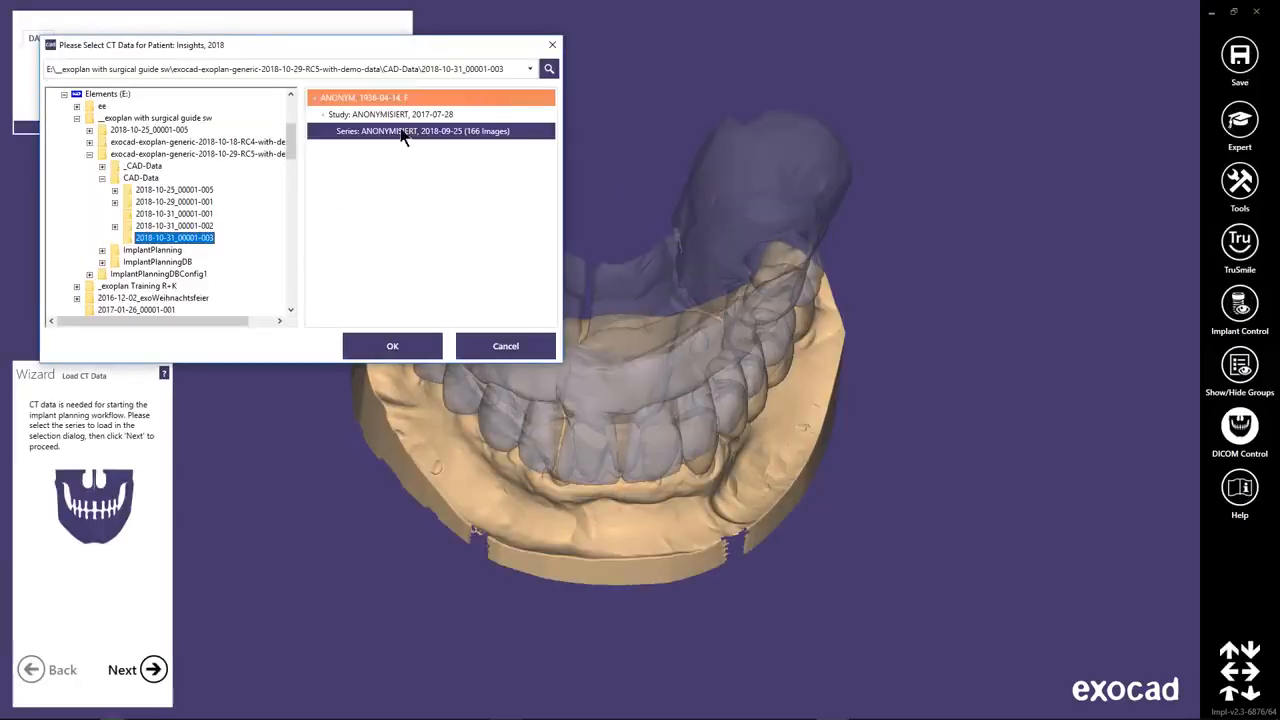
Load the selected 166-image CT series, set its surface threshold to 499, and proceed to the density references.
click(422, 347)
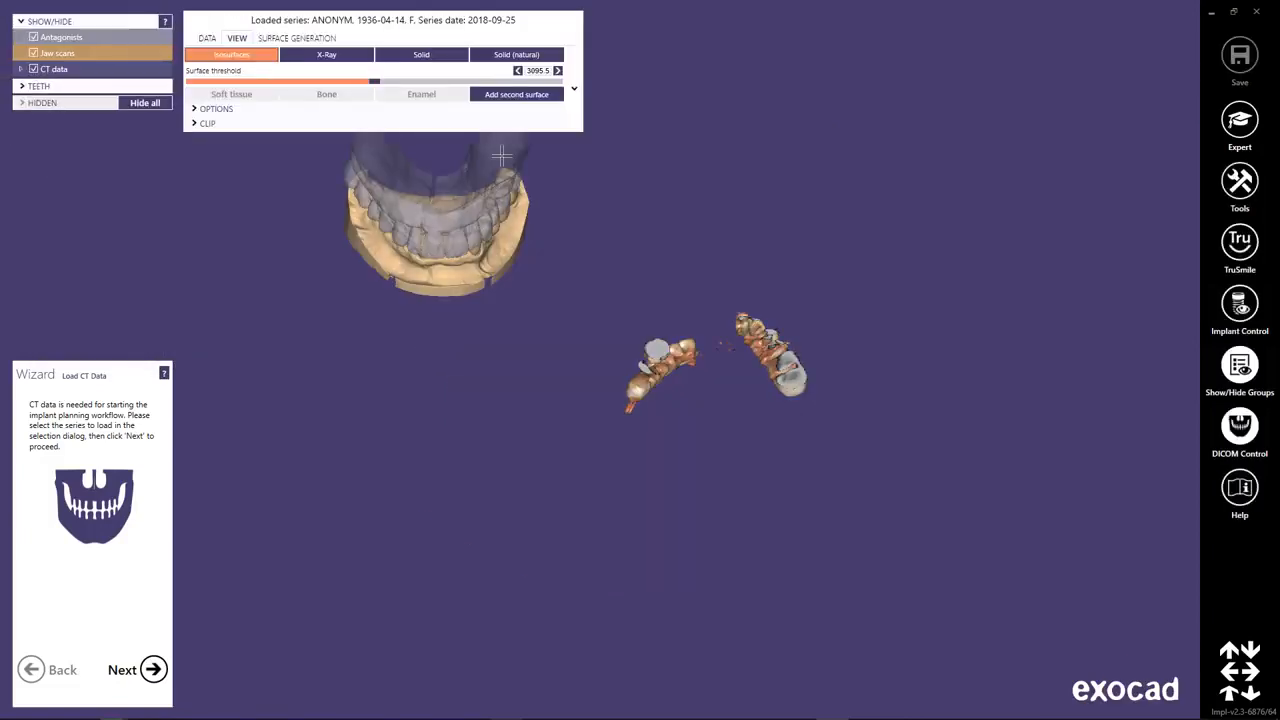
drag(376, 86, 249, 86)
right_drag(694, 516, 632, 404)
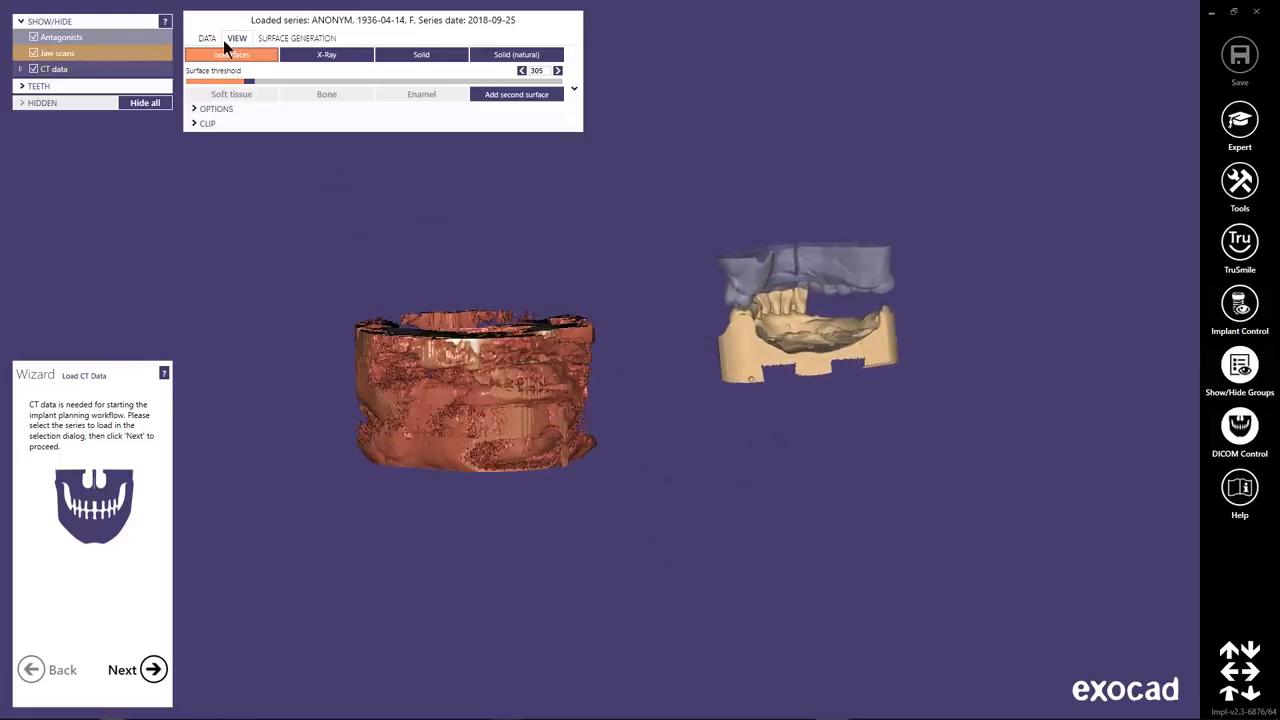
drag(251, 87, 258, 86)
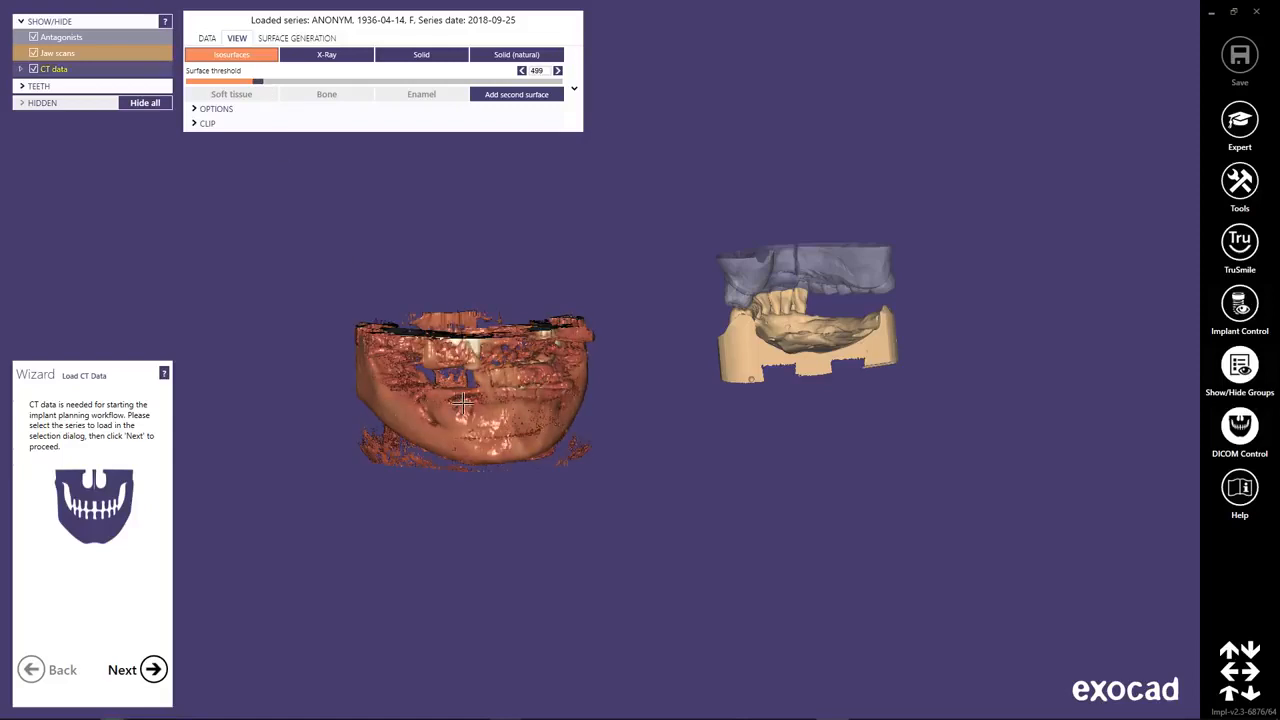
right_drag(462, 401, 506, 414)
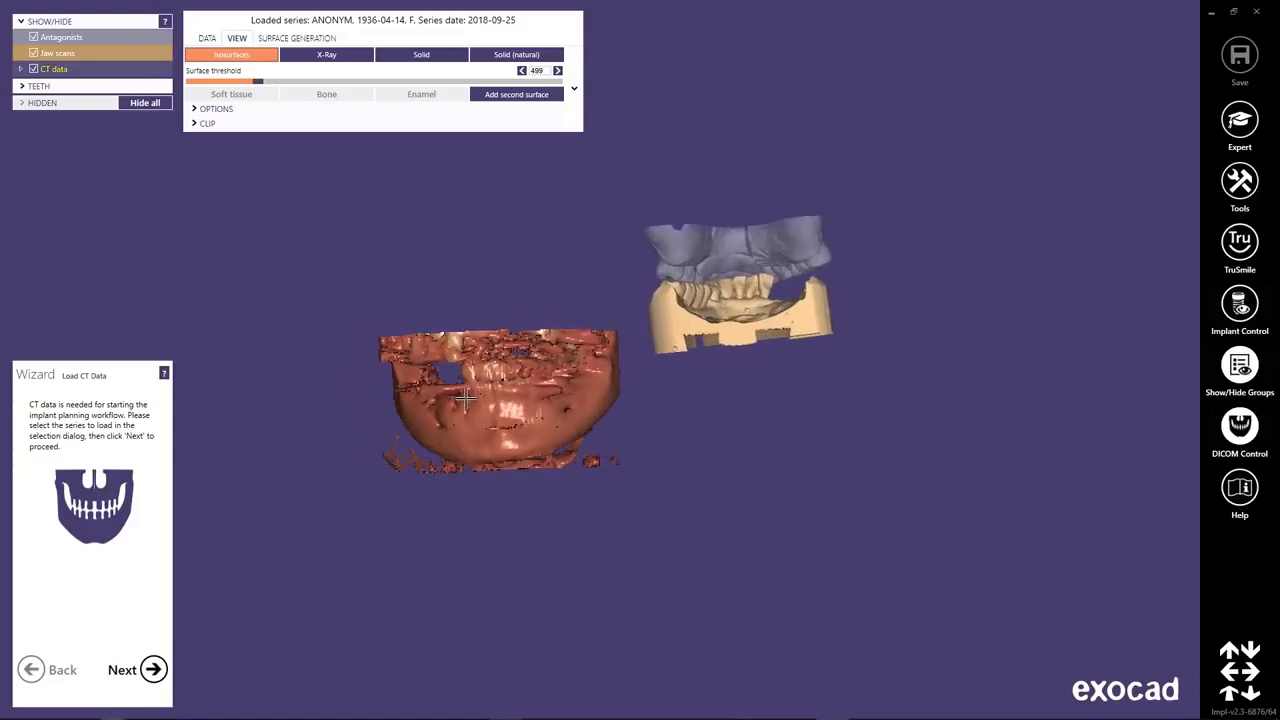
click(154, 670)
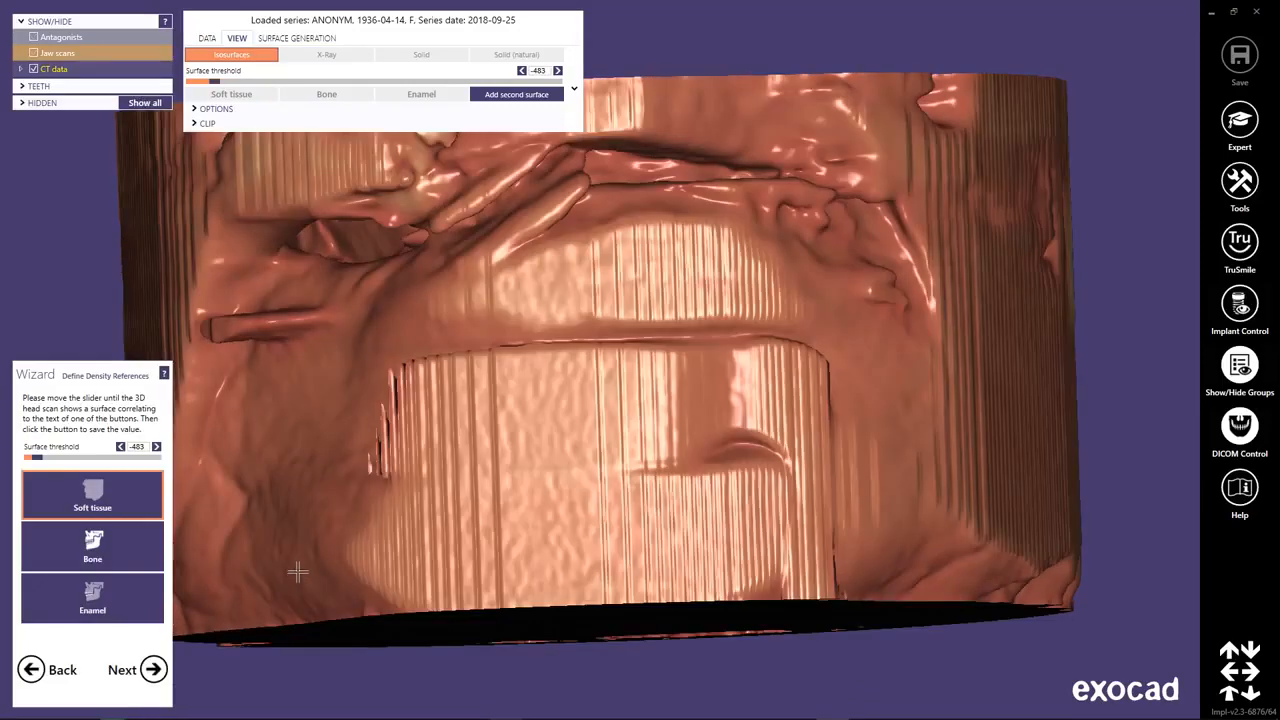
Save the density references for soft tissue at -483, bone at 682 and enamel at 2041, and continue.
right_drag(595, 445, 772, 342)
middle_click(789, 351)
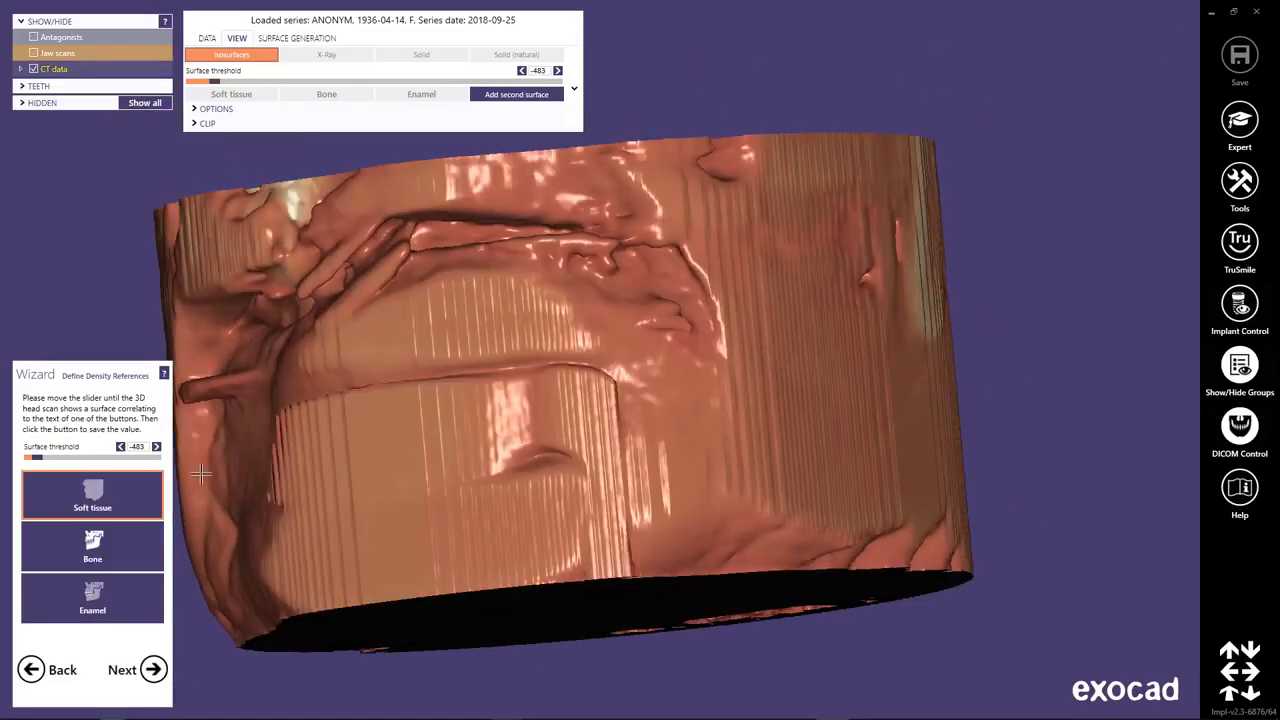
click(124, 492)
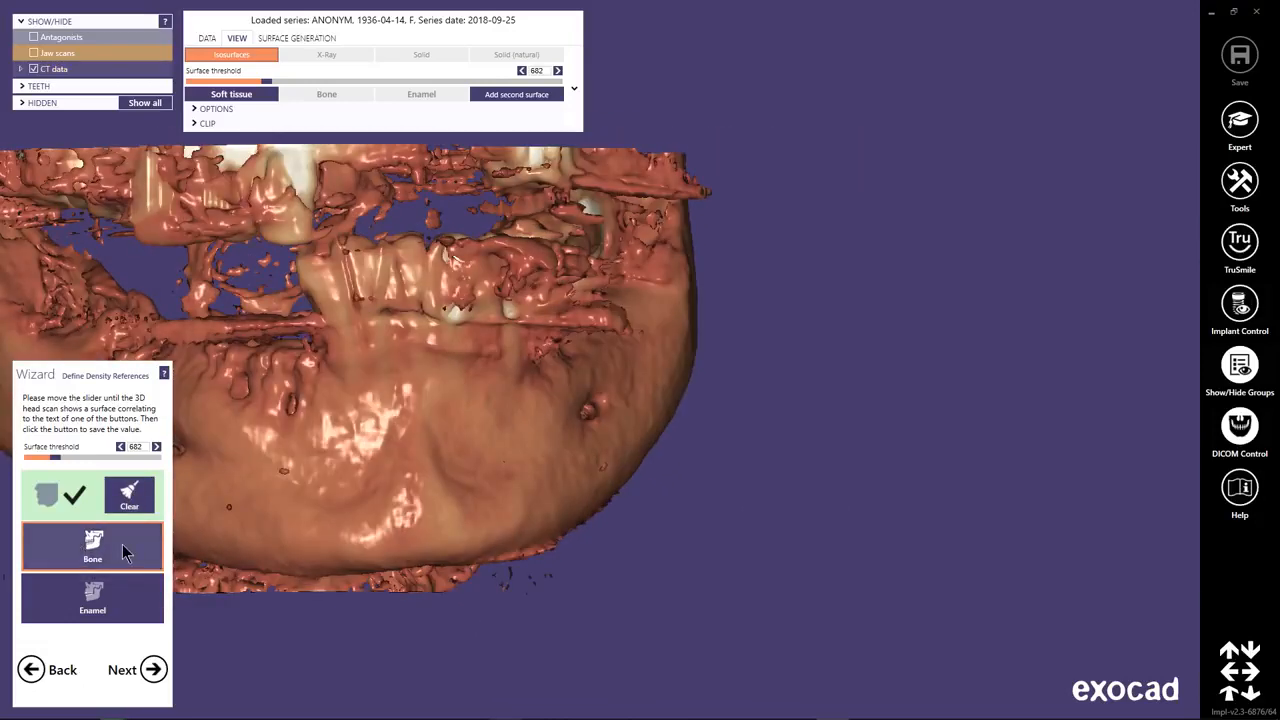
click(124, 553)
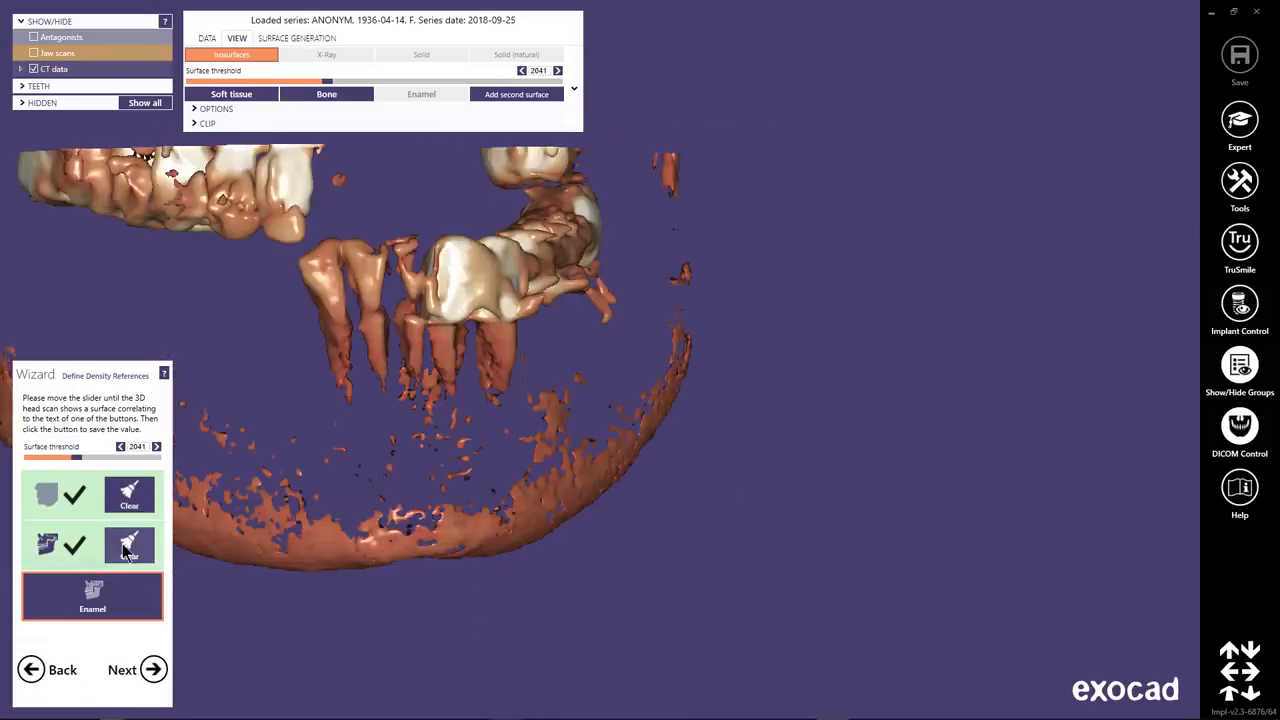
click(143, 603)
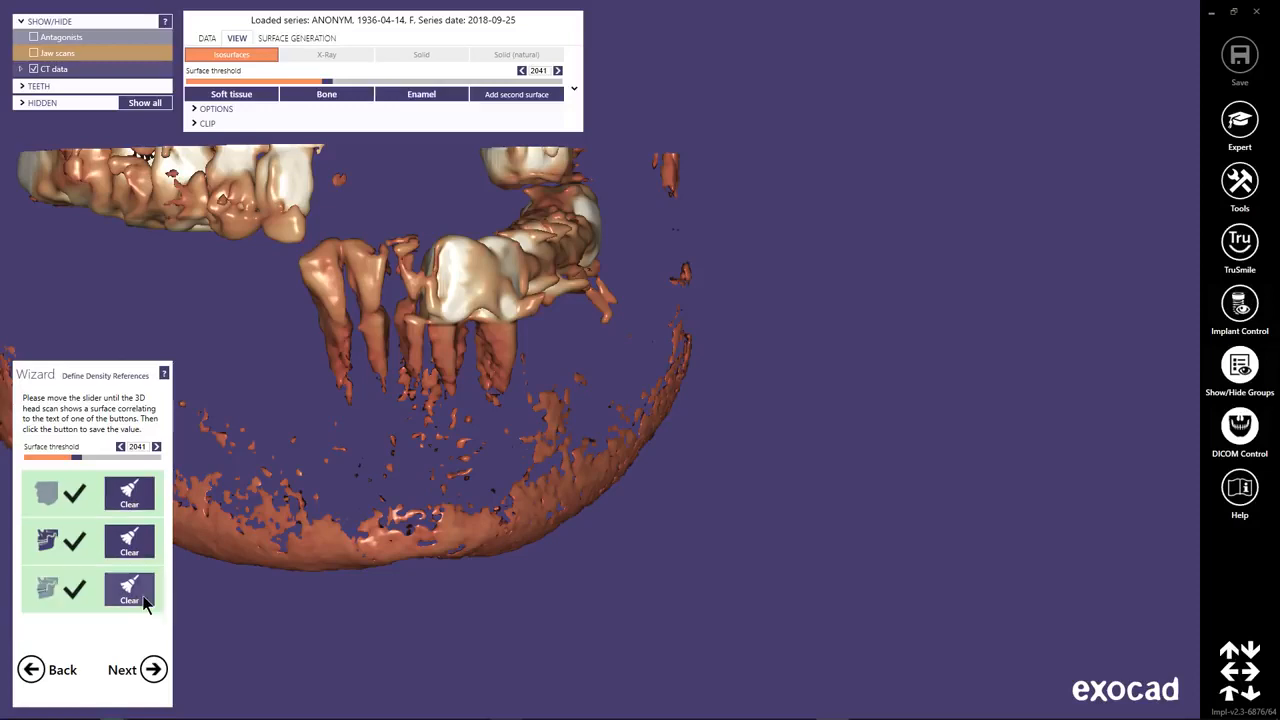
click(152, 670)
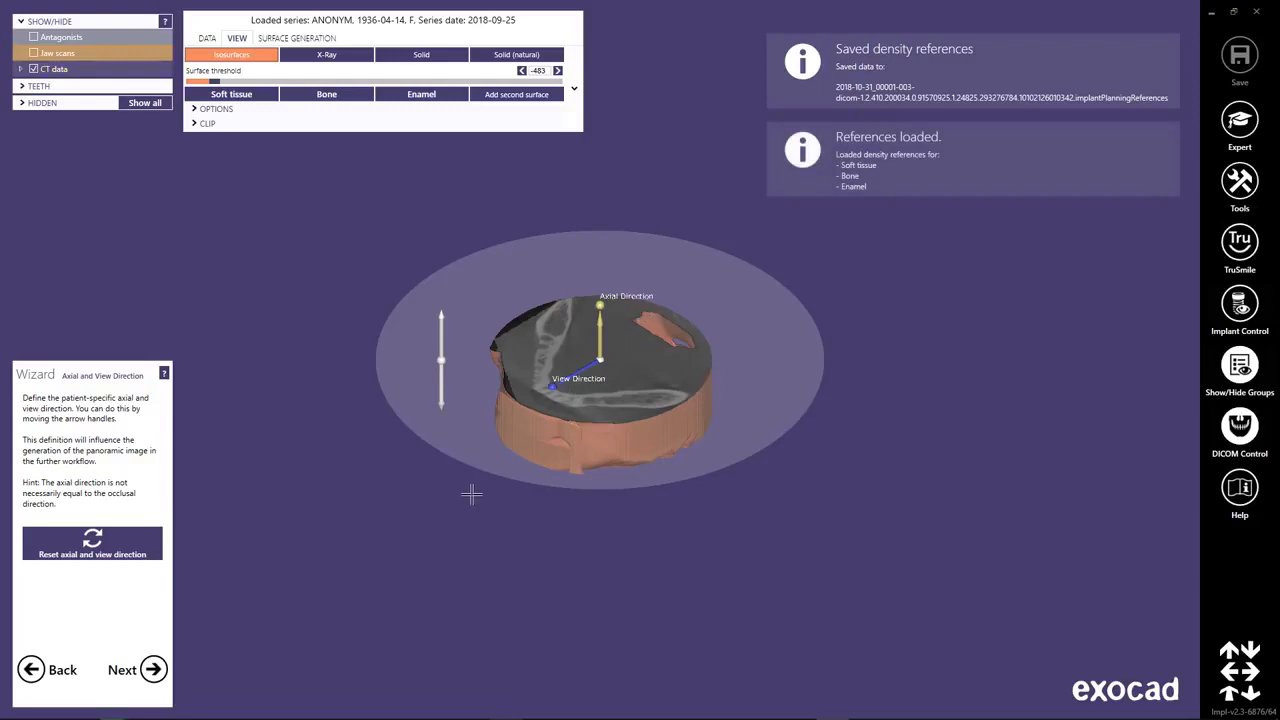
Try tilting the axial direction of the CT data, reset the axial and view directions, and accept them.
drag(608, 338, 565, 385)
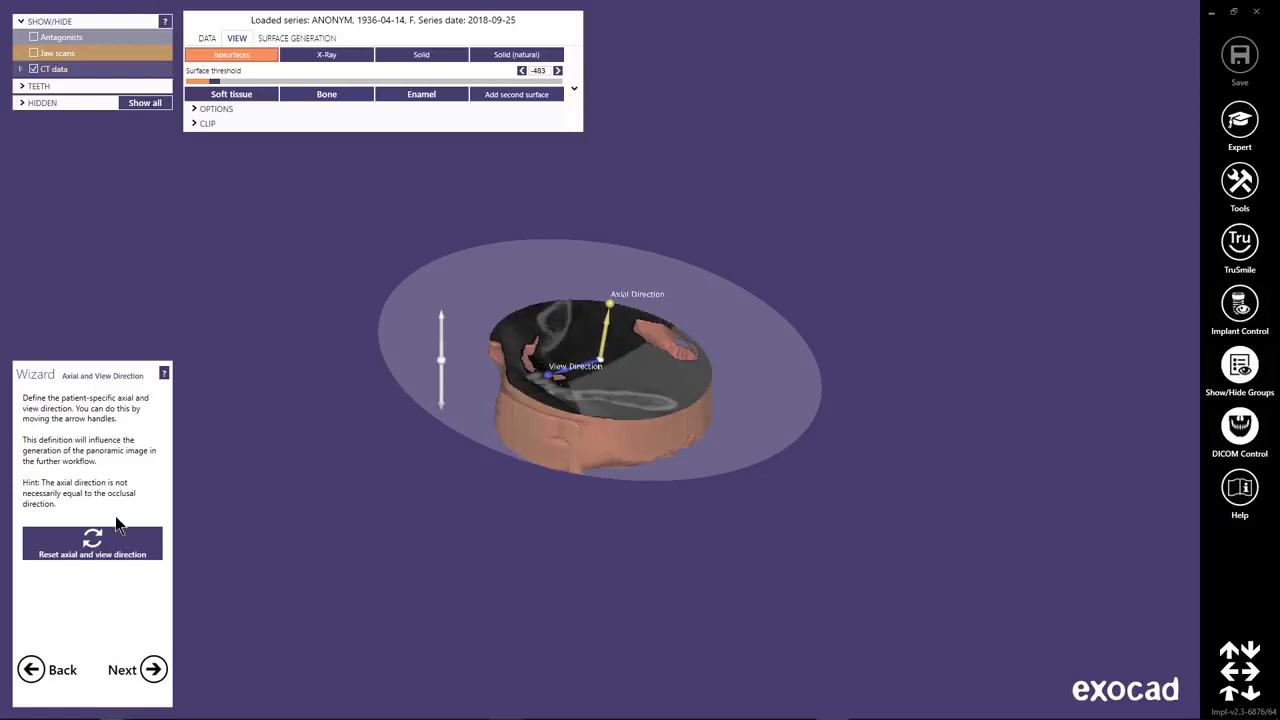
click(92, 543)
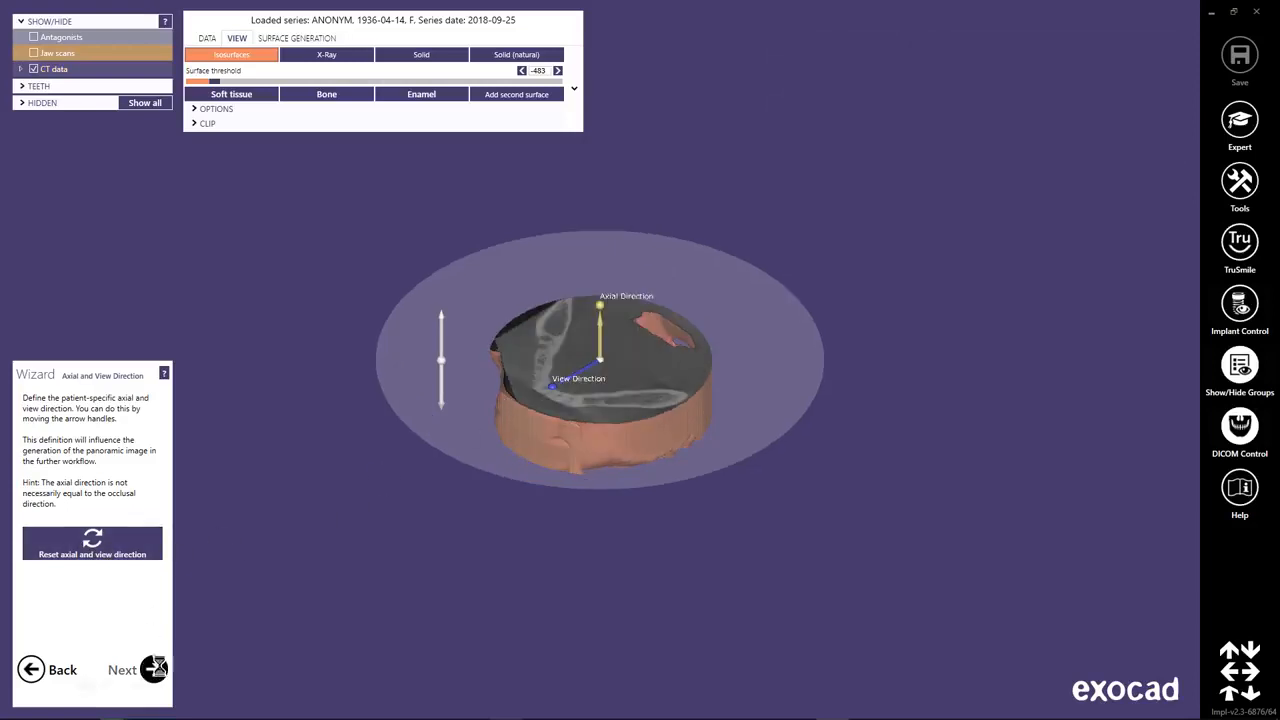
click(155, 670)
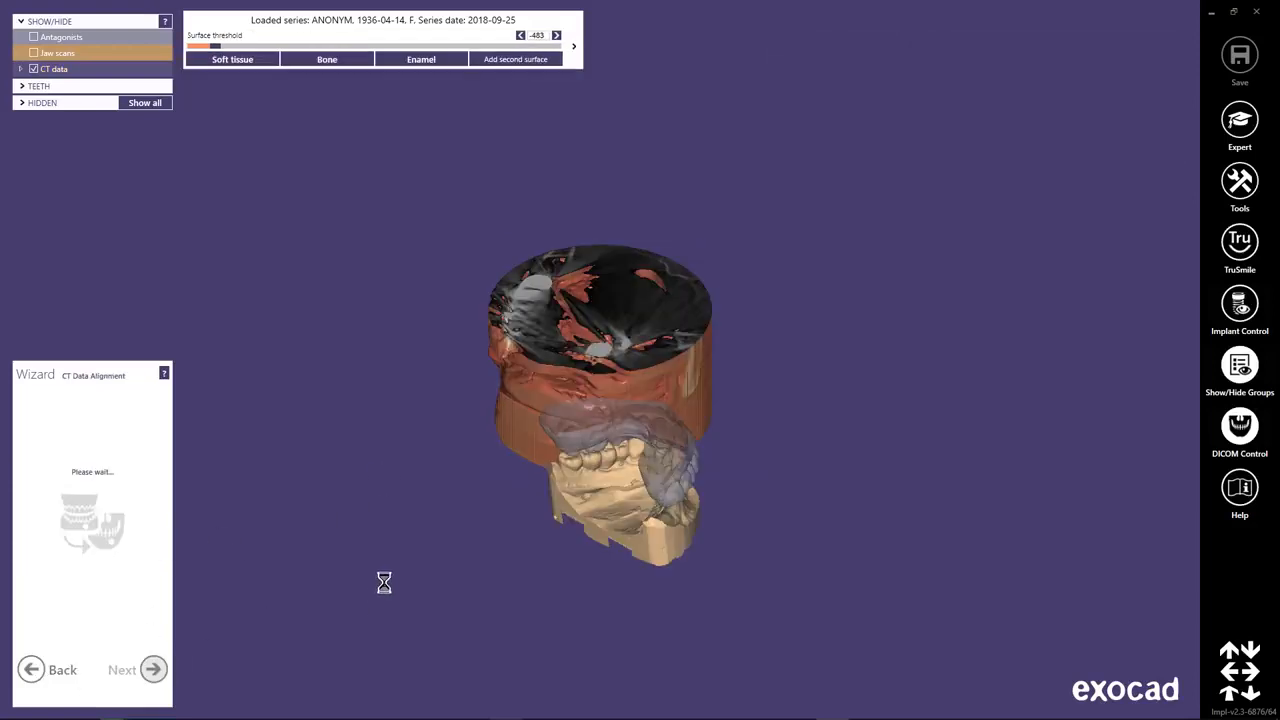
right_drag(360, 464, 385, 452)
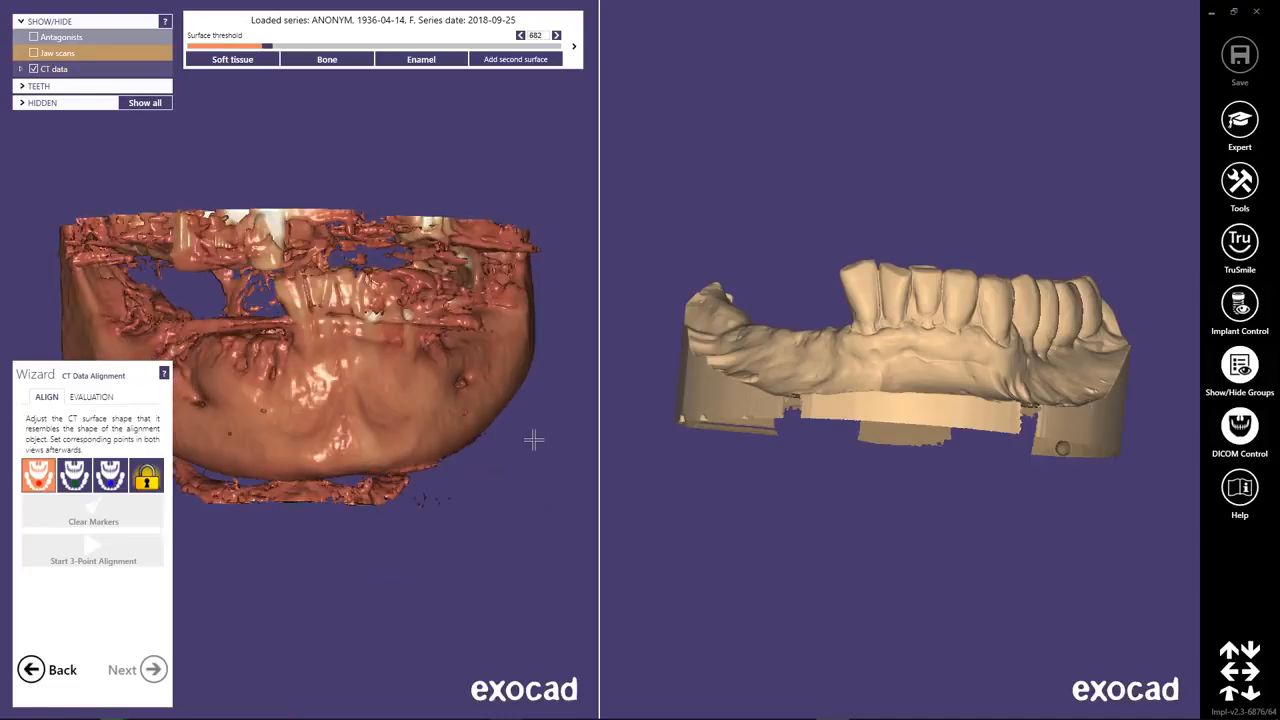
mouse_move(838, 411)
right_down()
mouse_move(848, 408)
mouse_move(836, 405)
right_up()
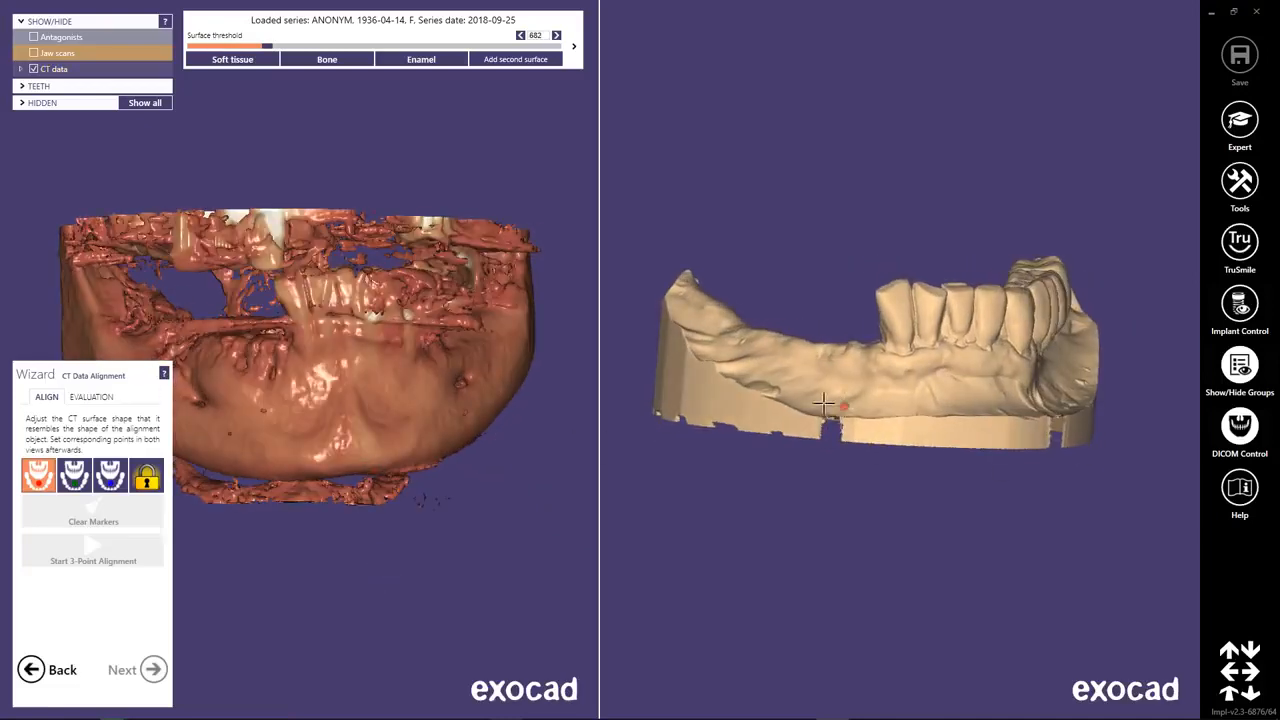
middle_click(363, 370)
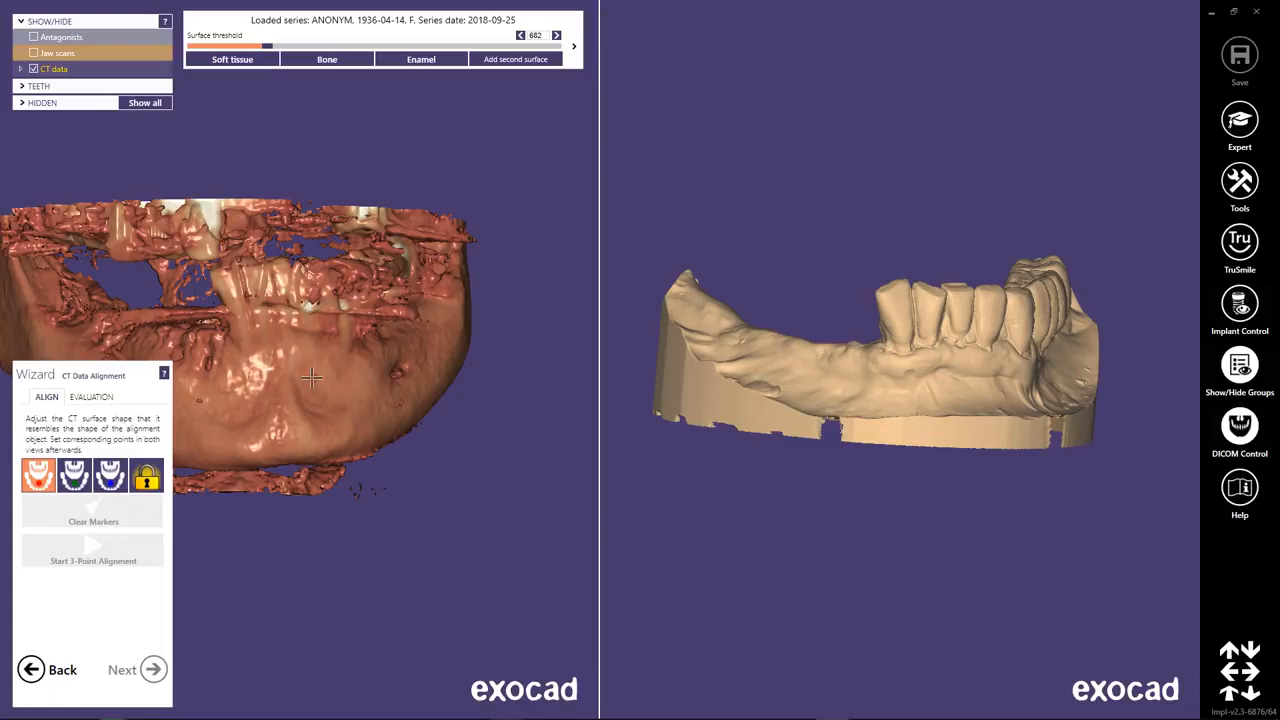
drag(312, 377, 431, 427)
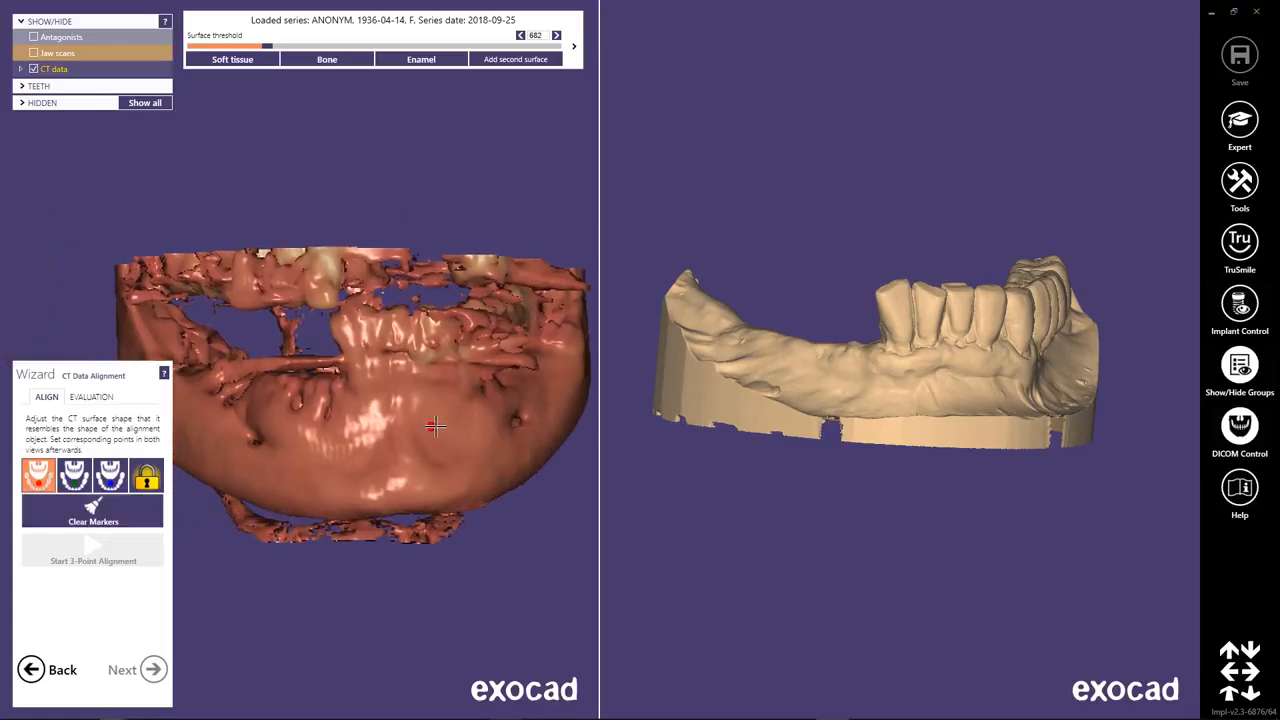
click(92, 512)
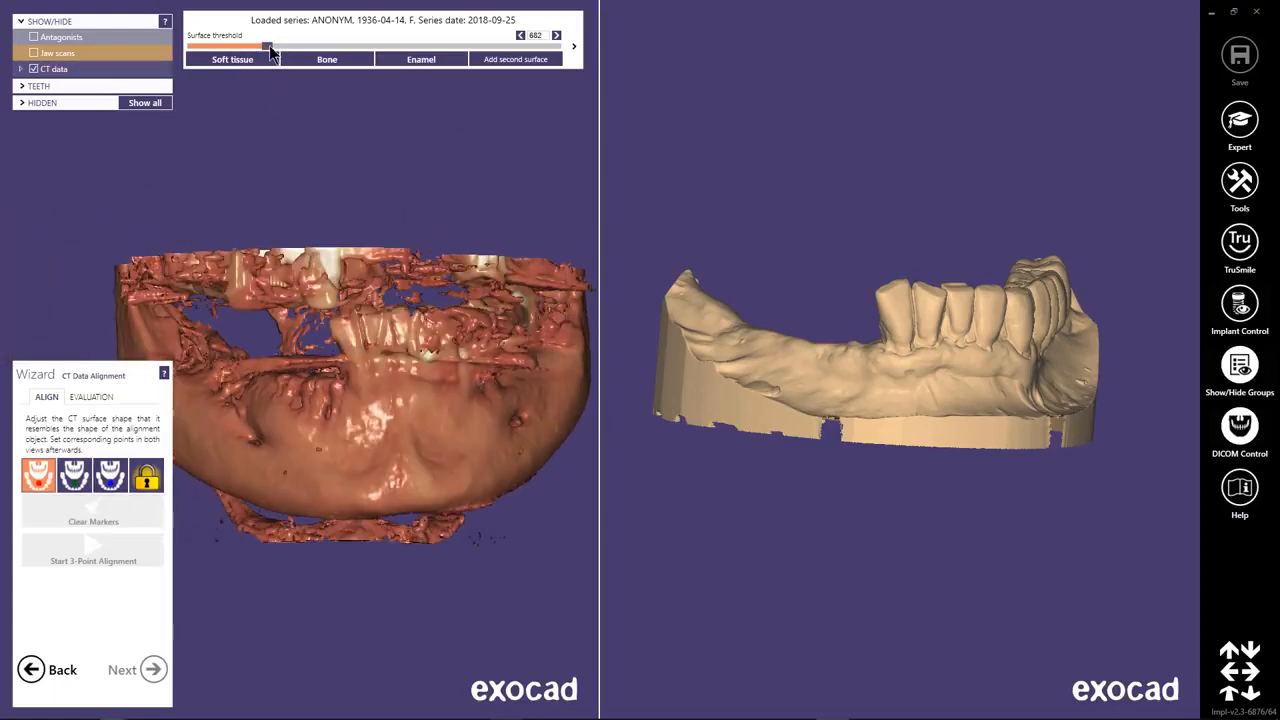
Set the CT surface threshold to 1163 and place matching red markers at the base of the outermost front tooth in both views.
drag(270, 50, 288, 48)
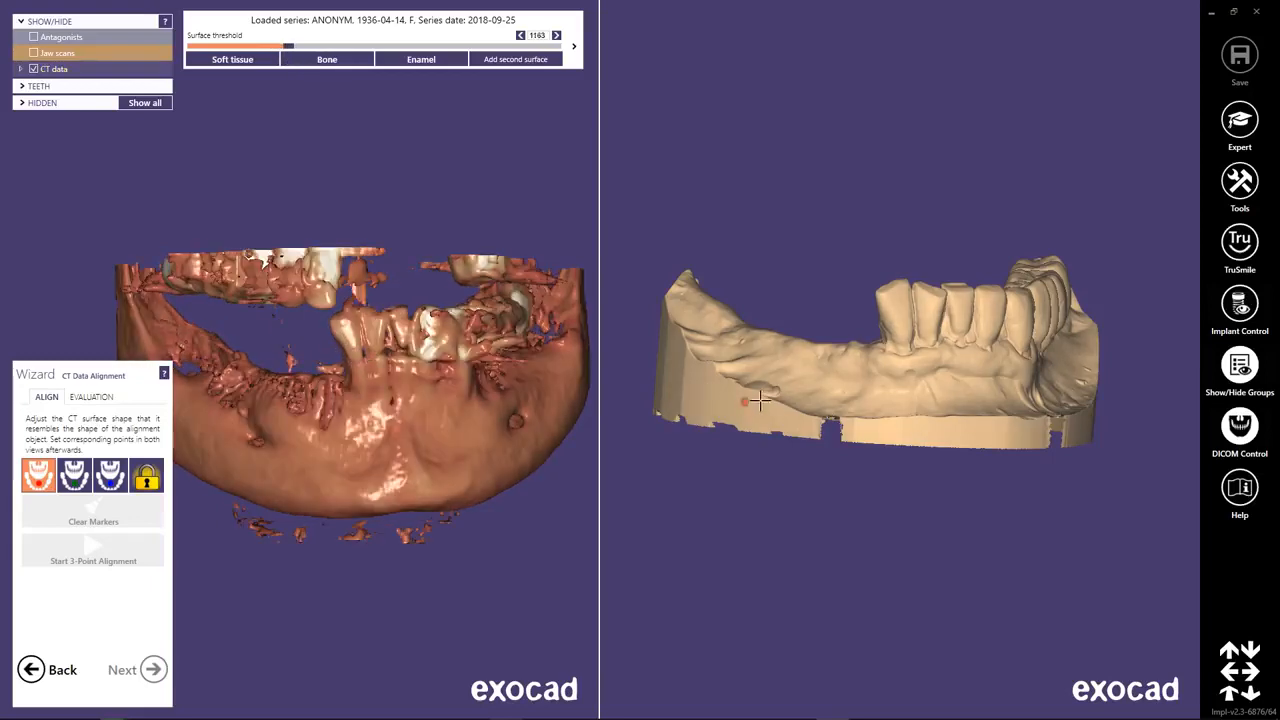
click(898, 341)
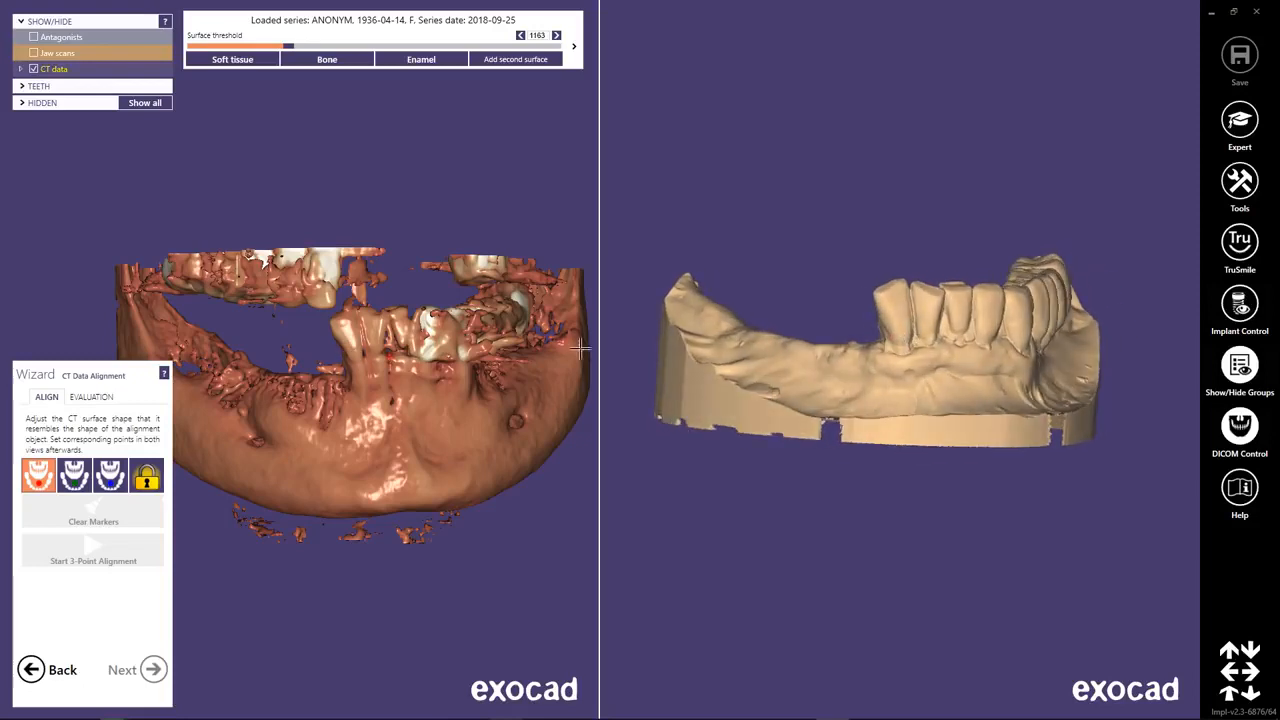
right_drag(887, 370, 859, 371)
right_drag(490, 398, 469, 396)
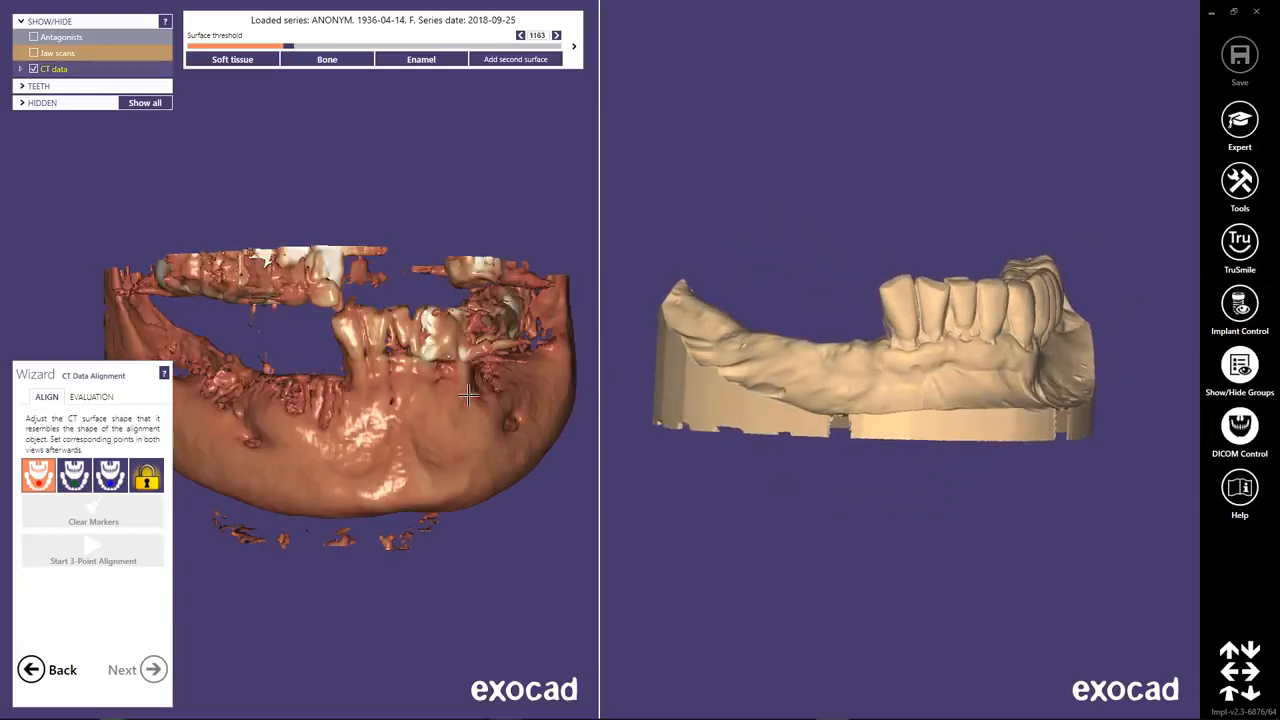
click(354, 357)
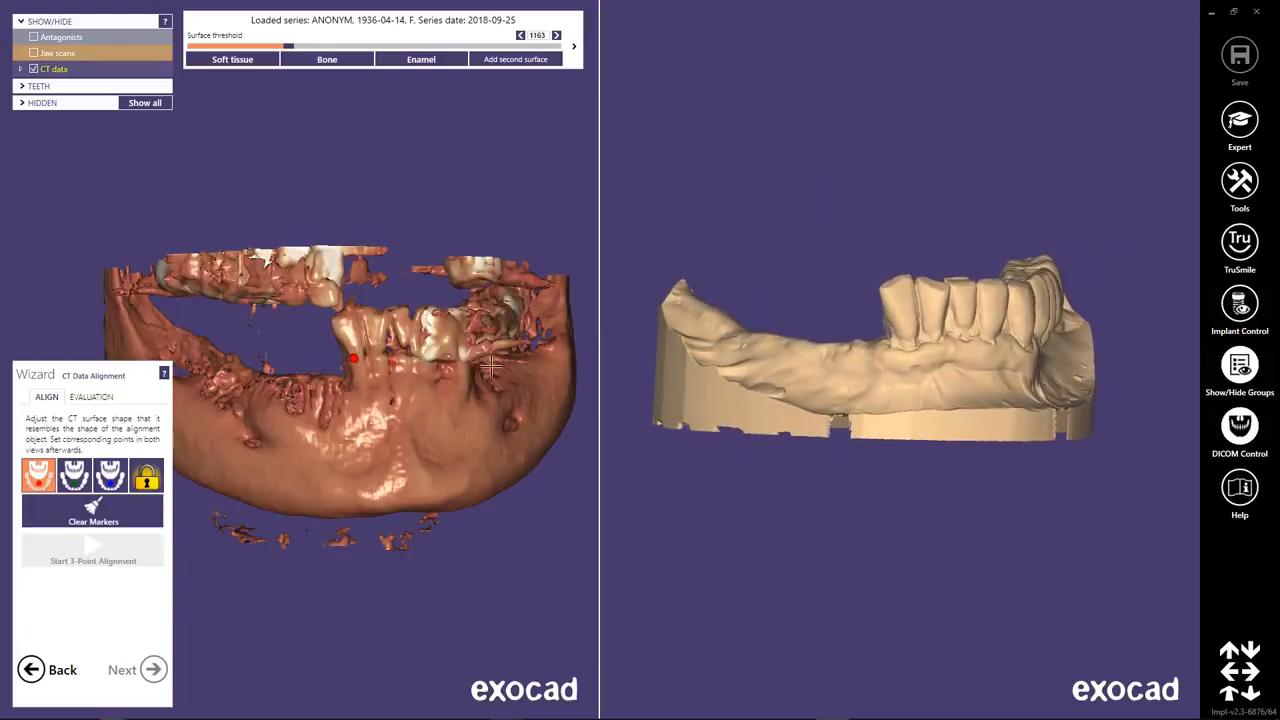
click(901, 335)
Place matching green markers on the biting edge of the same front tooth in the CT data and the jaw scan.
mouse_move(501, 427)
right_down()
mouse_move(480, 443)
mouse_move(432, 382)
right_up()
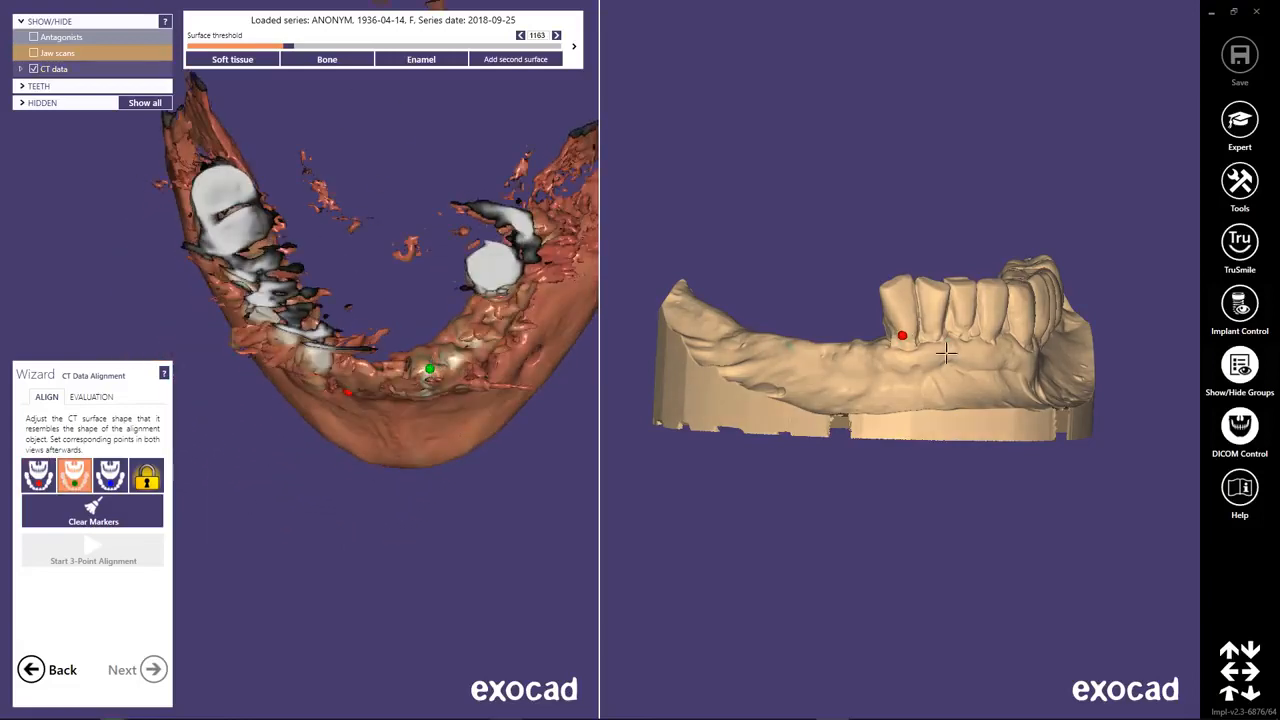
right_drag(946, 352, 985, 403)
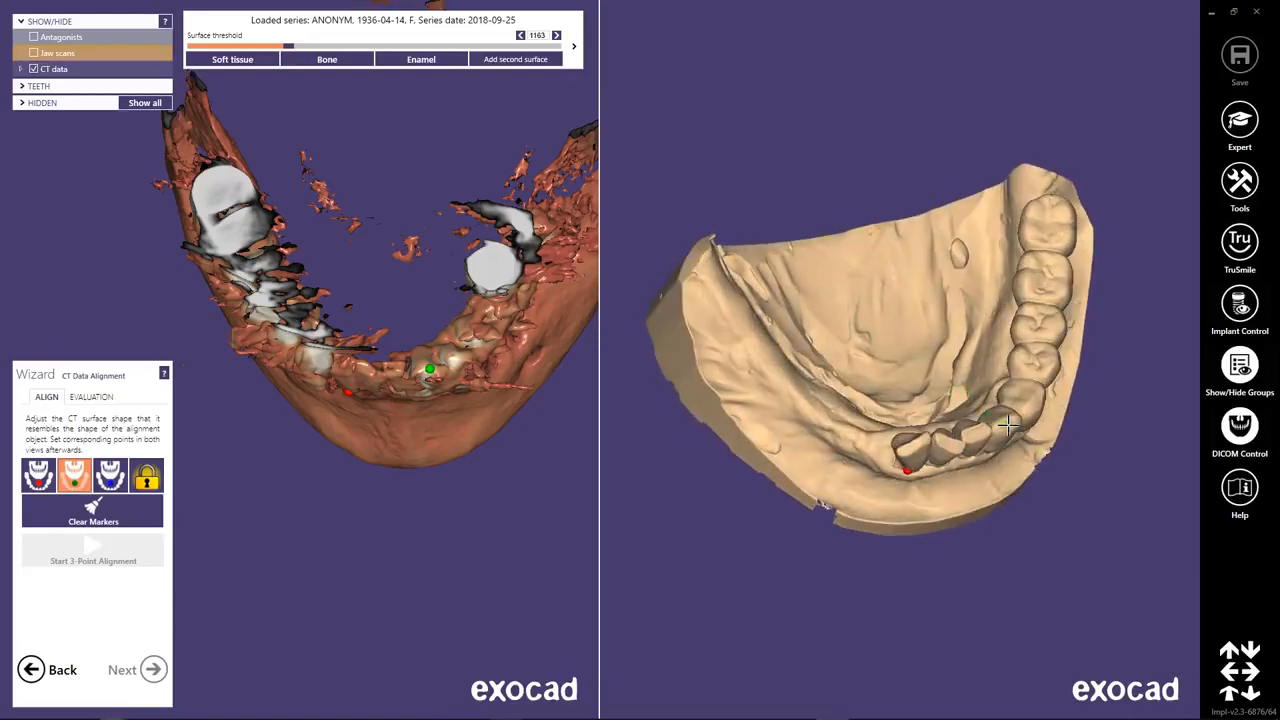
click(1007, 426)
Place matching blue markers on the rearmost molar in both views and run the 3-point alignment.
mouse_move(480, 360)
right_down()
mouse_move(470, 400)
mouse_move(530, 395)
mouse_move(515, 350)
right_up()
click(551, 317)
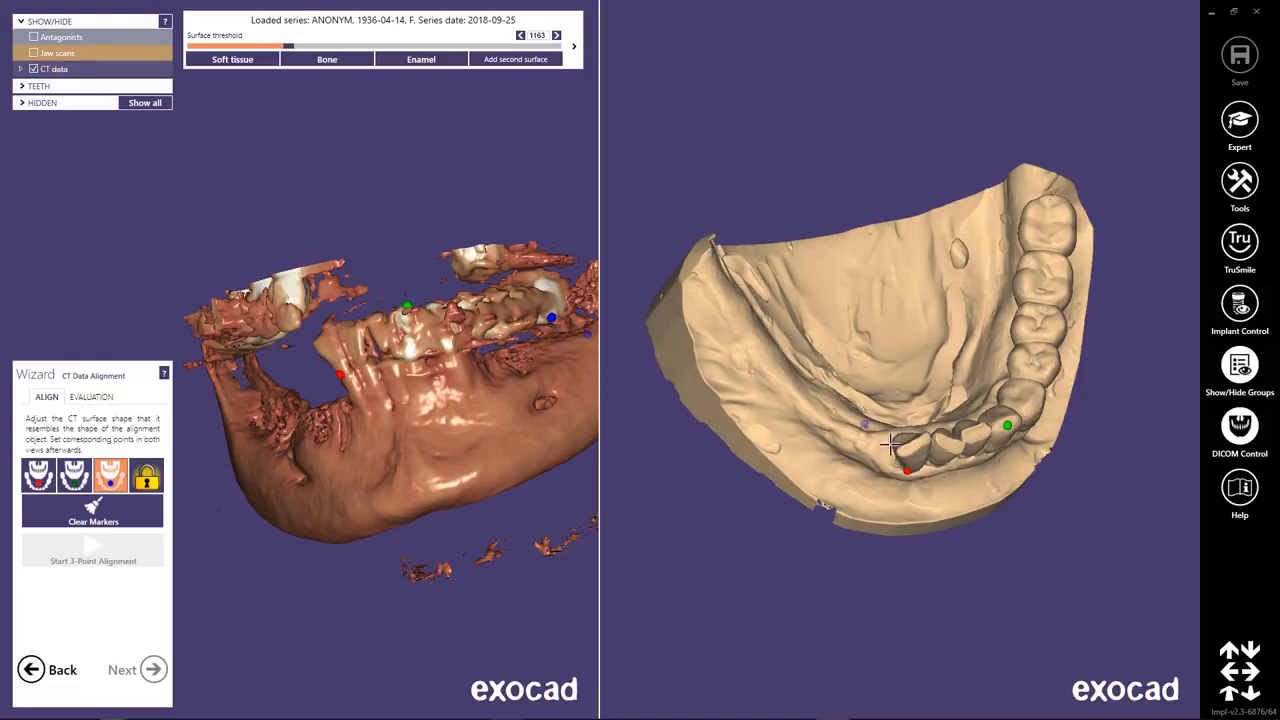
mouse_move(887, 444)
right_down()
mouse_move(891, 517)
mouse_move(968, 389)
right_up()
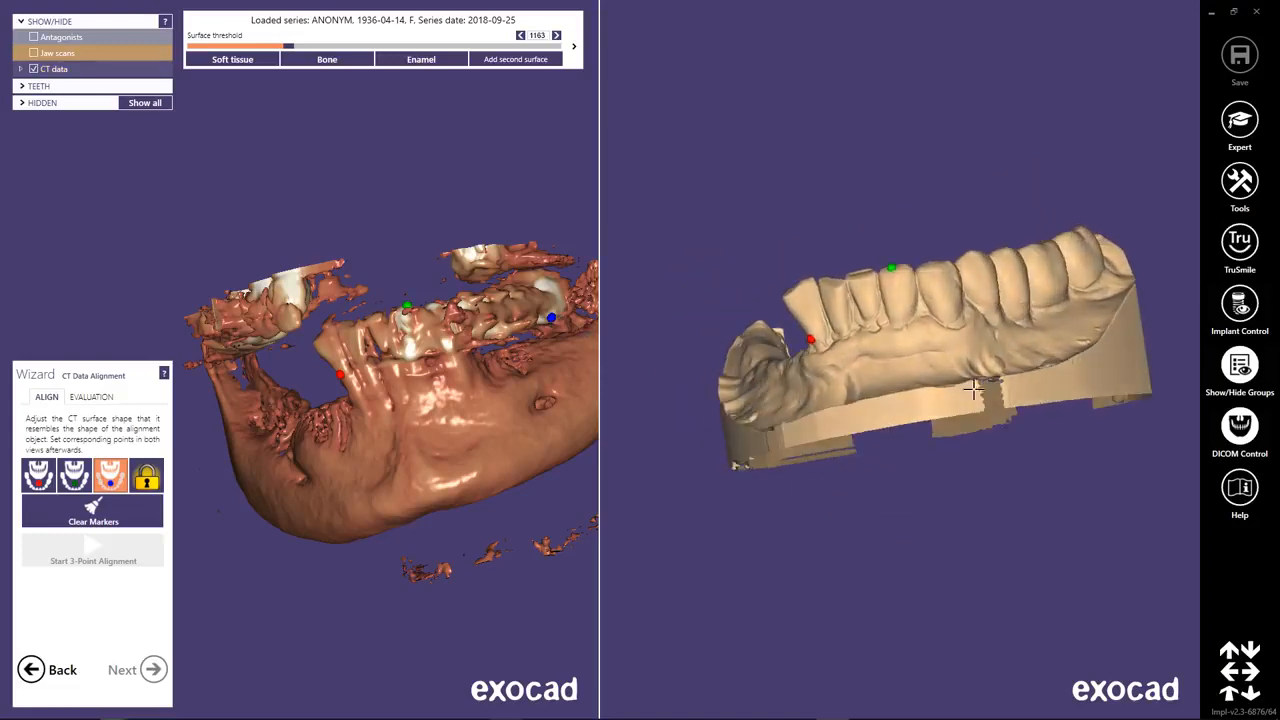
click(1080, 285)
right_drag(515, 427, 252, 487)
click(92, 558)
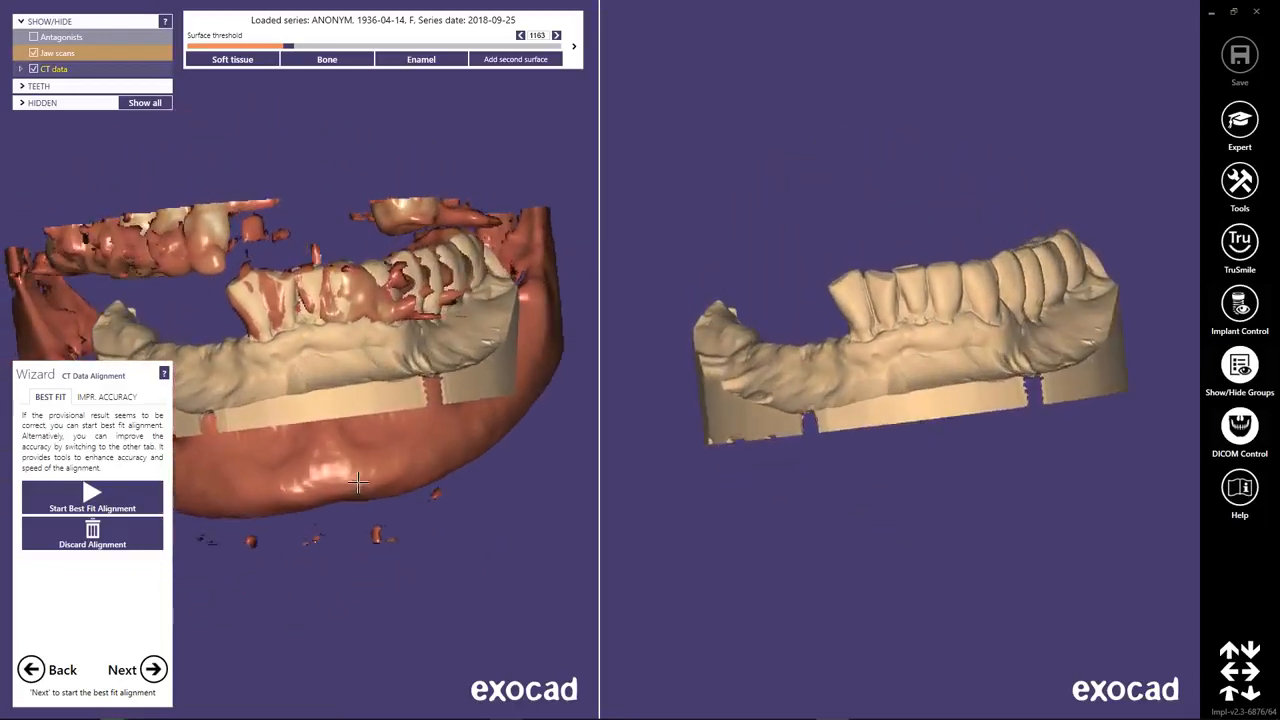
Start marking feature regions to improve alignment accuracy, enlarge the brush, and paint the outer surfaces of the jaw scan's four front teeth.
click(108, 397)
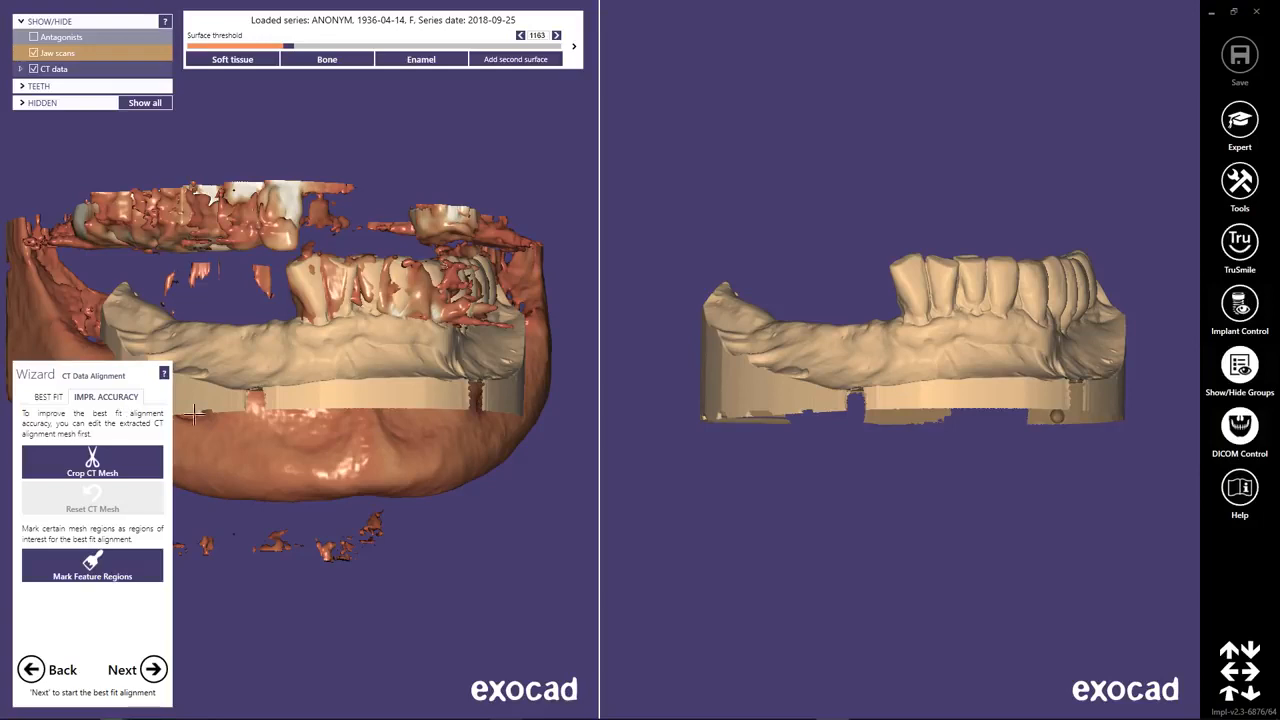
click(137, 578)
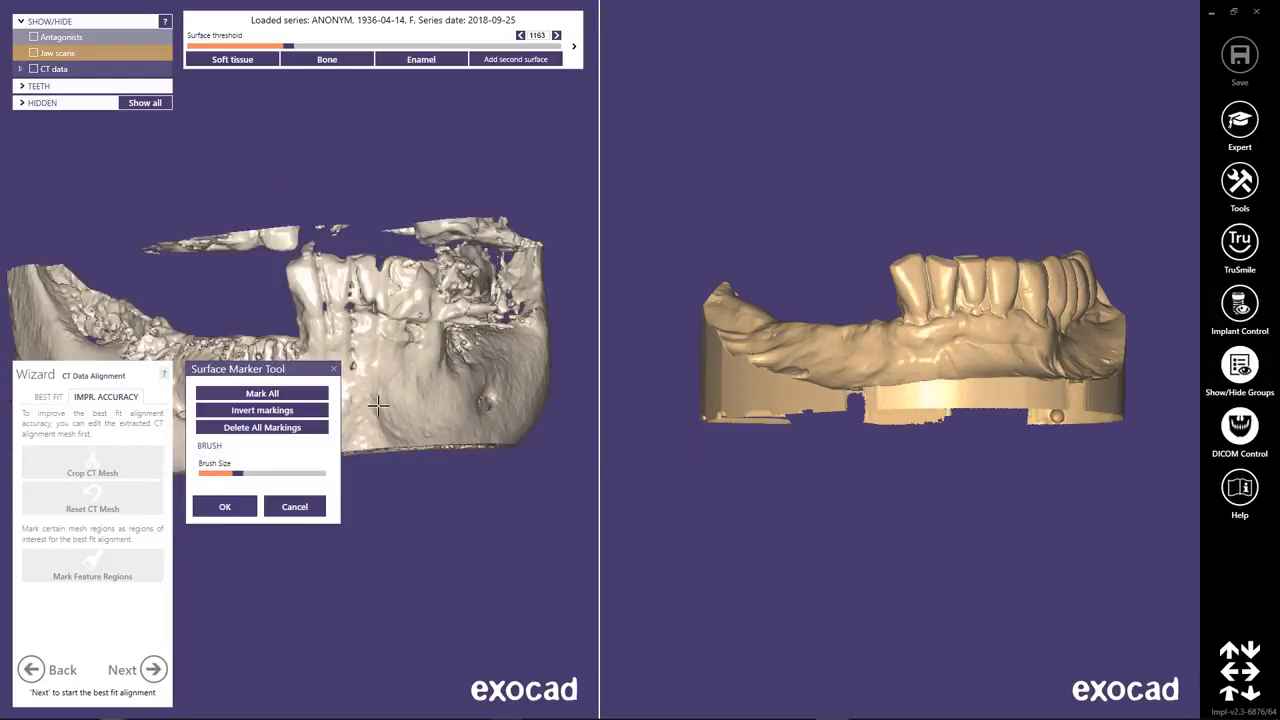
drag(325, 369, 615, 385)
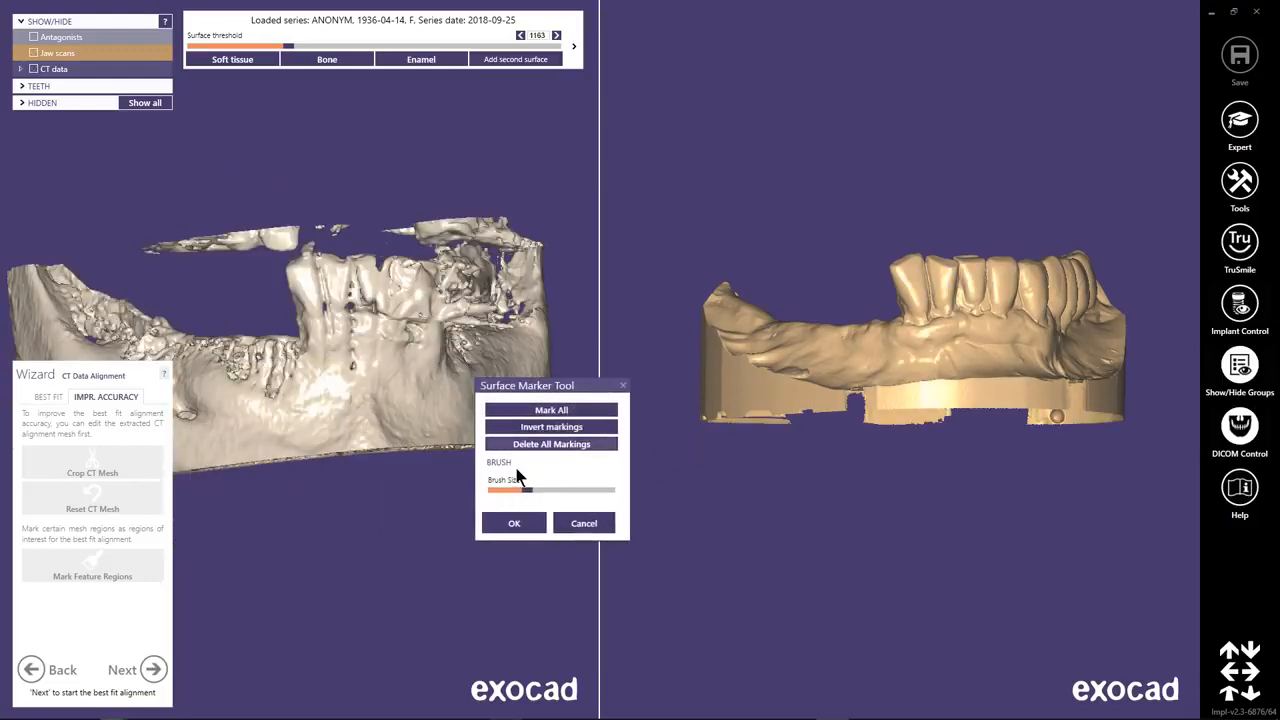
click(972, 276)
click(912, 278)
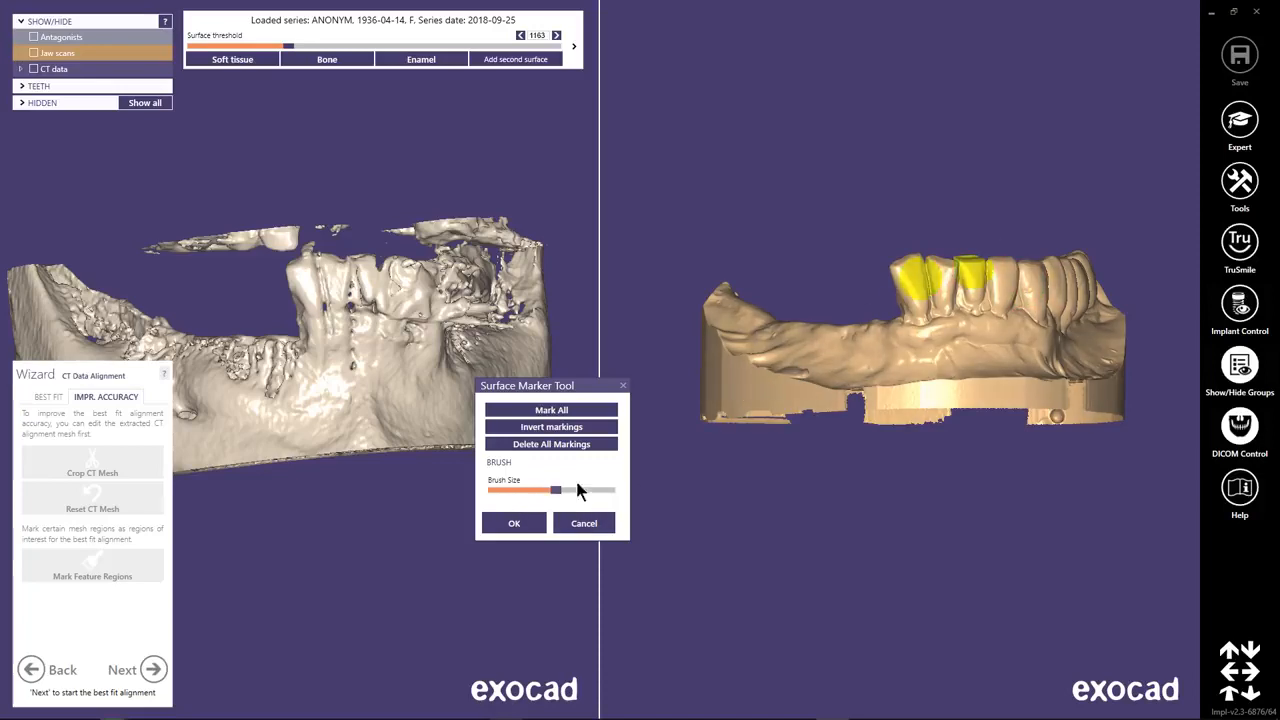
mouse_move(938, 270)
mouse_down()
mouse_move(914, 283)
mouse_move(997, 281)
mouse_up()
right_drag(995, 281, 938, 290)
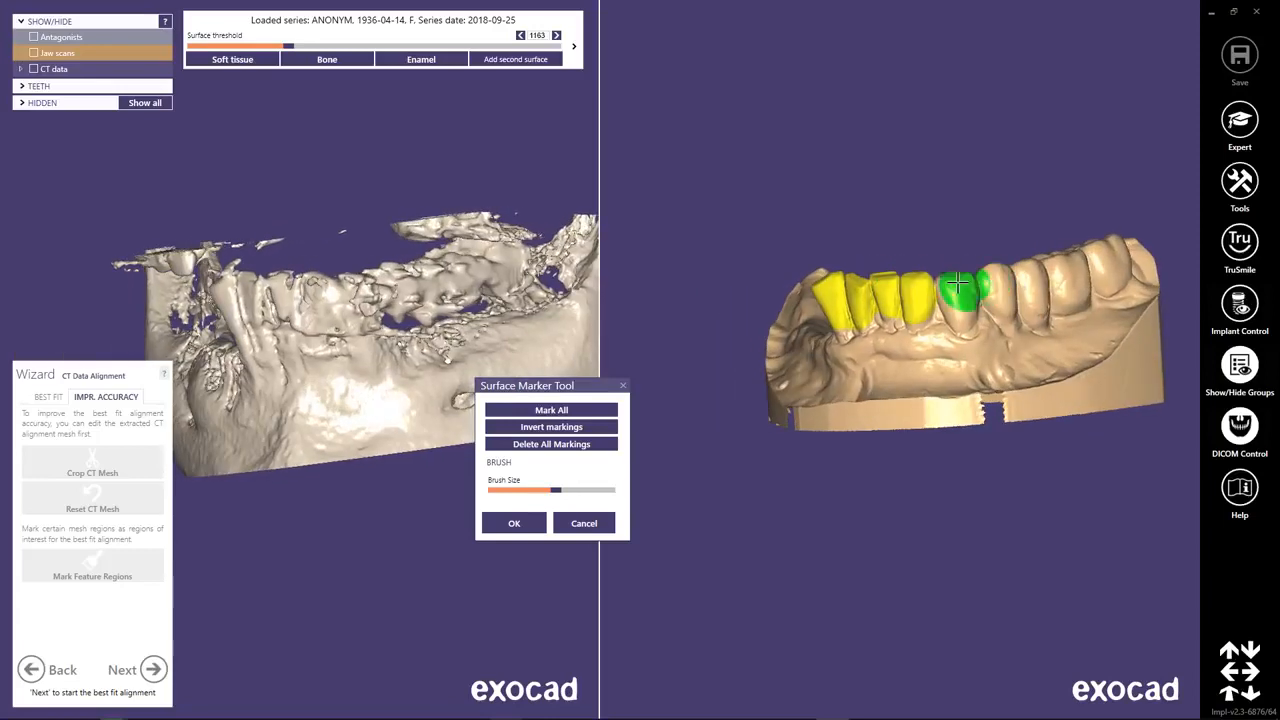
Paint the remaining back teeth and the inner sides of the whole tooth row on the jaw scan as feature regions.
mouse_move(962, 300)
mouse_down()
mouse_move(986, 277)
mouse_move(1017, 286)
mouse_move(1058, 255)
mouse_up()
right_drag(1058, 262, 908, 292)
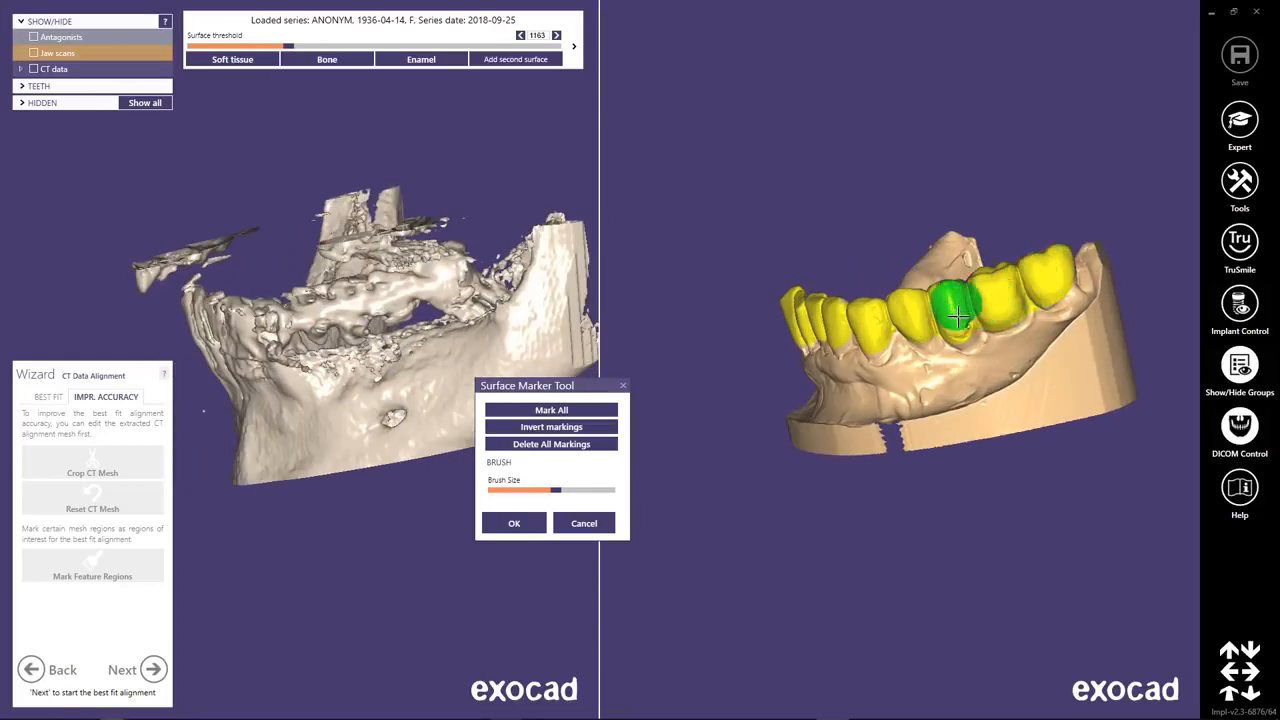
right_drag(965, 305, 908, 466)
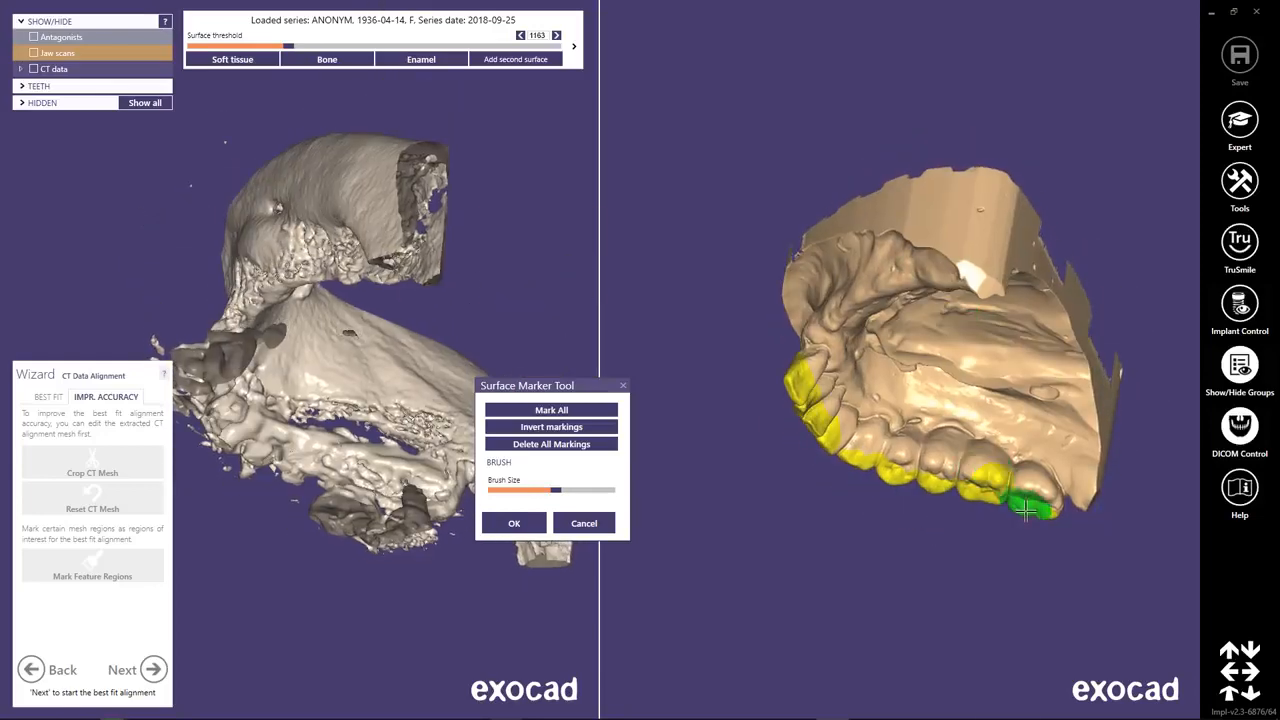
mouse_move(1035, 503)
mouse_down()
mouse_move(1018, 474)
mouse_move(875, 448)
mouse_move(820, 415)
mouse_up()
mouse_move(816, 418)
mouse_down()
mouse_move(840, 421)
mouse_move(808, 390)
mouse_up()
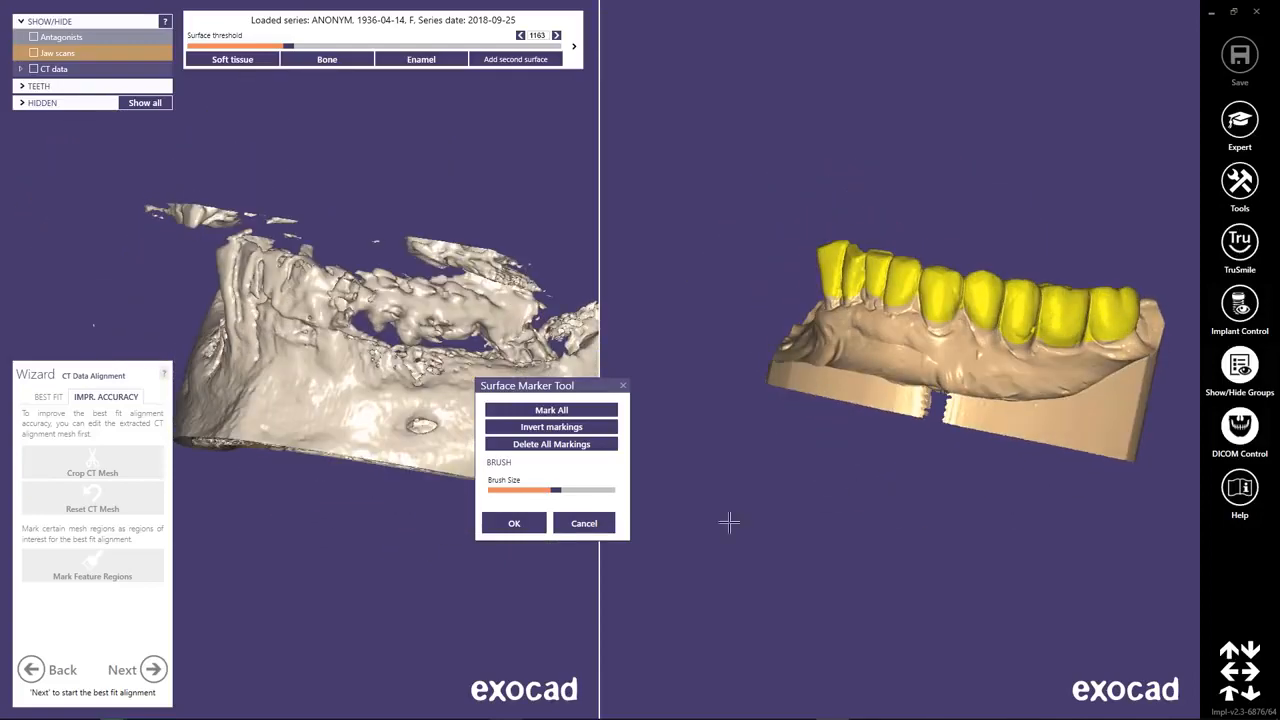
Accept the marked feature regions and crop the CT mesh to the connected jawbone component using selection by surface.
click(516, 523)
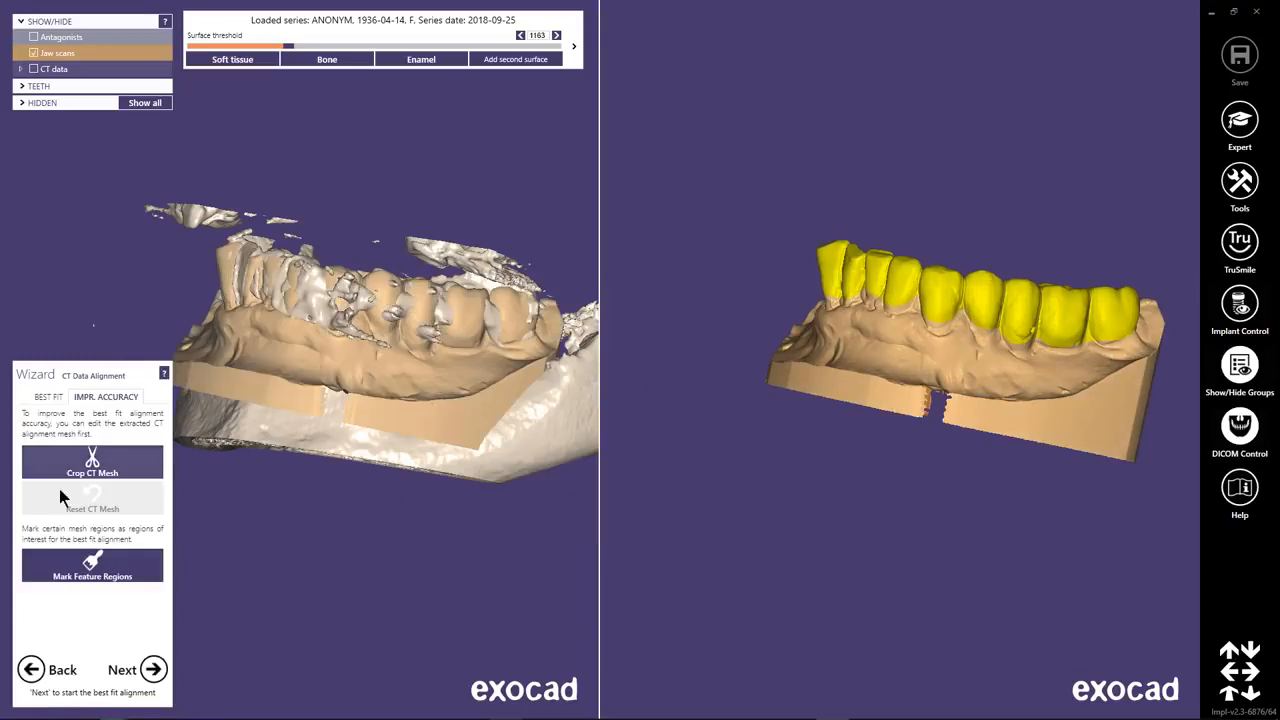
click(140, 462)
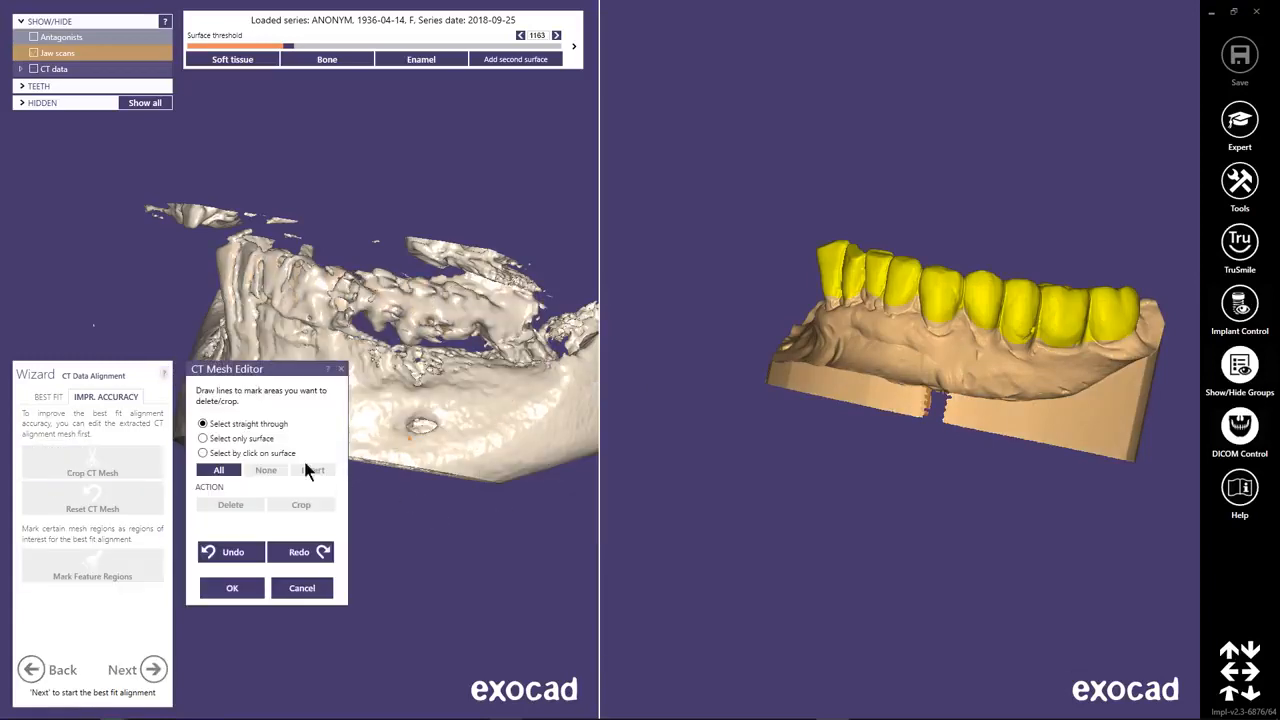
drag(279, 378, 676, 421)
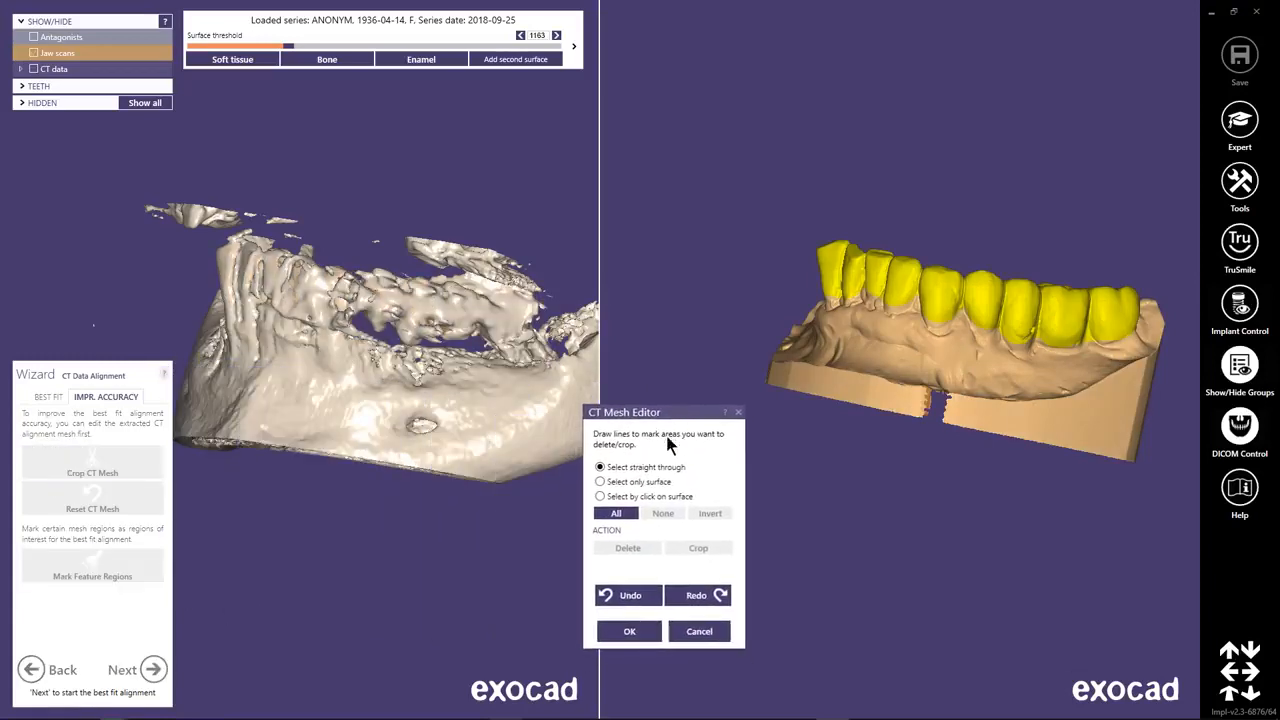
click(641, 496)
click(471, 443)
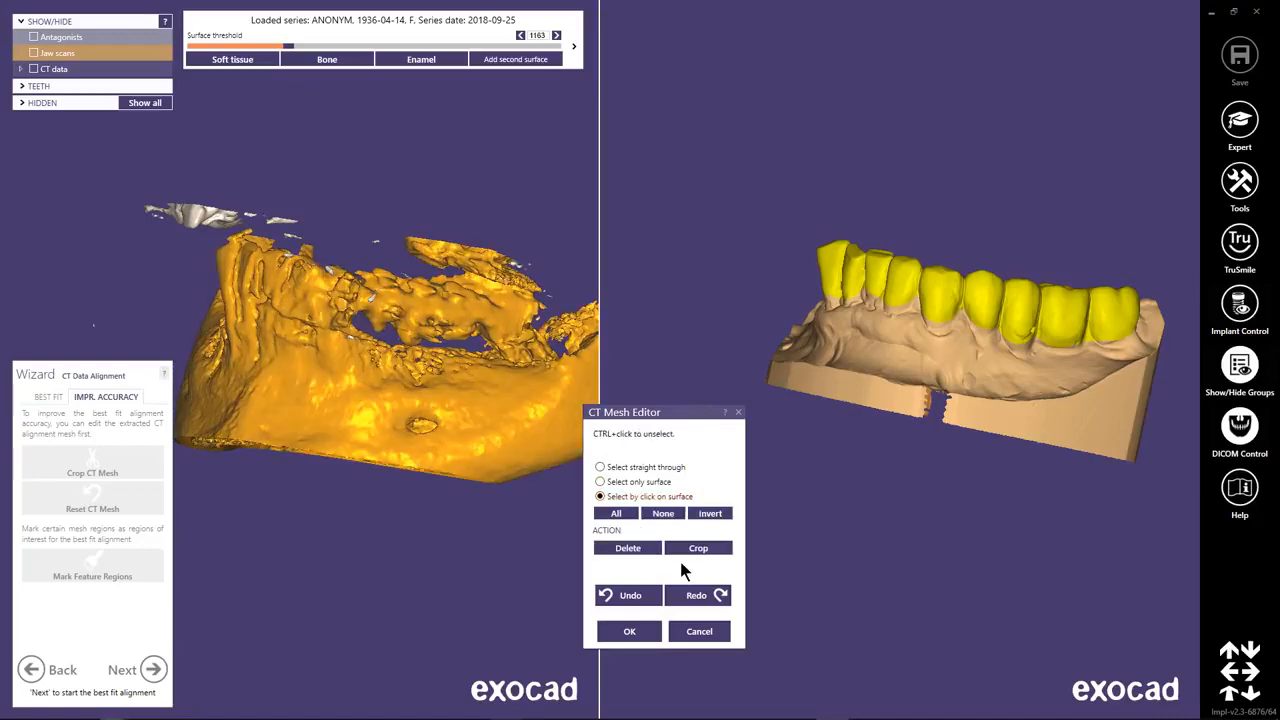
click(690, 551)
Outline the tooth row from above with a straight-through selection and crop the CT mesh to that area.
right_drag(381, 343, 394, 523)
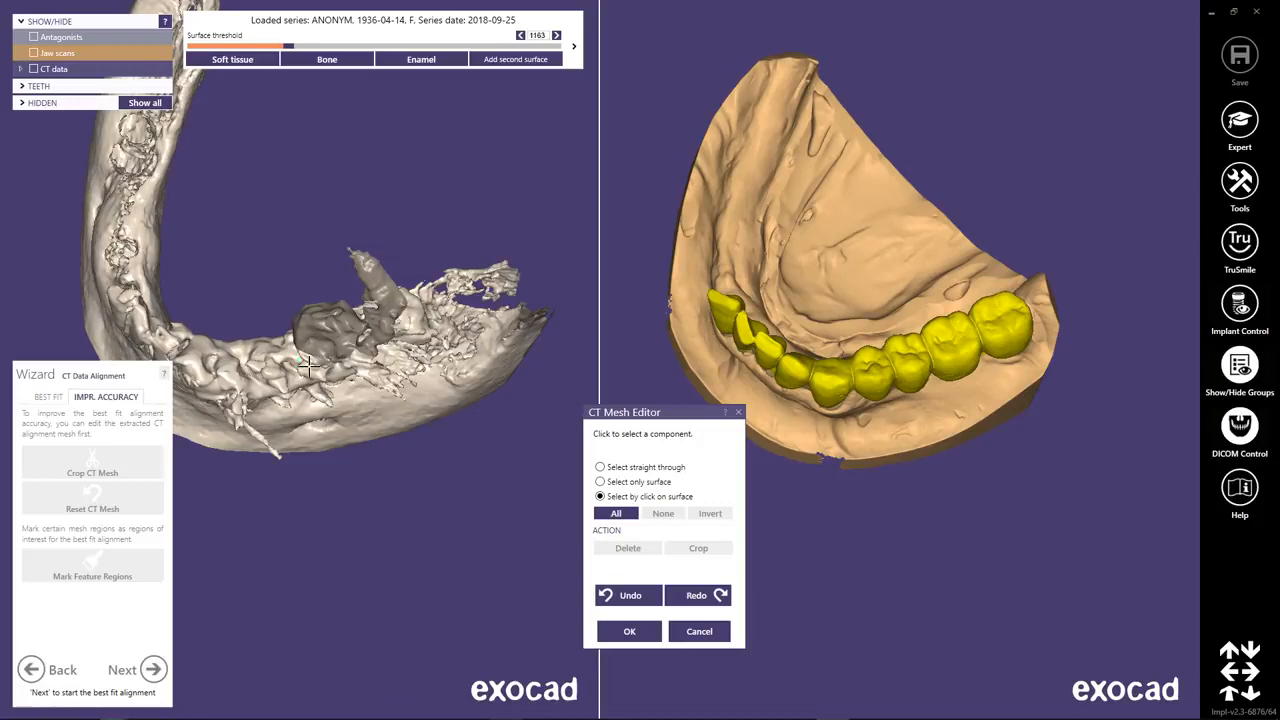
click(410, 362)
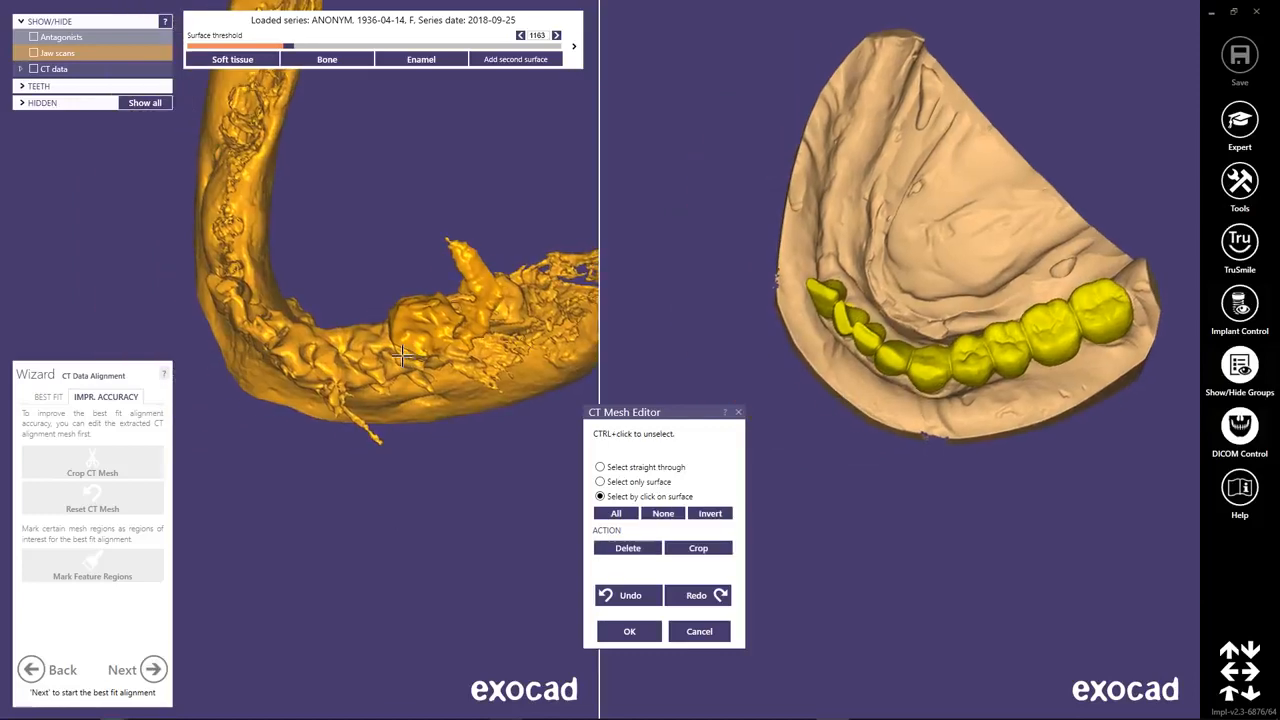
click(720, 513)
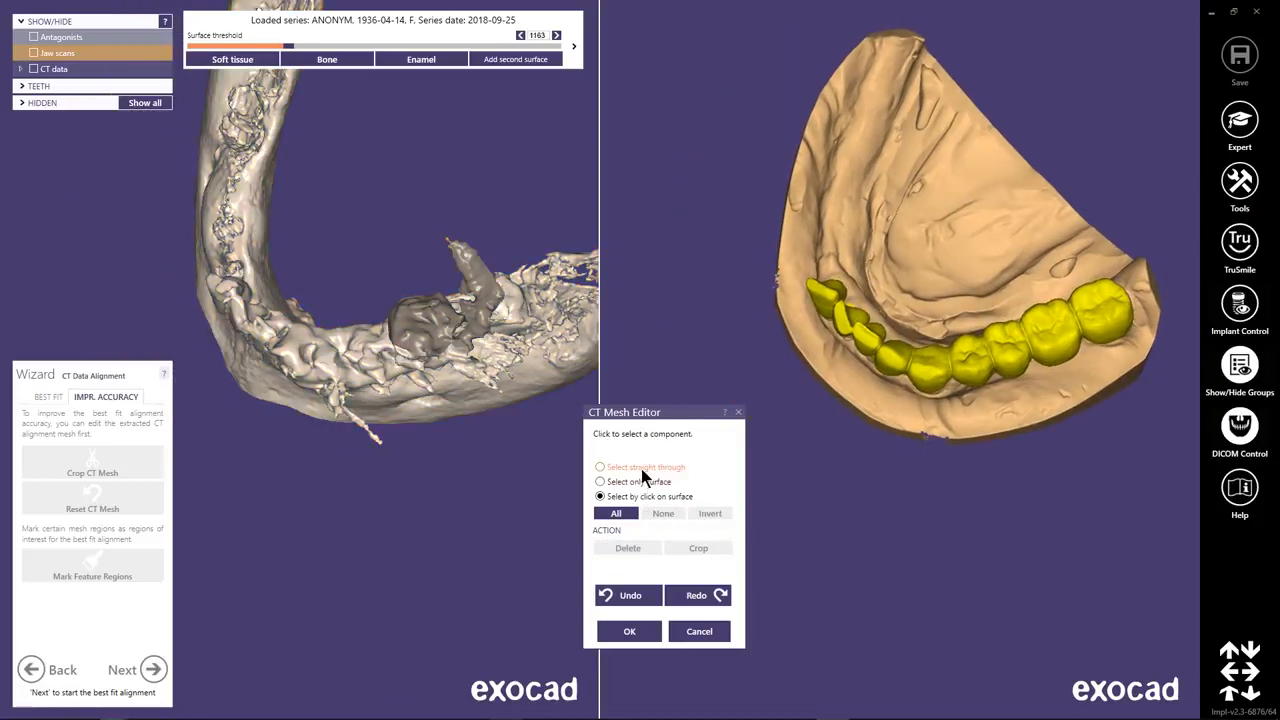
click(641, 468)
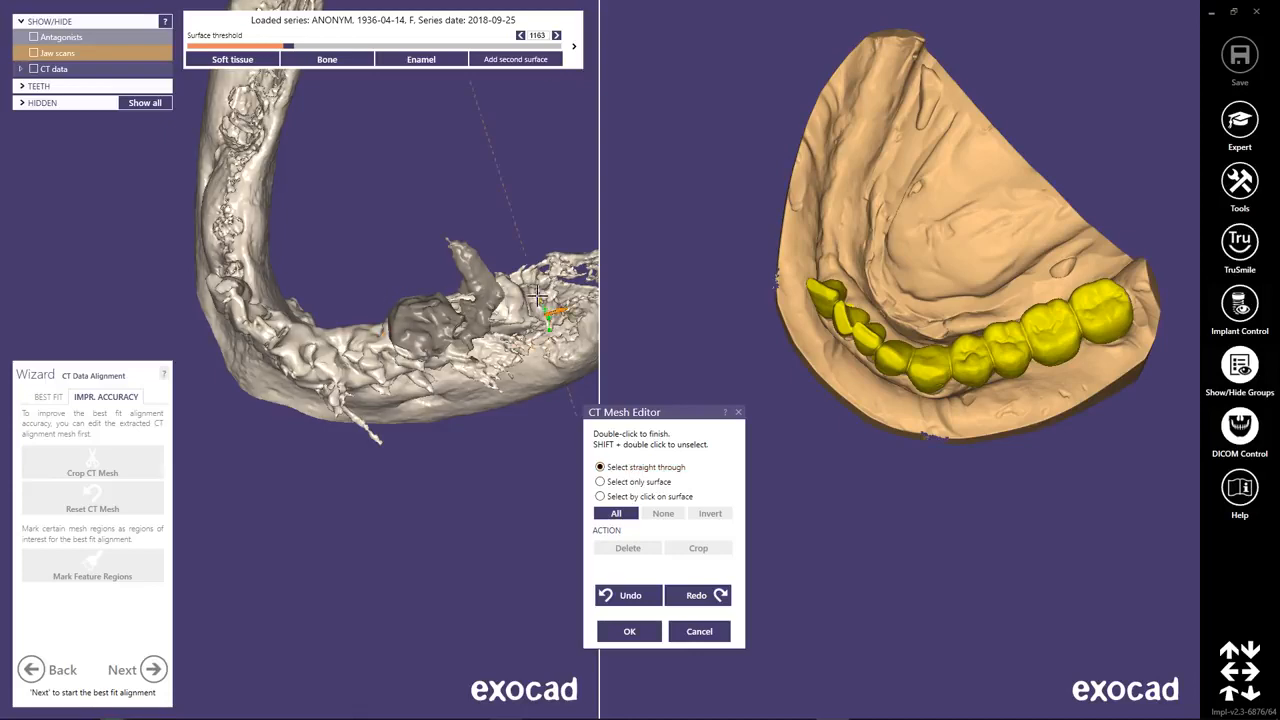
drag(537, 296, 468, 258)
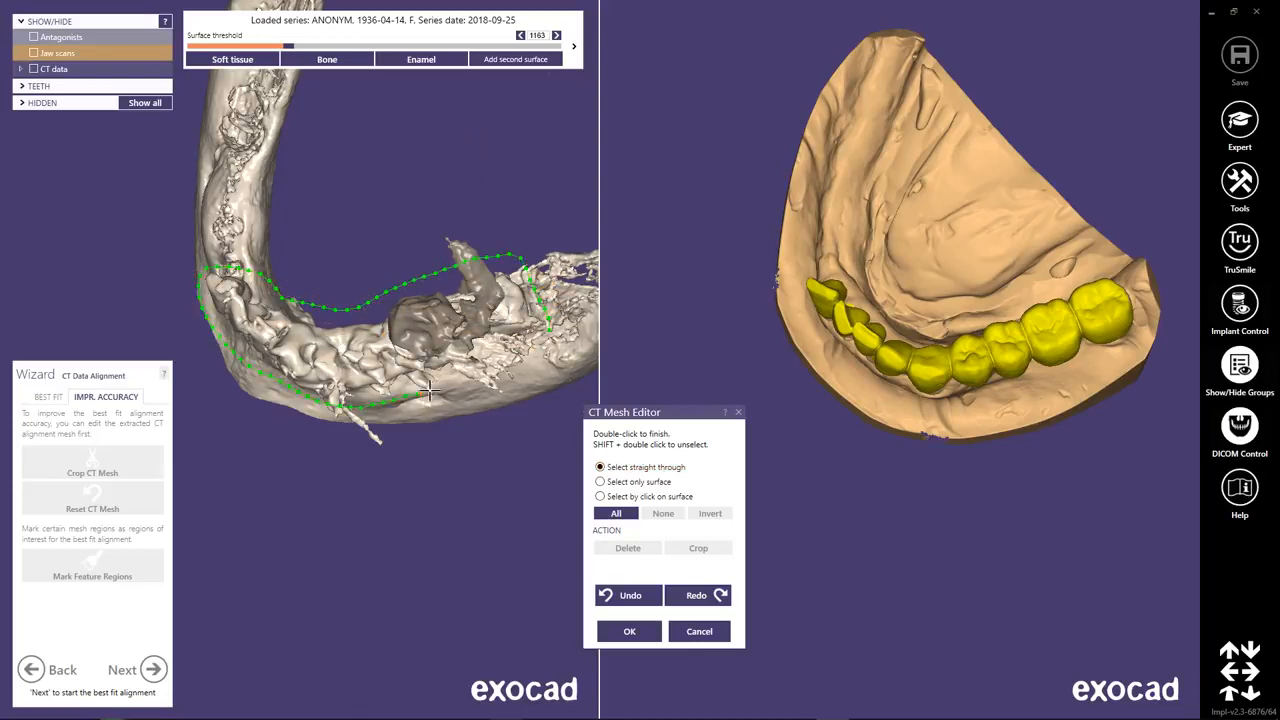
double_click(549, 330)
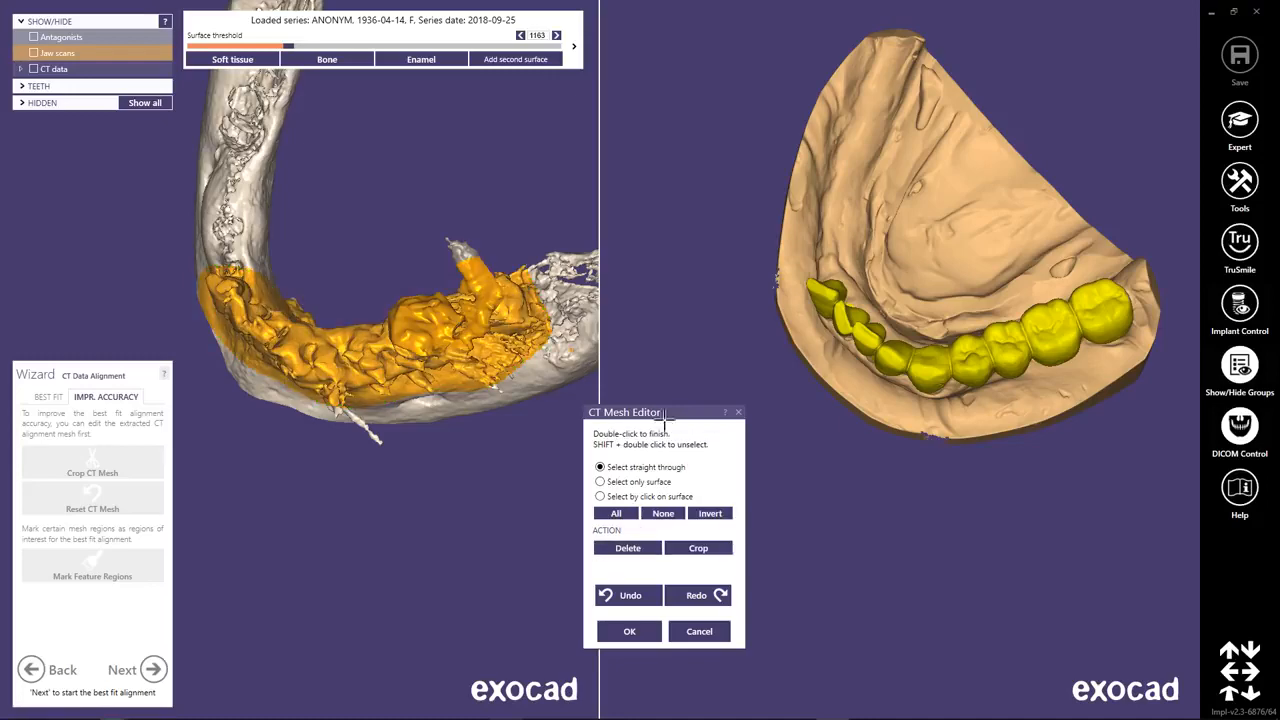
click(727, 547)
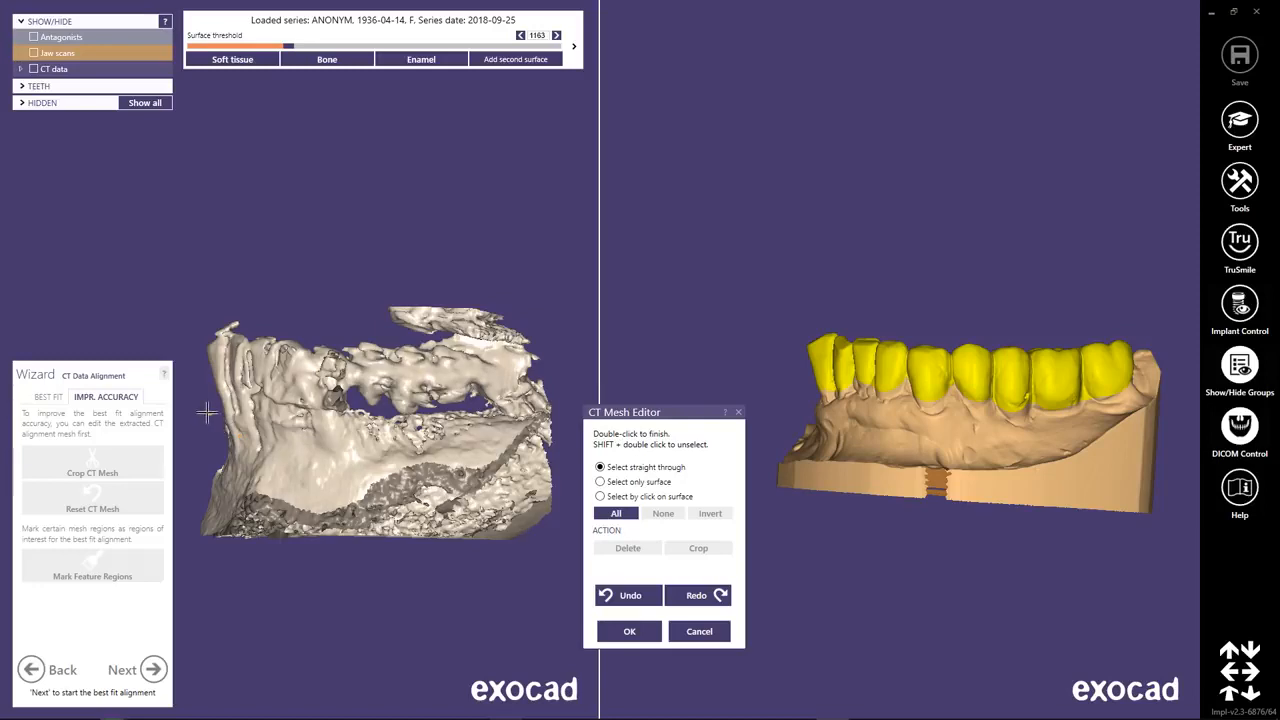
Outline the bone below the teeth in a side view, delete it from the CT mesh, and accept the mesh edits.
drag(253, 423, 410, 414)
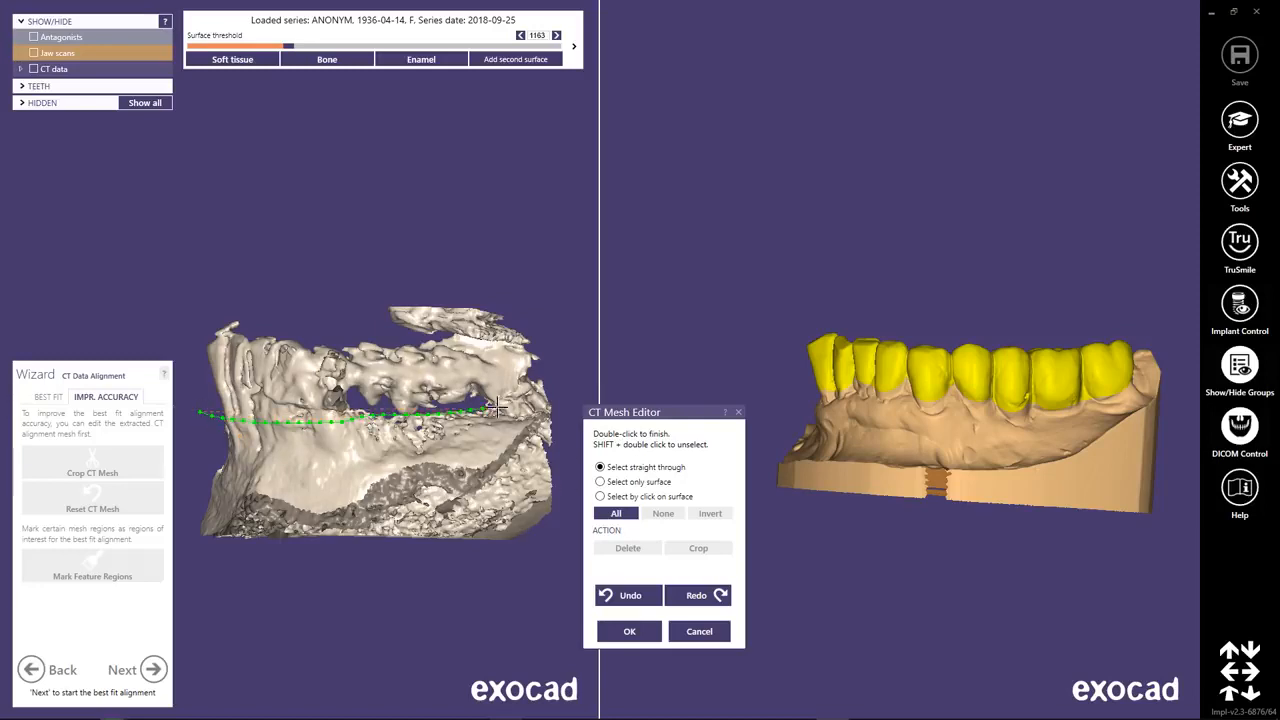
mouse_move(566, 396)
mouse_down()
mouse_move(517, 603)
mouse_move(136, 540)
mouse_move(189, 427)
mouse_up()
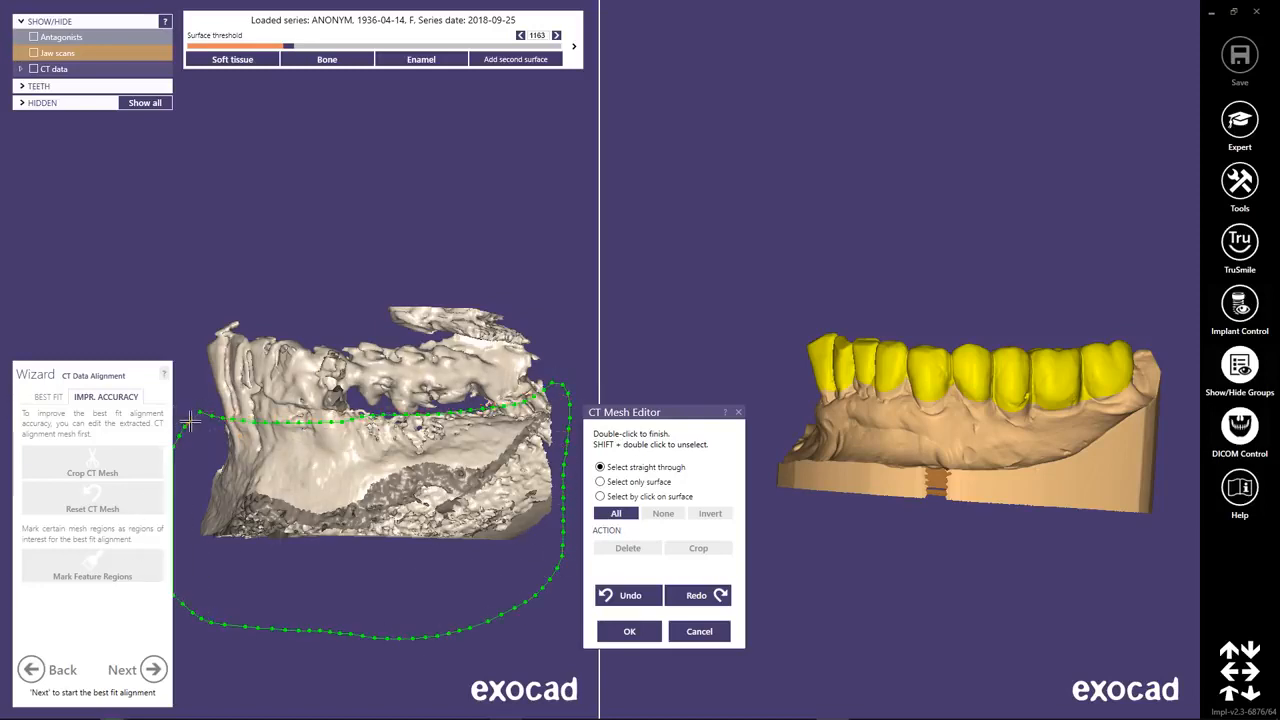
double_click(194, 420)
click(628, 548)
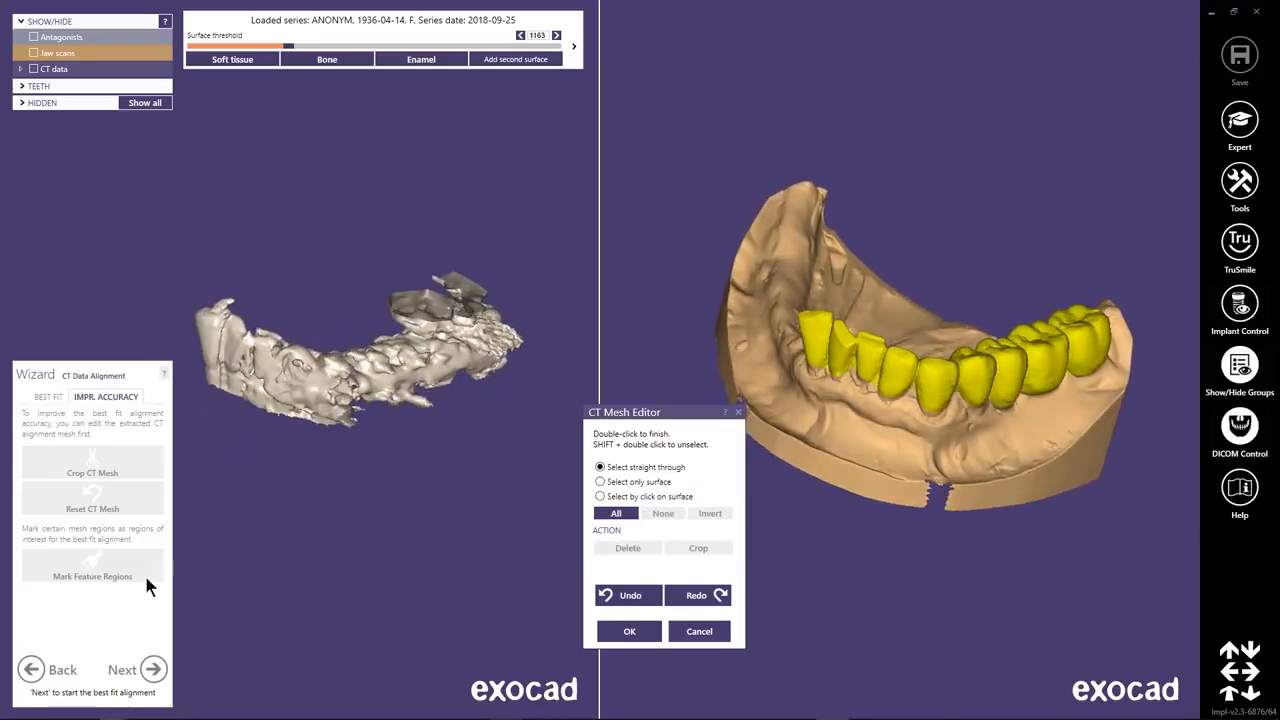
click(617, 631)
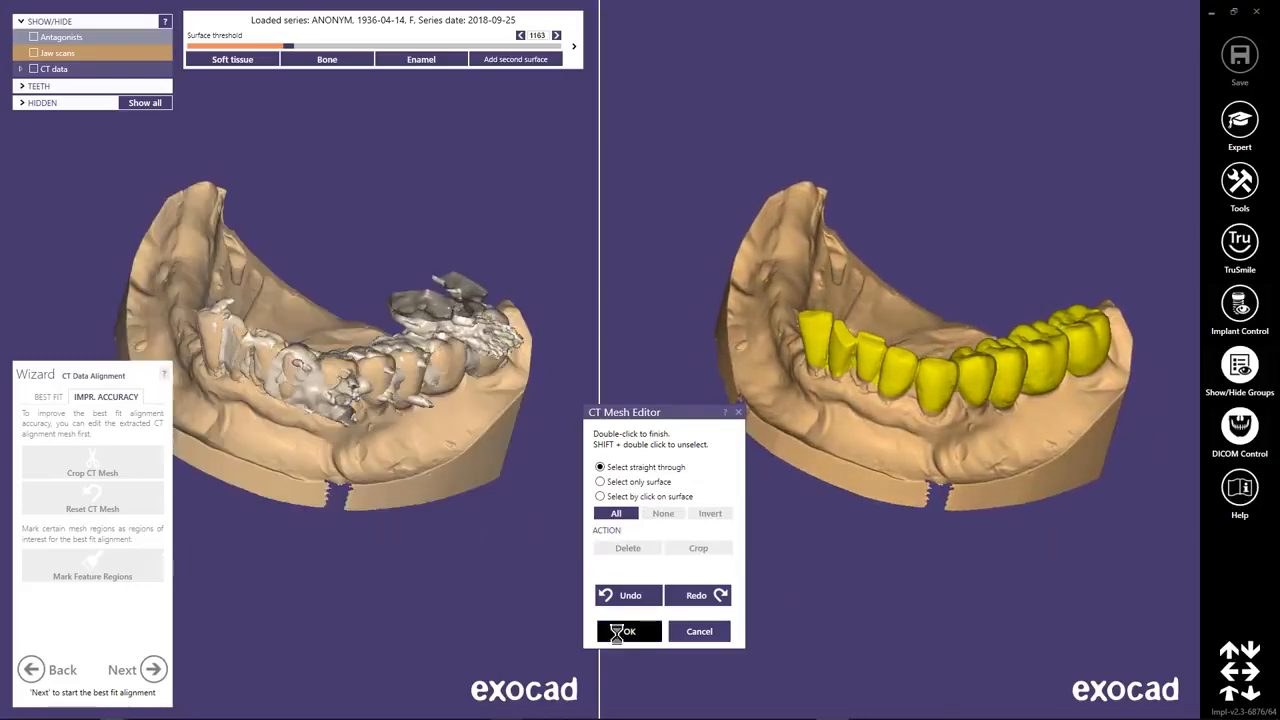
Run the best fit alignment, inspect the color-coded deviations around the teeth, and rate the result as an acceptable alignment.
click(49, 397)
click(92, 497)
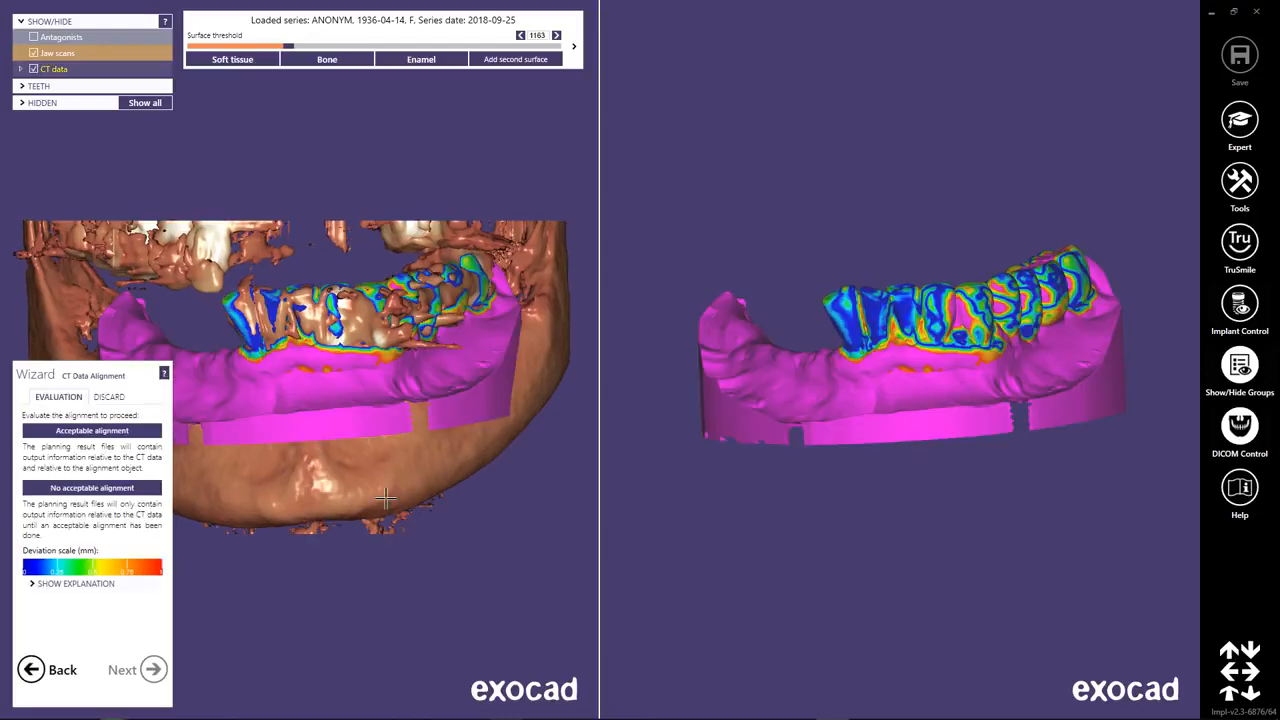
right_drag(310, 425, 313, 422)
right_drag(861, 316, 920, 325)
click(111, 435)
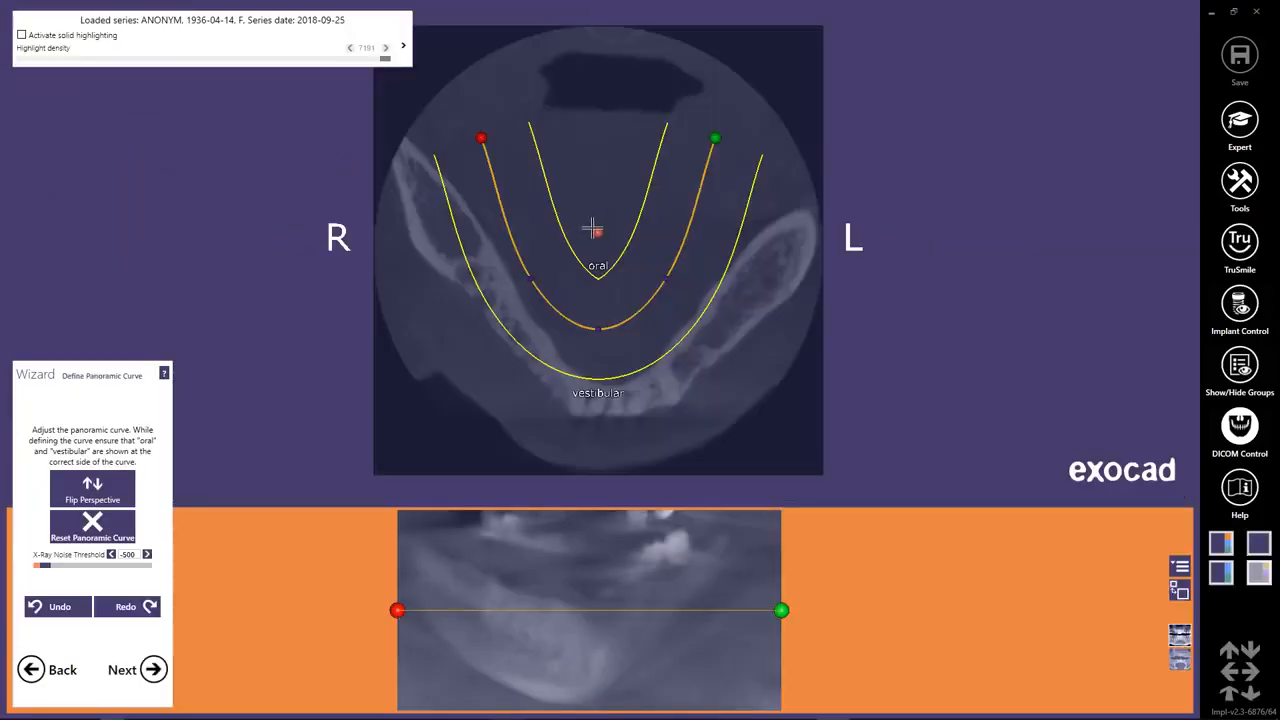
Move the panoramic curve onto the mandibular arch and extend its green and red endpoints to the rear ends of the jaw.
drag(597, 232, 610, 309)
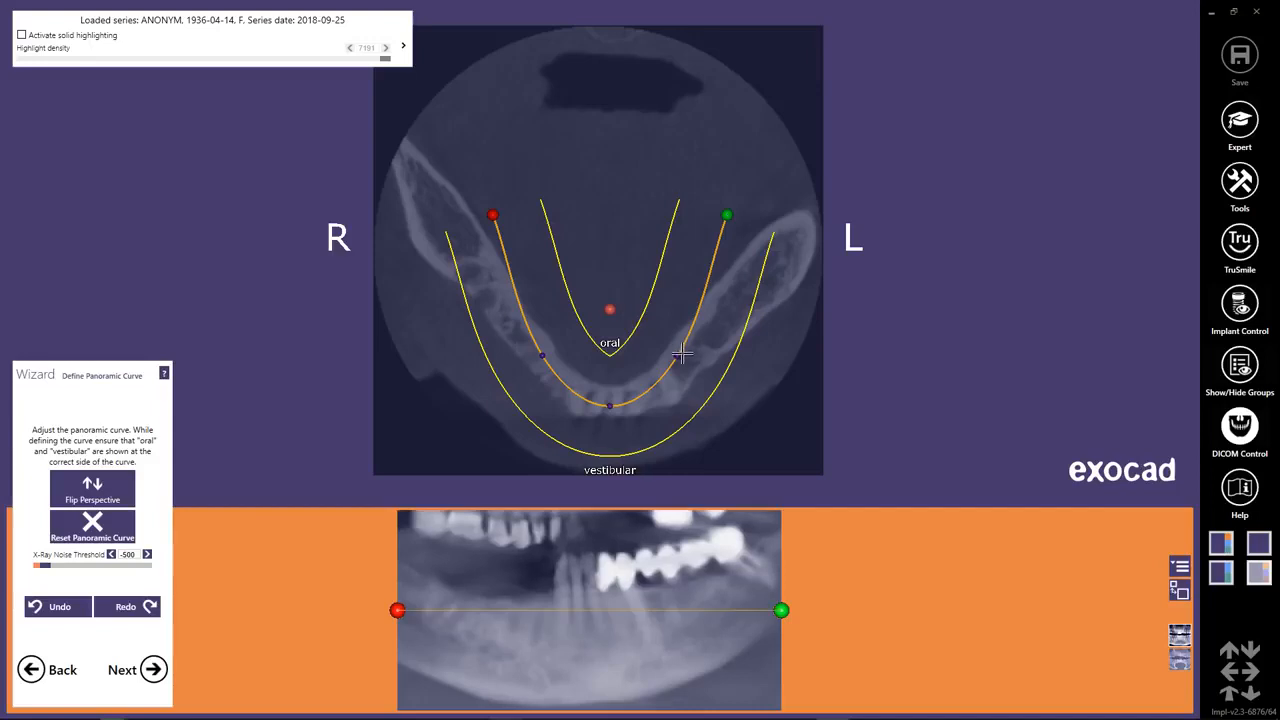
drag(728, 214, 822, 210)
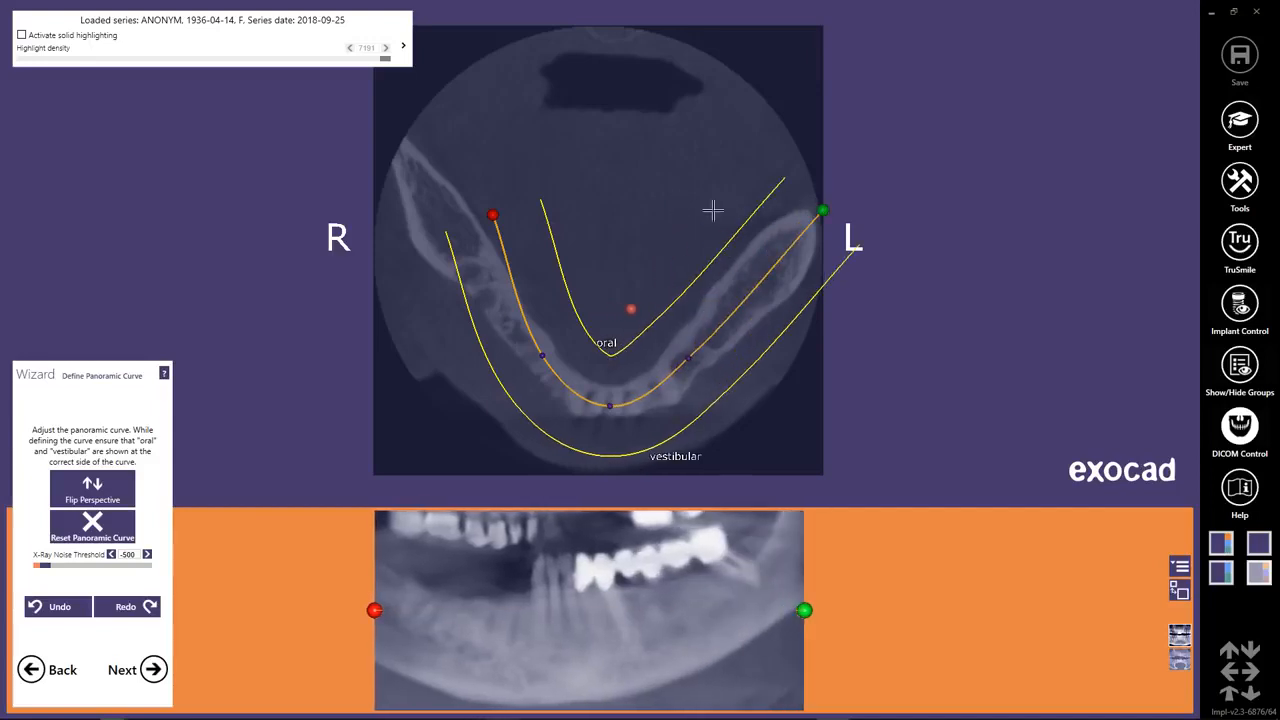
drag(492, 214, 386, 139)
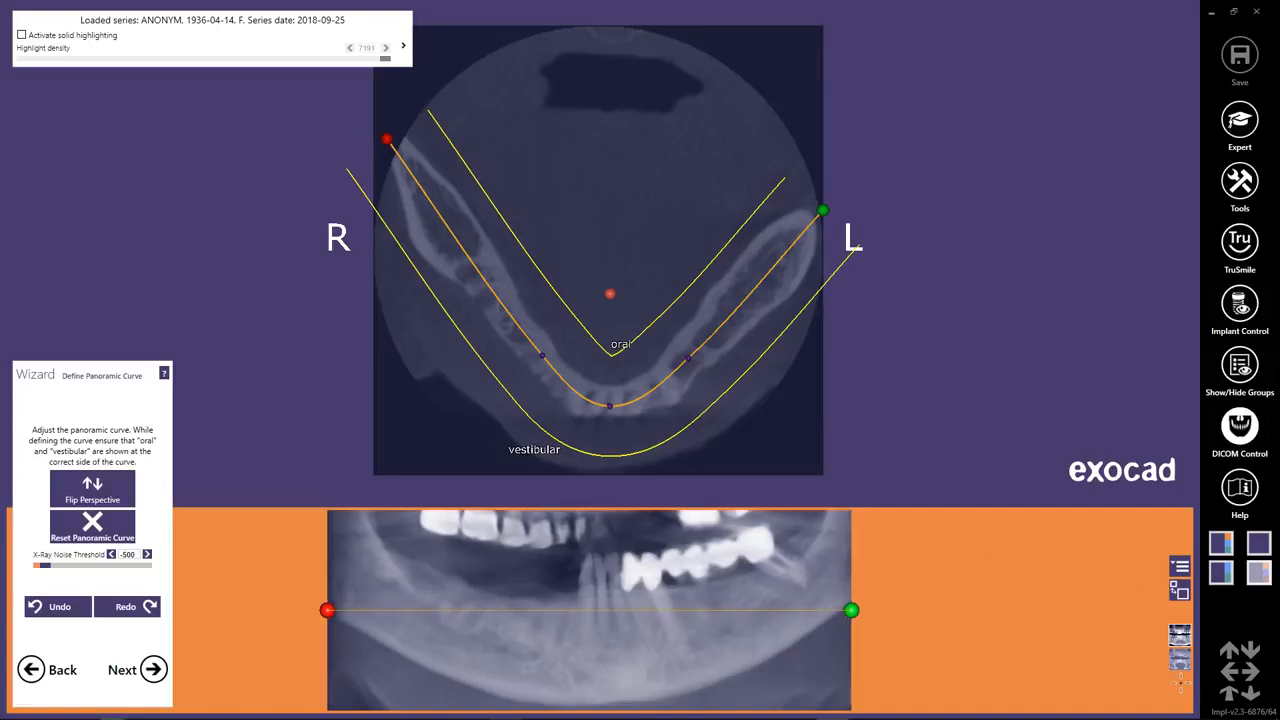
On a lower axial slice, add a control point to the panoramic curve's right side and center both right-side points in the bone.
click(1182, 662)
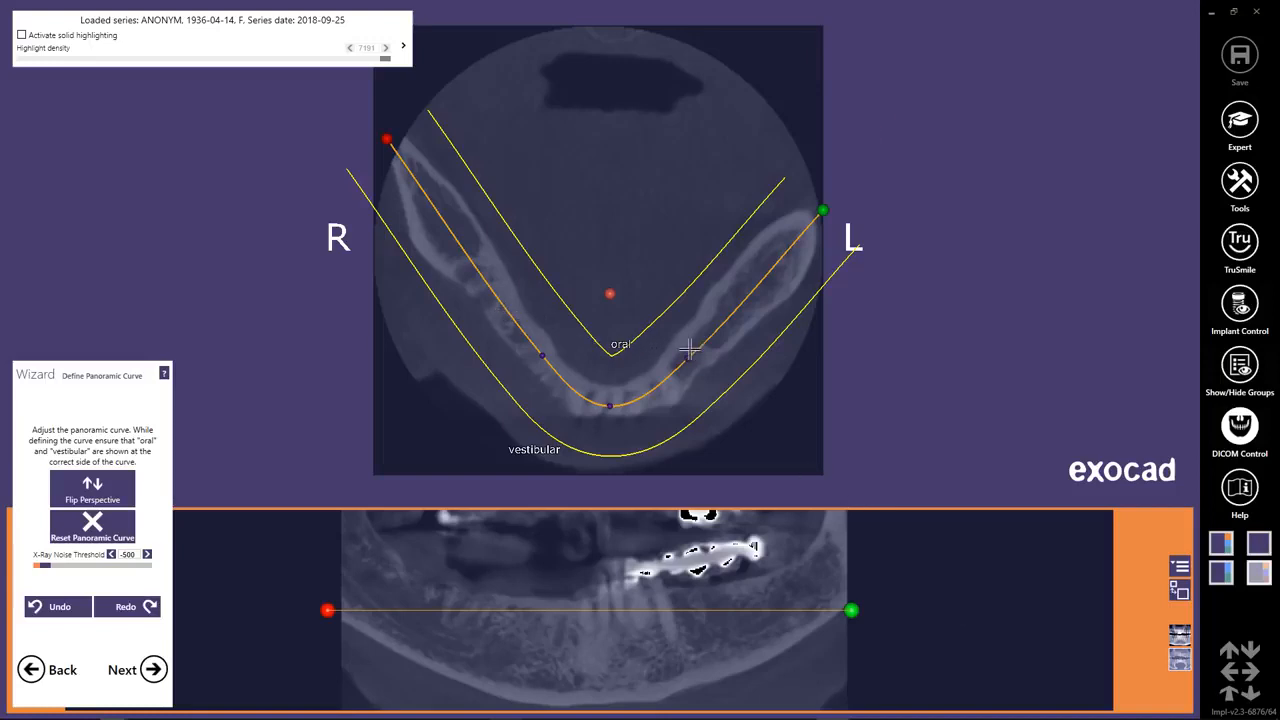
scroll(690, 348, down, 3)
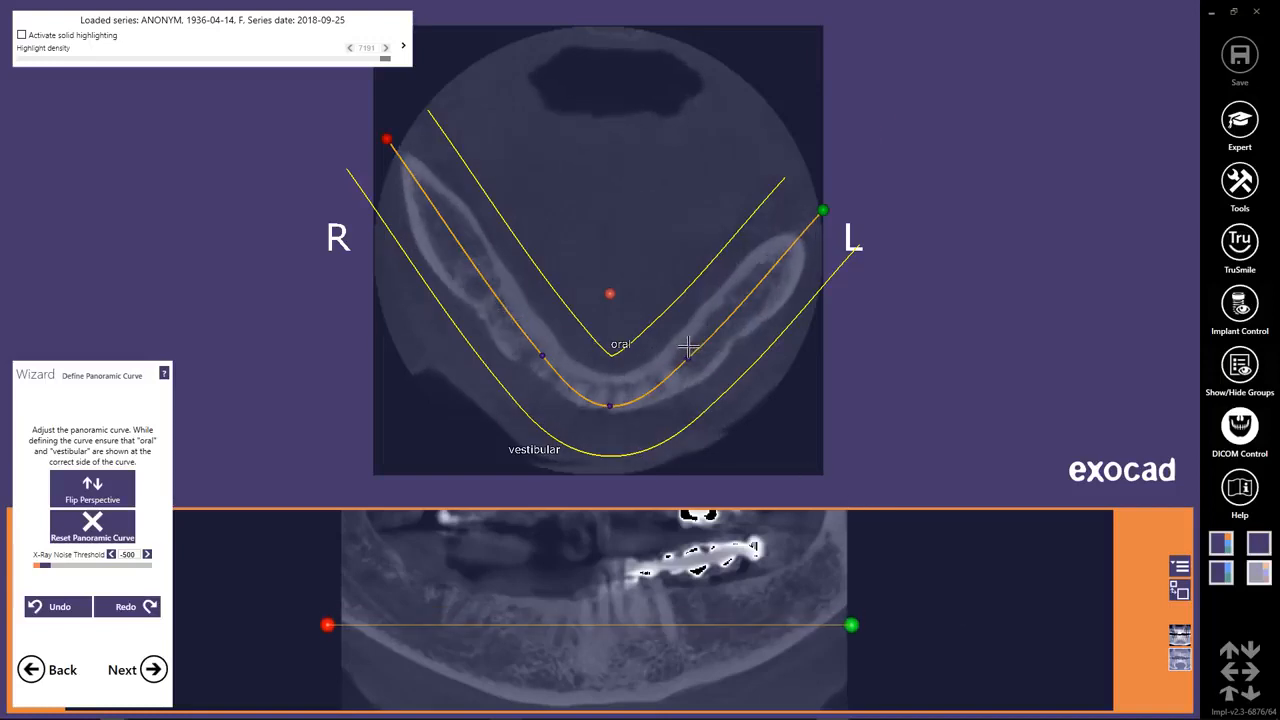
scroll(690, 348, down, 2)
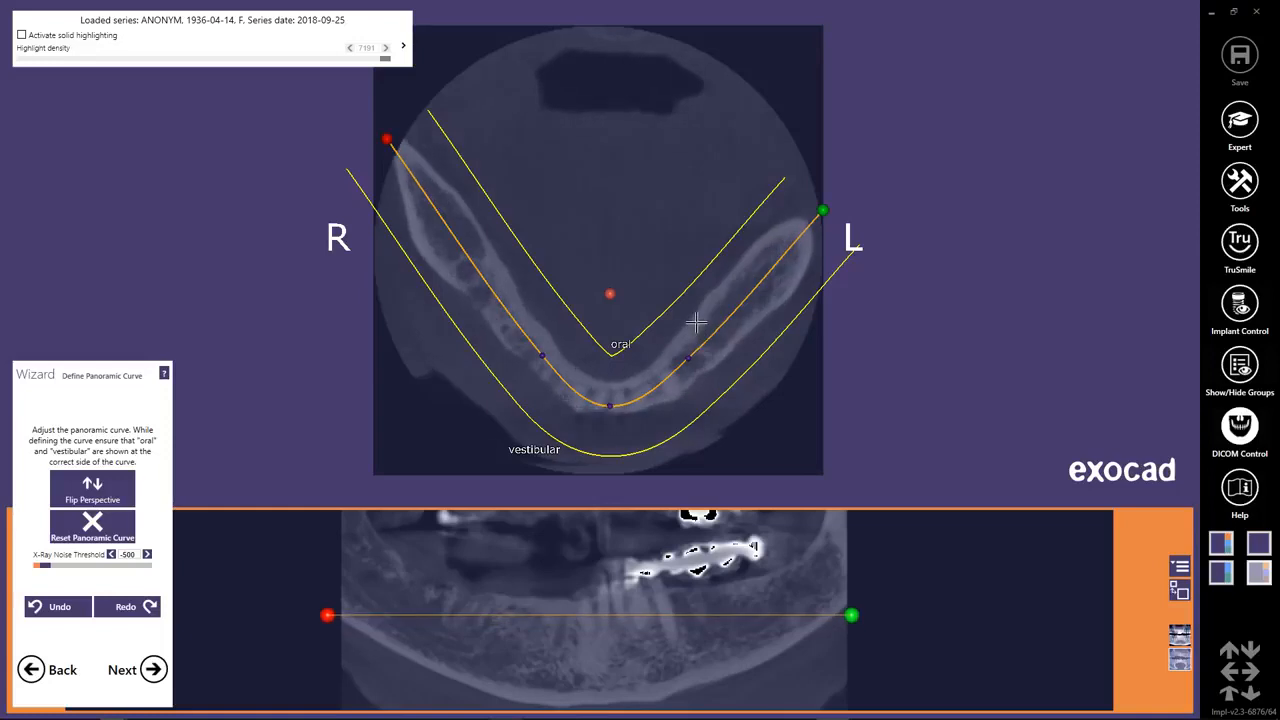
scroll(696, 352, down, 2)
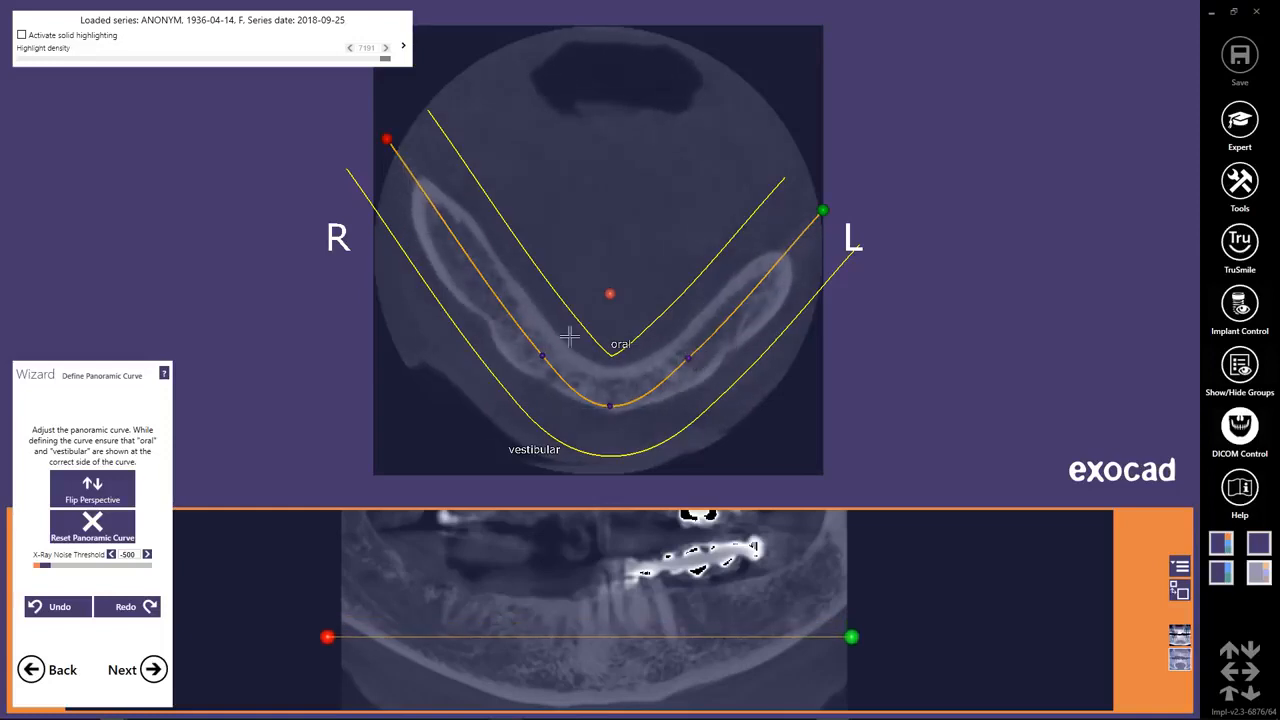
click(494, 297)
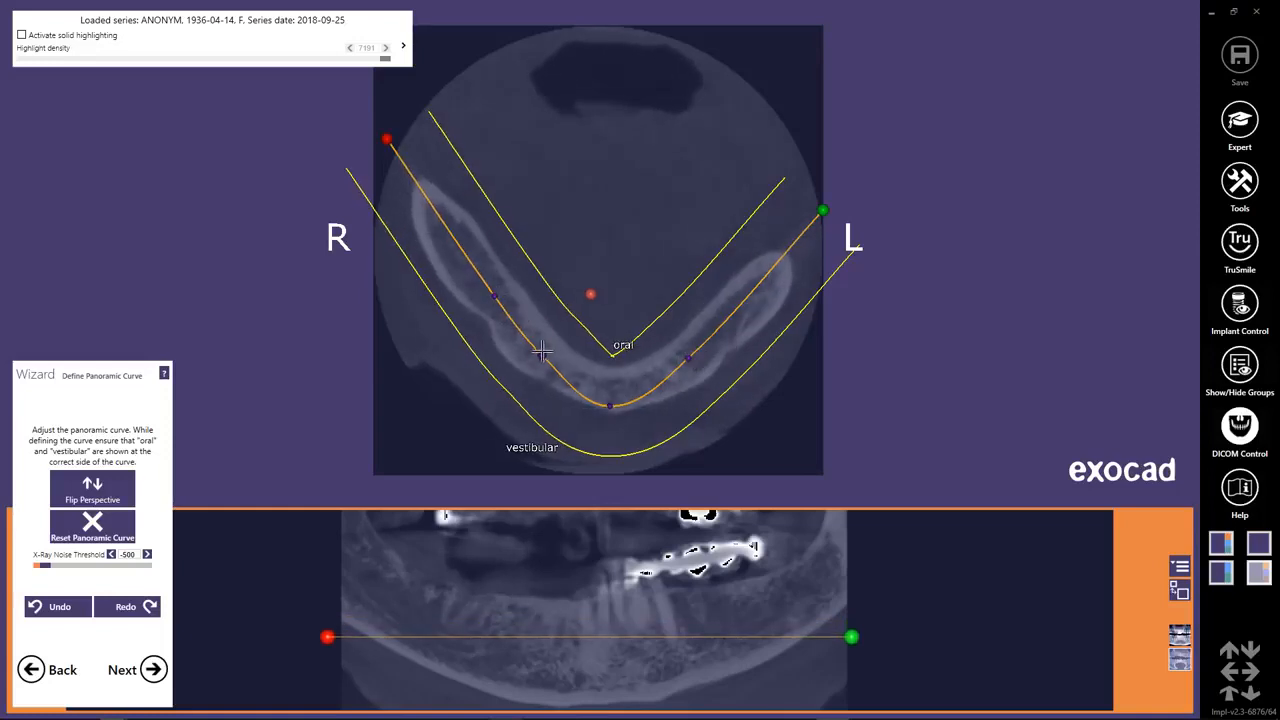
drag(543, 356, 530, 362)
drag(495, 298, 485, 301)
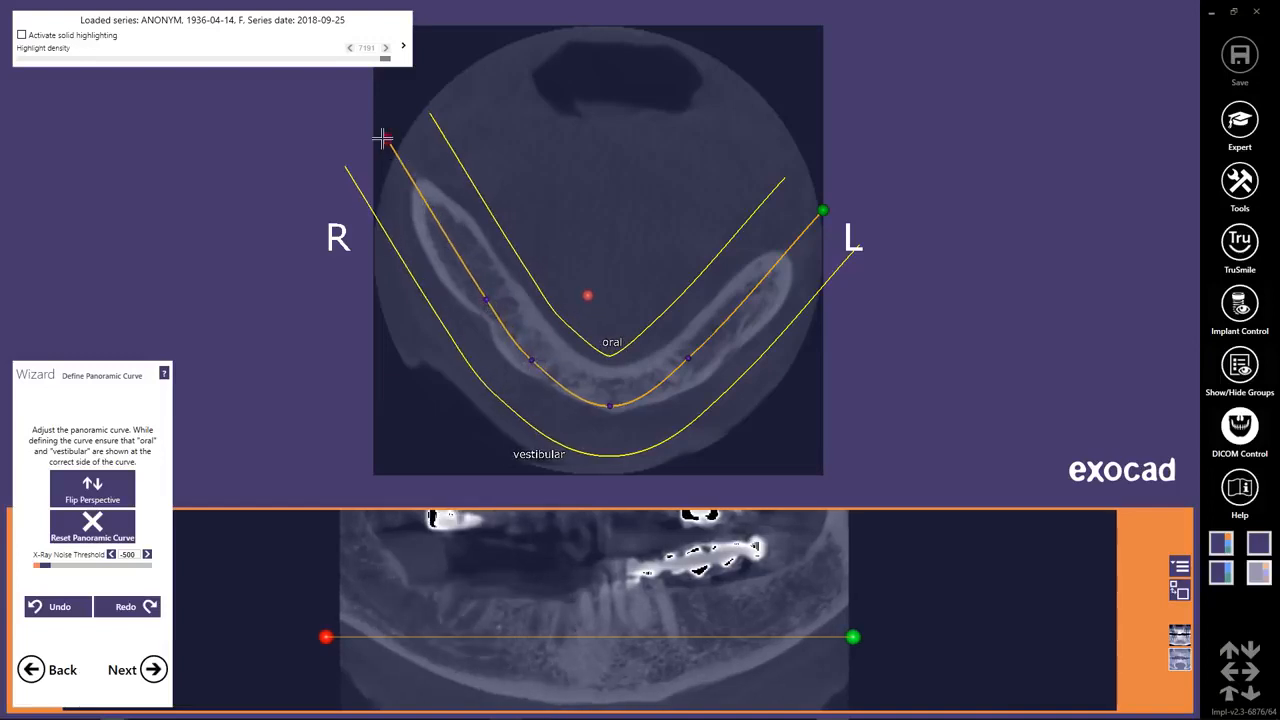
Add another control point near the right rear of the panoramic curve and shift the red endpoint to follow the bone.
mouse_move(386, 139)
mouse_down()
mouse_move(374, 143)
mouse_move(387, 138)
mouse_up()
drag(446, 247, 454, 240)
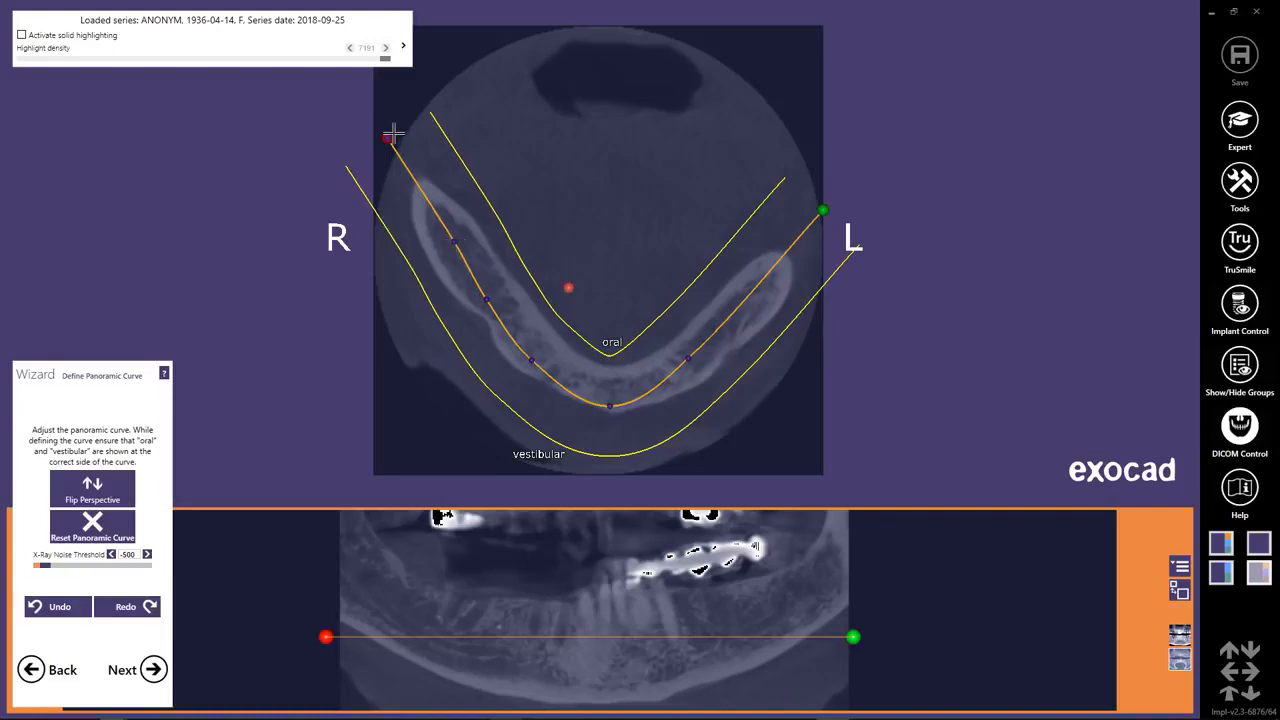
drag(392, 134, 400, 134)
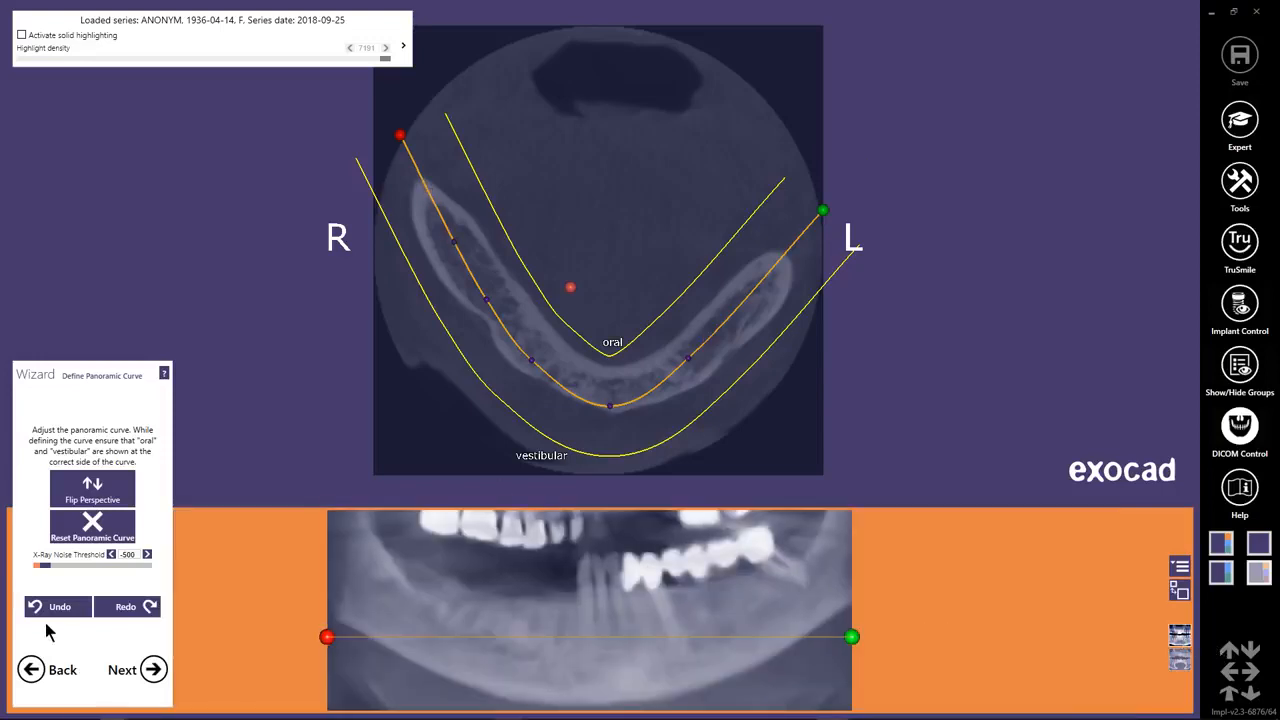
Set the X-ray noise threshold to 106 and proceed to defining the mandibular canal.
drag(45, 567, 52, 568)
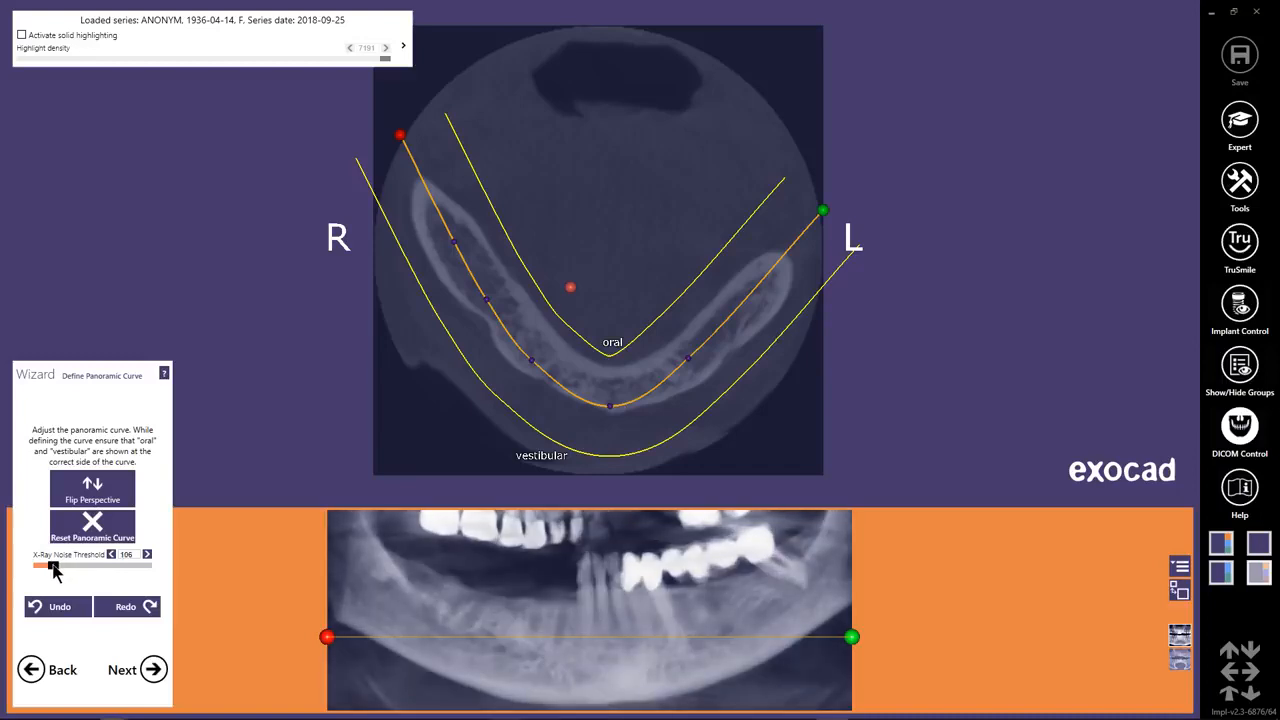
click(153, 670)
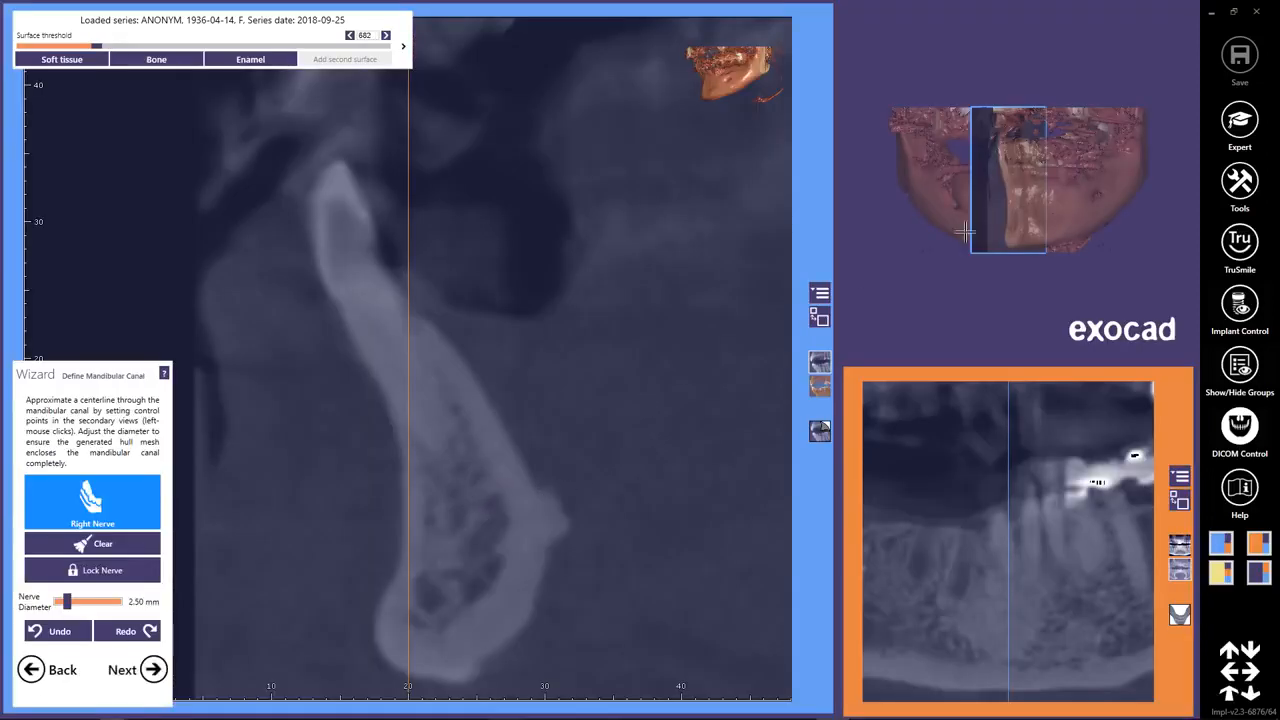
Locate the mental foramen in the cross-section and set the right nerve's first two control points, outside the opening and inside the bone.
right_drag(965, 232, 1046, 217)
scroll(1066, 251, up, 5)
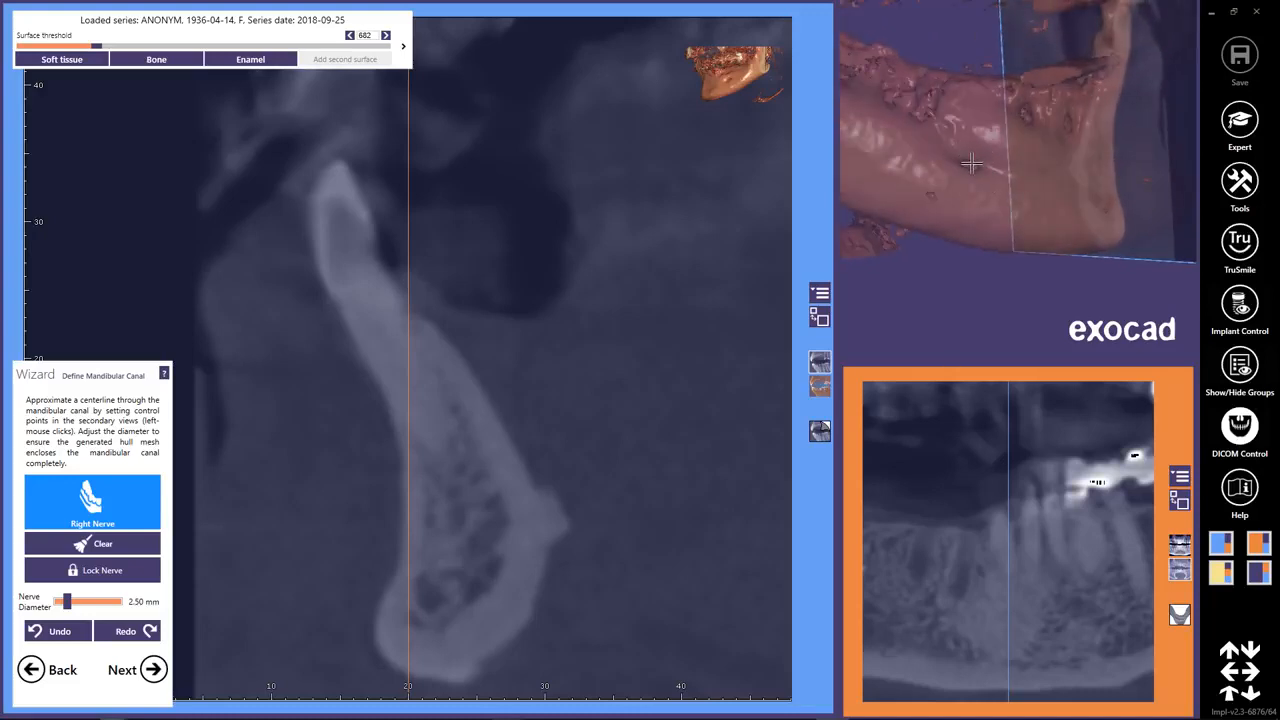
middle_click(971, 163)
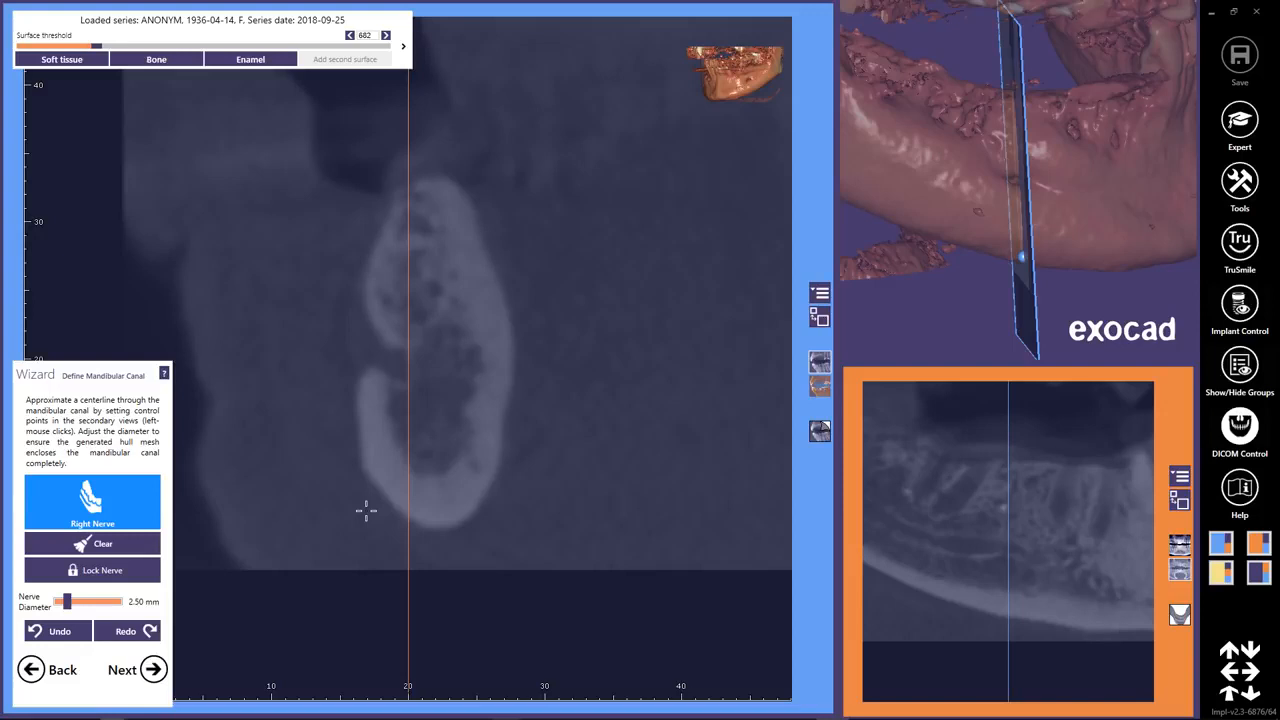
click(358, 343)
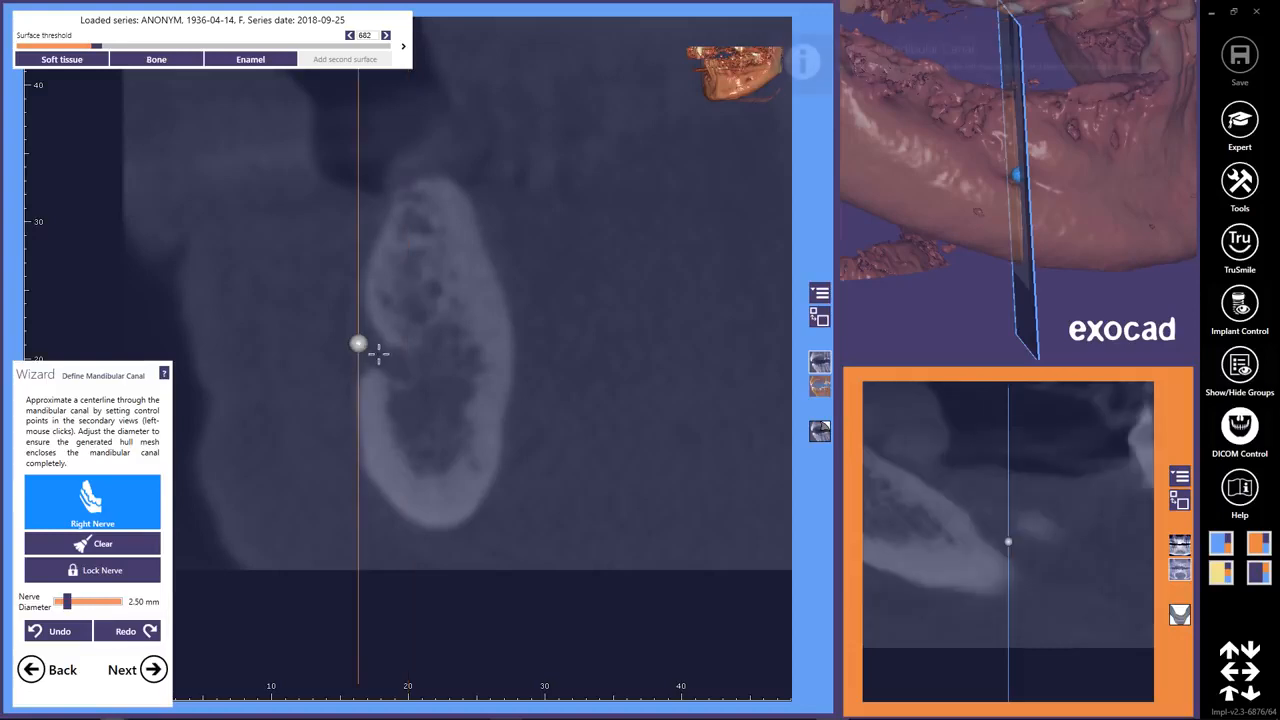
click(400, 368)
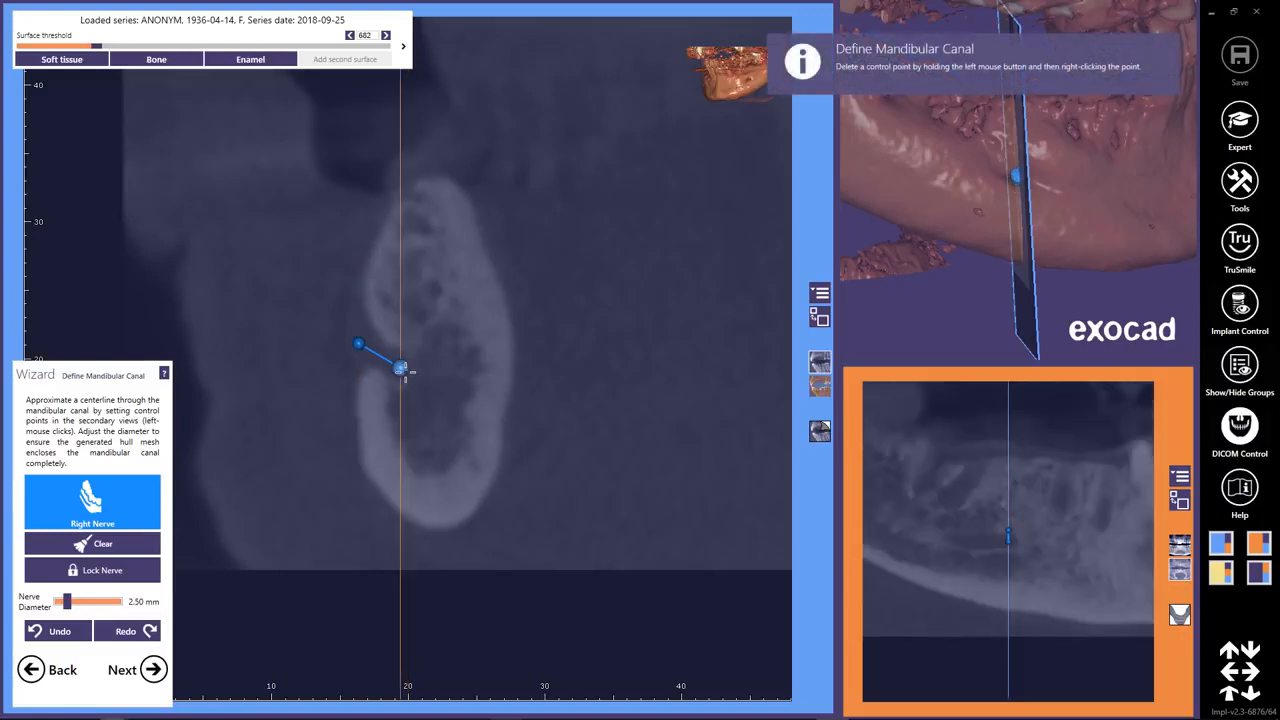
Extend the right nerve rearward by setting a control point in the canal on each successive cross-section.
scroll(405, 371, down, 5)
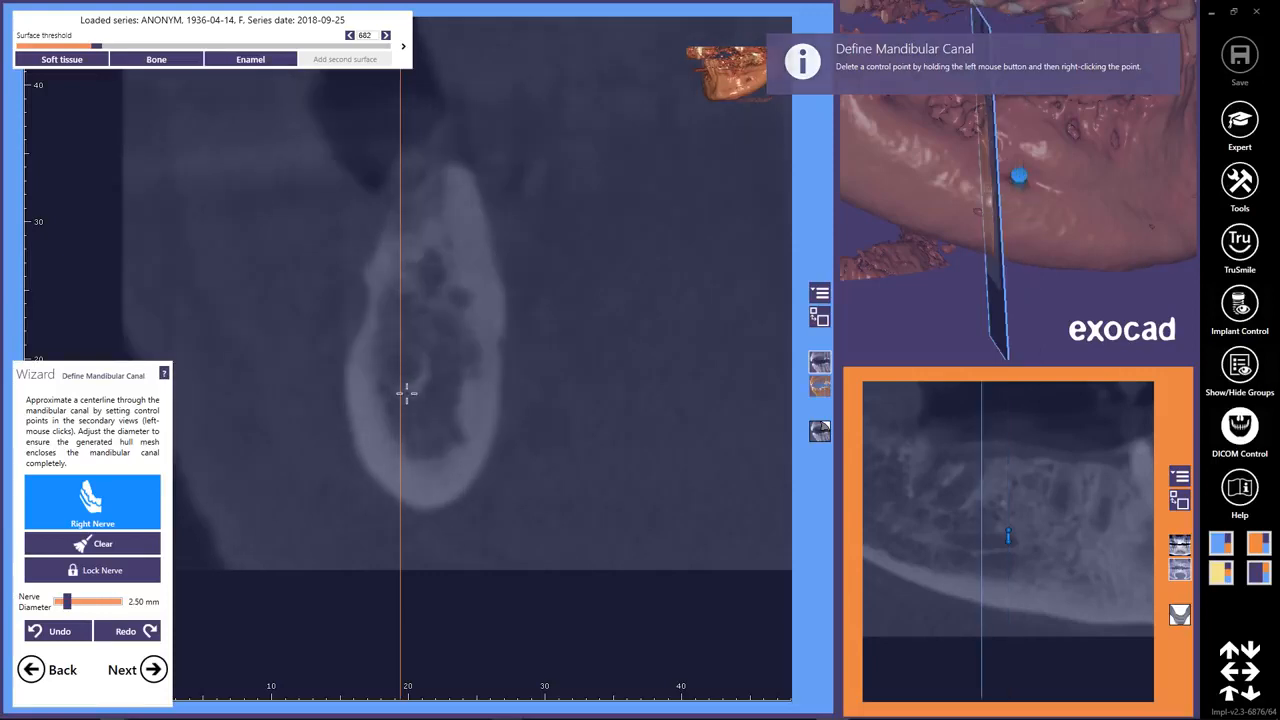
click(403, 367)
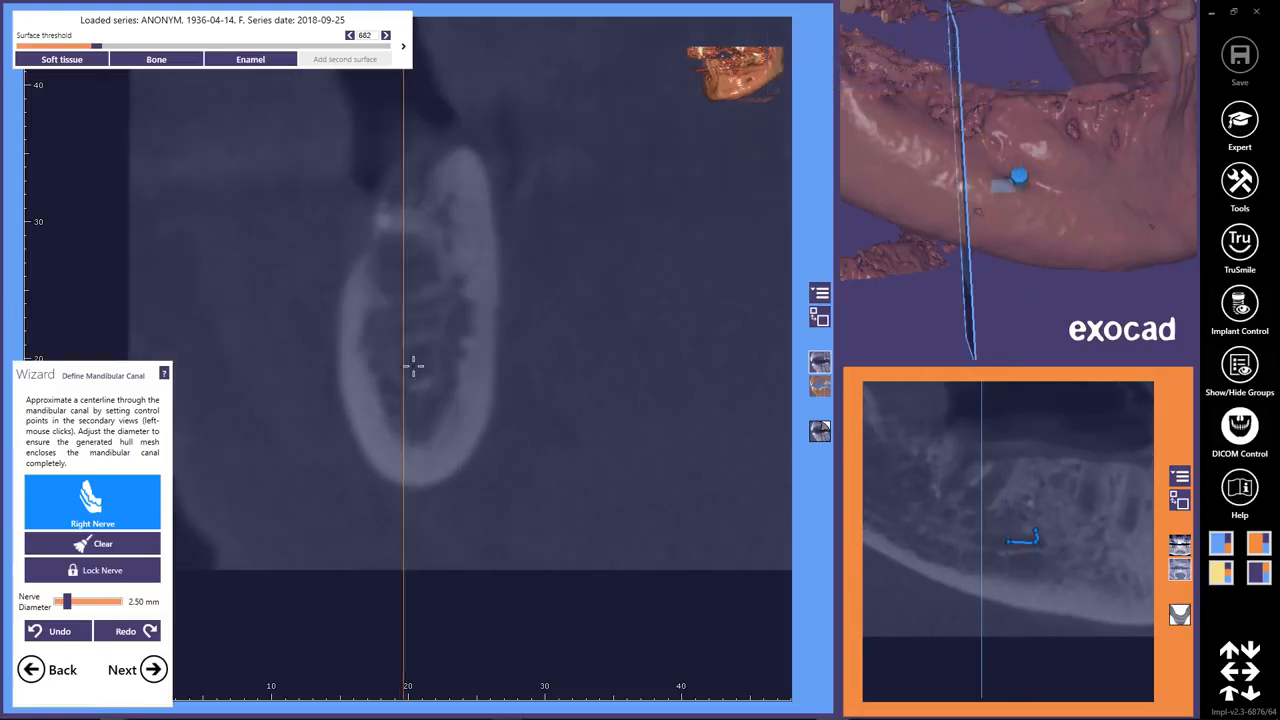
scroll(412, 368, down, 4)
scroll(420, 347, down, 3)
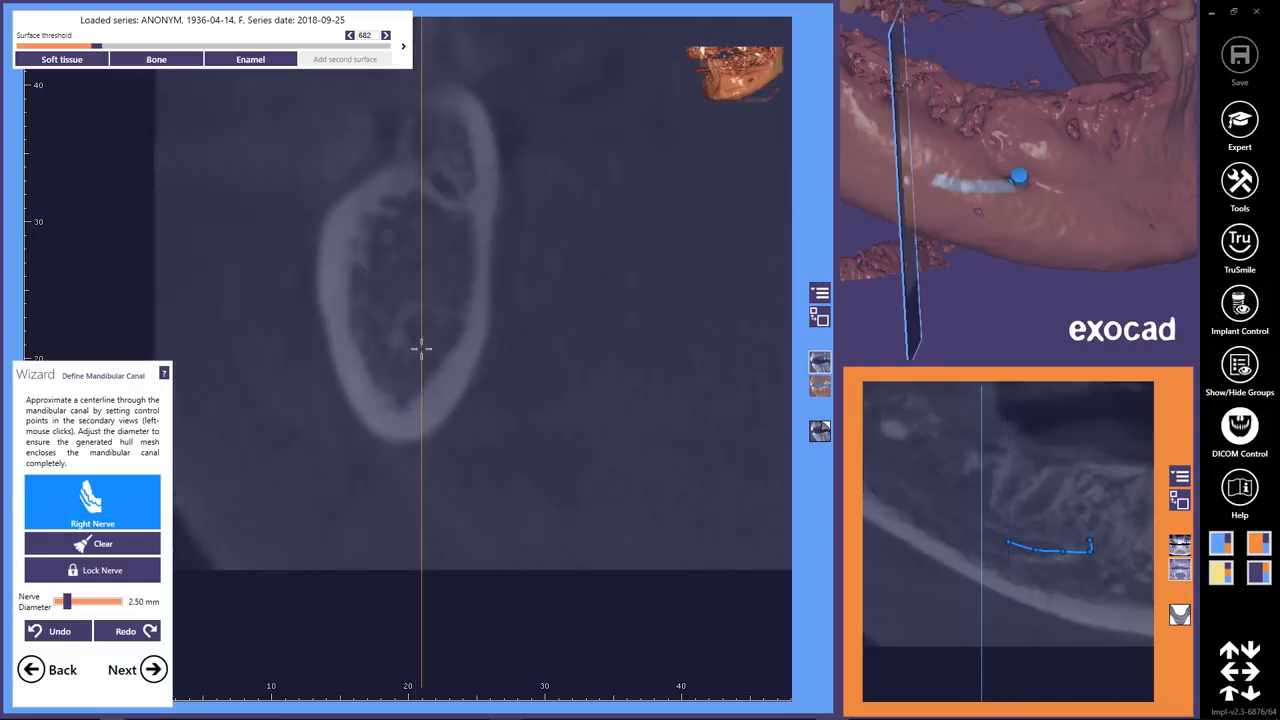
scroll(420, 321, down, 3)
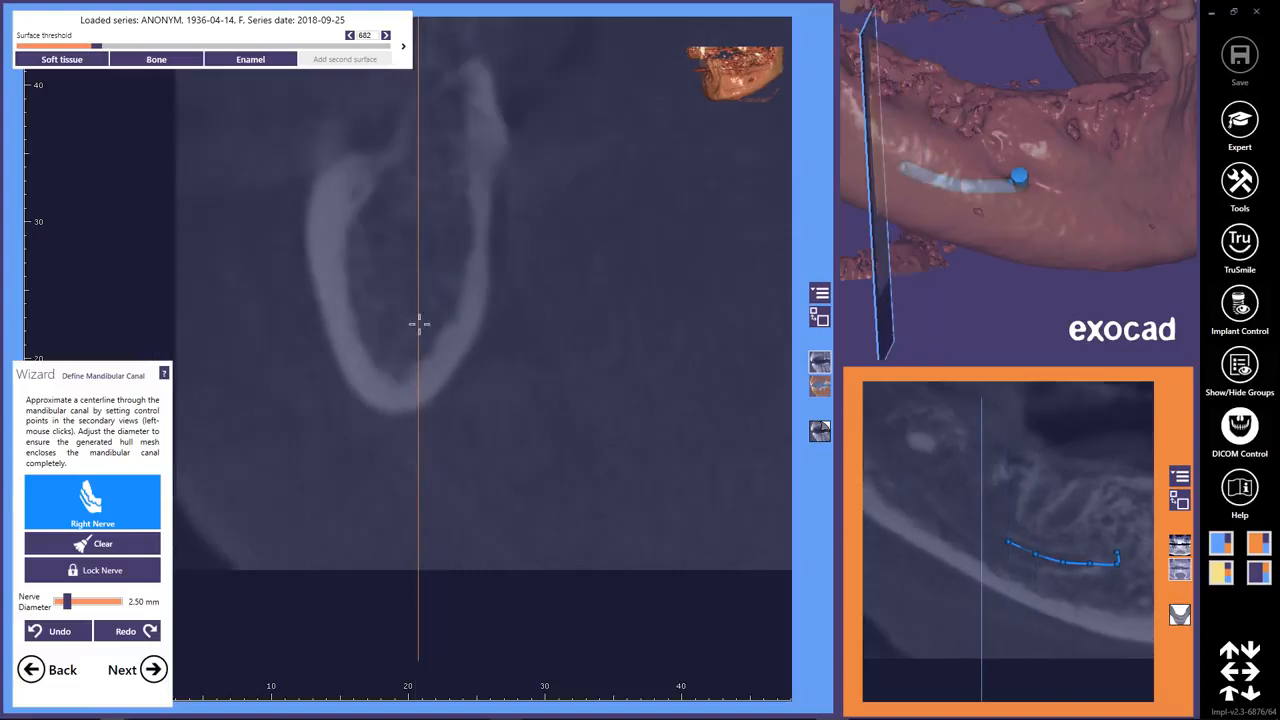
scroll(413, 296, down, 3)
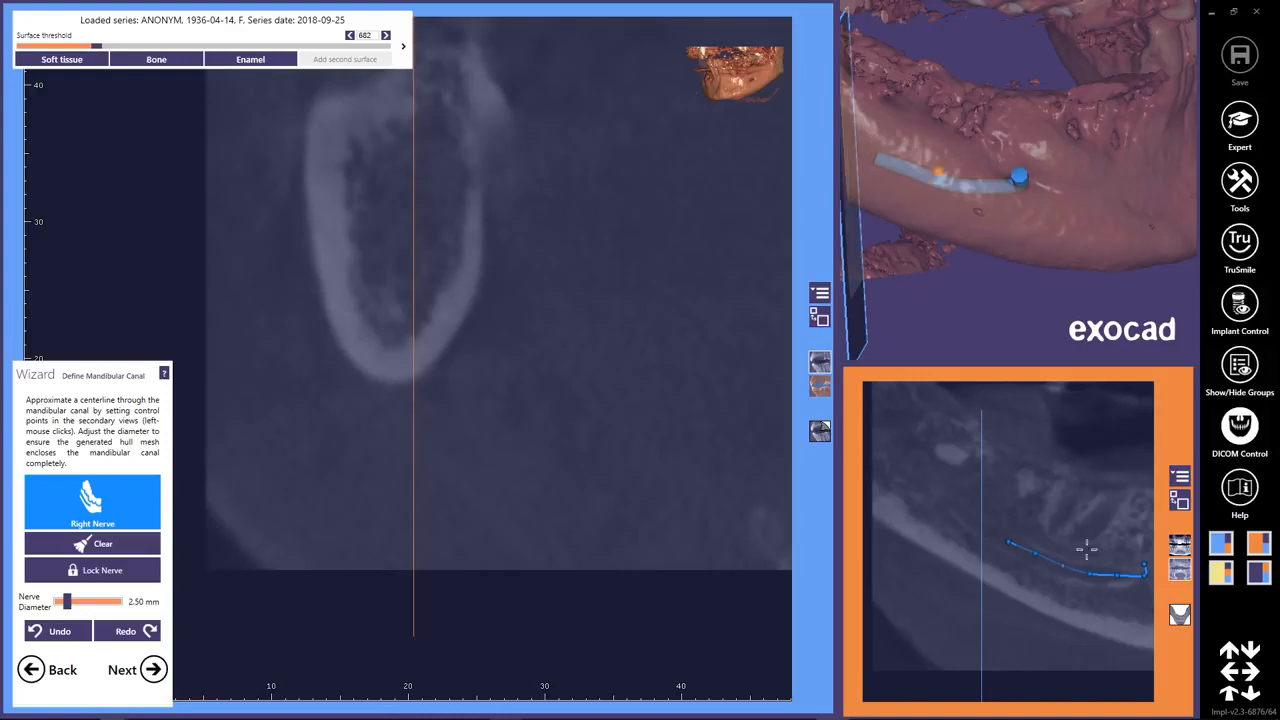
Enlarge the panoramic view and trace the right nerve to its rear end with further control points along the canal.
click(1181, 505)
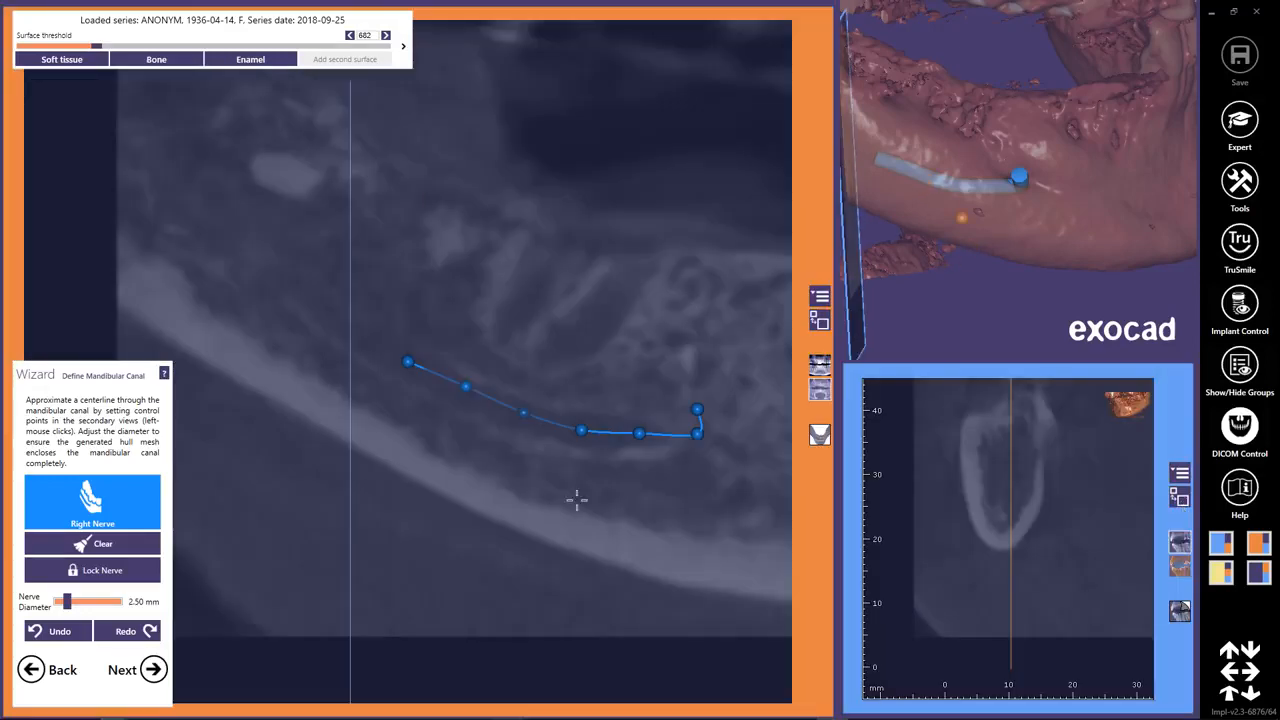
click(361, 342)
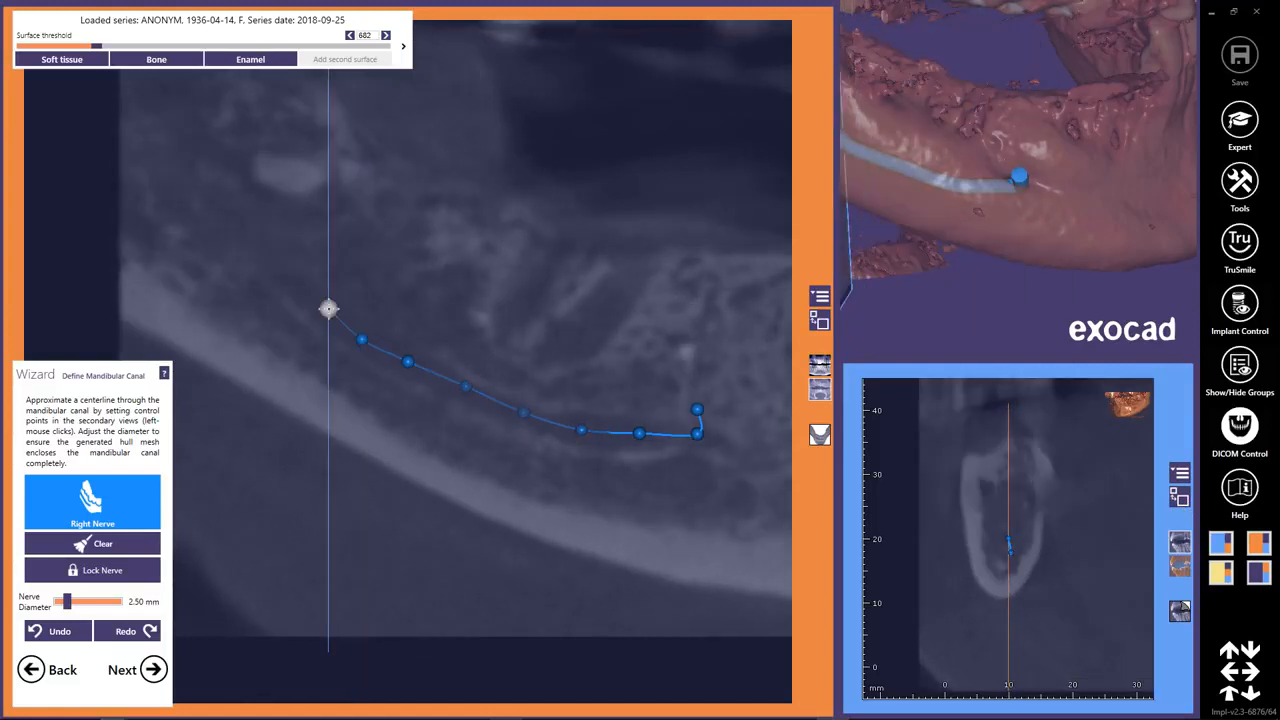
click(328, 309)
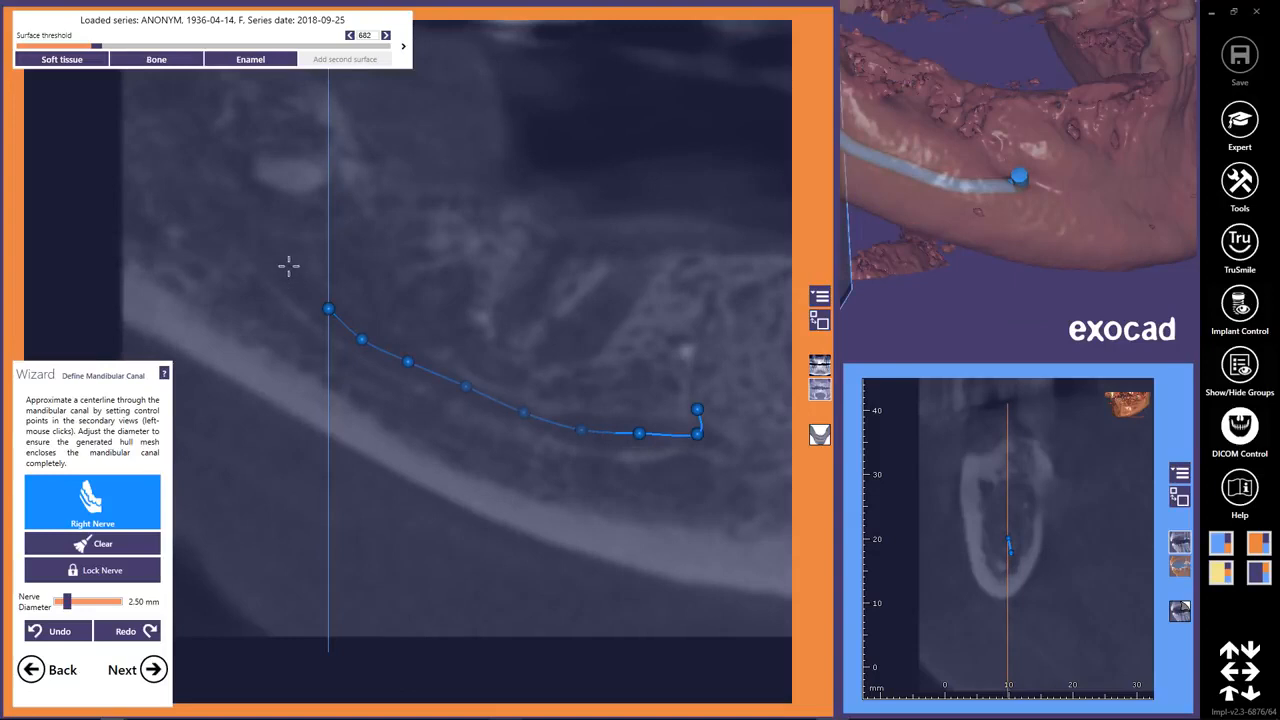
click(283, 275)
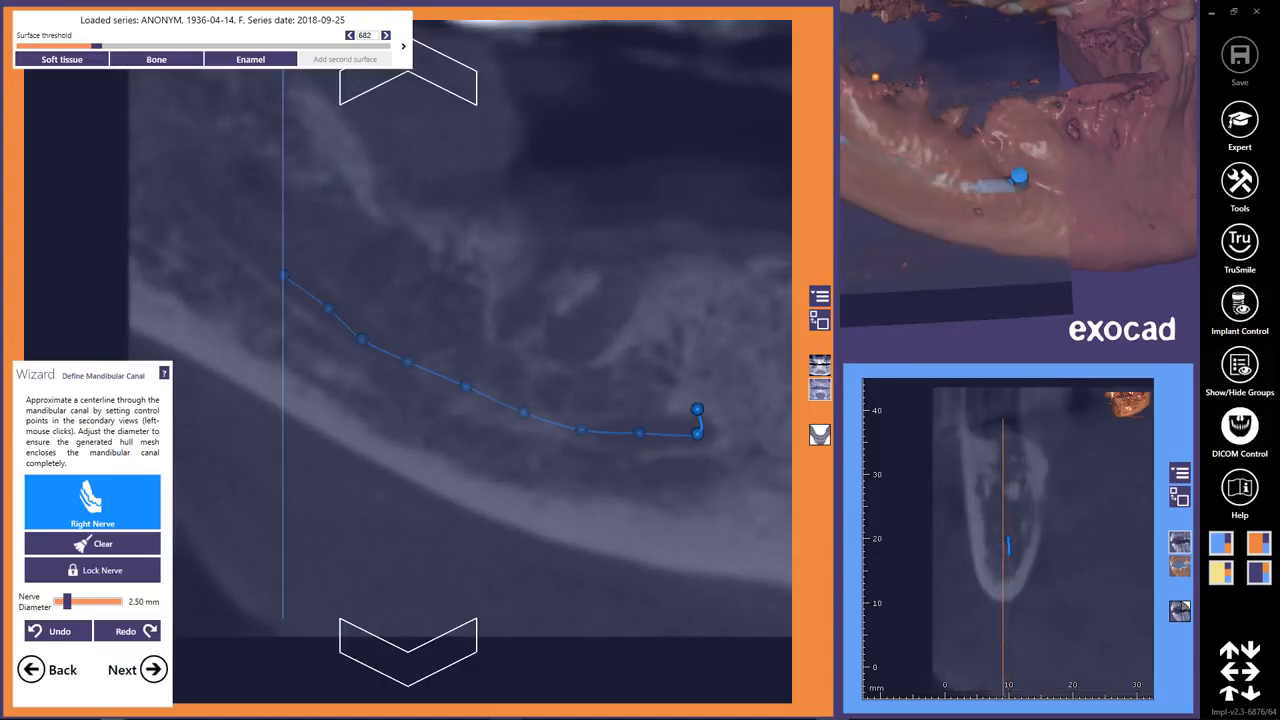
click(226, 223)
click(180, 176)
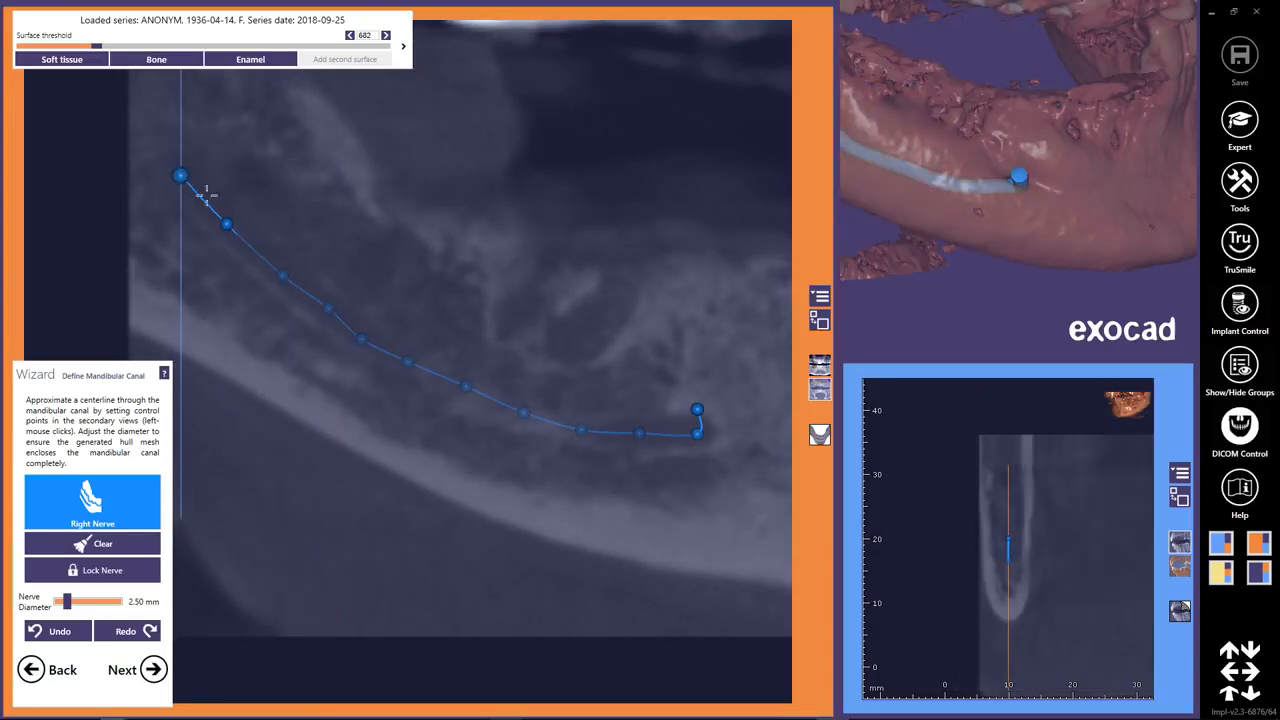
Shift the nerve's bend point near the mental foramen slightly forward and add a control point just behind it.
right_drag(680, 502, 683, 517)
drag(700, 436, 711, 437)
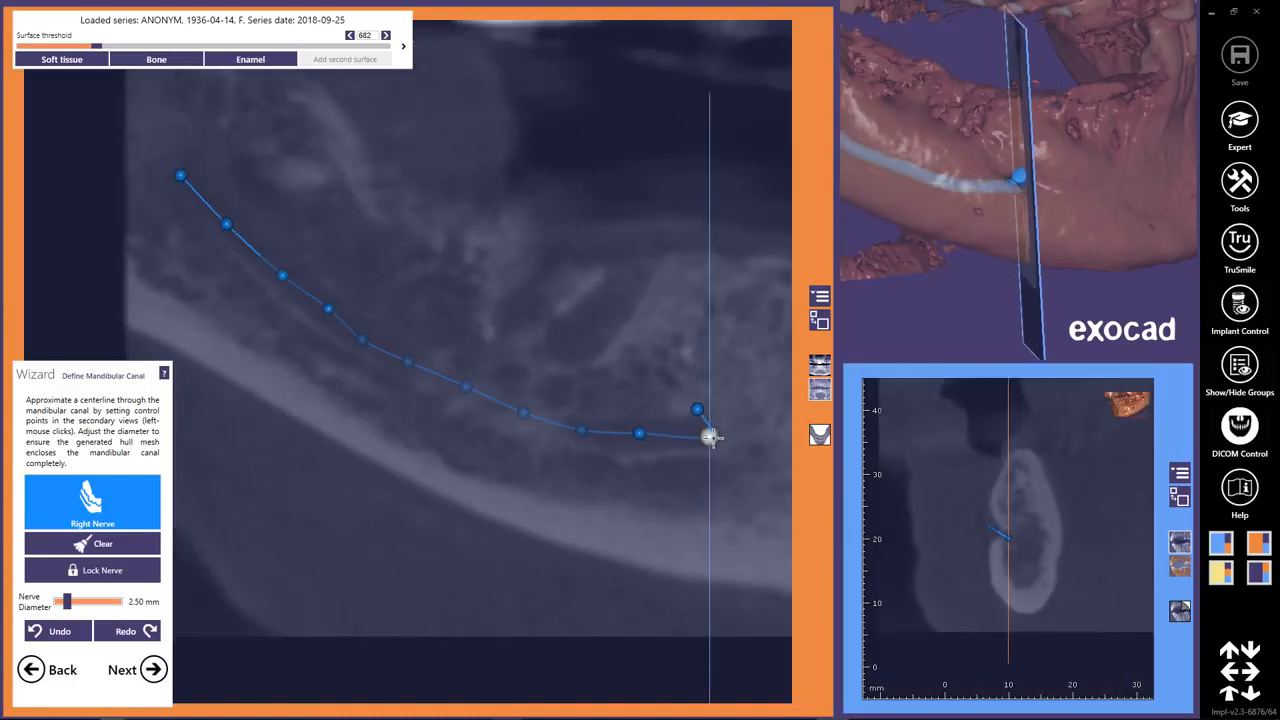
click(672, 437)
Set the nerve diameter to 2.40 mm and proceed to placing the model teeth.
mouse_move(693, 498)
right_down()
mouse_move(696, 529)
mouse_move(682, 495)
right_up()
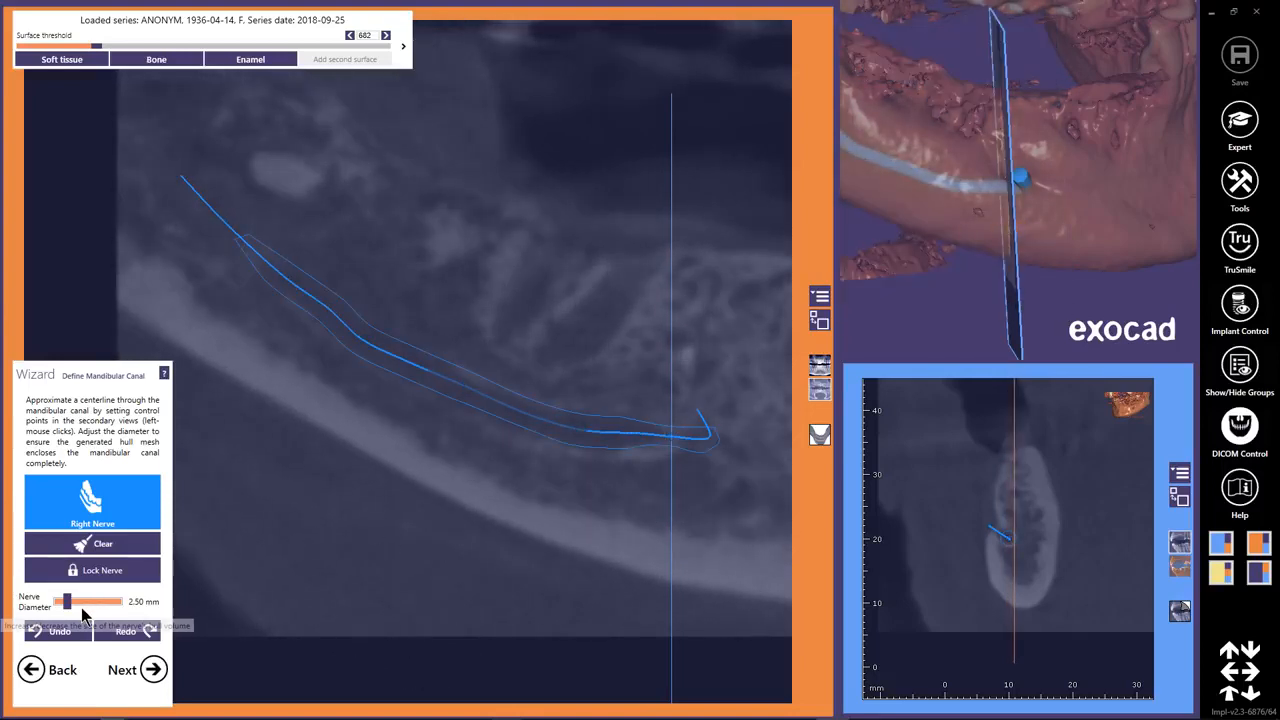
drag(66, 604, 66, 608)
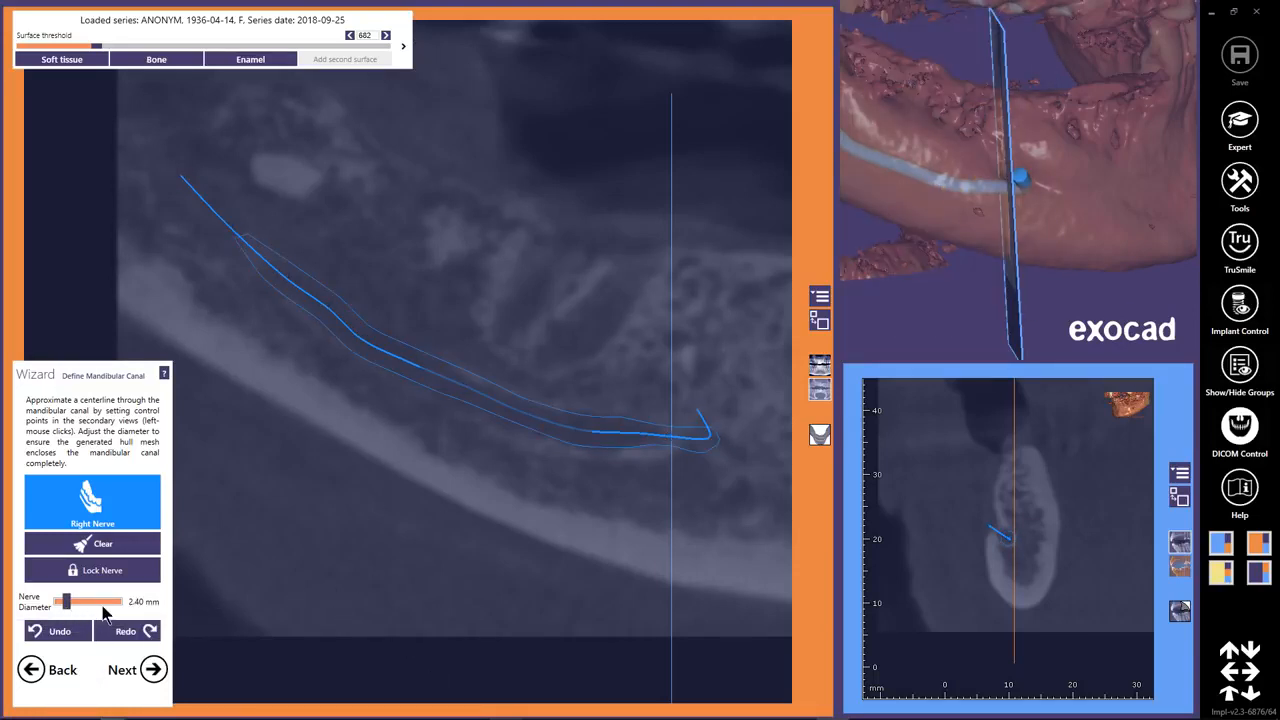
click(153, 671)
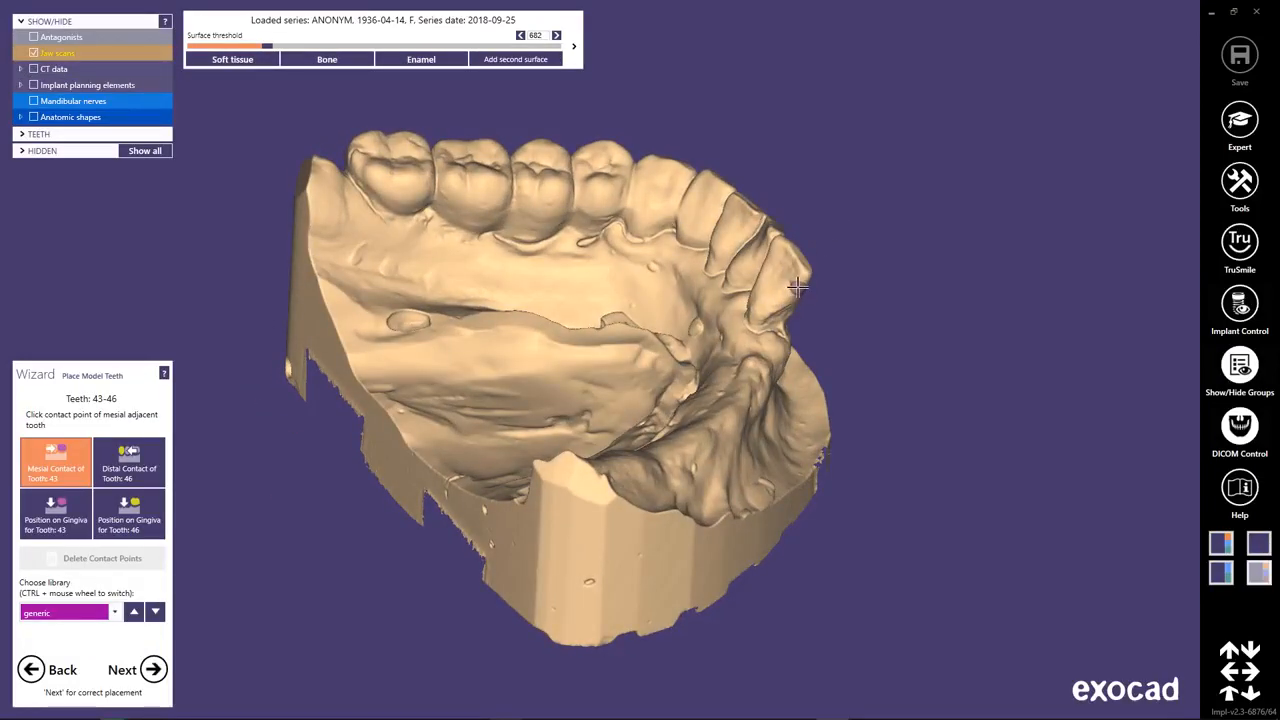
Place model teeth 43–46 along the toothless ridge and reposition tooth 46 on the gingiva.
click(678, 446)
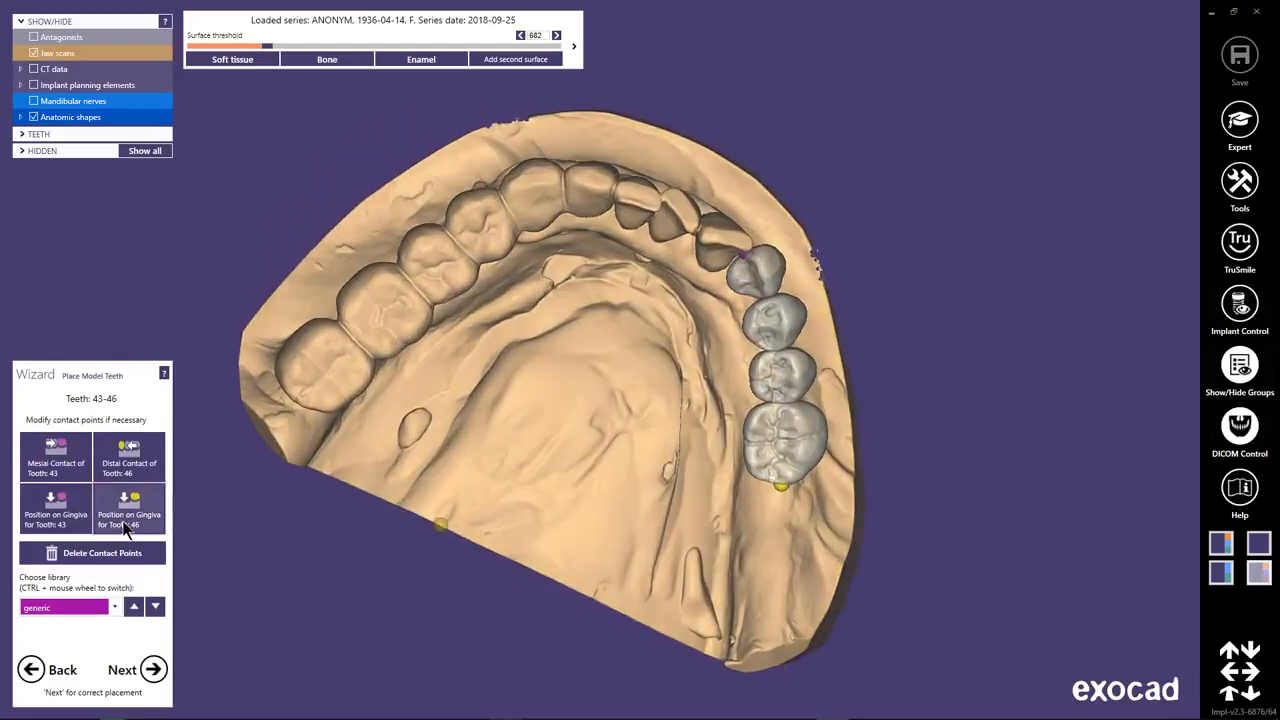
click(125, 530)
click(770, 447)
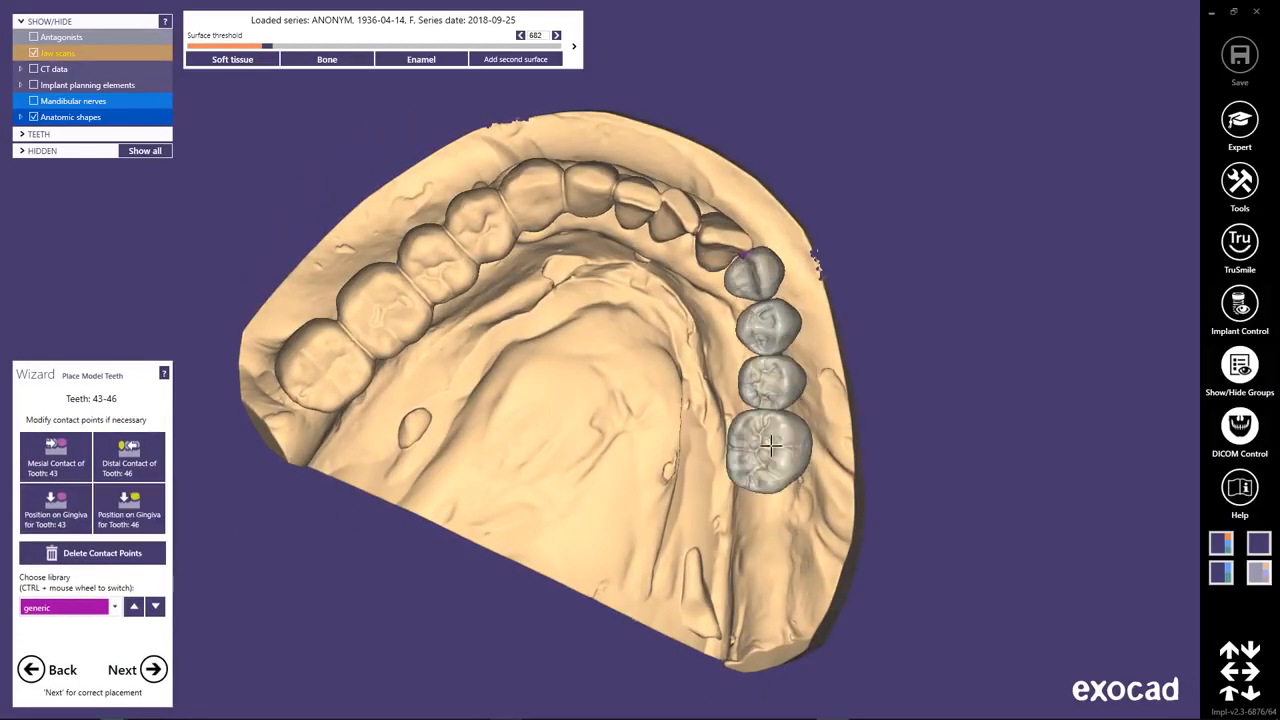
drag(753, 453, 763, 487)
mouse_move(662, 509)
right_down()
mouse_move(639, 501)
mouse_move(697, 509)
mouse_move(660, 500)
right_up()
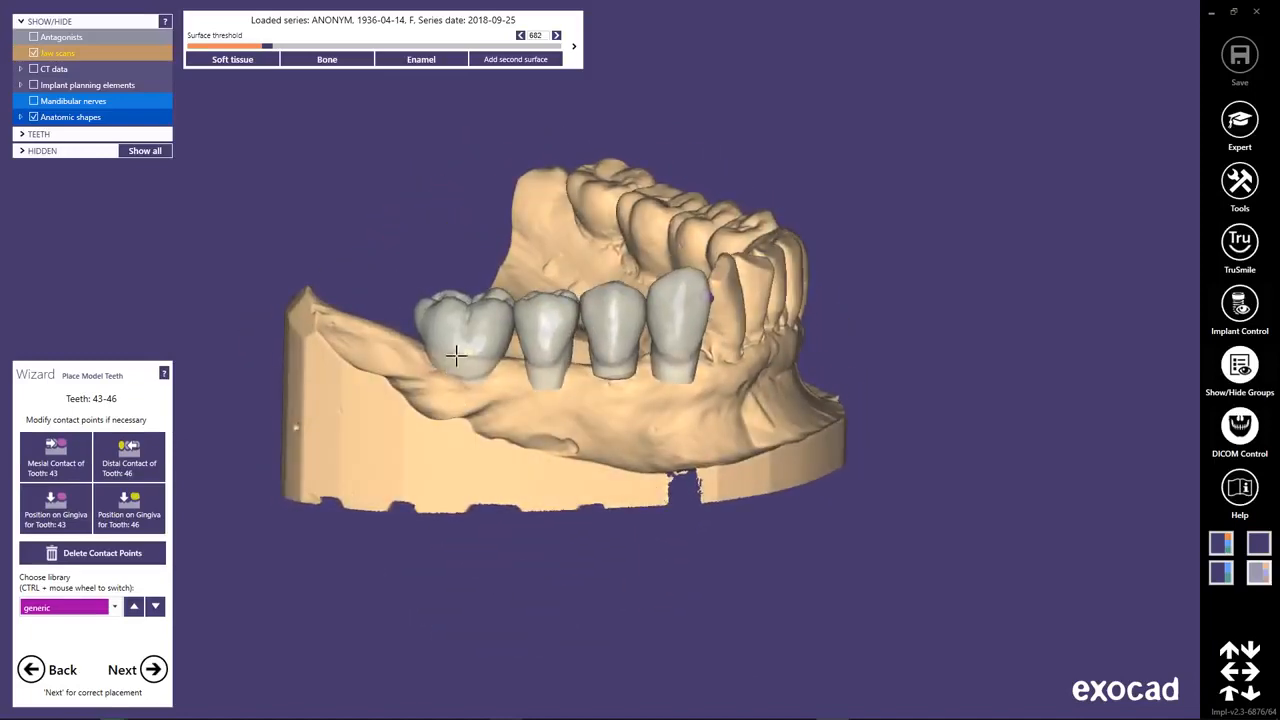
Try setting tooth 43's contact point at the rear of the ridge, and delete all contact points.
click(460, 349)
click(445, 357)
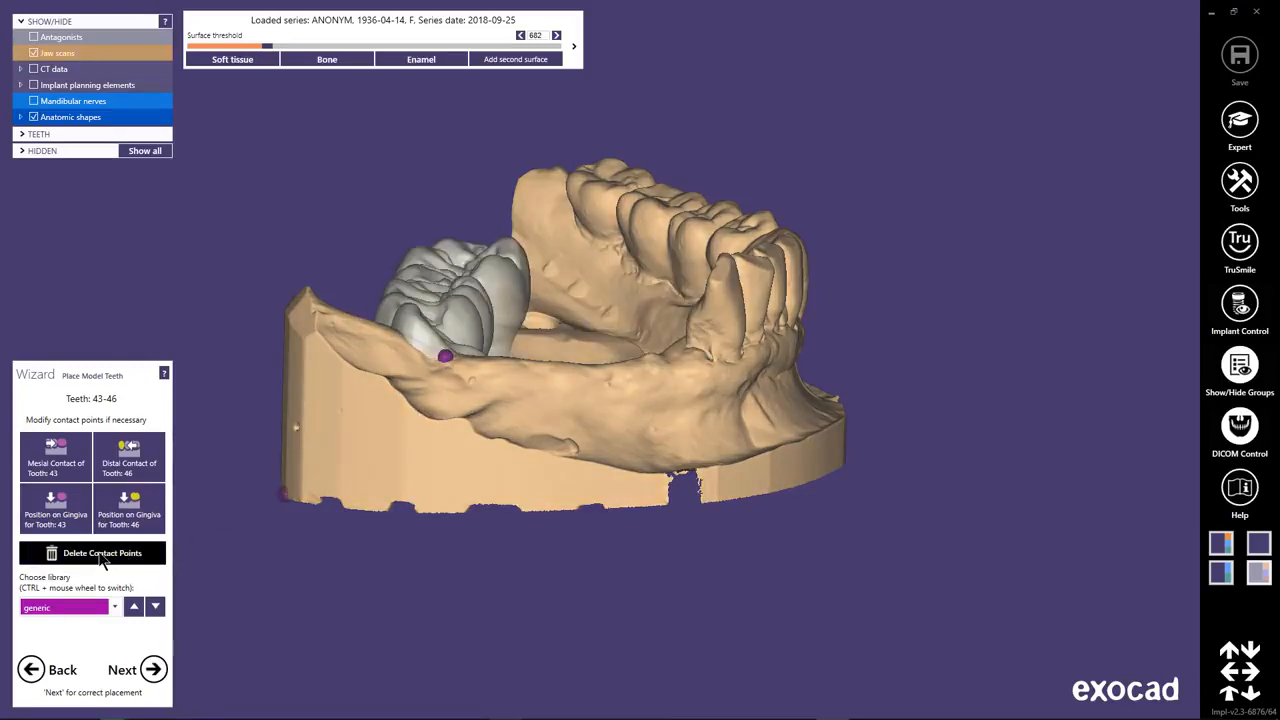
click(101, 556)
Set the mesial contact of tooth 43 on the adjacent front tooth, the distal contact of tooth 46 on the ridge, and tooth 46's gingiva position.
right_drag(231, 514, 449, 426)
click(711, 188)
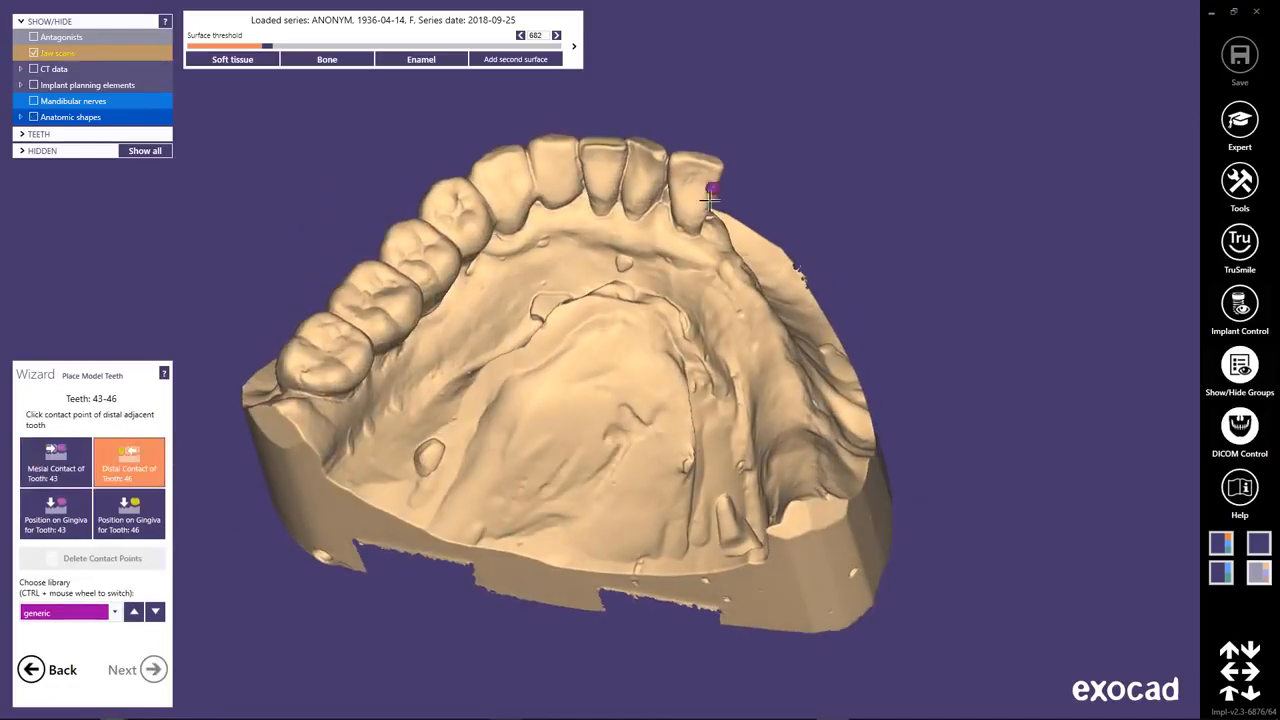
click(792, 420)
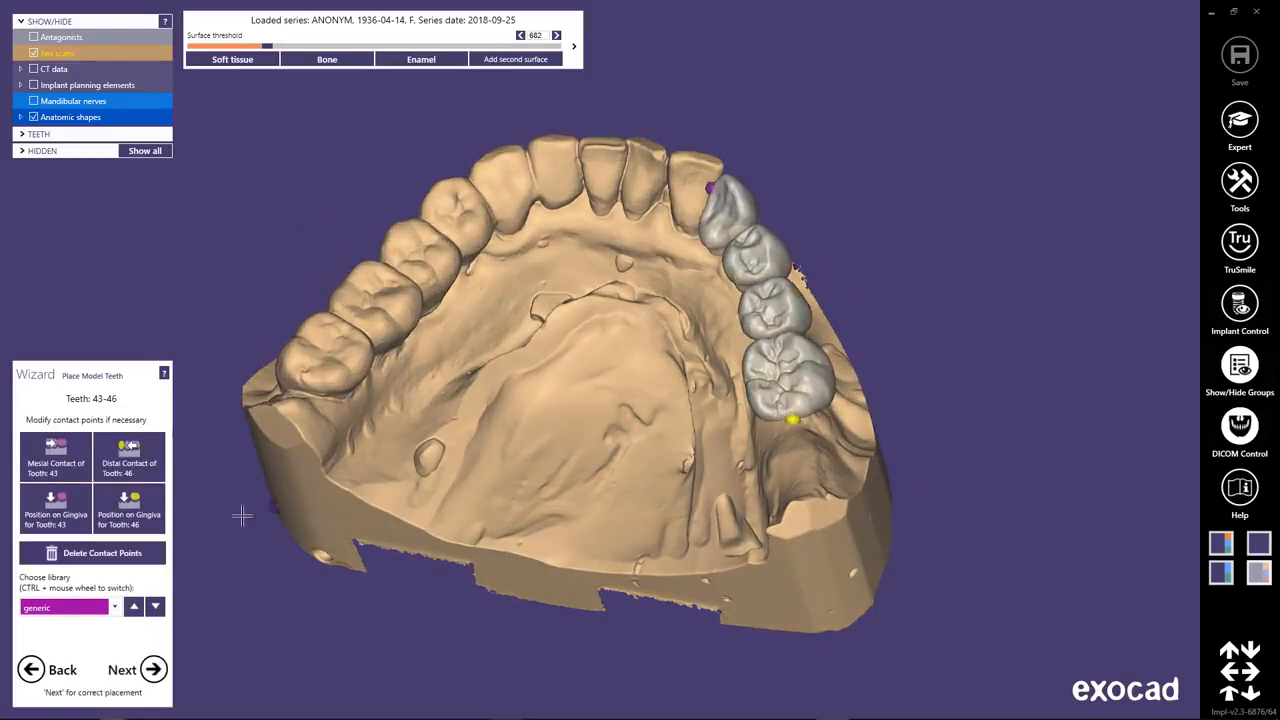
click(132, 521)
click(777, 377)
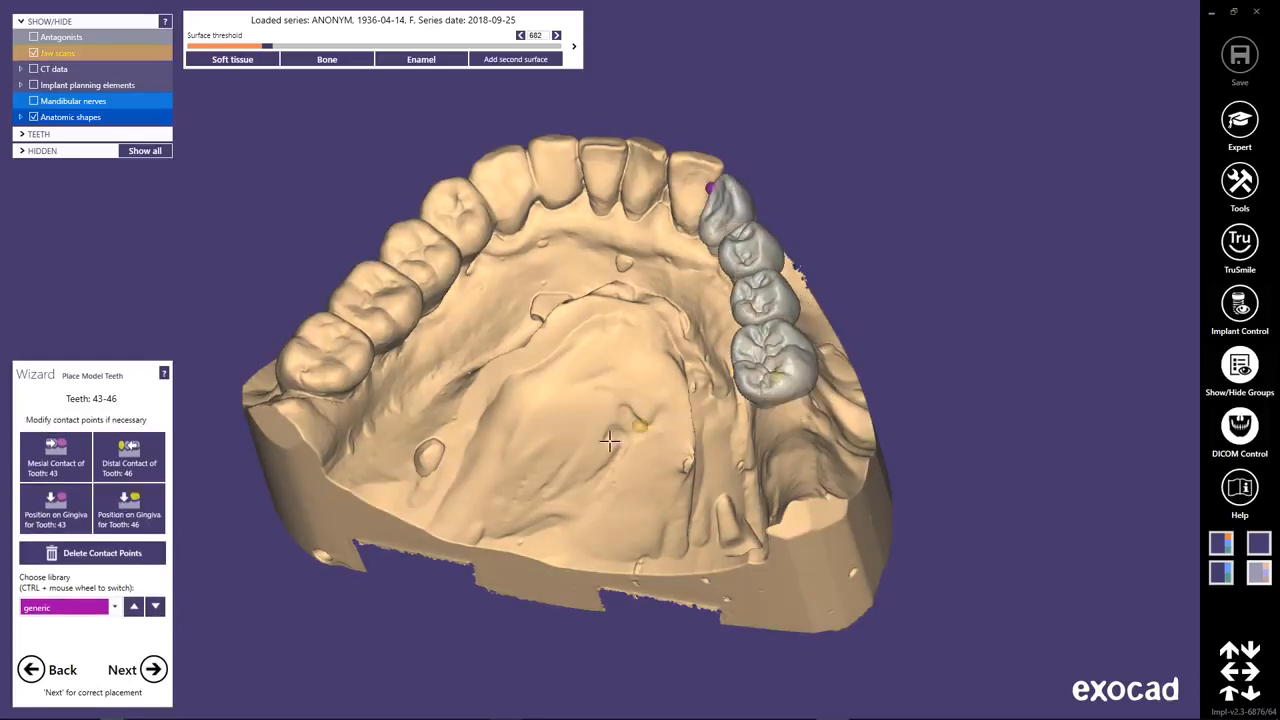
Check the available tooth libraries, keep generic, and proceed to tooth placement.
right_drag(607, 440, 592, 456)
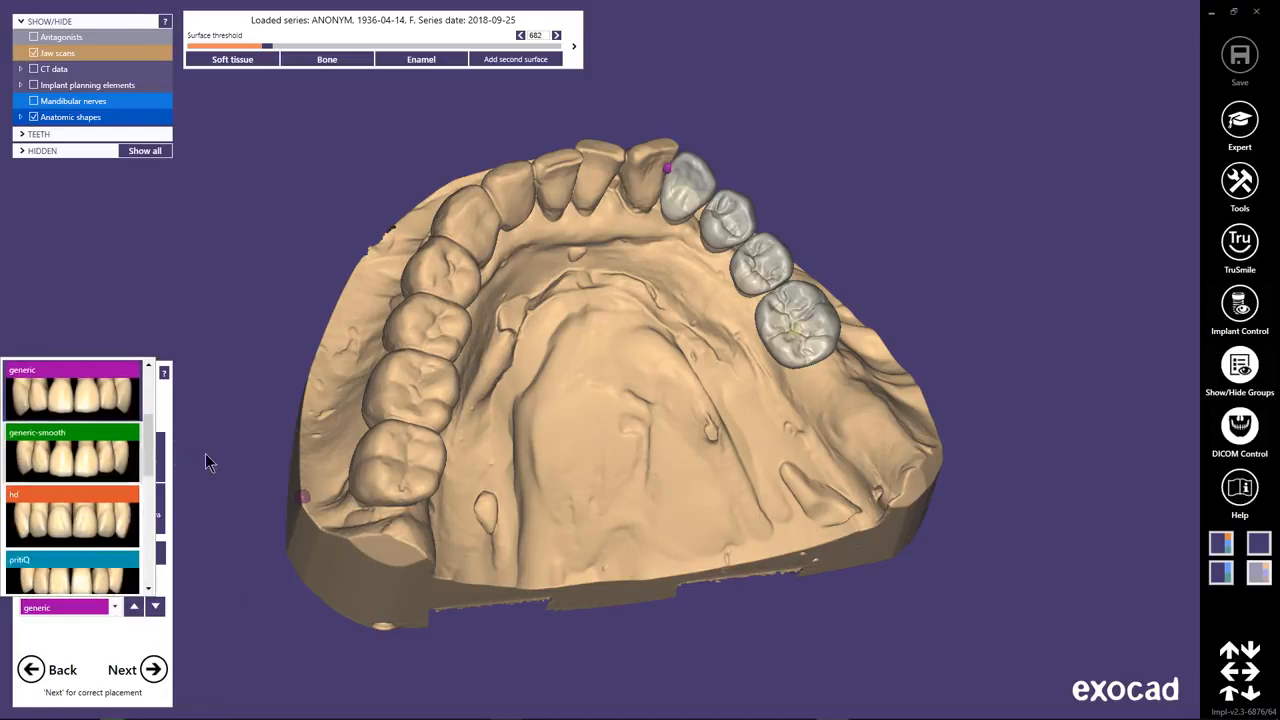
click(302, 459)
ctrl+scroll(302, 459, down, 1)
click(154, 670)
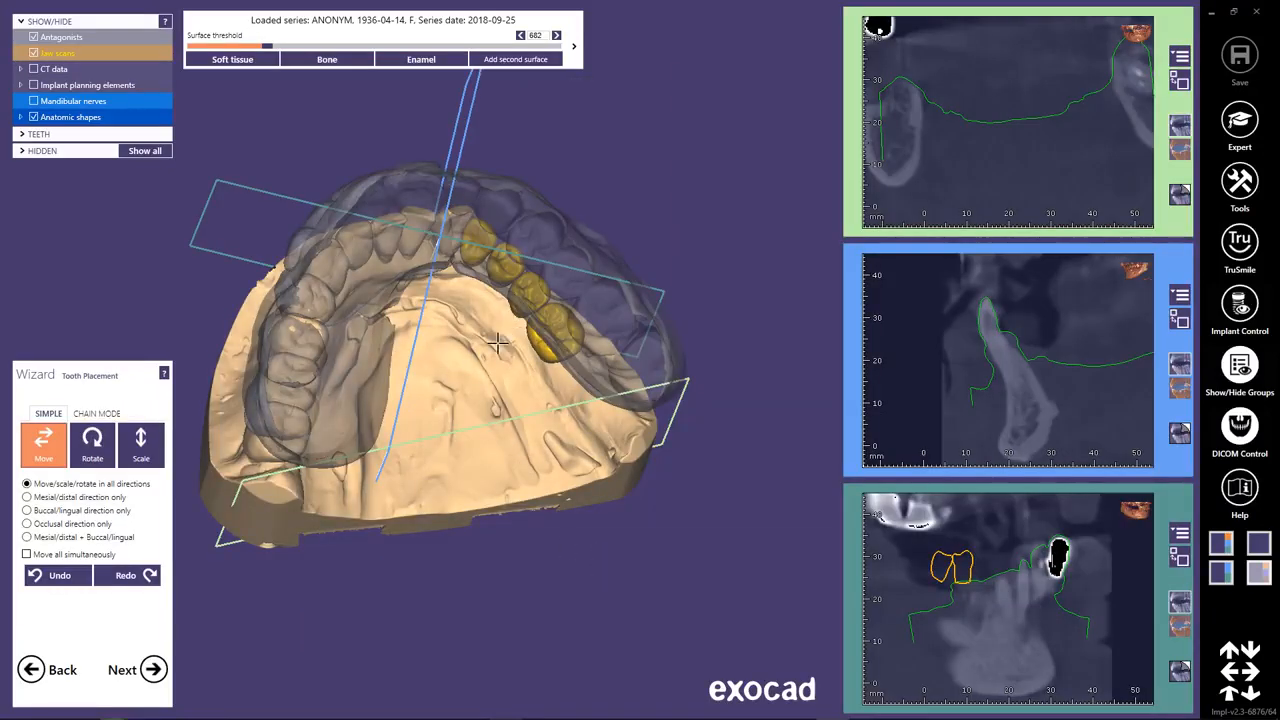
Make the antagonist scan opaque for inspection, hide it, and switch tooth placement to chain mode.
right_drag(498, 343, 555, 143)
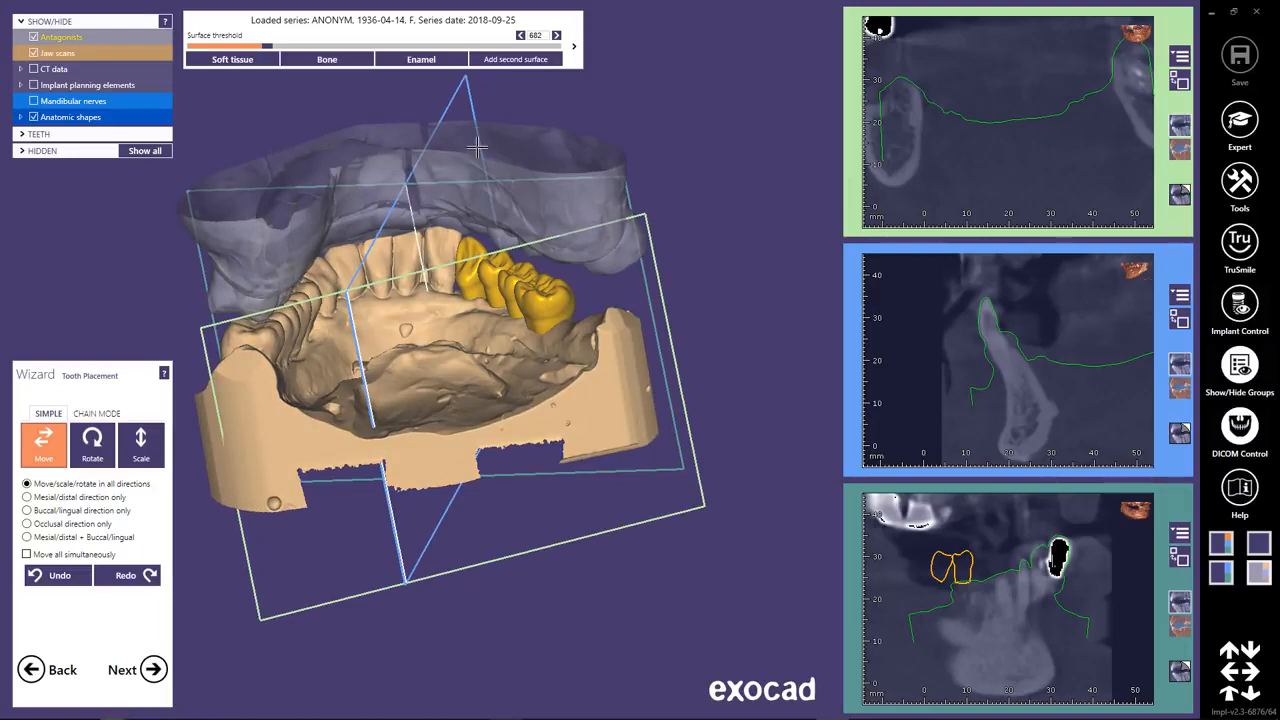
shift+middle_click(478, 148)
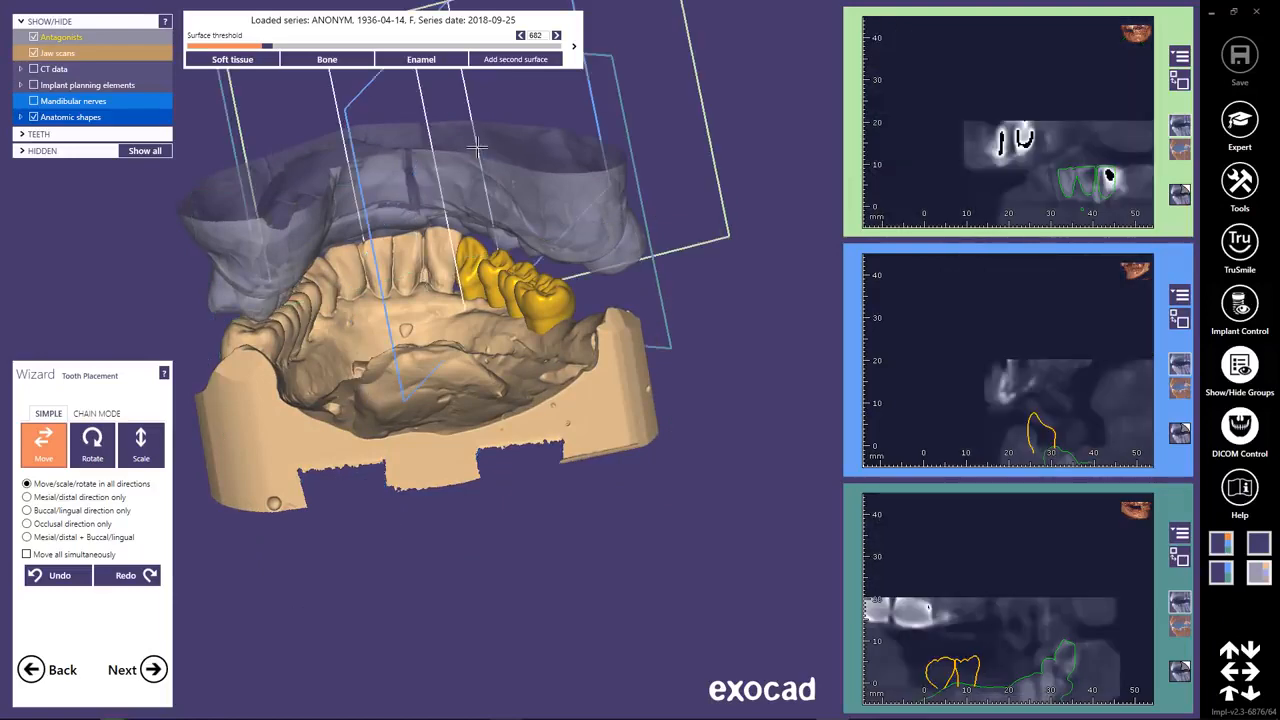
click(42, 38)
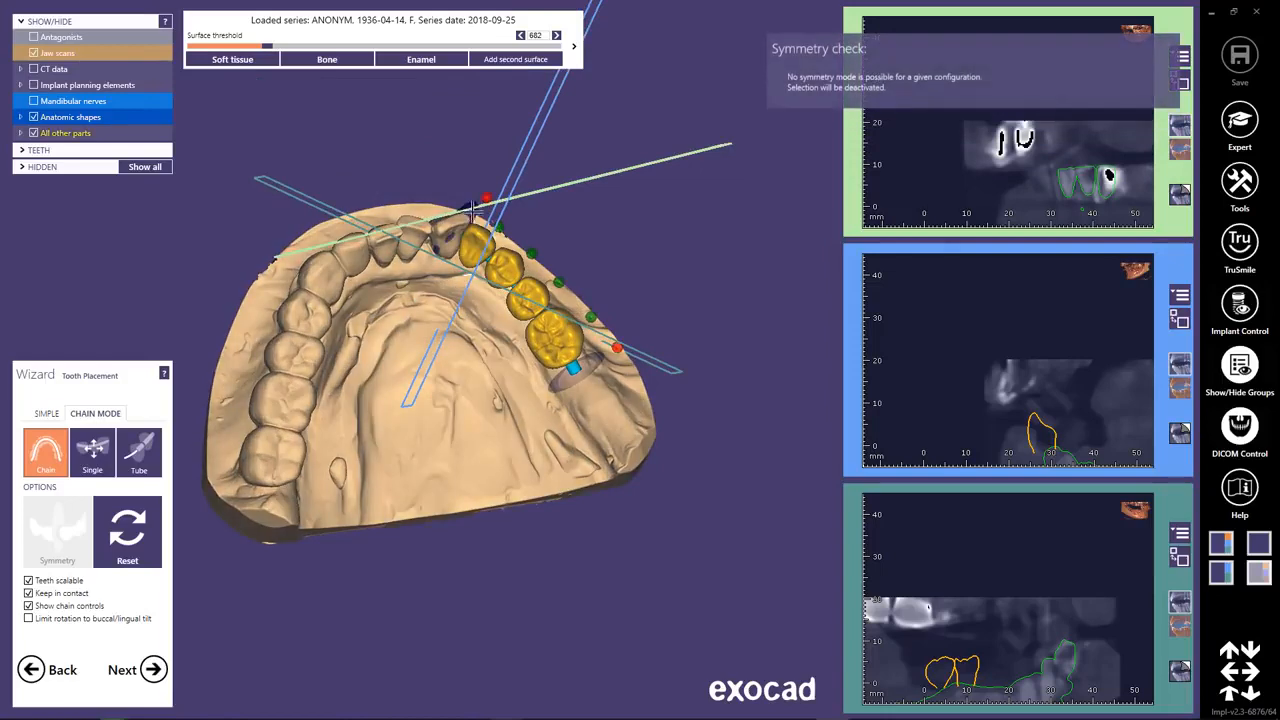
Move the distal end of the tooth chain 43–46 outward toward the cheek and raise it slightly.
drag(475, 215, 459, 221)
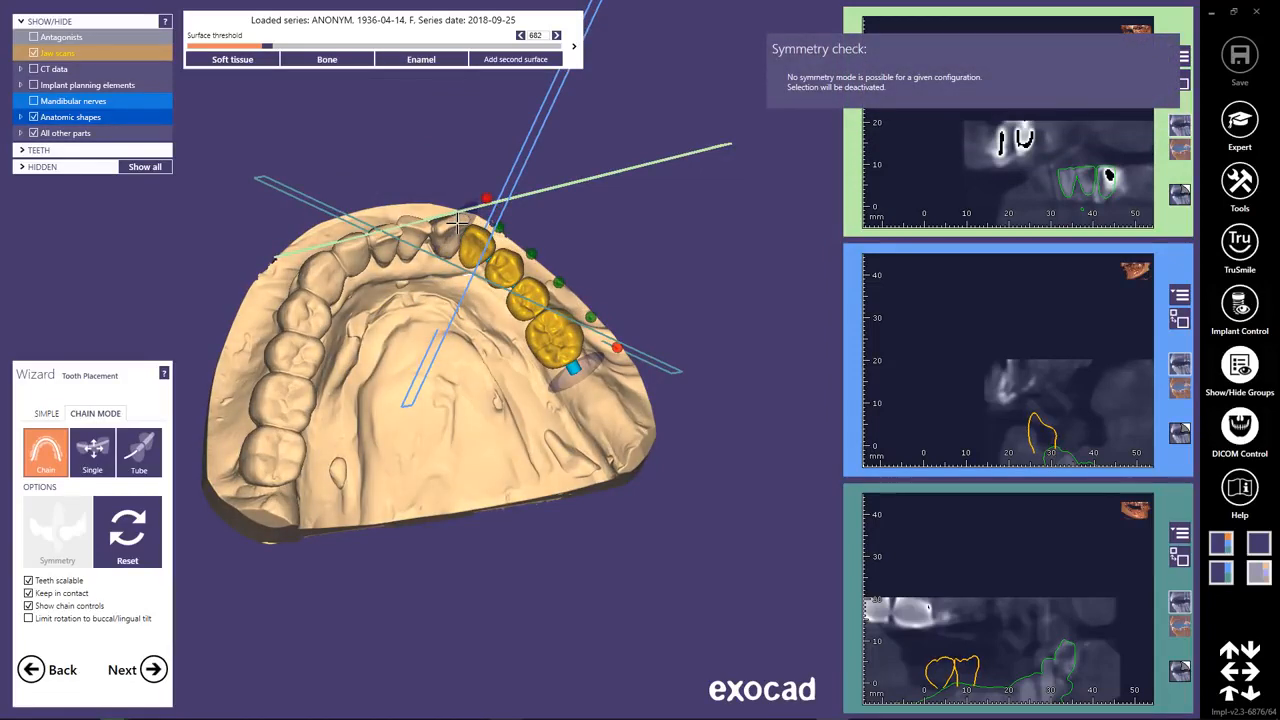
middle_click(427, 360)
right_drag(449, 404, 451, 407)
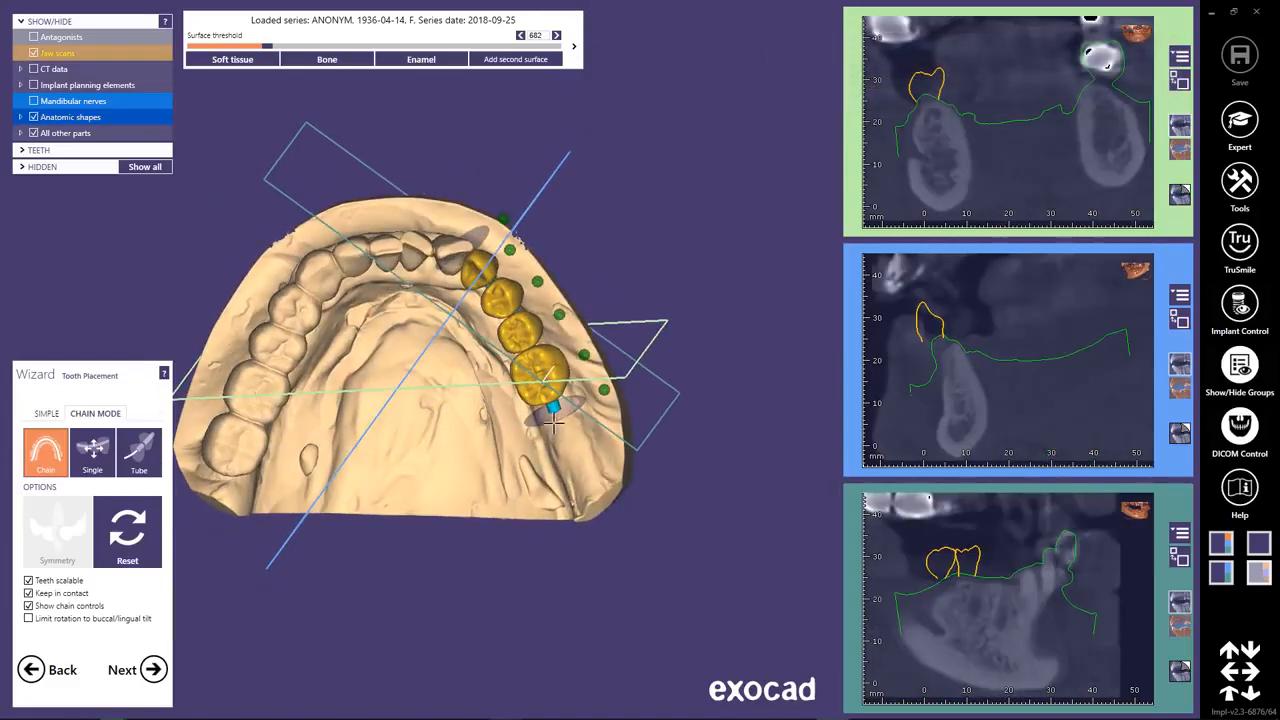
drag(553, 408, 580, 410)
mouse_move(474, 450)
right_down()
mouse_move(449, 454)
mouse_move(471, 460)
mouse_move(470, 444)
right_up()
drag(301, 306, 299, 292)
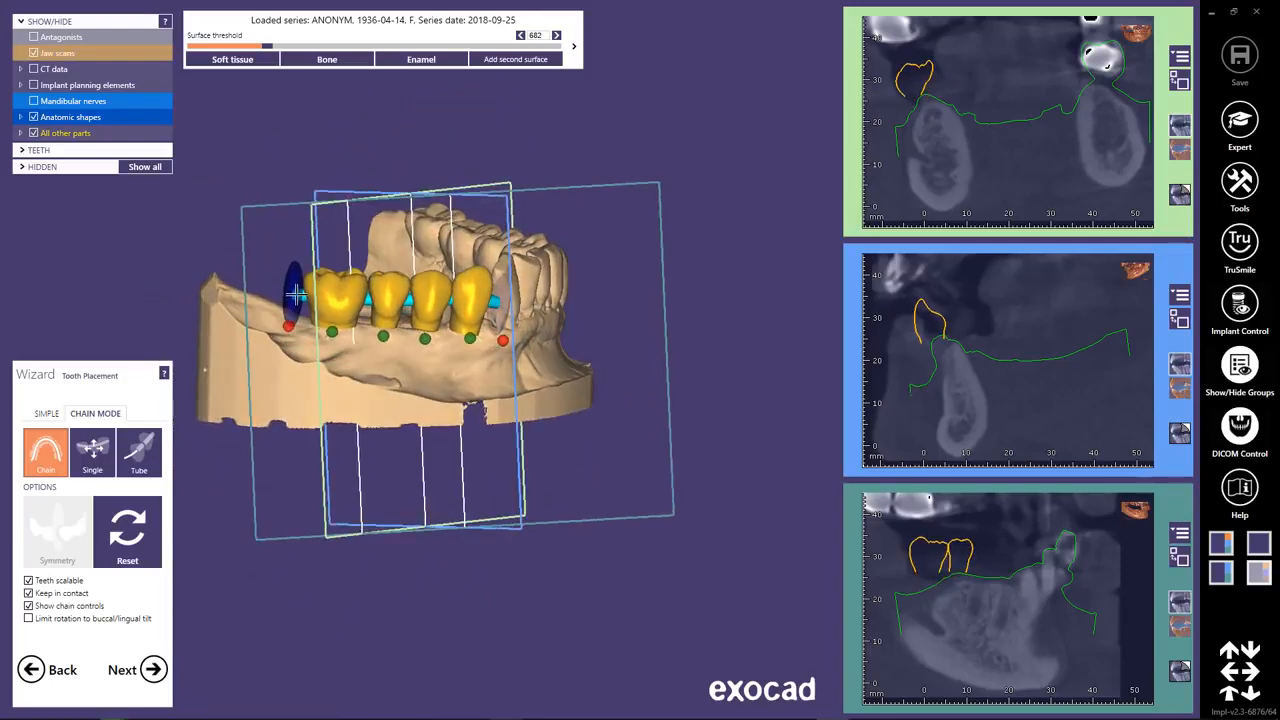
Show the antagonists and fine-tune the height of the chain's distal end against the opposing teeth.
click(34, 38)
right_drag(430, 400, 287, 196)
drag(287, 196, 288, 190)
right_drag(288, 195, 306, 287)
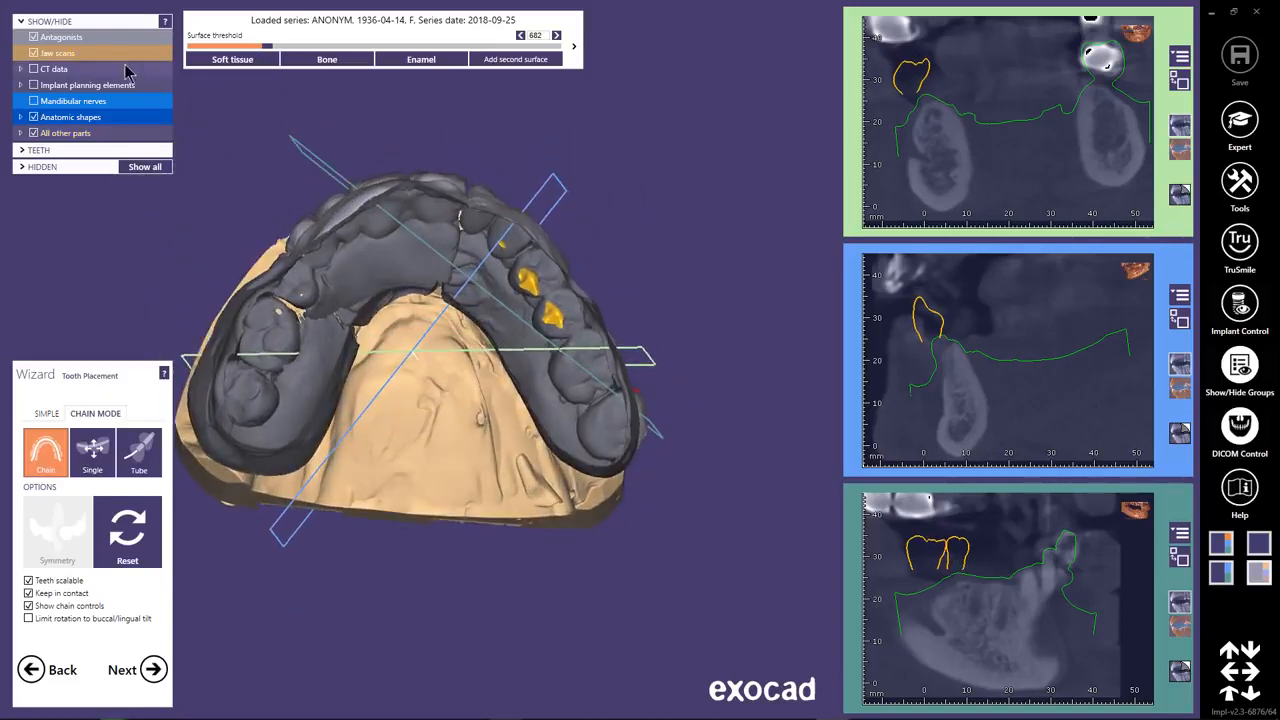
Hide the antagonists and nudge the mesial end of the tooth chain toward the adjacent front tooth.
click(34, 38)
drag(496, 223, 491, 225)
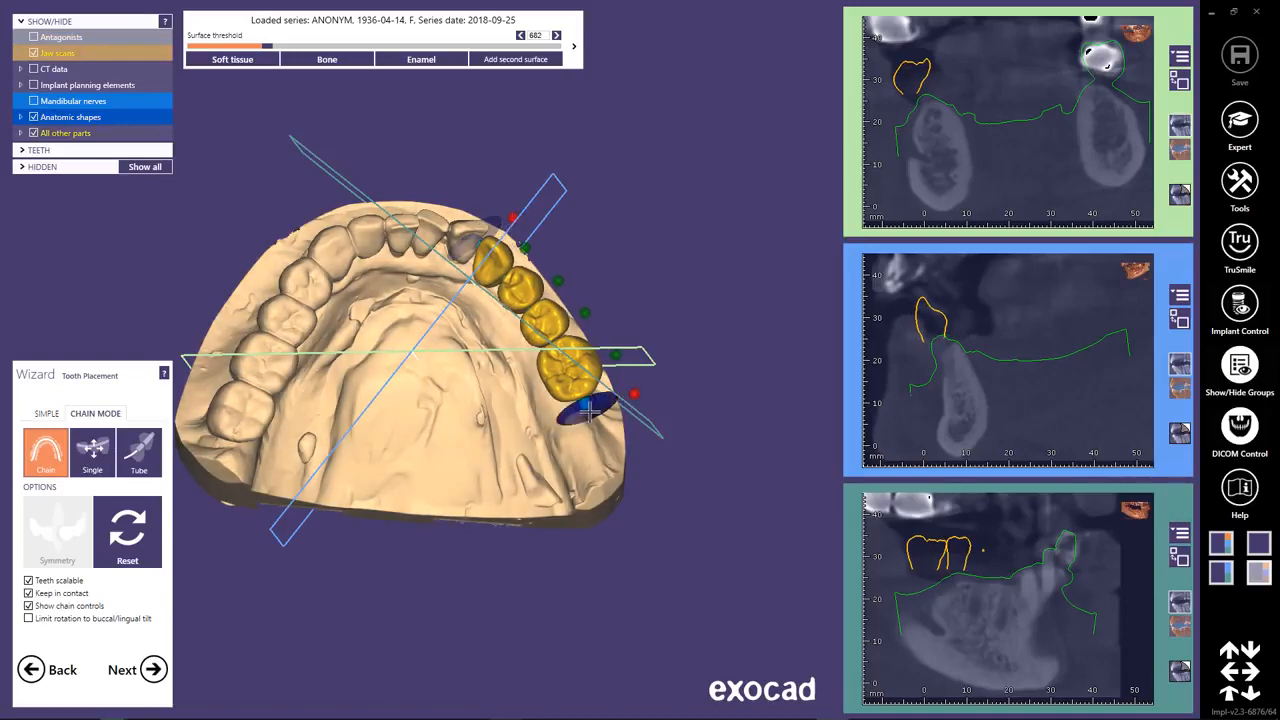
Move the distal end of the tooth chain 43–46 slightly outward and check its bite with the antagonists shown, hiding them again.
drag(588, 410, 596, 410)
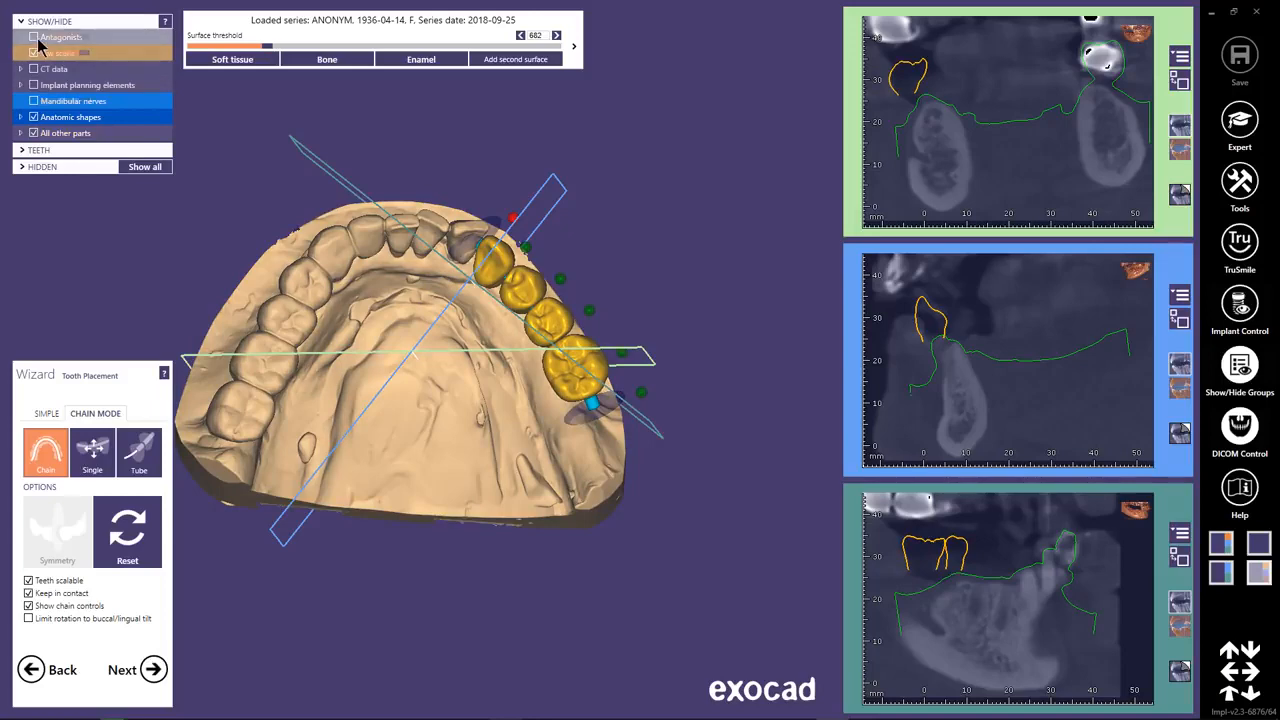
click(33, 38)
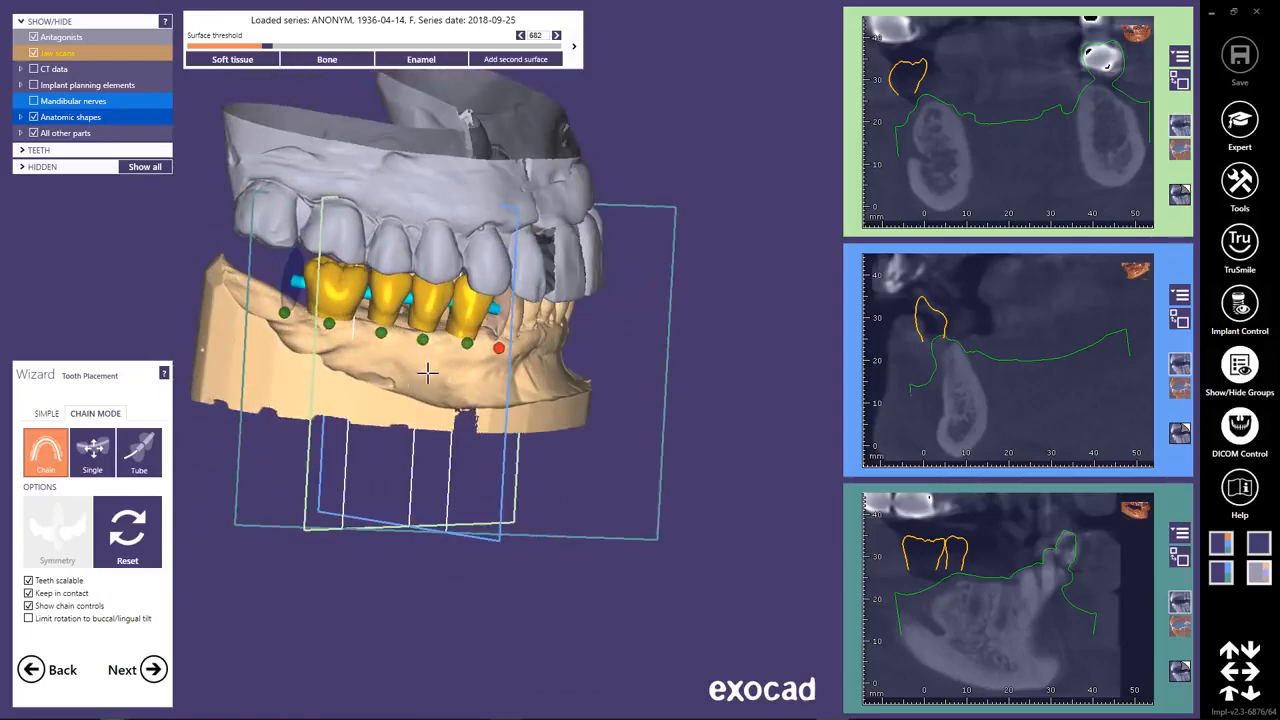
right_drag(427, 375, 430, 372)
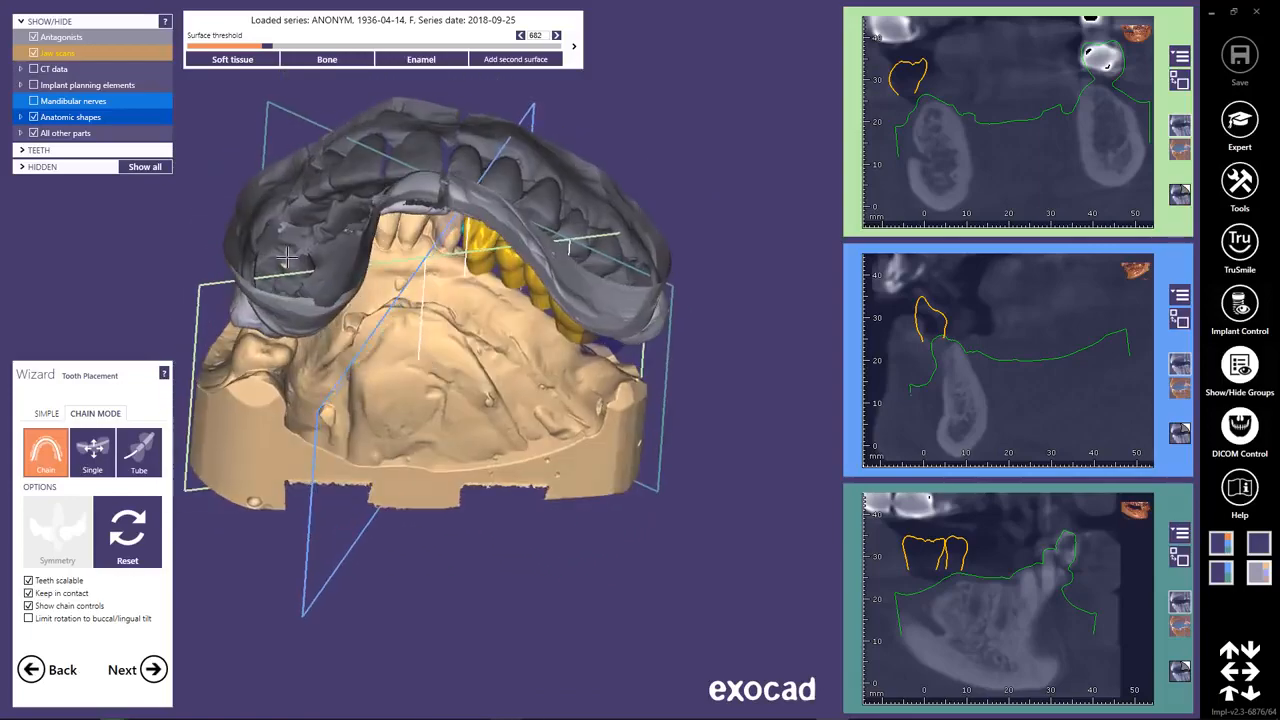
click(35, 38)
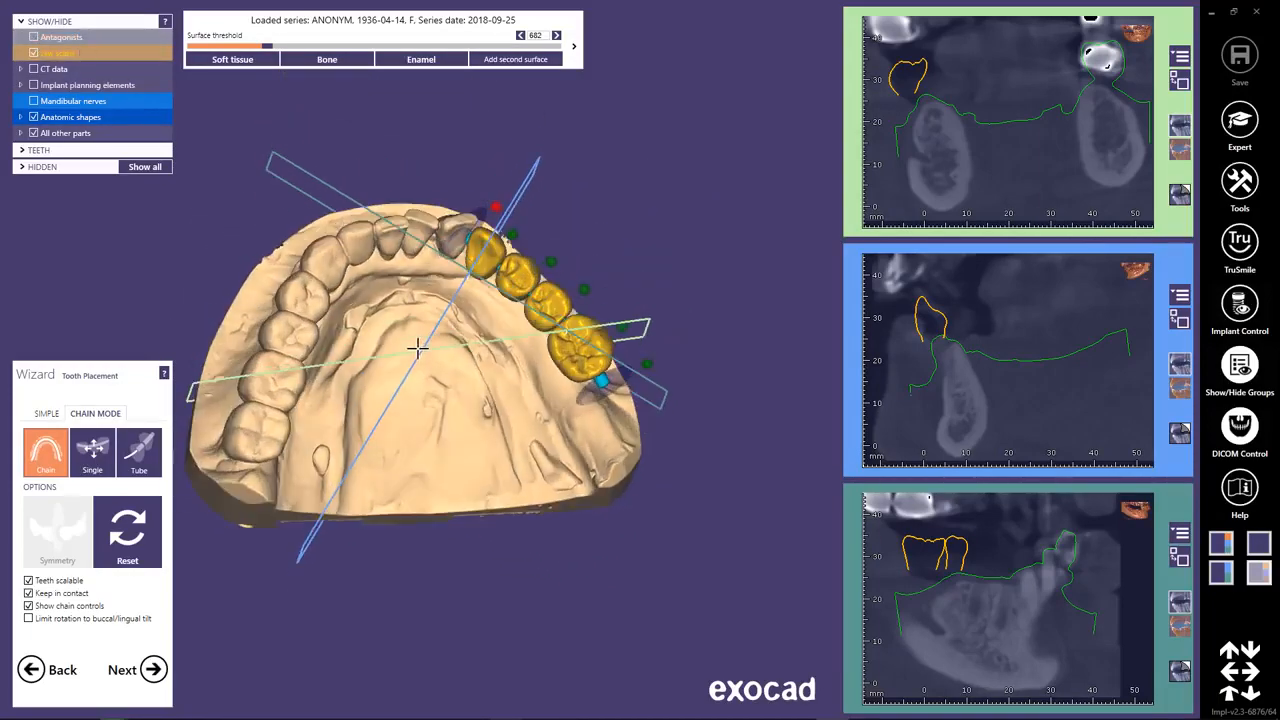
Switch tooth placement to simple mode and examine teeth 43–46 from above and from the side against the antagonists.
click(48, 414)
right_drag(440, 430, 438, 431)
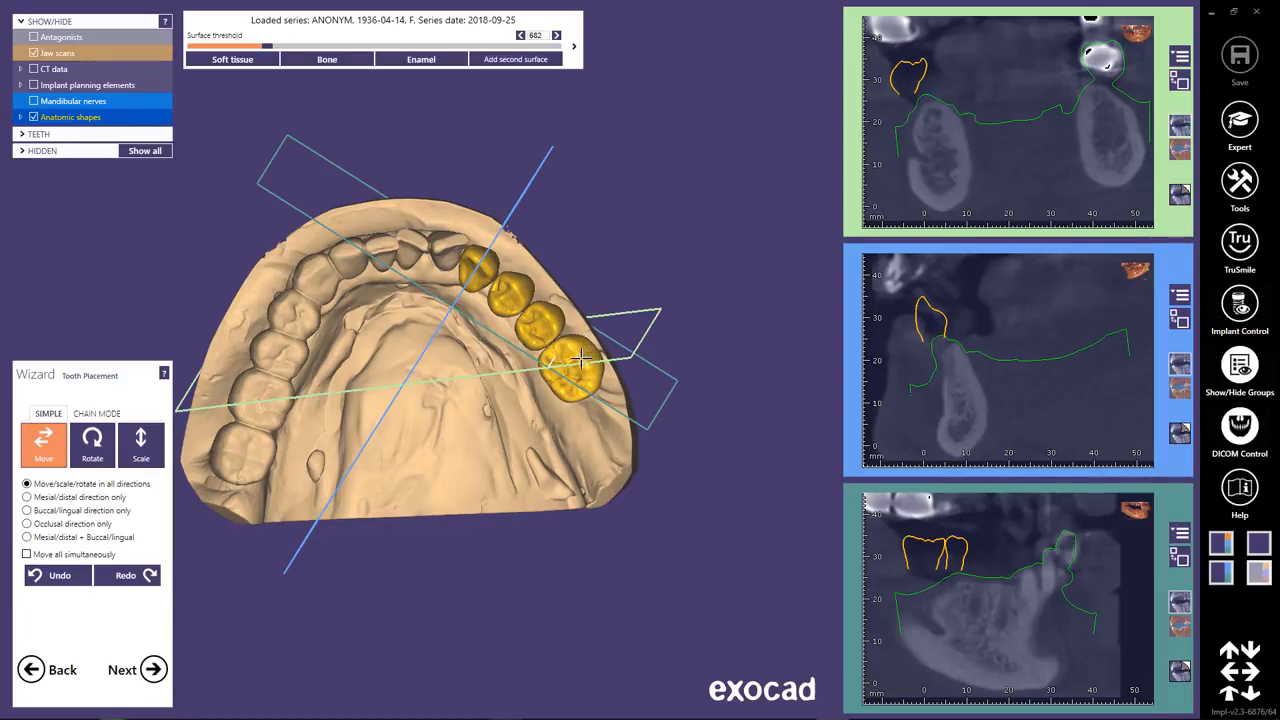
right_drag(496, 416, 445, 425)
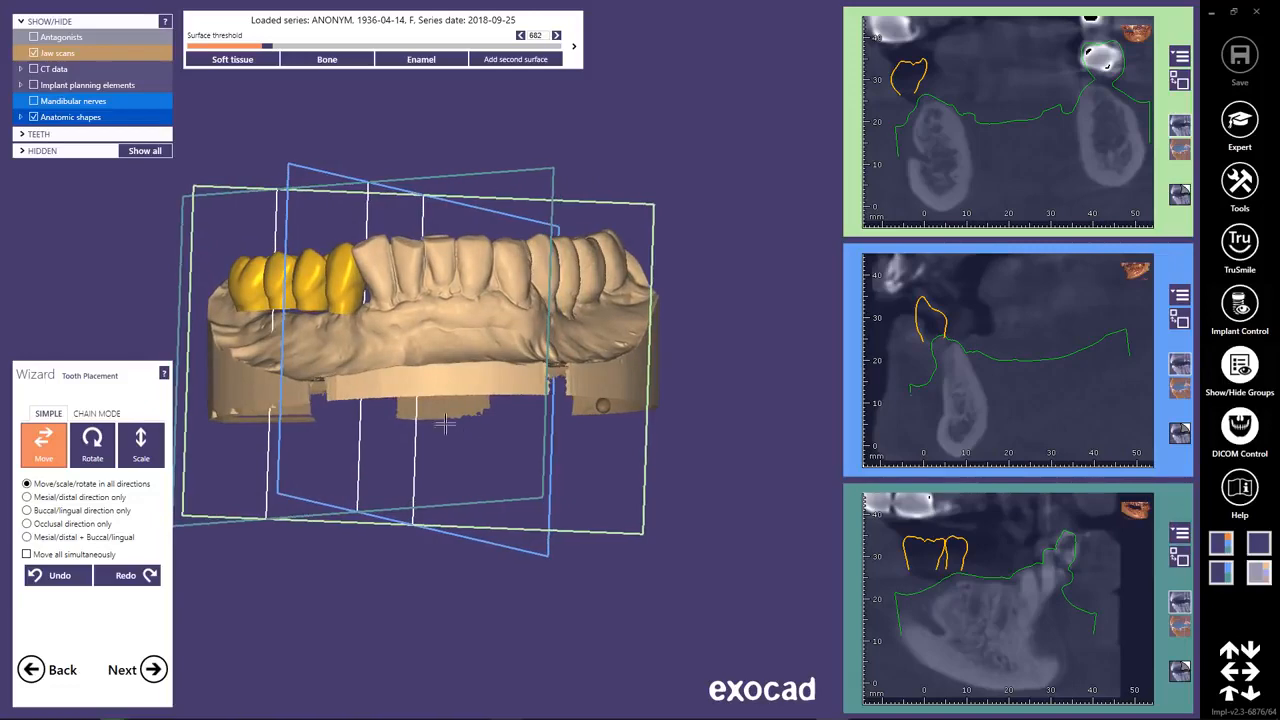
click(34, 38)
right_drag(397, 371, 386, 374)
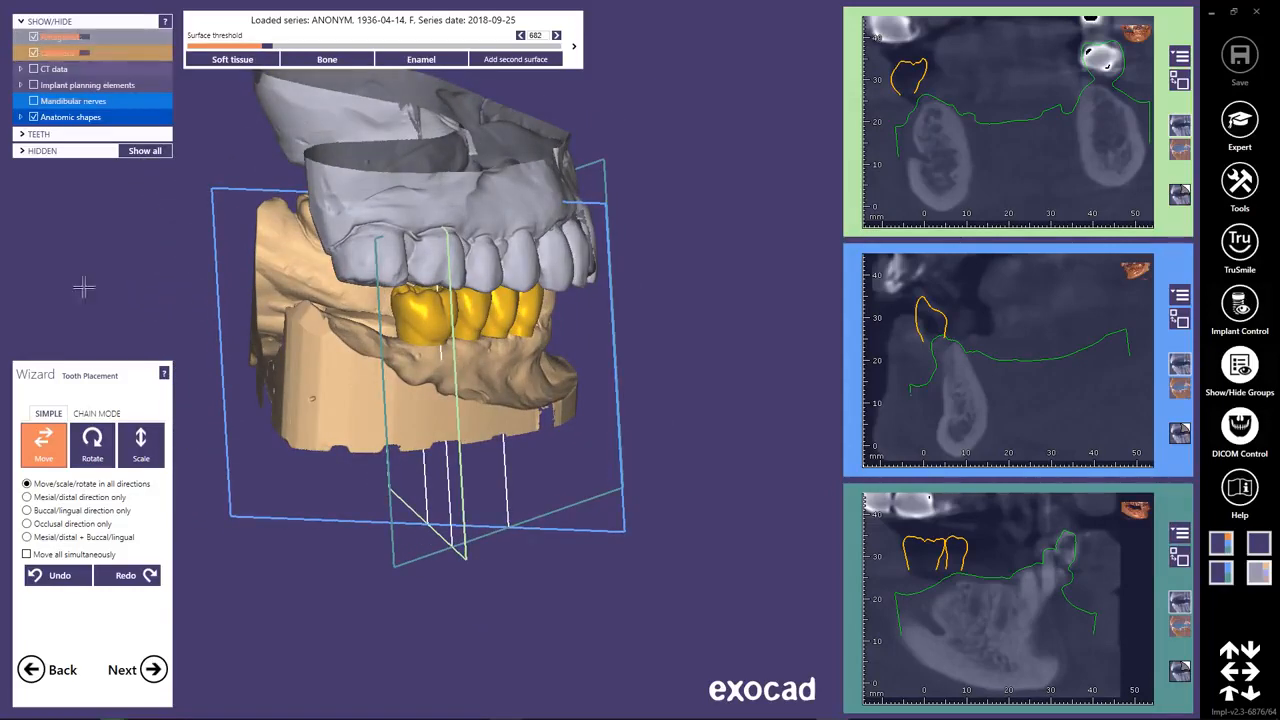
Finish tooth placement, keep the bone density threshold at 682 and proceed to implant positioning.
click(153, 669)
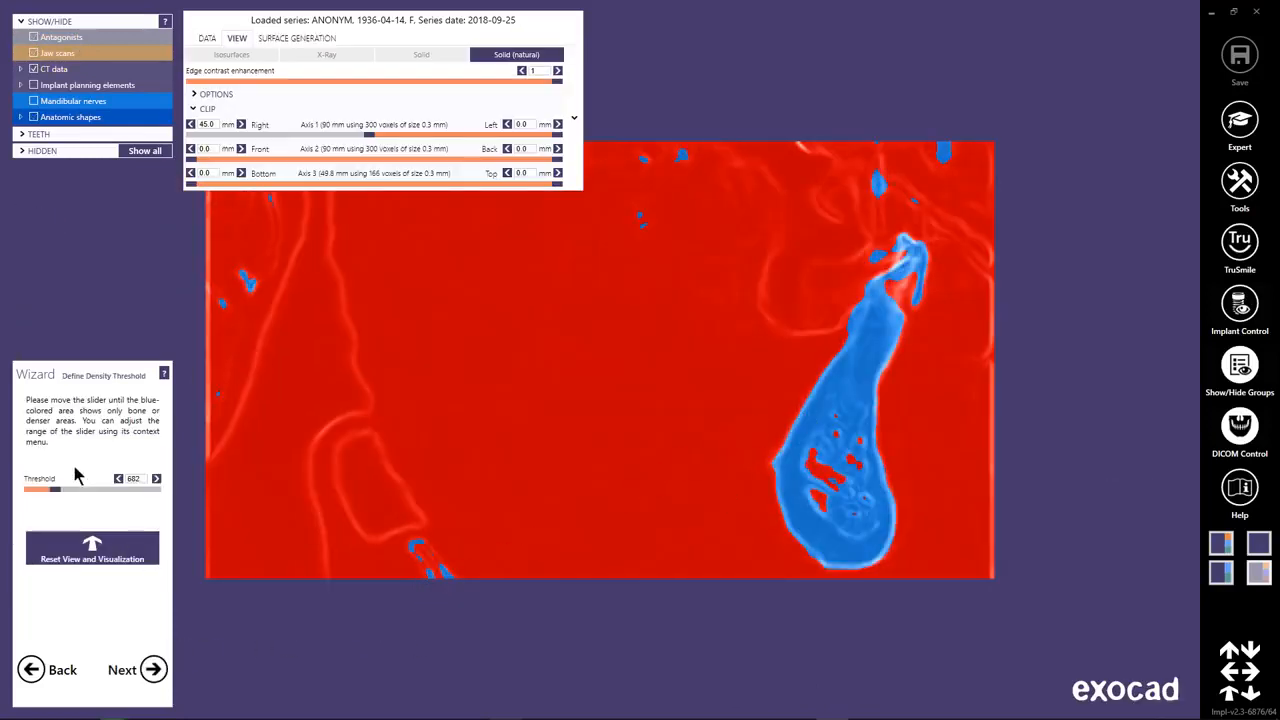
drag(55, 497, 55, 499)
click(153, 670)
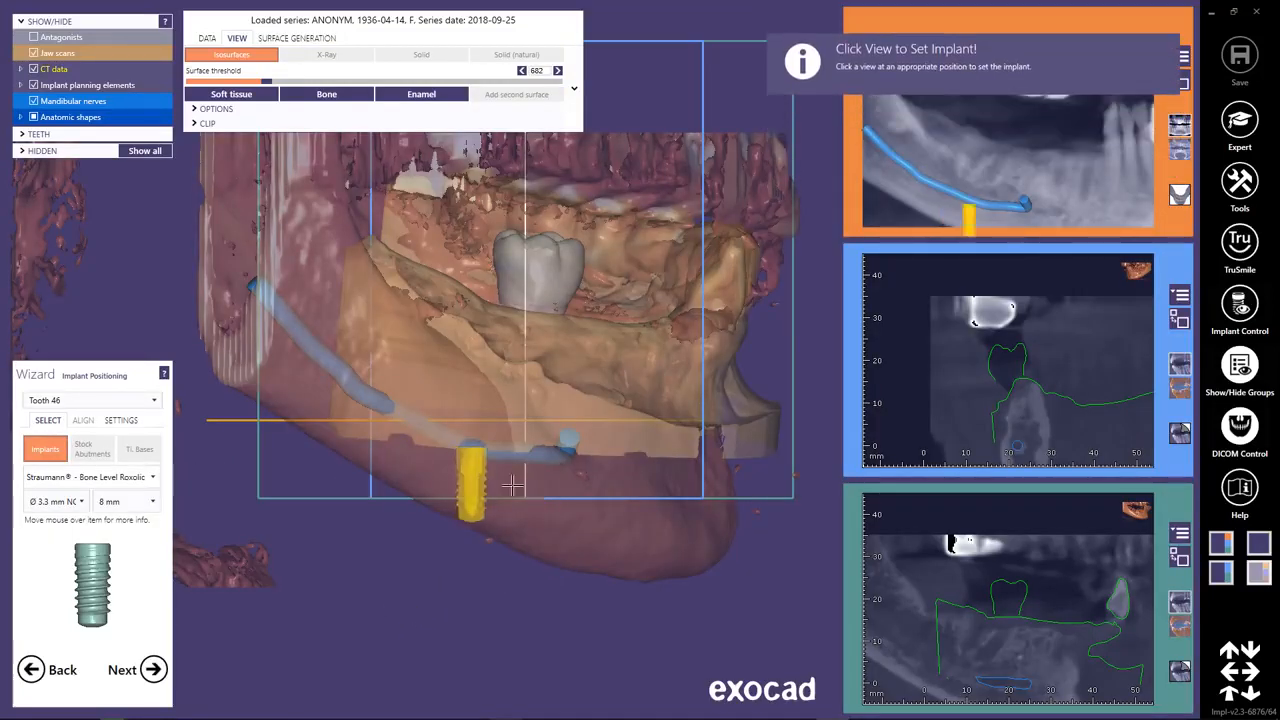
Select tooth 43 for implant positioning and place its implant in the jaw.
right_drag(554, 482, 553, 482)
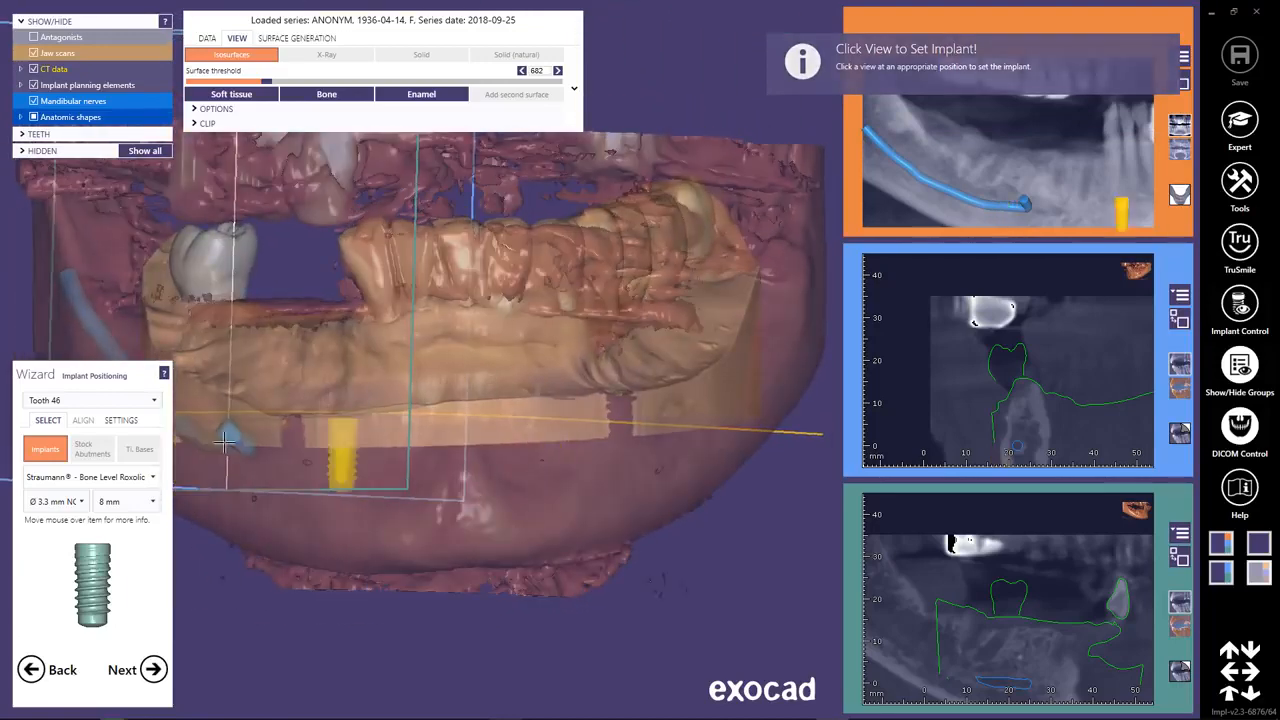
click(155, 401)
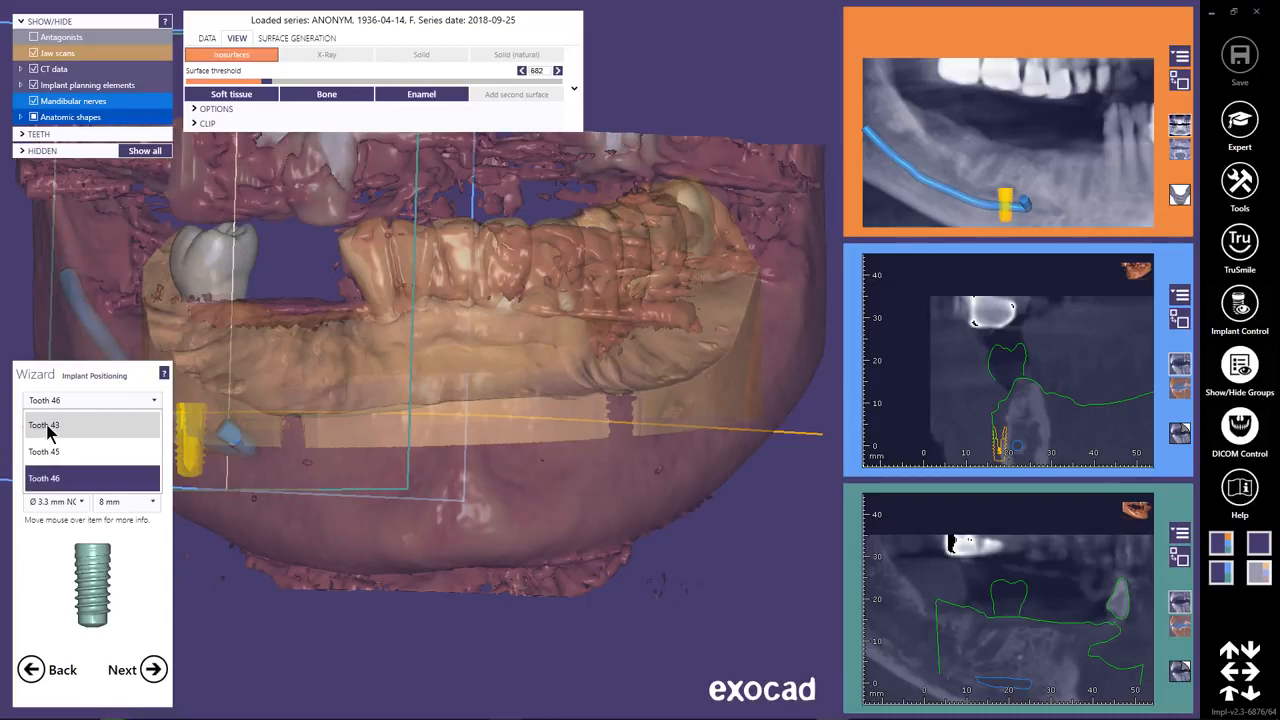
click(78, 426)
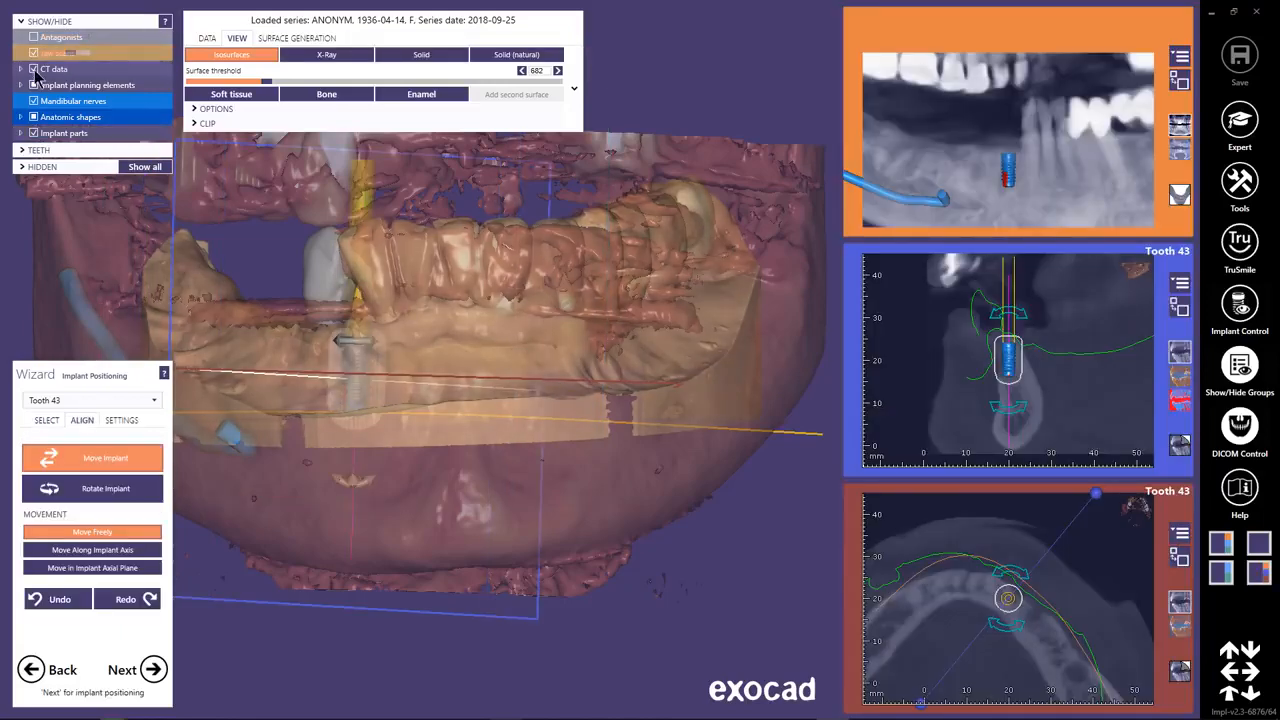
Hide the CT data and move the implant for tooth 43 outward beneath its model tooth.
click(35, 71)
right_drag(434, 391, 435, 390)
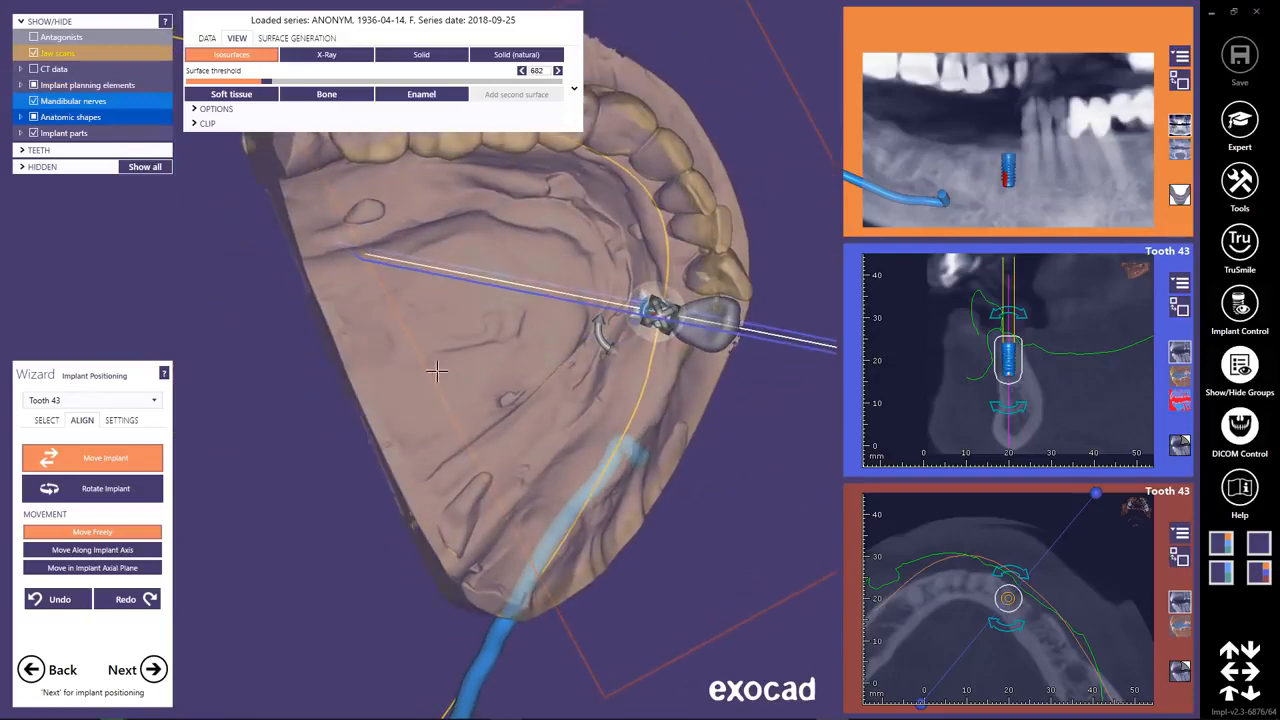
drag(645, 308, 679, 318)
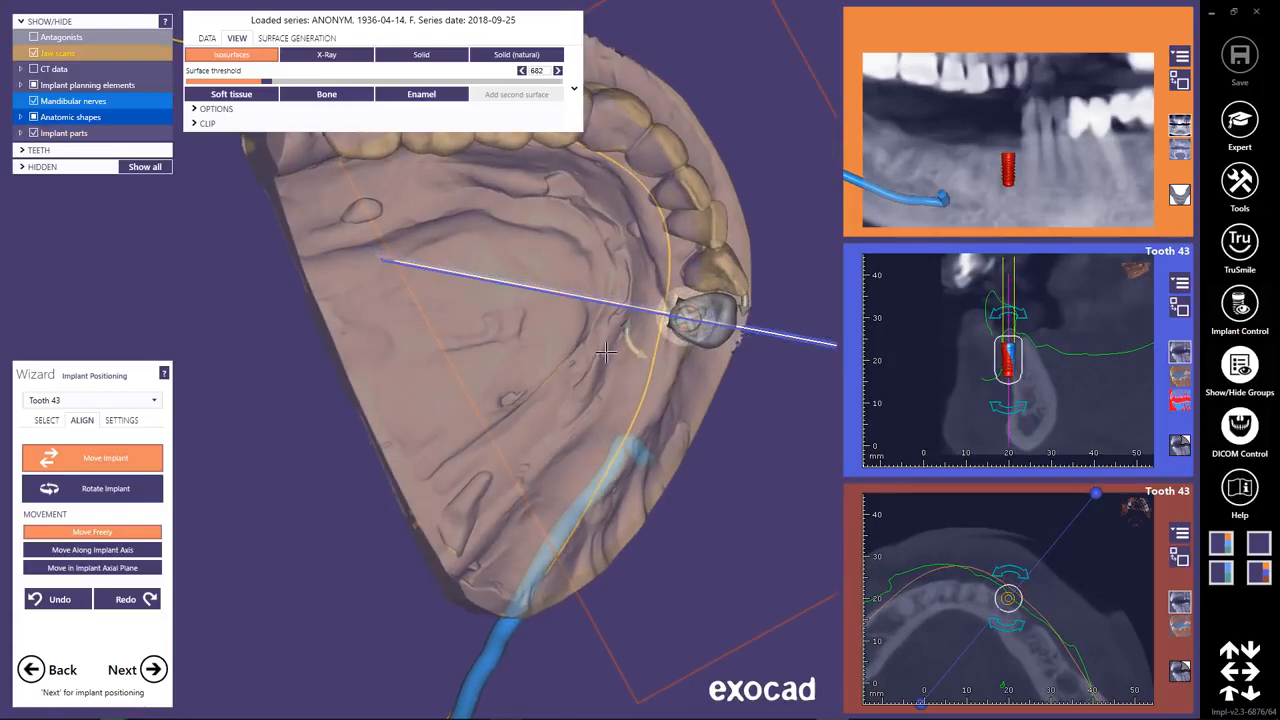
right_drag(604, 356, 603, 456)
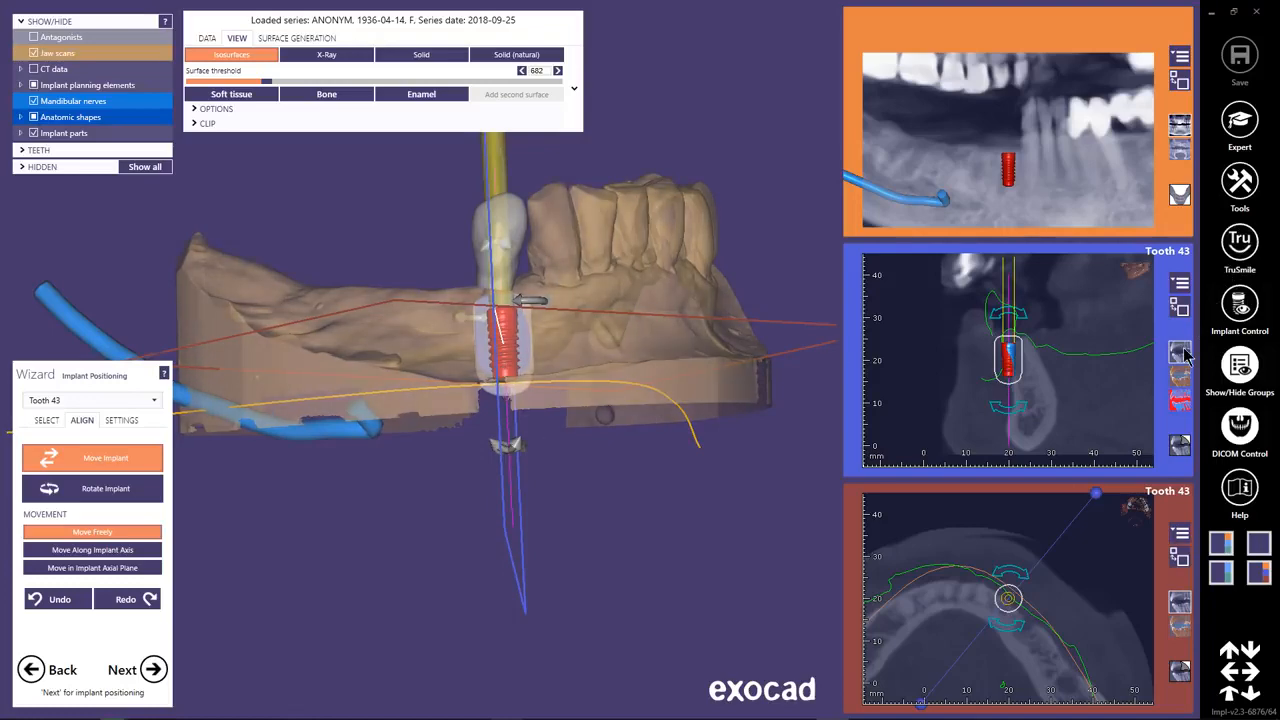
Enlarge the tooth 43 cross-section, then tilt, reposition and lengthen the implant to follow the jawbone.
click(1181, 309)
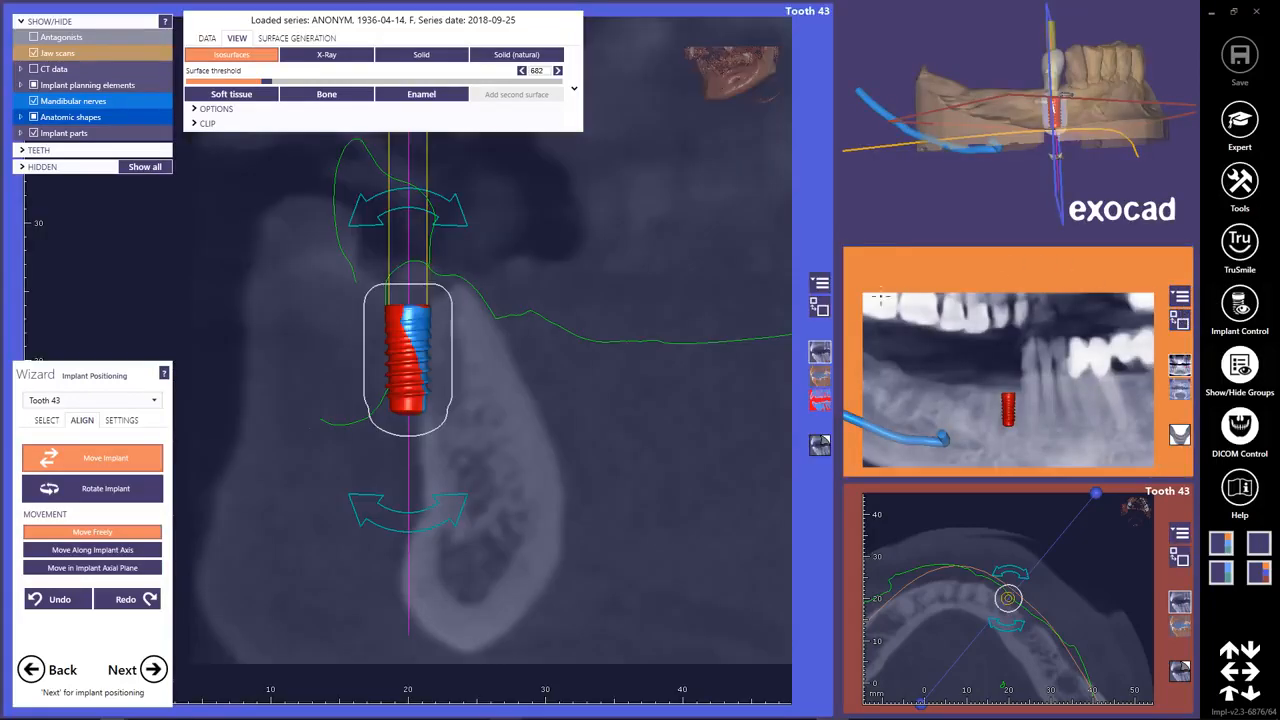
drag(462, 509, 512, 492)
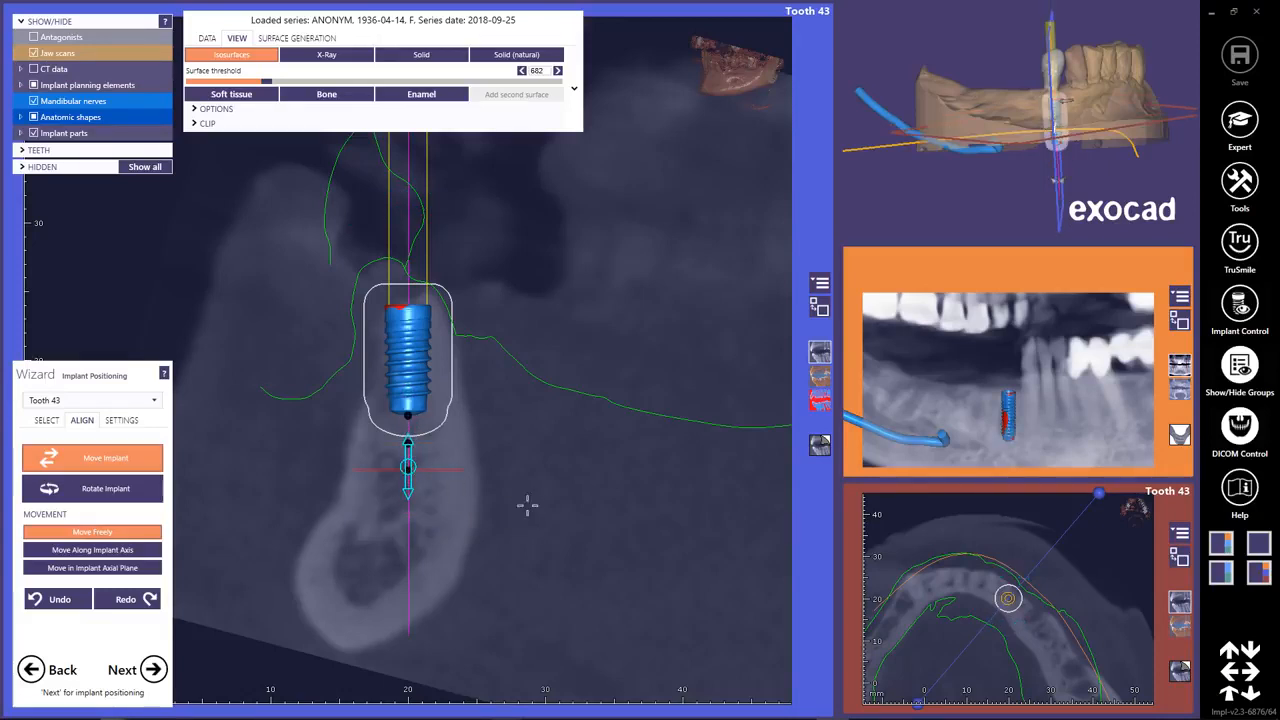
right_drag(521, 492, 739, 356)
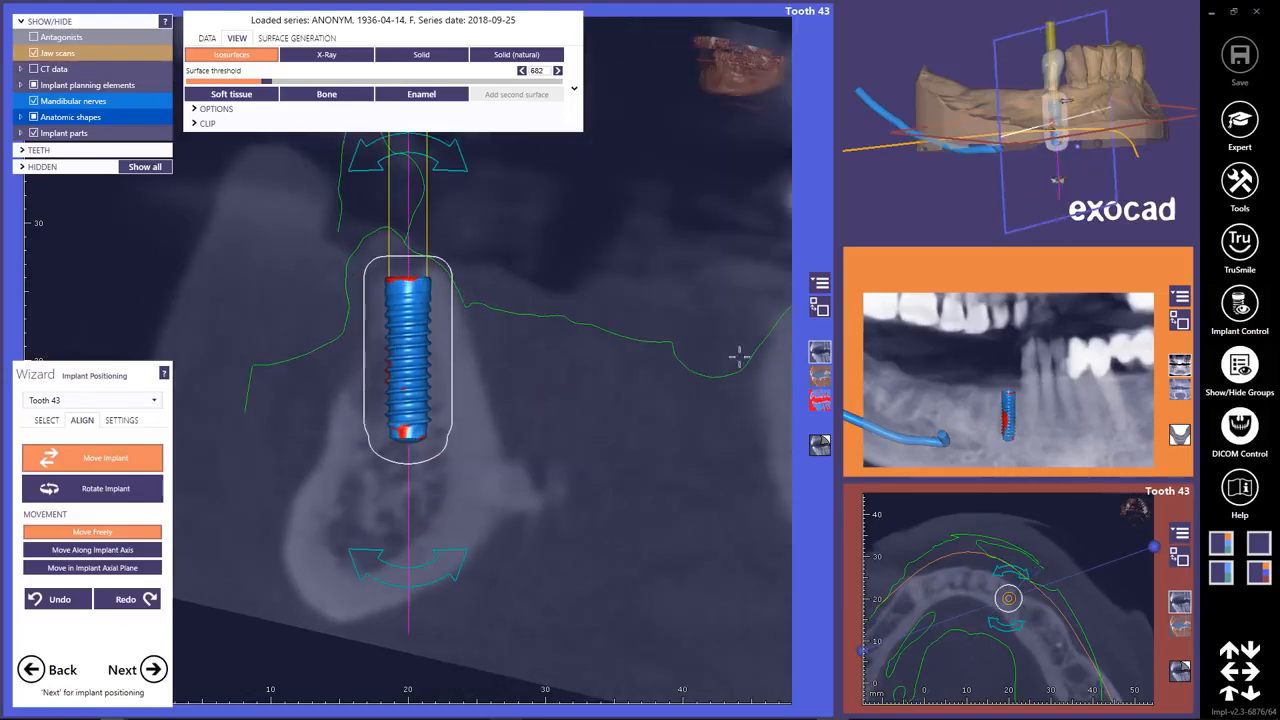
click(1252, 432)
right_drag(671, 397, 640, 395)
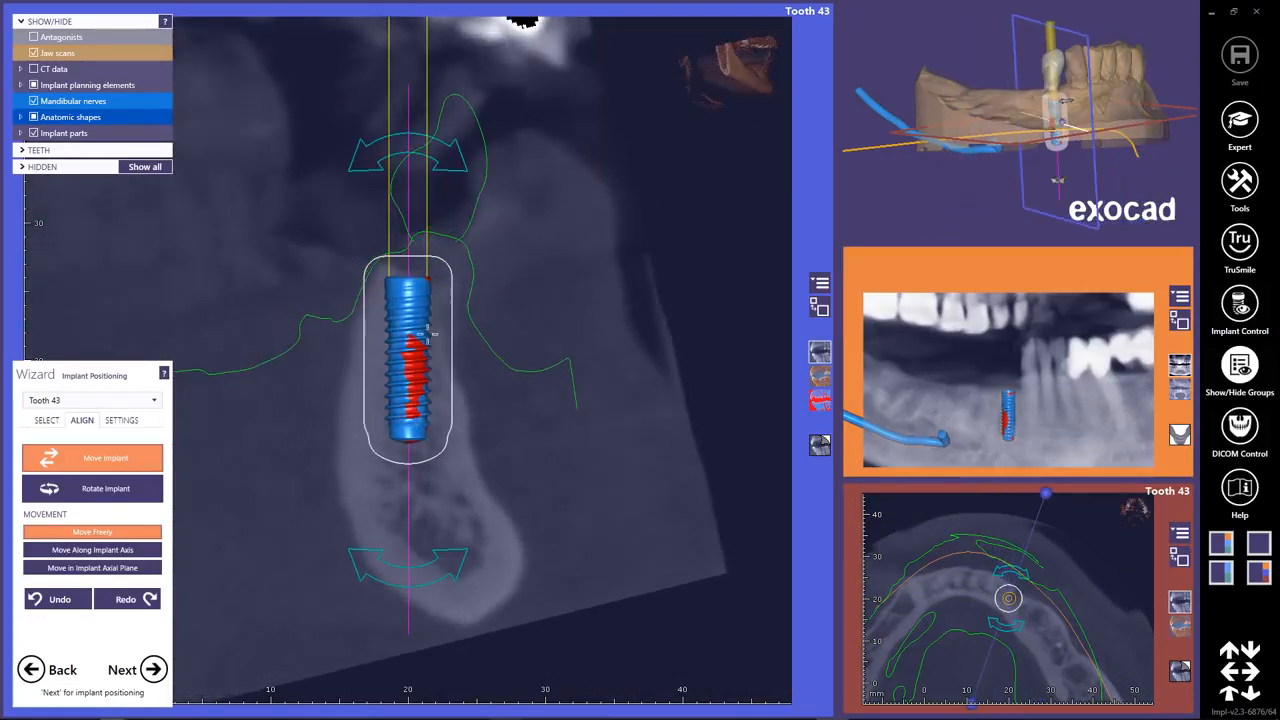
Fine-tune implant 43 inside the bone using slices around its axis, and check its position in the enlarged 3D view.
drag(414, 329, 416, 329)
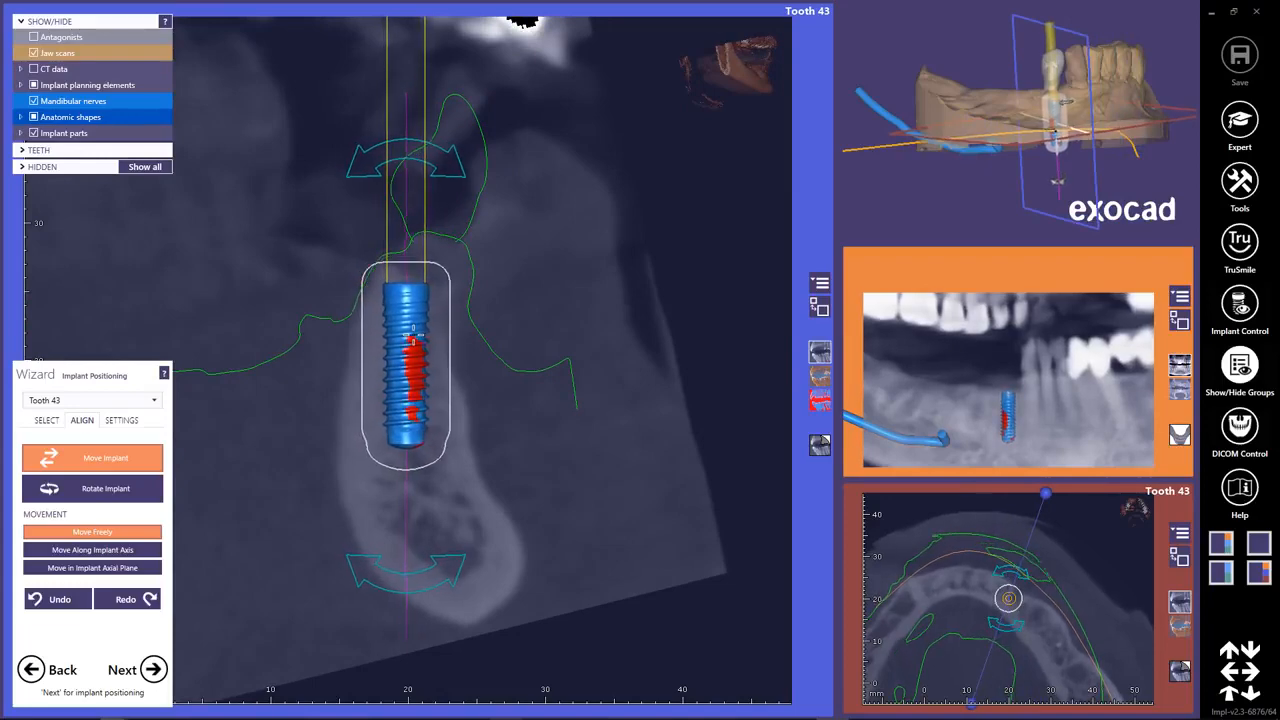
right_drag(416, 329, 118, 276)
drag(421, 336, 427, 338)
right_drag(517, 370, 622, 345)
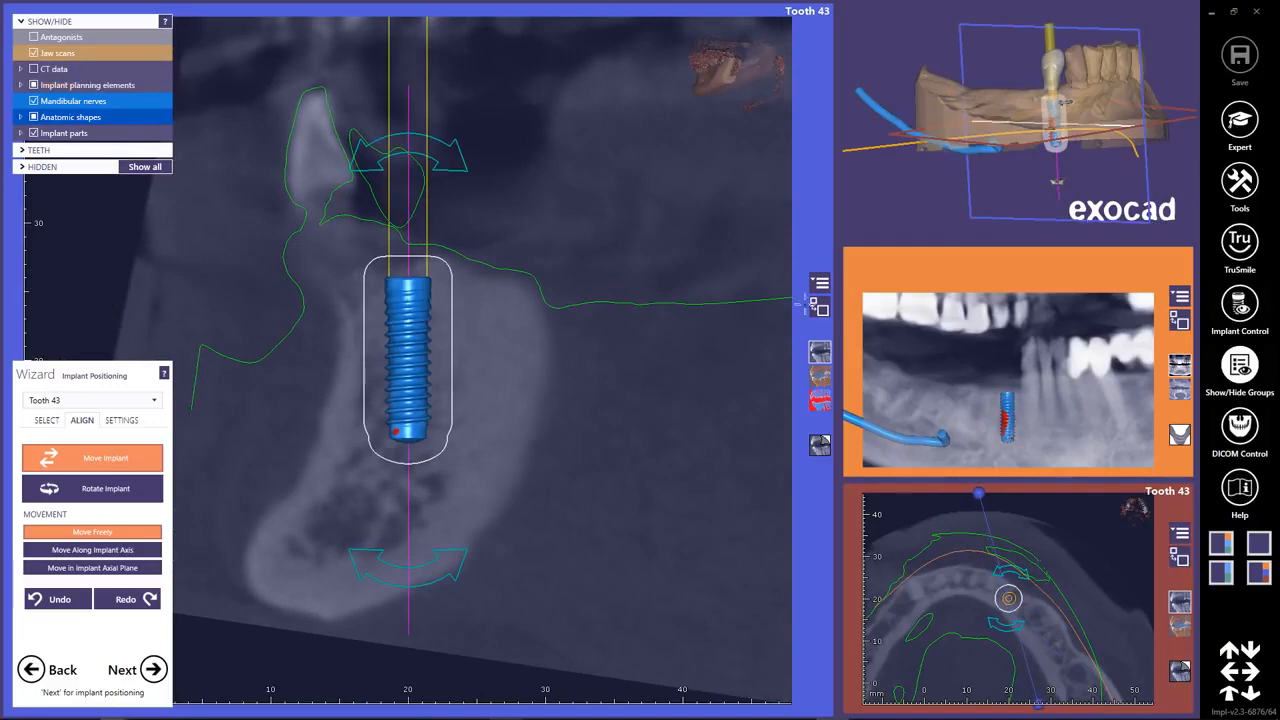
click(820, 309)
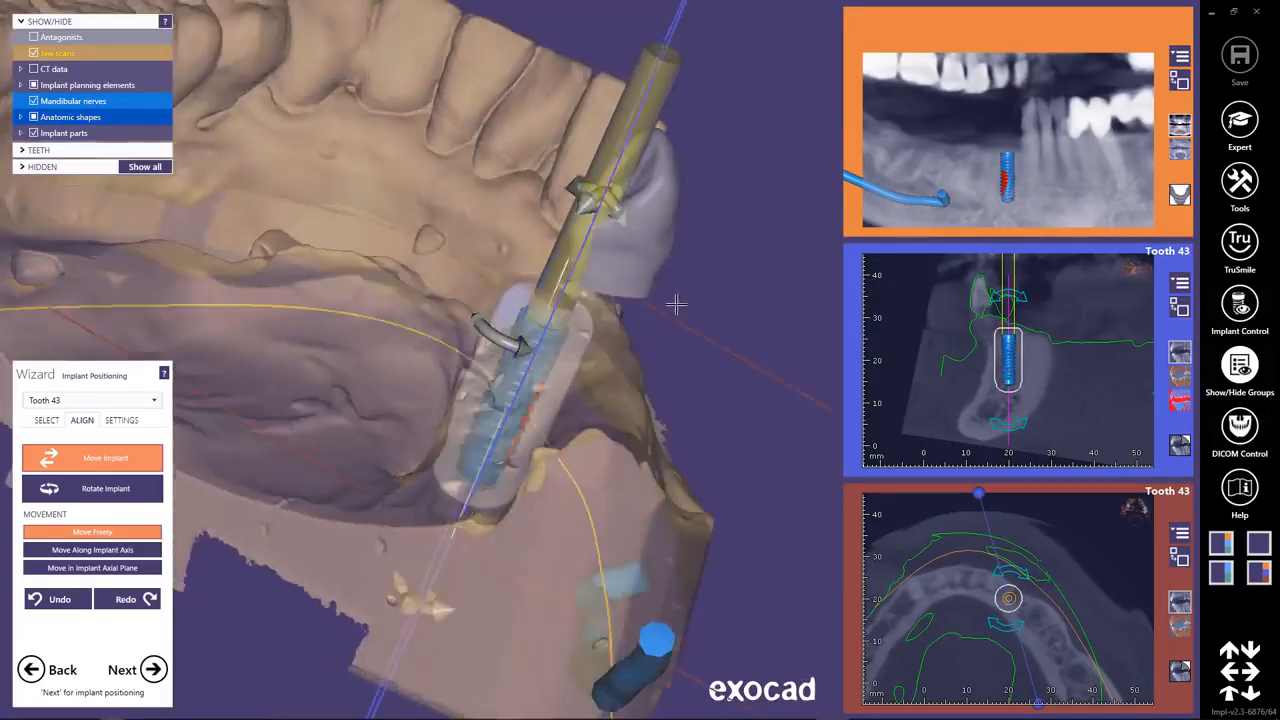
right_drag(676, 304, 674, 300)
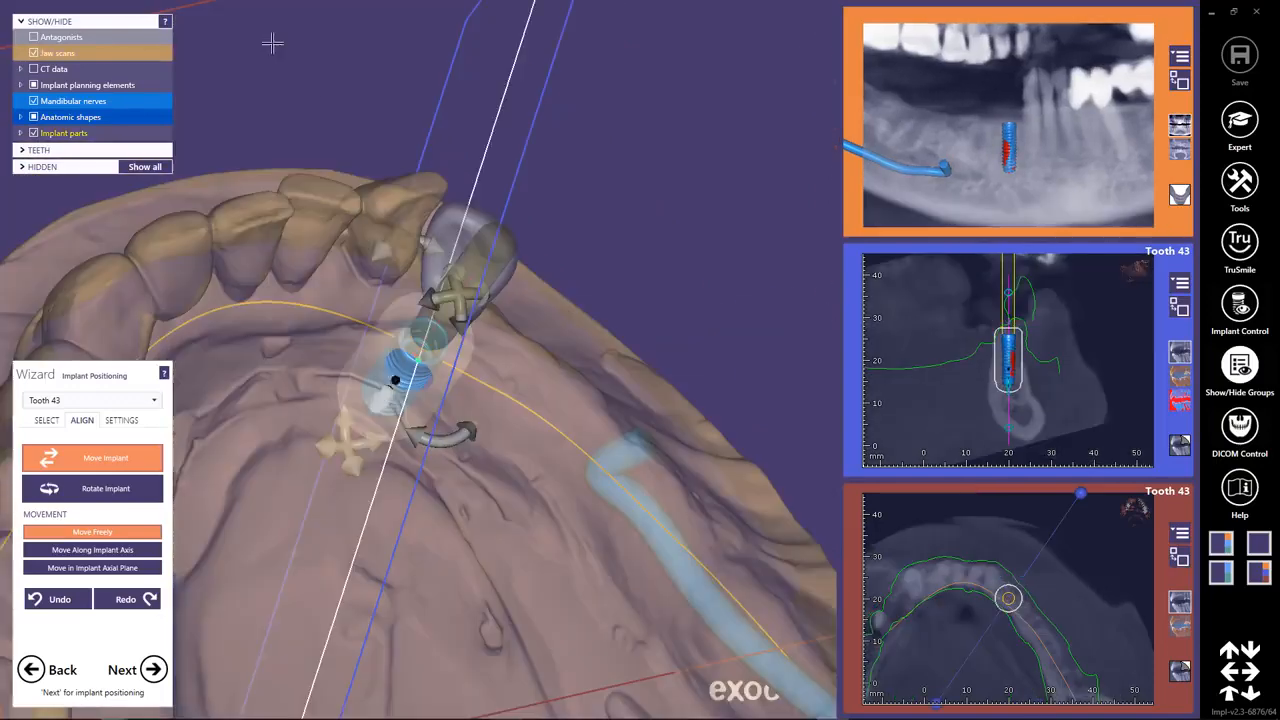
right_drag(271, 43, 495, 385)
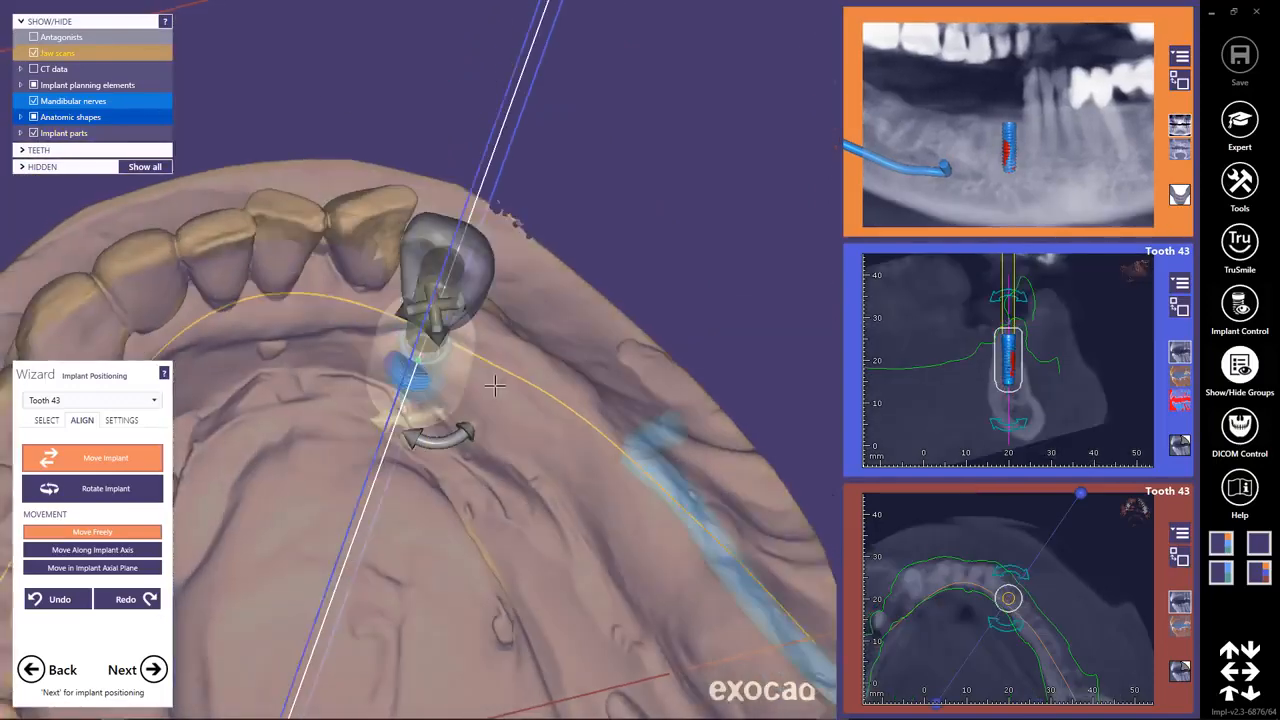
right_drag(421, 380, 371, 427)
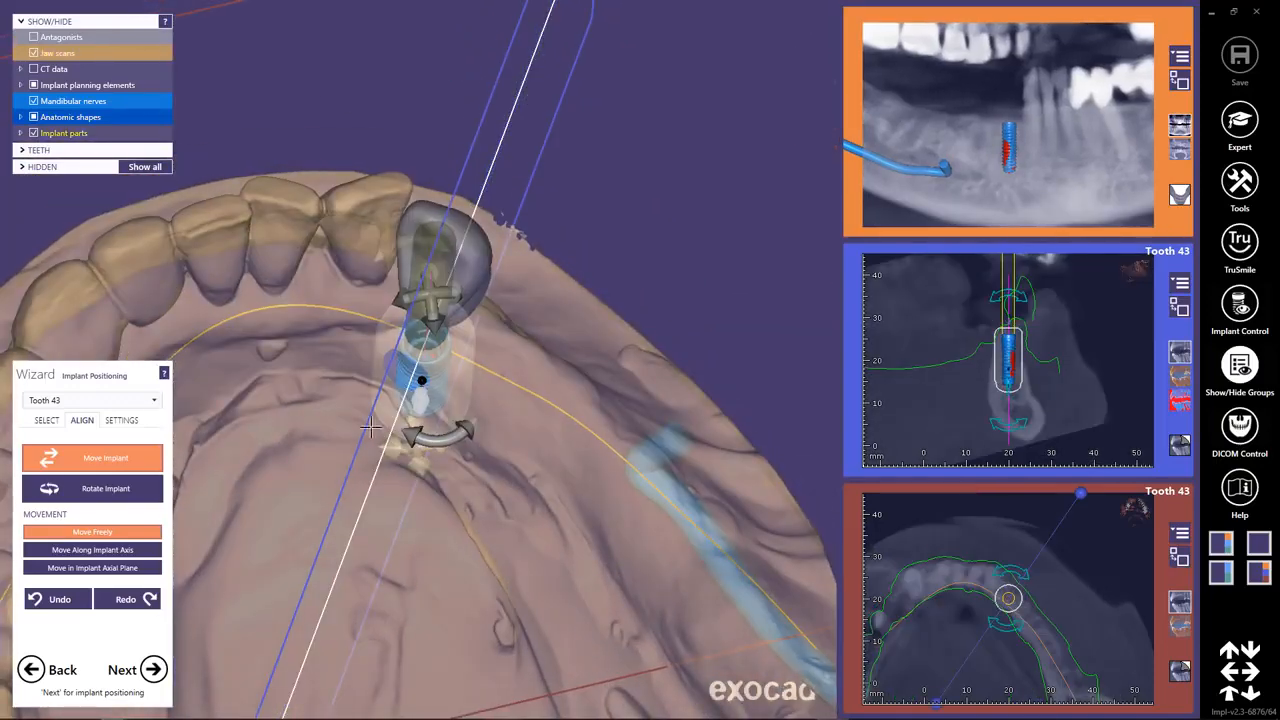
Select tooth 45, open the implant angles information and place the implant beside the tooth 45 model.
click(155, 401)
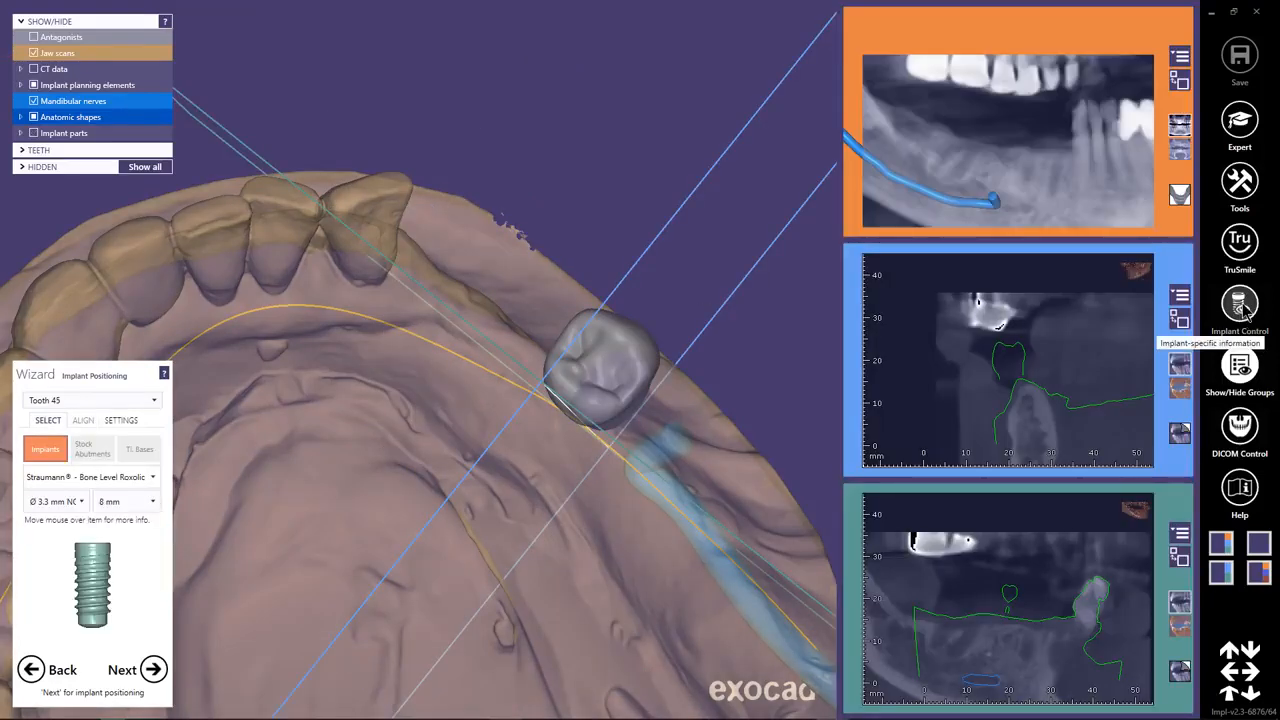
click(1243, 305)
click(836, 24)
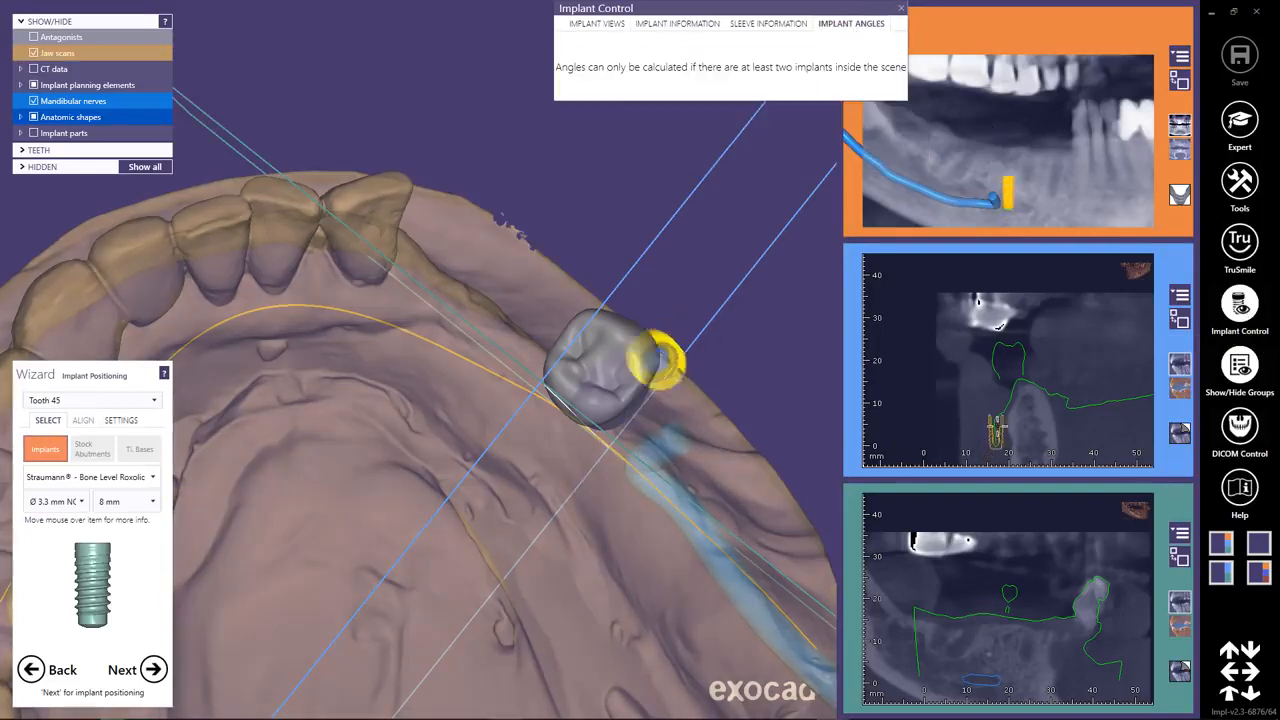
click(582, 438)
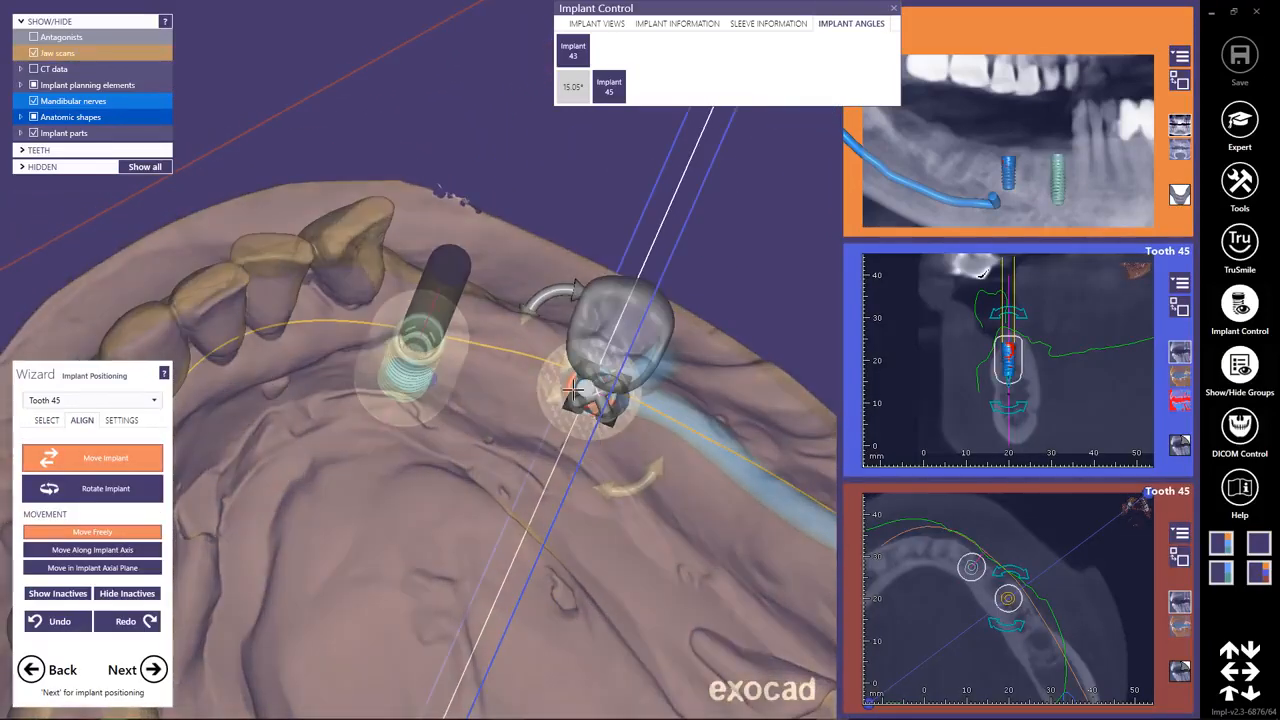
Move implant 45 beneath its model tooth, tilt its lower end slightly and refine its position from above.
drag(577, 385, 590, 357)
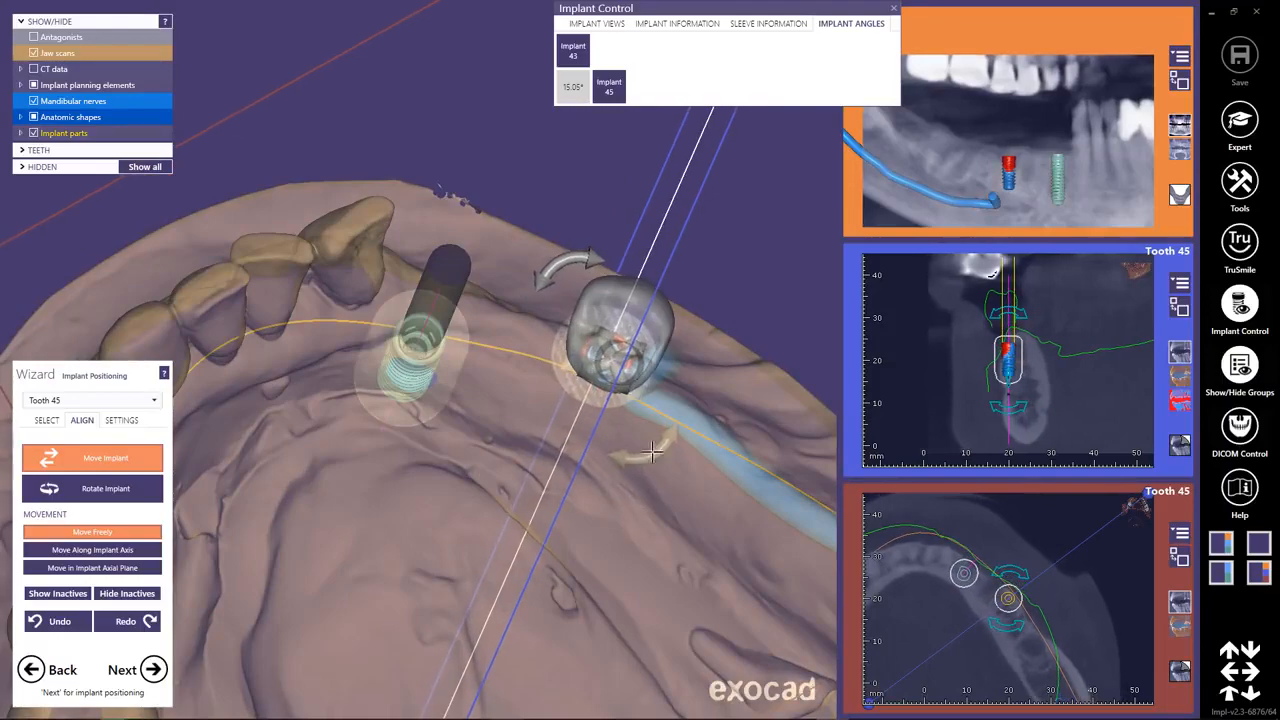
right_drag(655, 570, 646, 498)
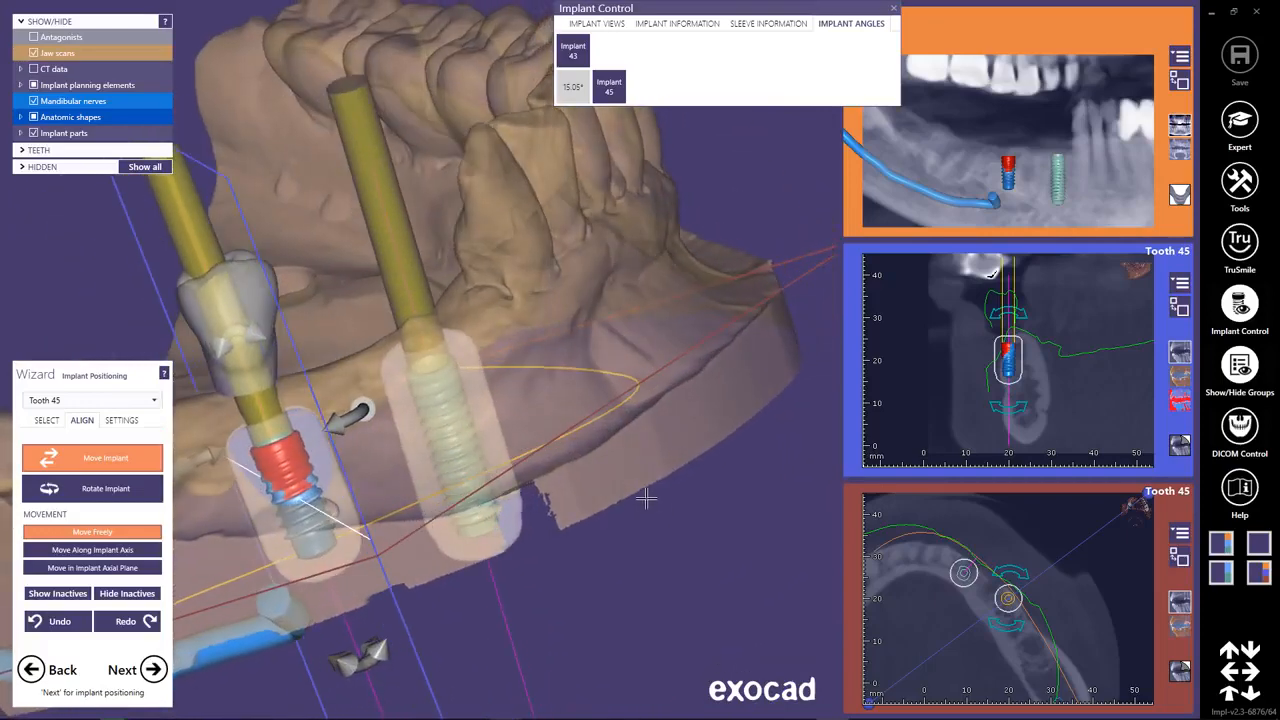
drag(337, 663, 320, 677)
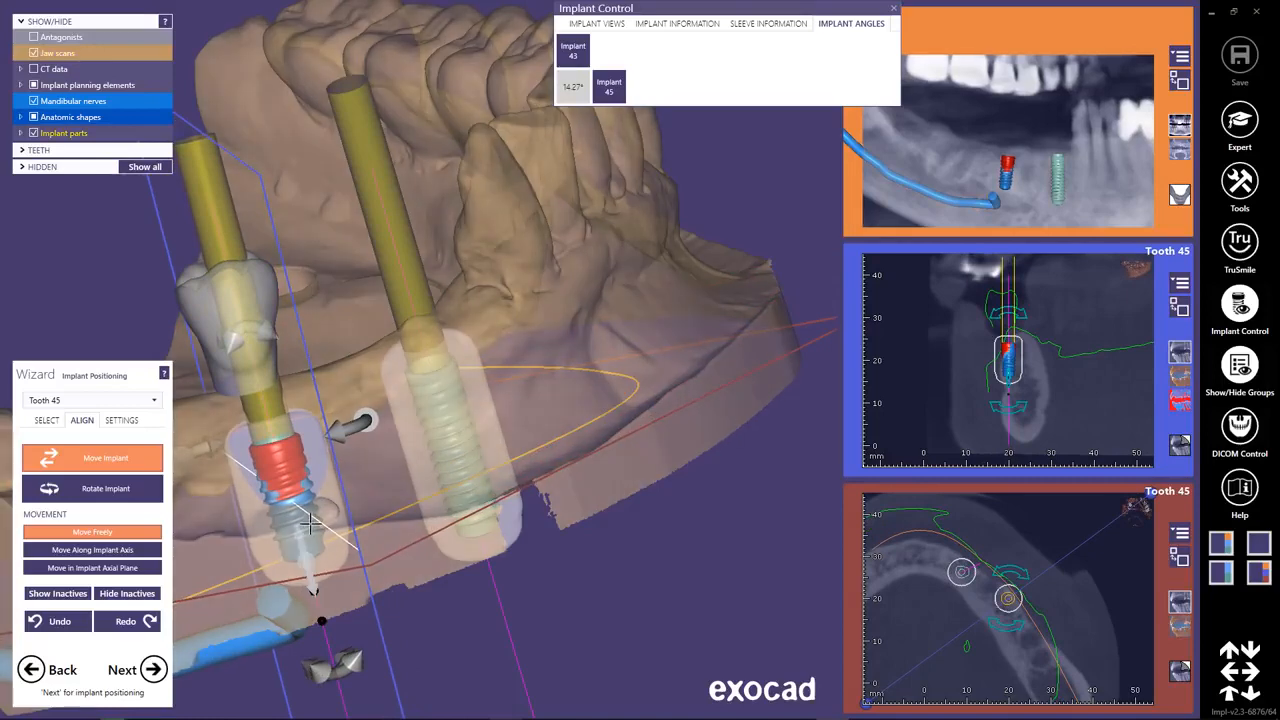
drag(312, 523, 303, 526)
right_drag(370, 536, 362, 590)
right_drag(362, 470, 368, 545)
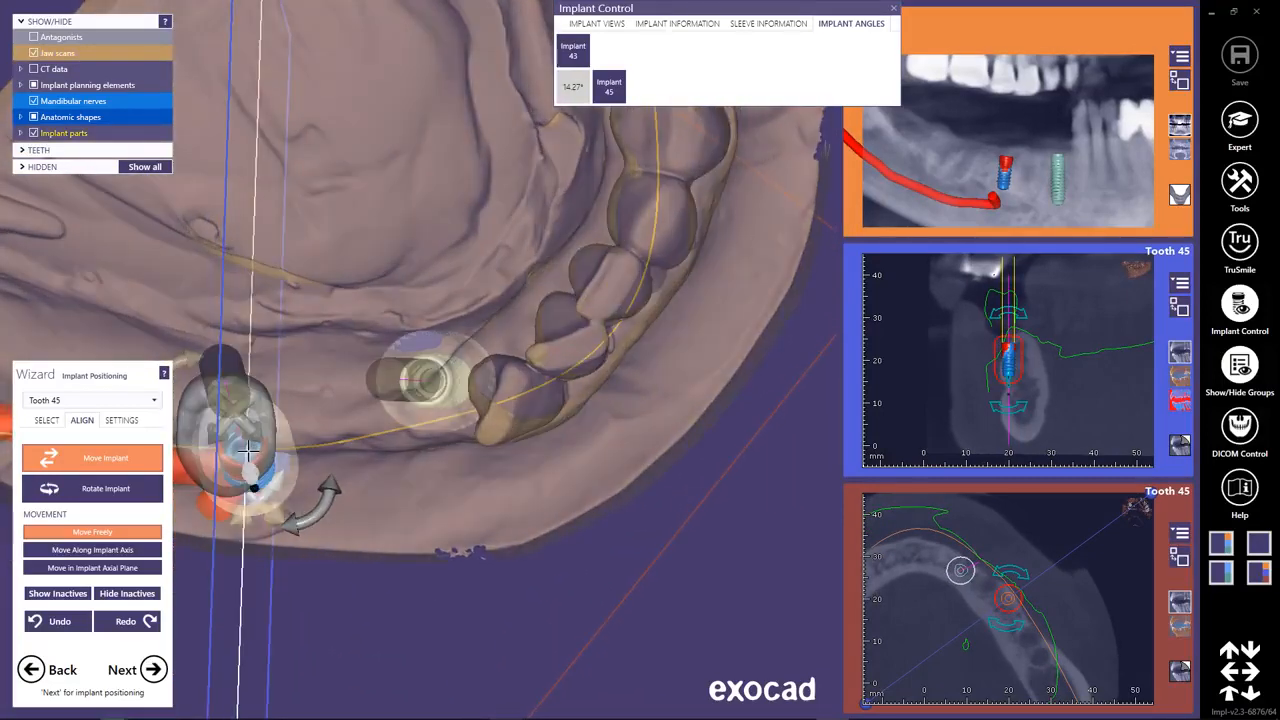
drag(247, 452, 239, 446)
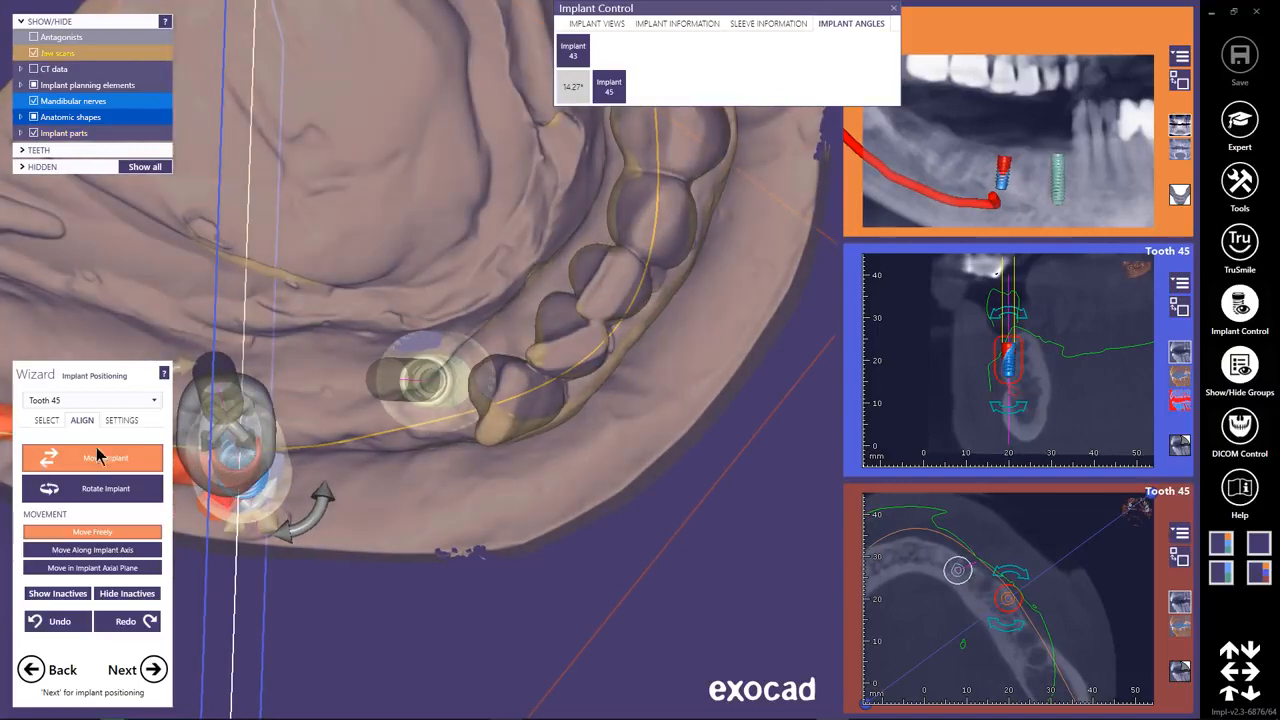
Enlarge the tooth 45 cross-section, center the implant in the jawbone and tilt it to be more parallel with implant 43.
click(1180, 309)
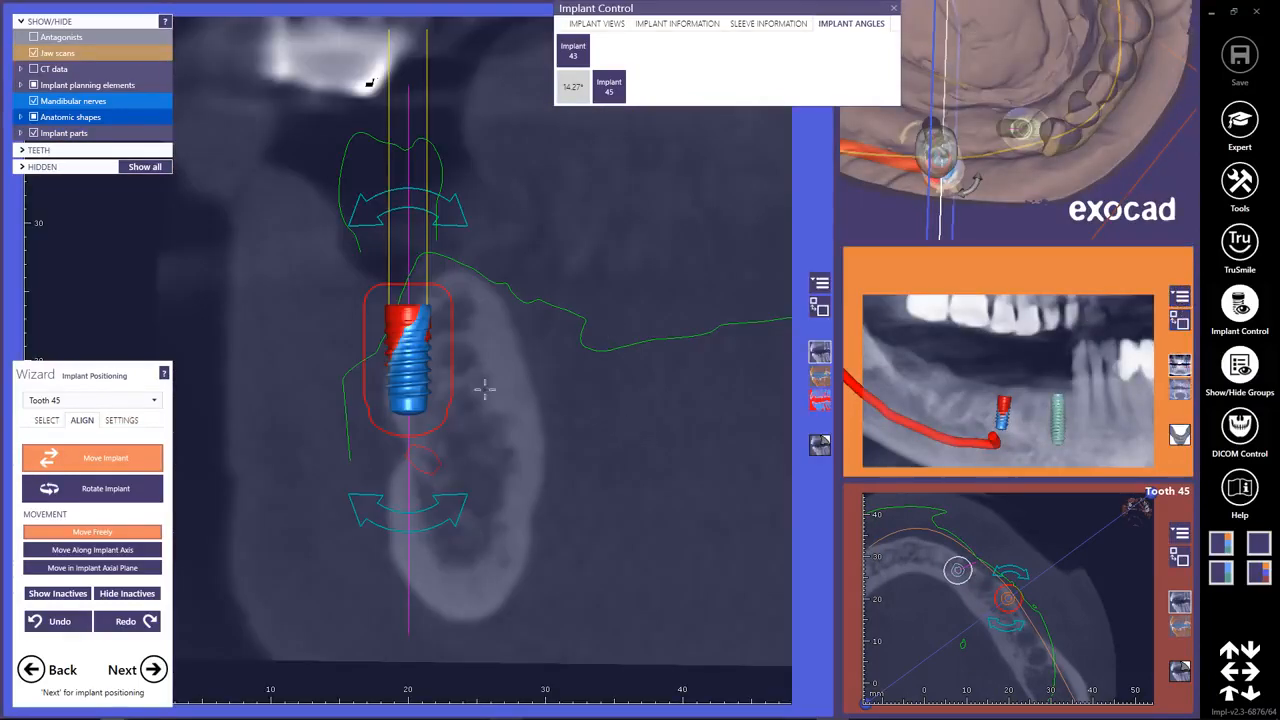
drag(408, 380, 452, 385)
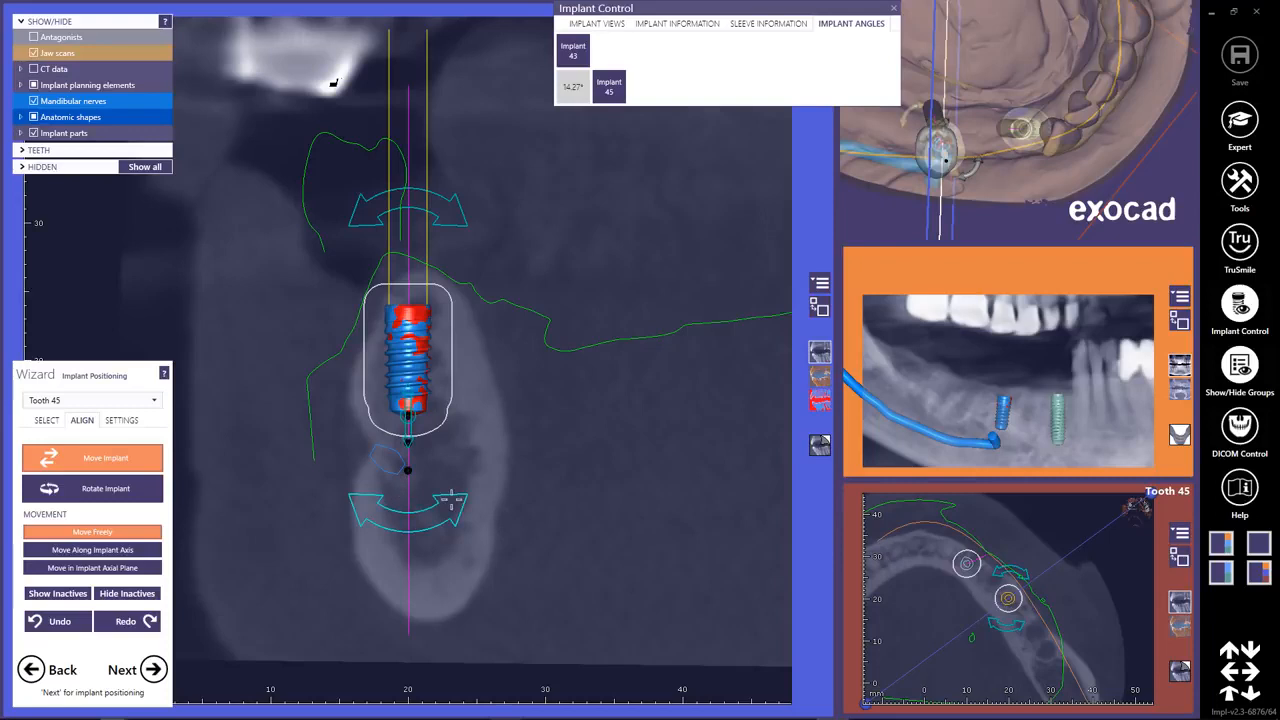
drag(456, 505, 593, 117)
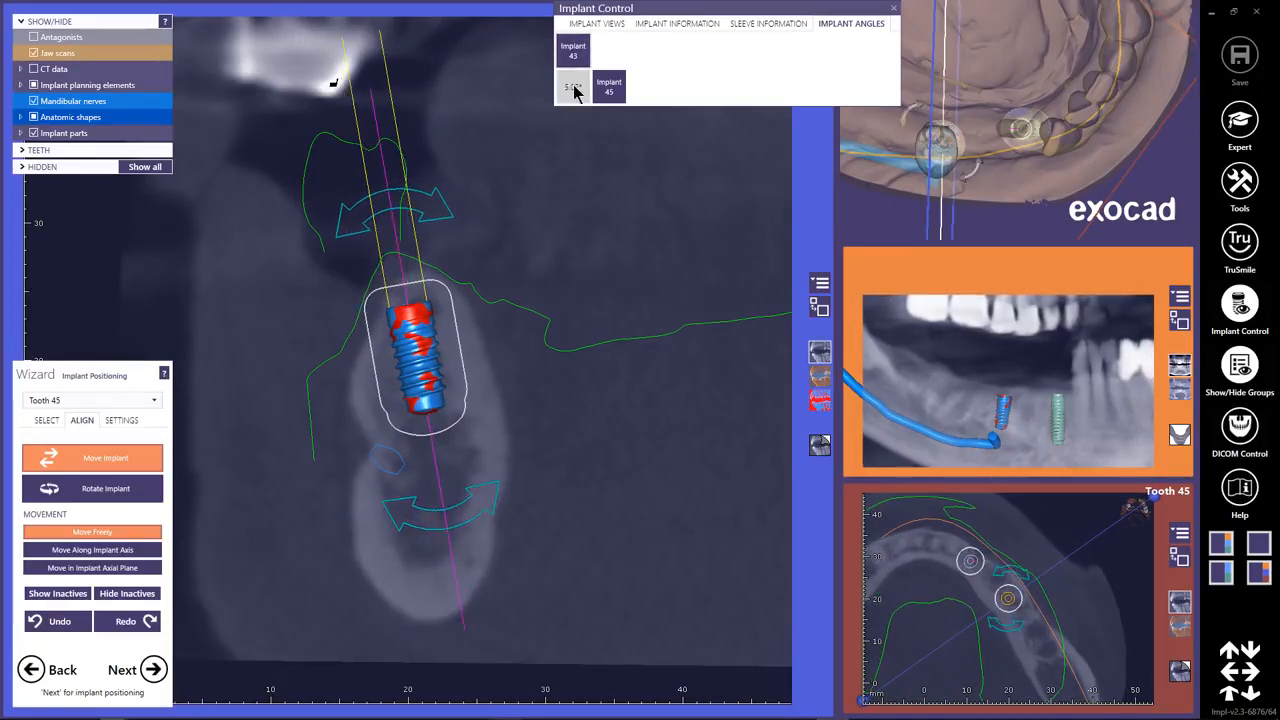
Tilt implant 45 about 4.3° in the cross-section toward parallel with implant 43, and set its size to Ø 4.1 mm RC by 10 mm.
drag(489, 515, 506, 510)
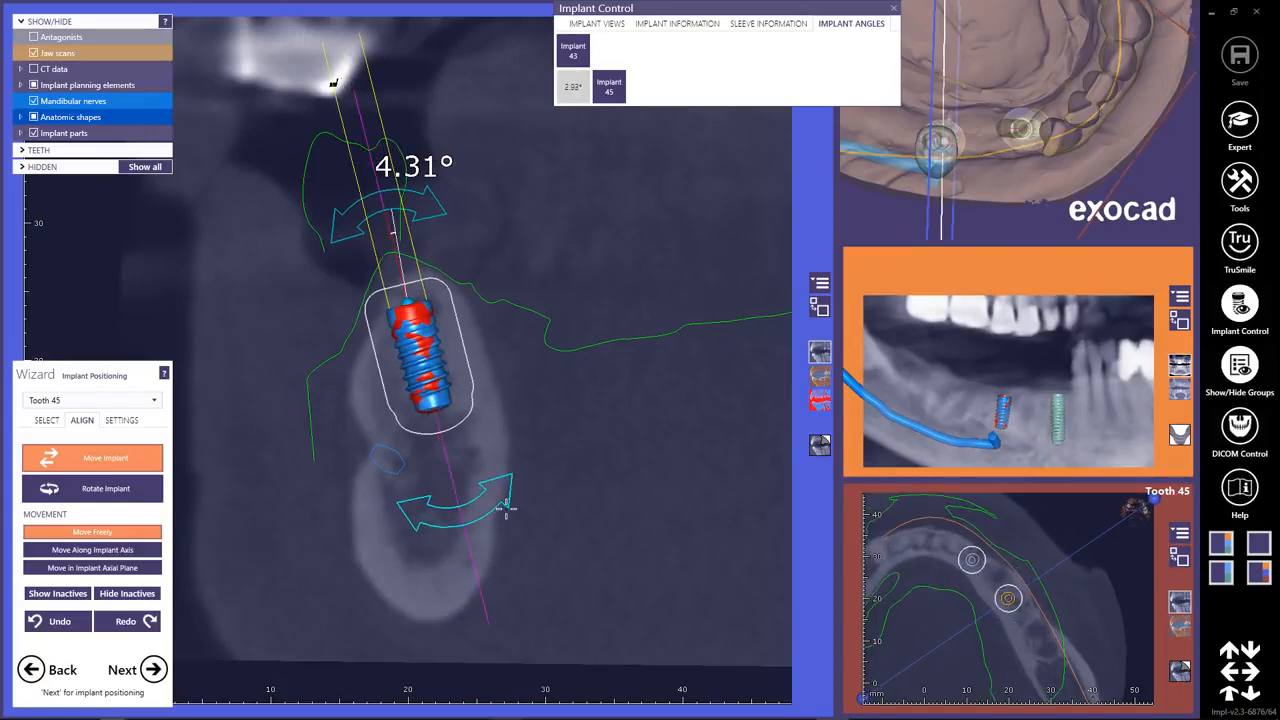
right_drag(572, 488, 549, 471)
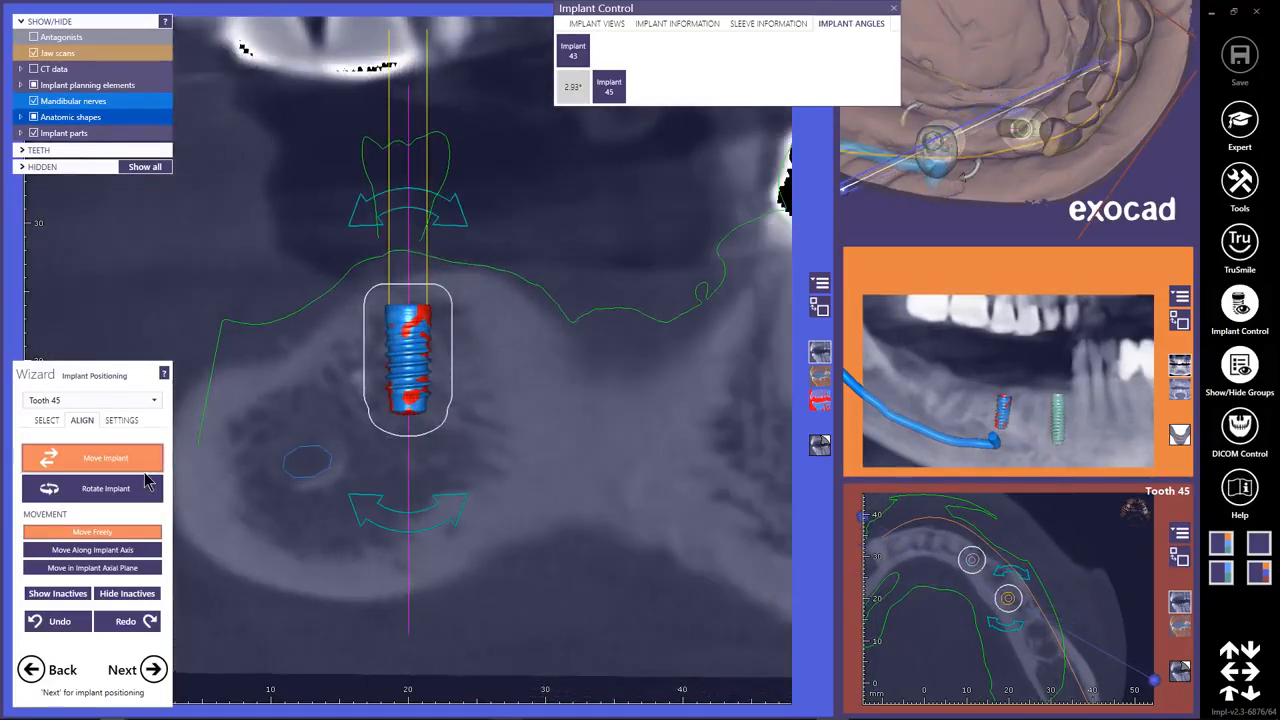
click(45, 421)
click(80, 502)
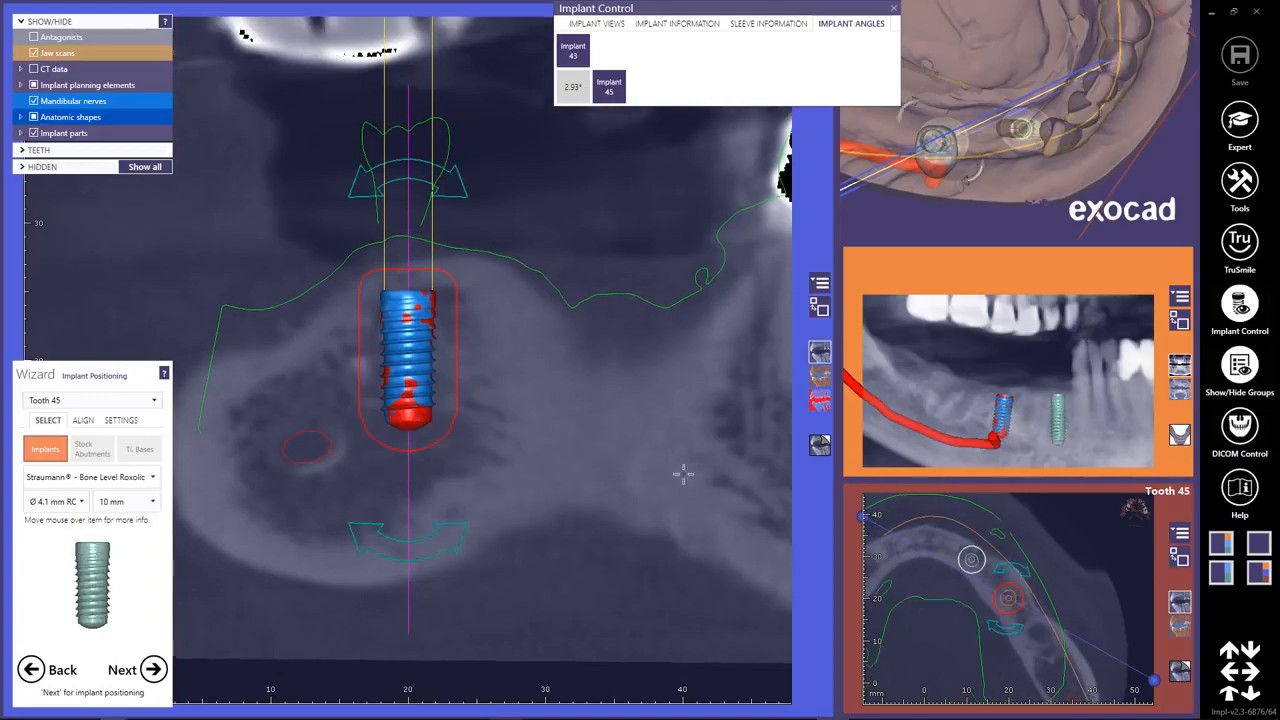
Refine implant 45's position in the jawbone clear of the mandibular canal using slices around its axis, and enlarge the 3D view.
right_drag(595, 446, 543, 423)
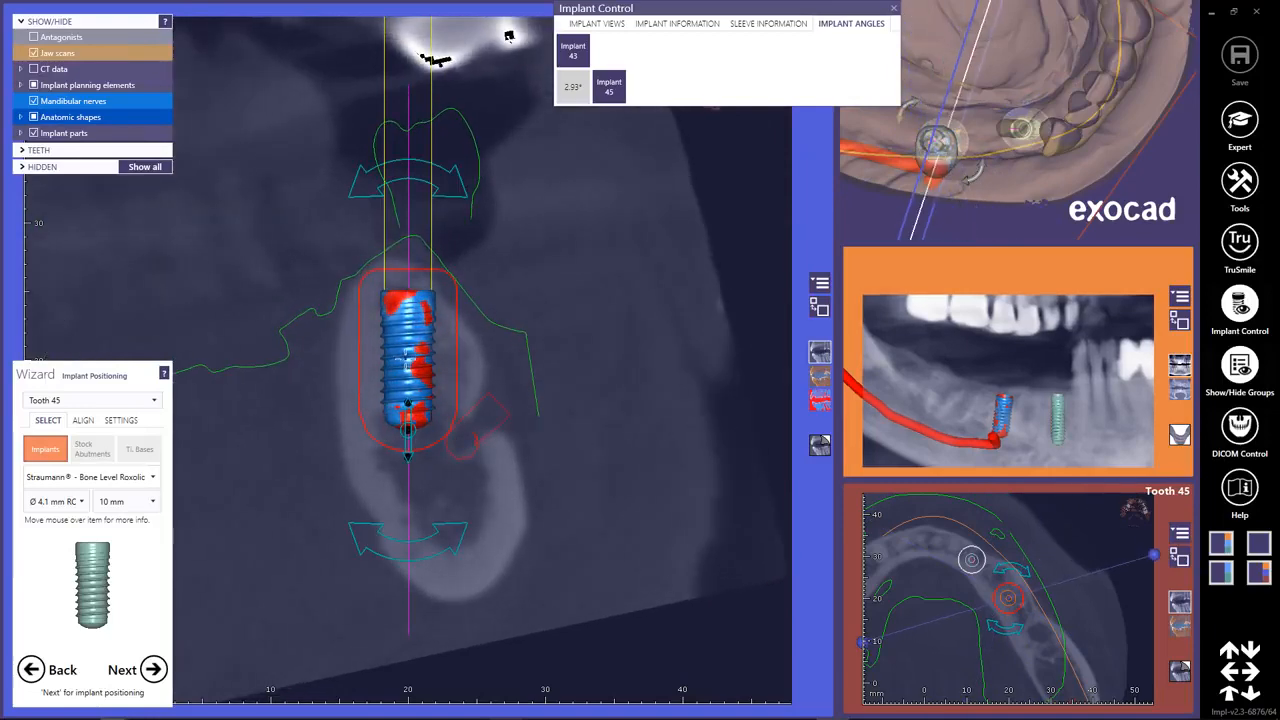
drag(407, 358, 402, 359)
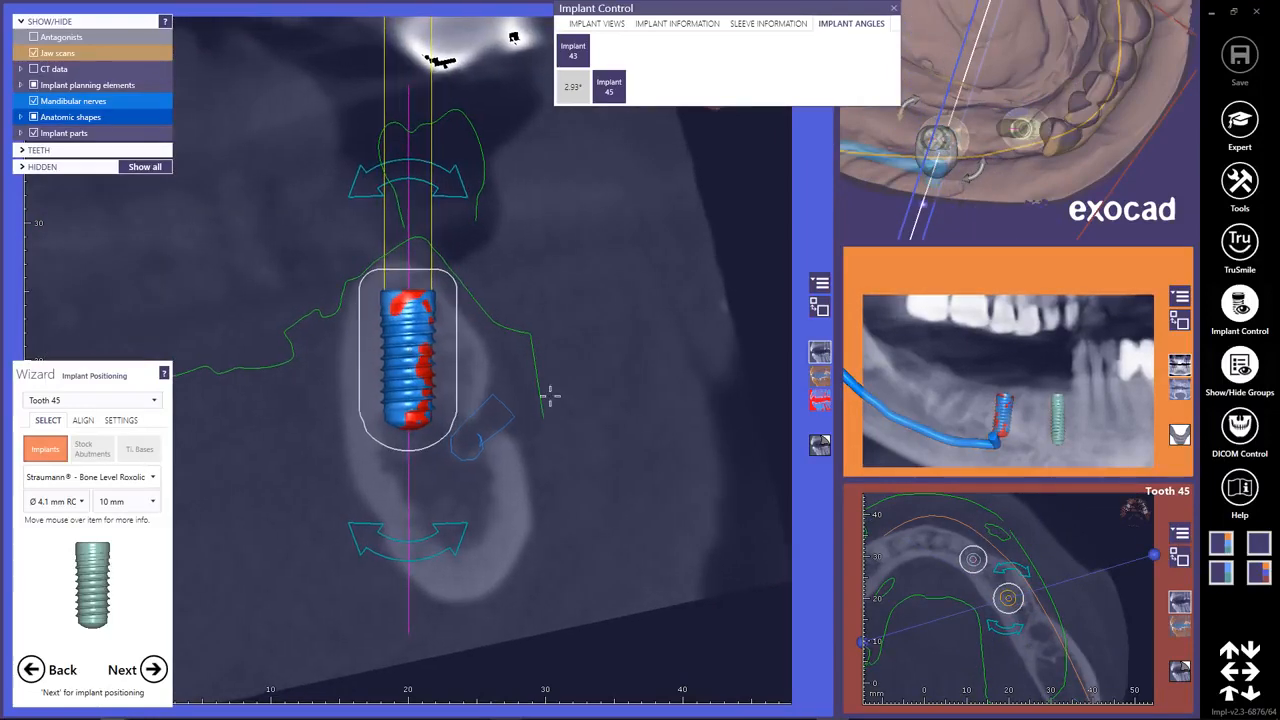
right_drag(549, 395, 417, 395)
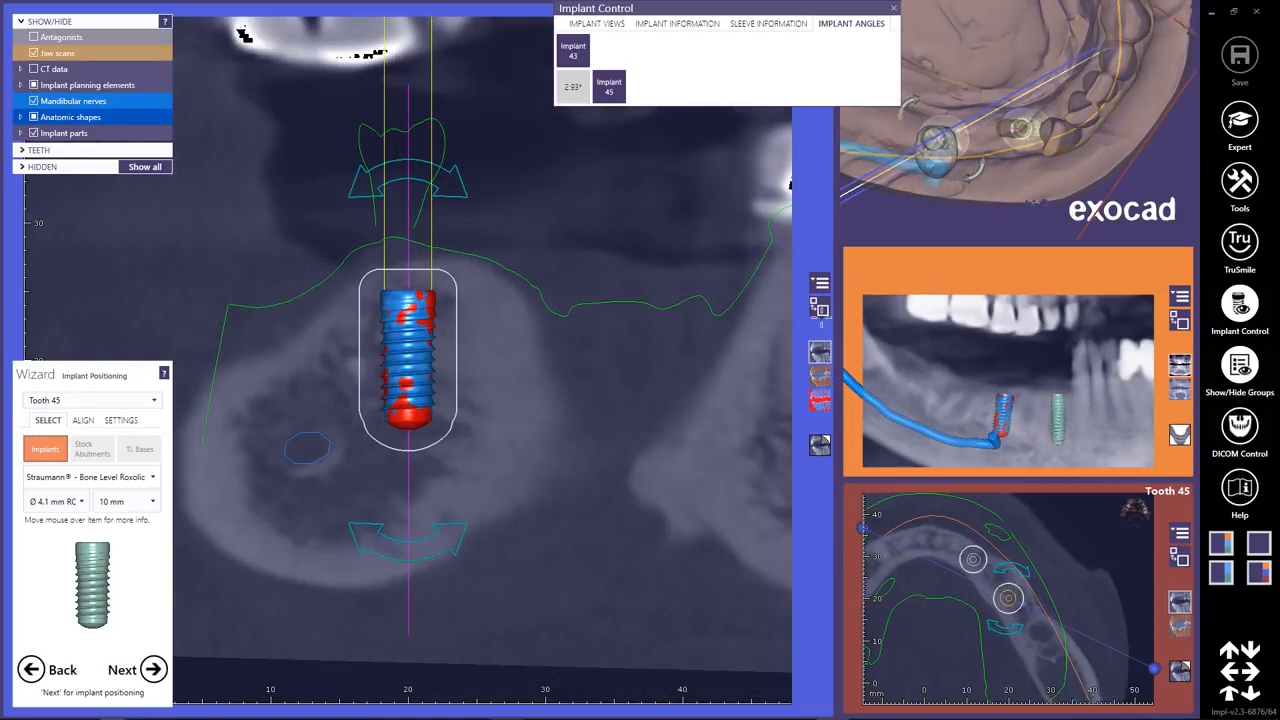
click(1144, 158)
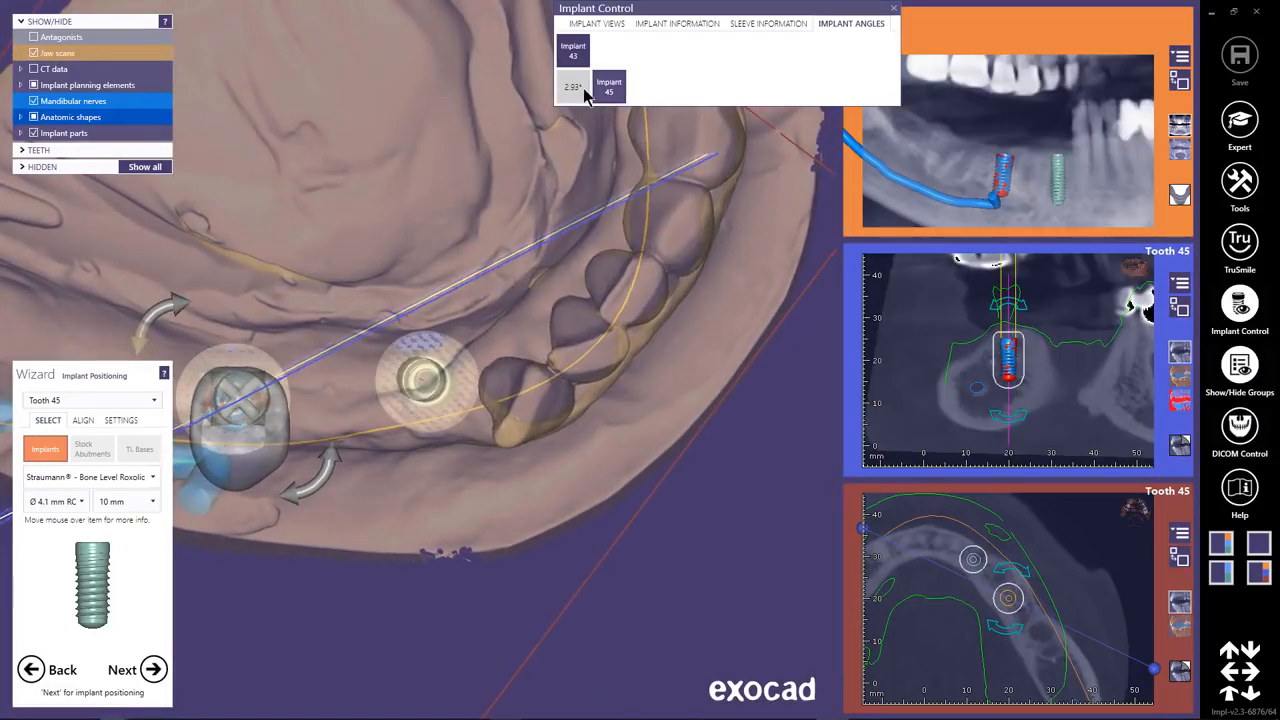
Select tooth 46 and set its implant's diameter to 4.1 mm RC.
click(153, 401)
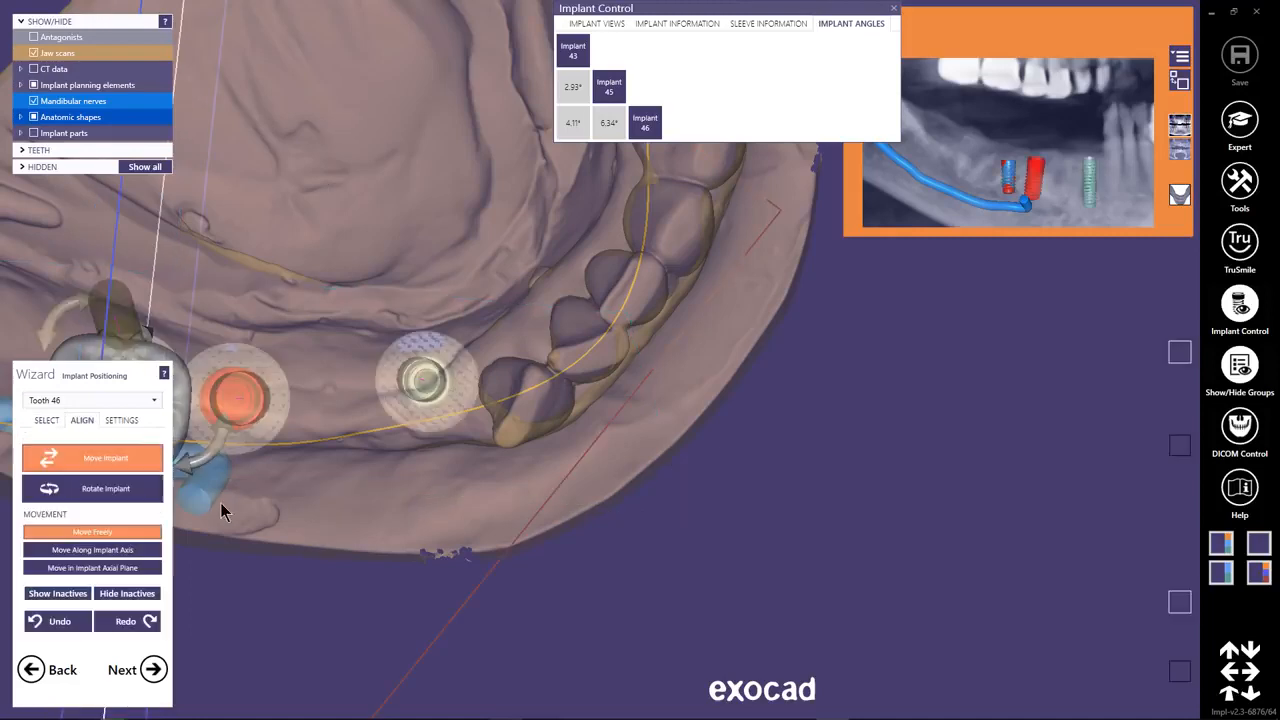
click(42, 422)
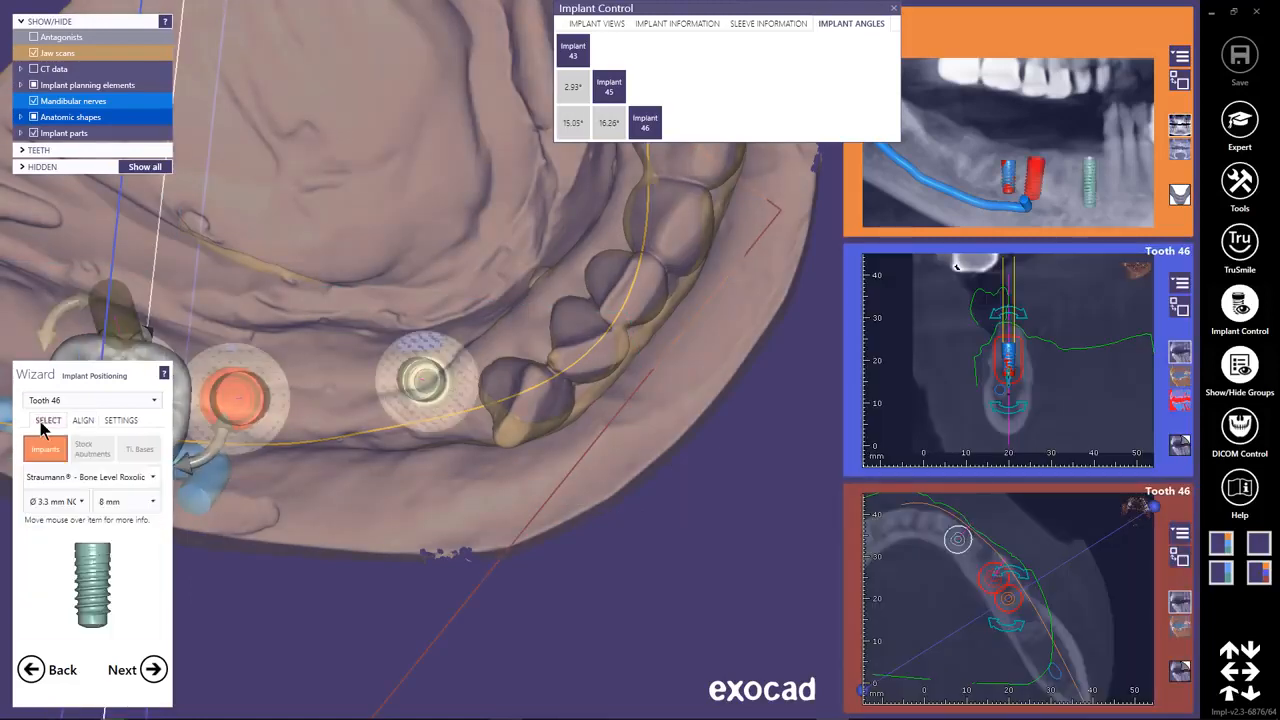
click(80, 502)
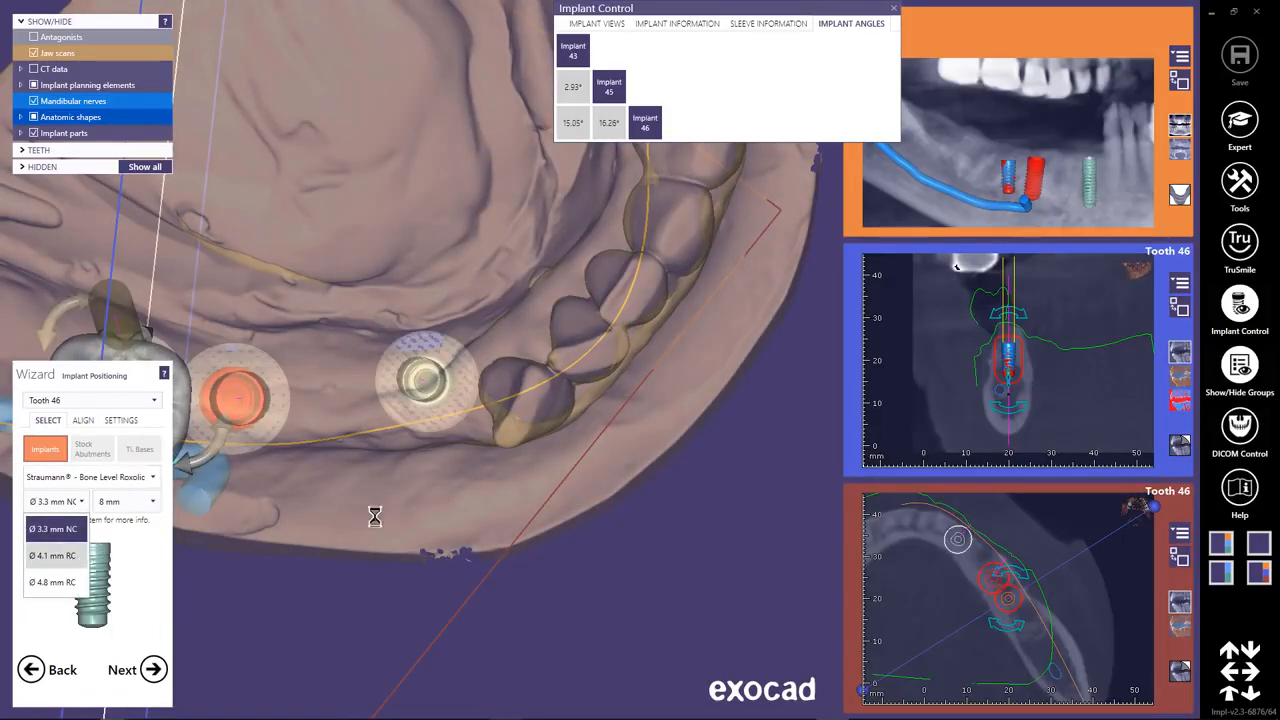
Move implant 46 beneath its model tooth and tilt its lower end away from implant 45.
middle_click(183, 391)
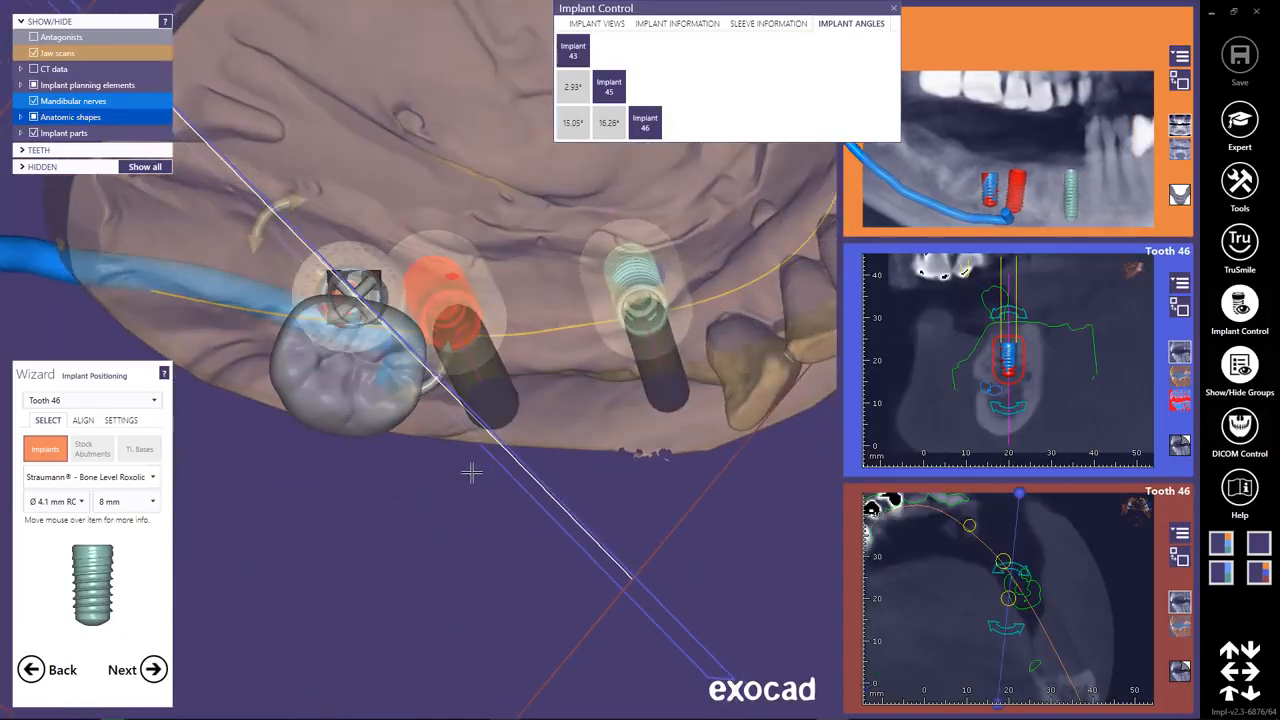
drag(356, 273, 353, 317)
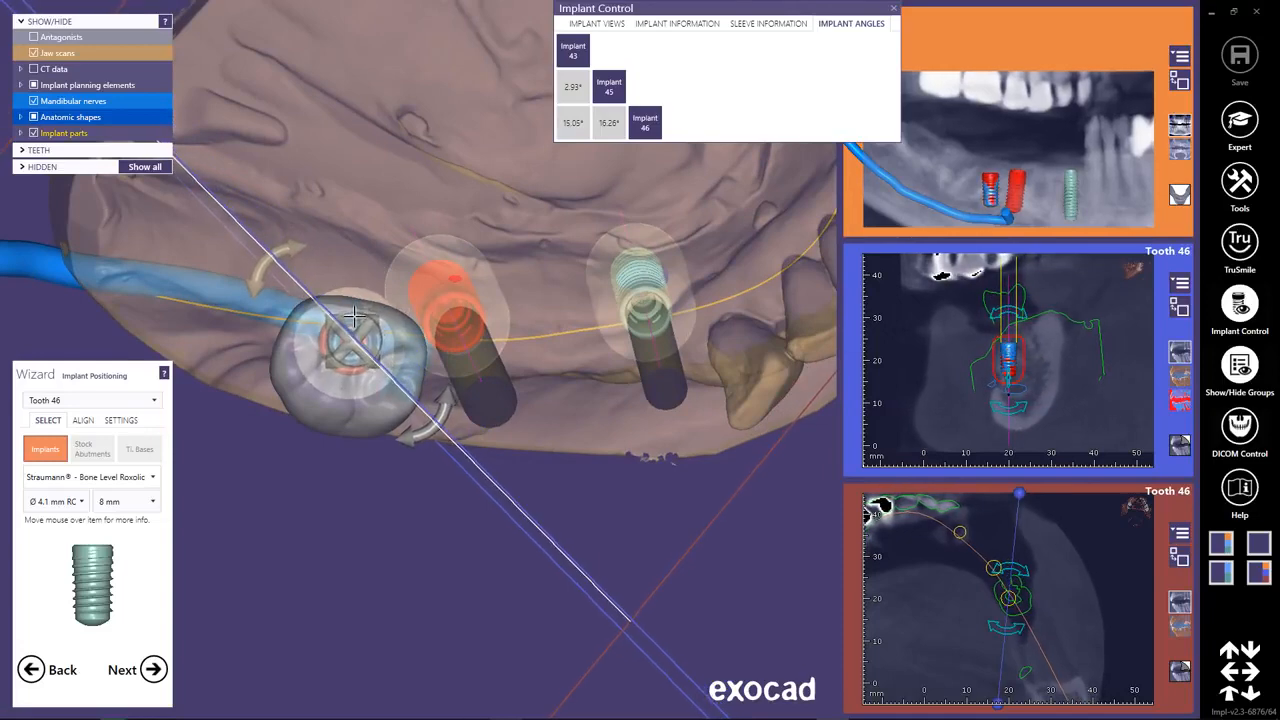
right_drag(531, 497, 494, 628)
middle_click(519, 616)
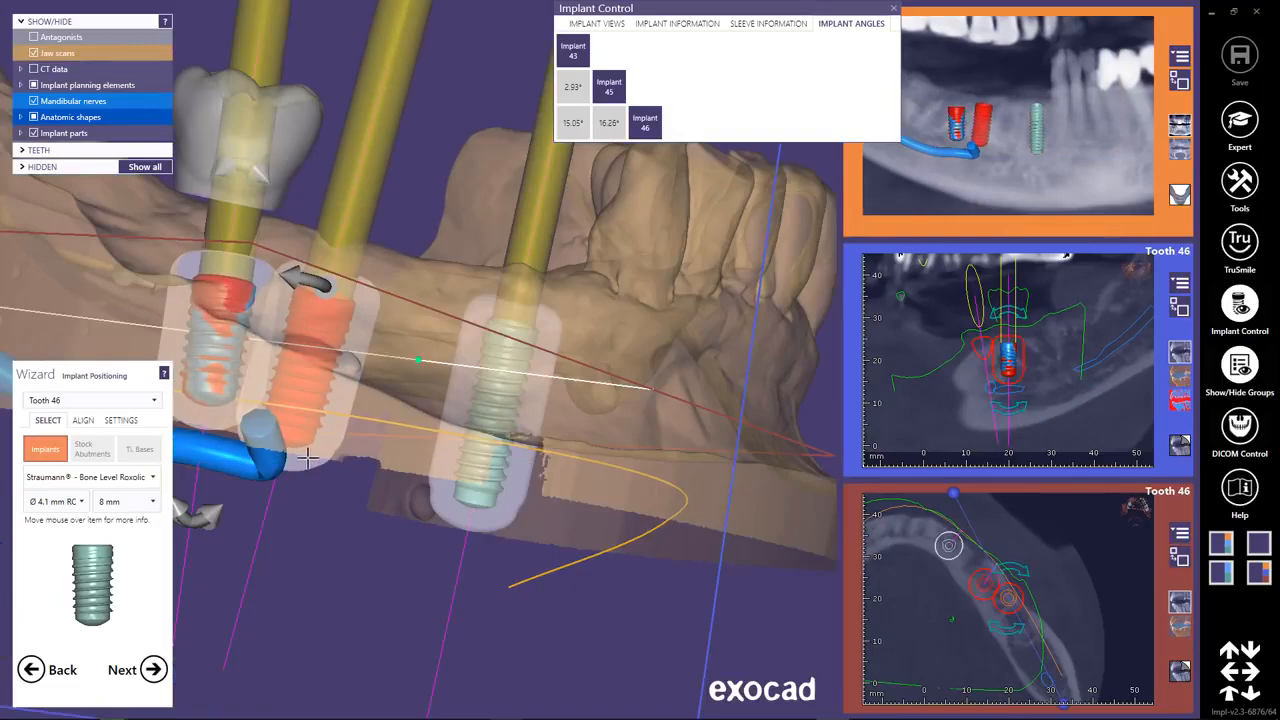
drag(214, 514, 173, 511)
Adjust implant 46's angle from the occlusal side so its axis runs through the center of the tooth 46 model.
right_drag(295, 430, 255, 378)
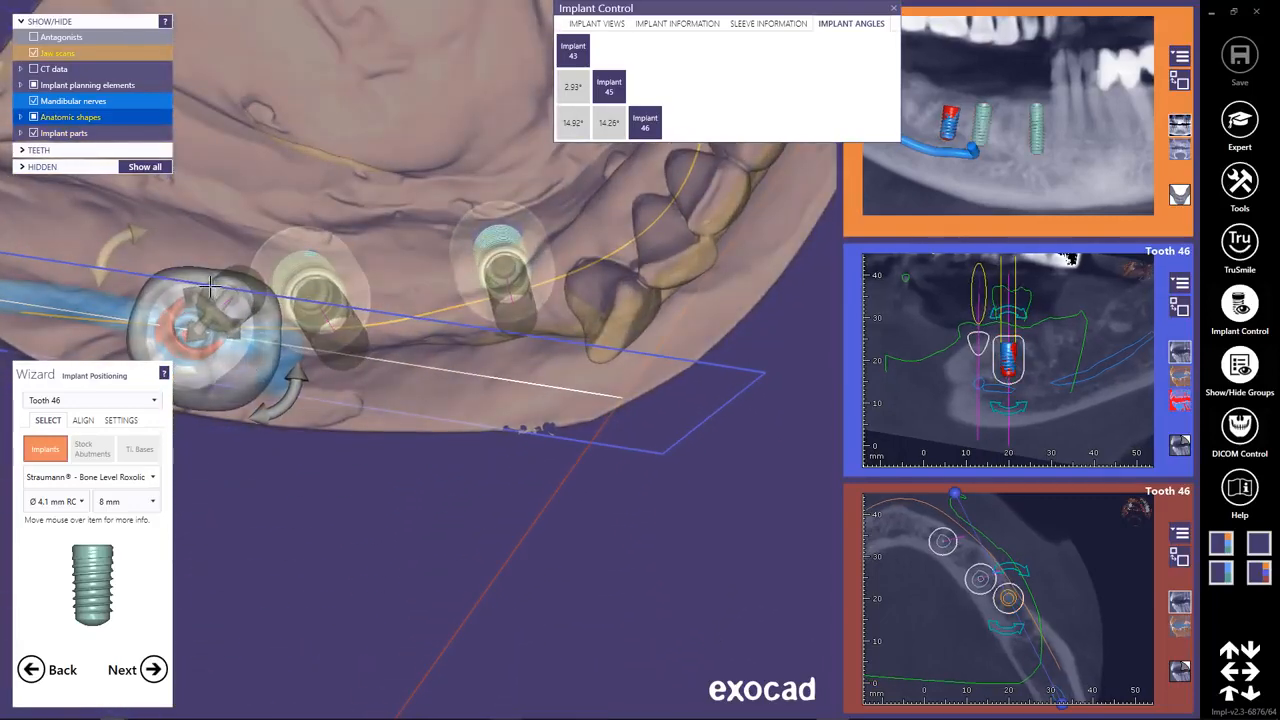
drag(255, 378, 262, 402)
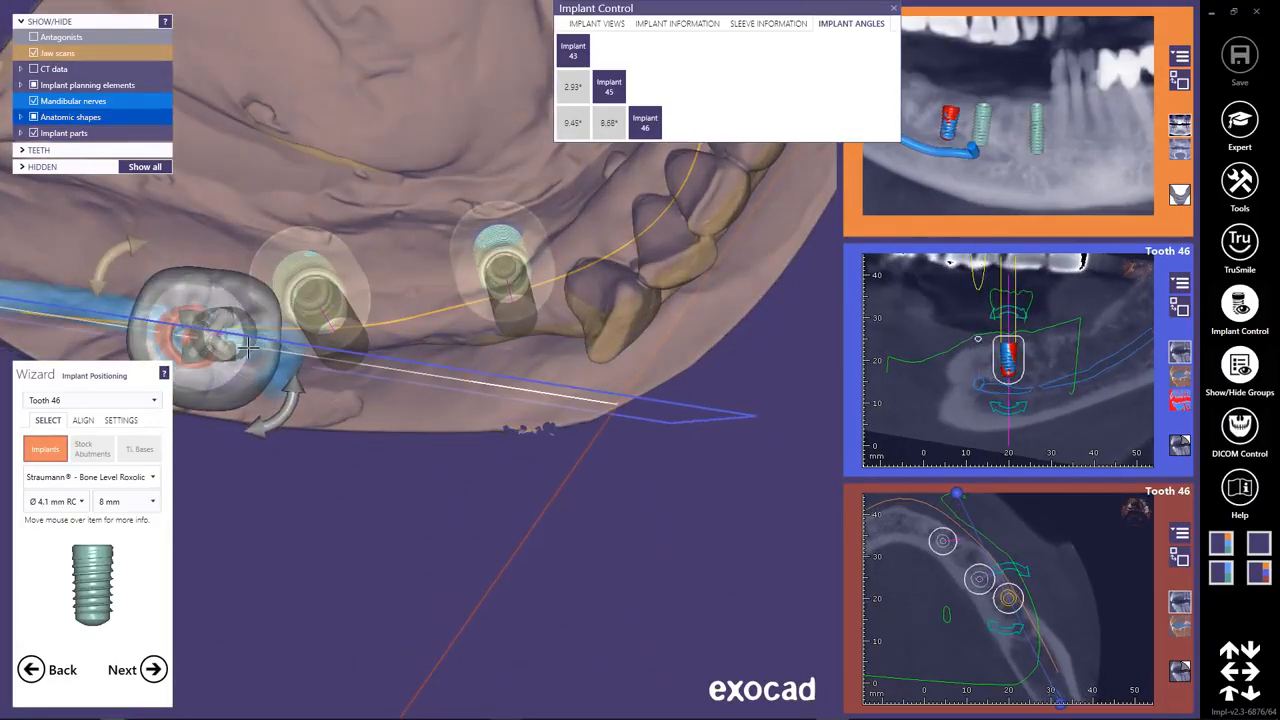
right_drag(236, 338, 396, 432)
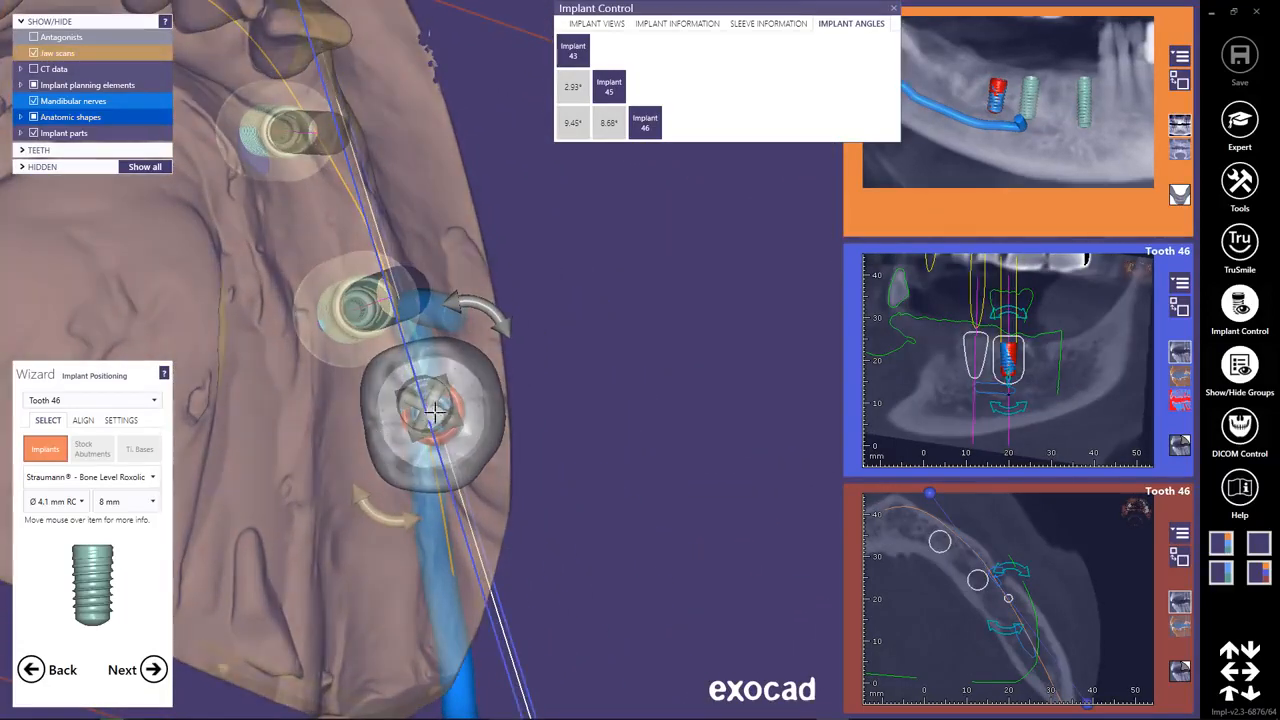
mouse_move(434, 414)
mouse_down()
mouse_move(464, 410)
mouse_move(448, 413)
mouse_up()
Tilt implant 46 in the side view to bring it closer to parallel with implants 45 and 43.
right_drag(450, 352, 436, 240)
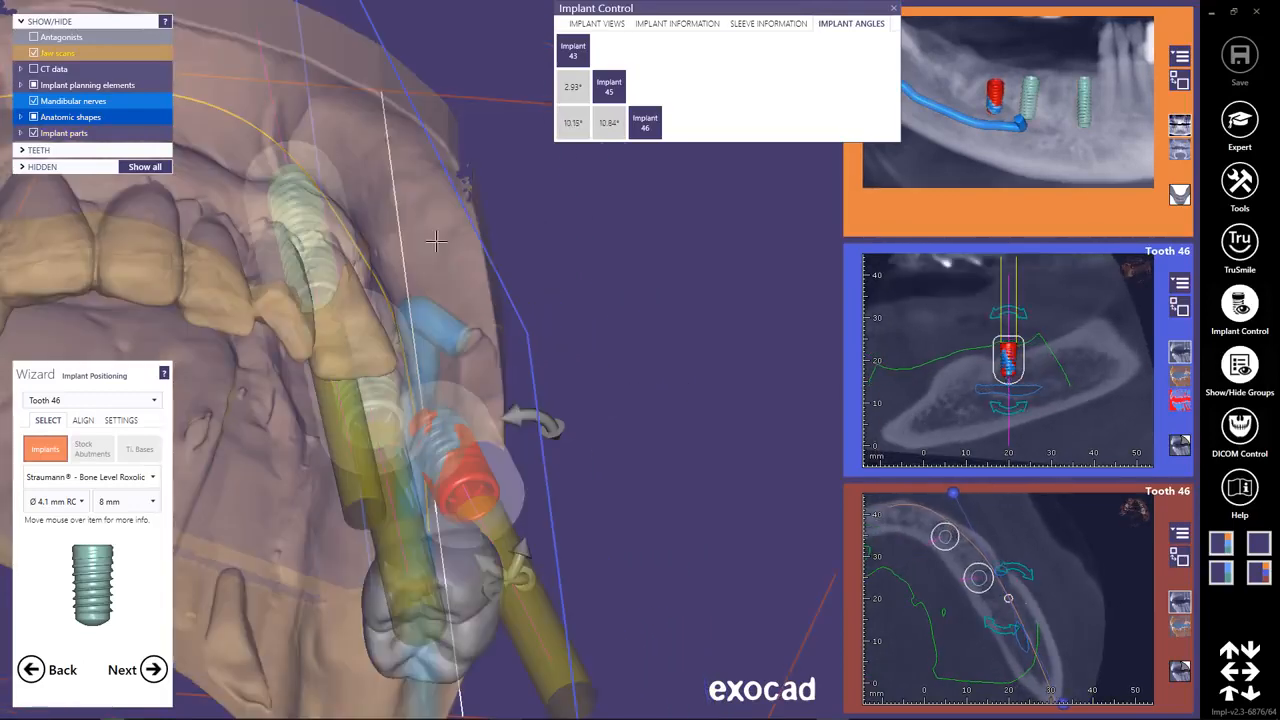
right_drag(458, 312, 386, 425)
drag(362, 400, 354, 398)
right_drag(354, 398, 360, 488)
drag(412, 454, 441, 462)
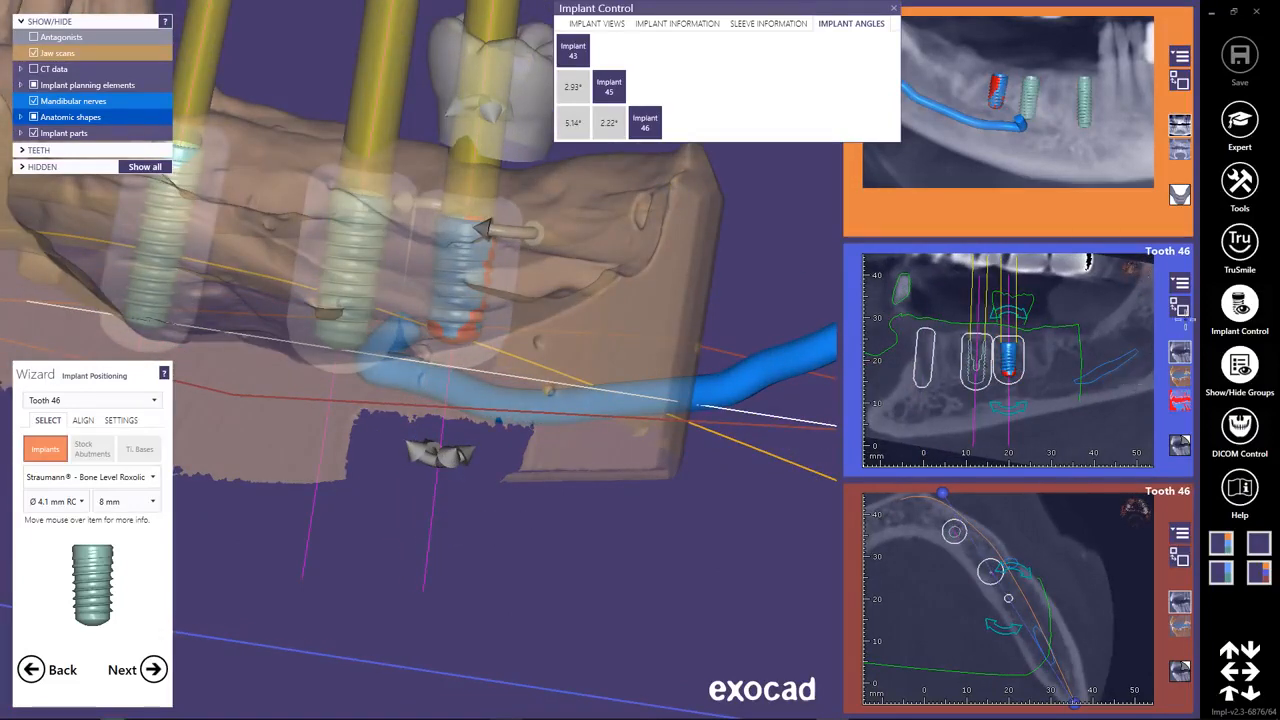
Enlarge the tooth 46 cross-section and center the implant in the jawbone using slices around its axis.
click(1181, 309)
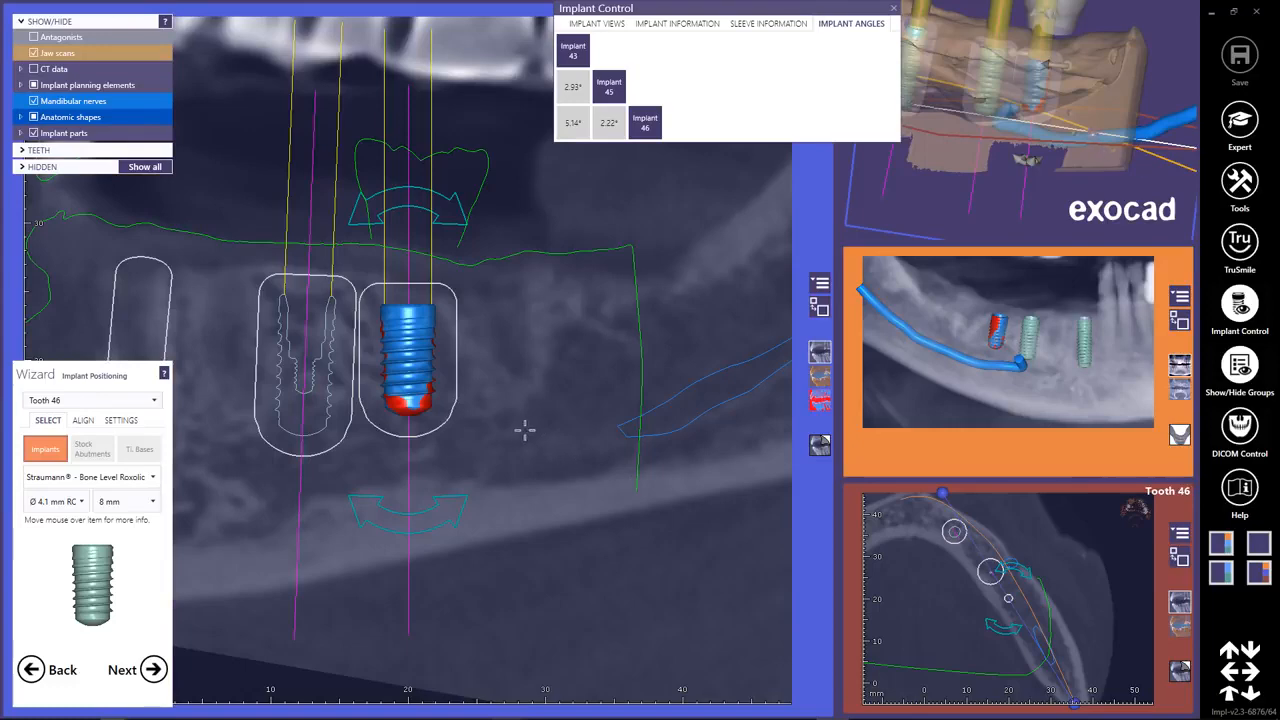
right_drag(553, 445, 712, 445)
right_drag(620, 425, 529, 403)
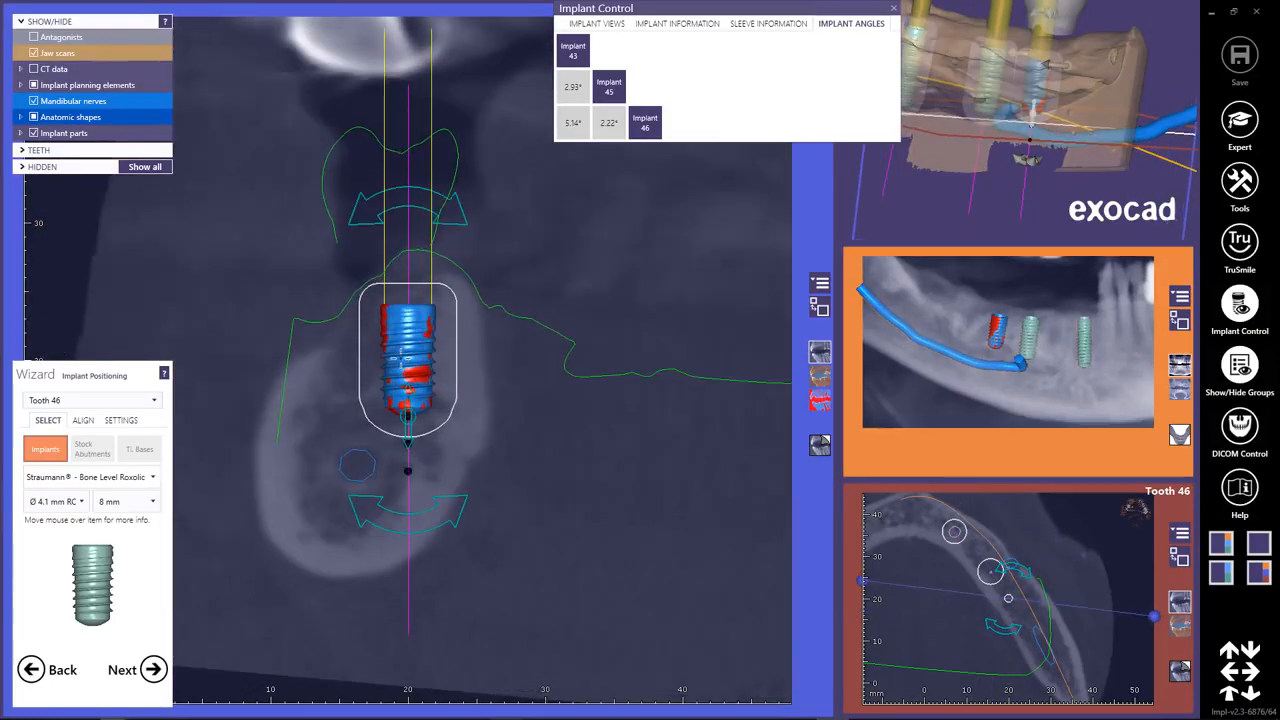
drag(401, 358, 405, 358)
right_drag(485, 385, 526, 386)
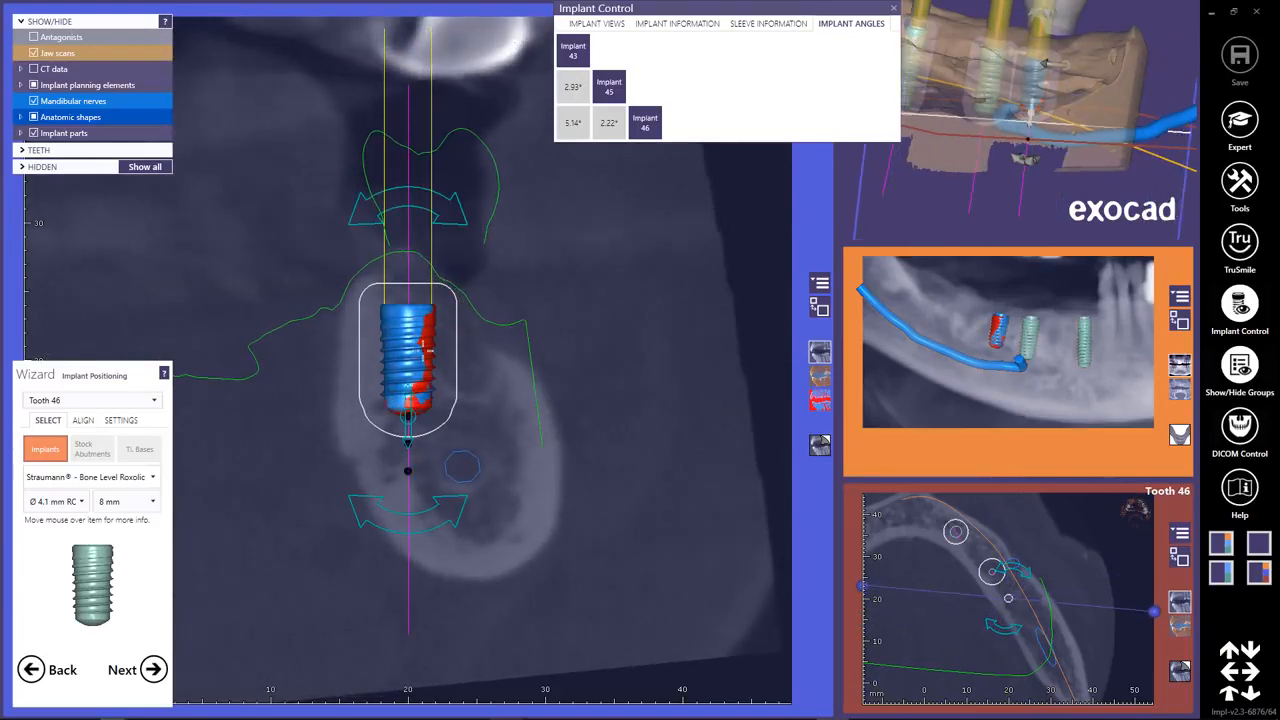
drag(428, 351, 430, 352)
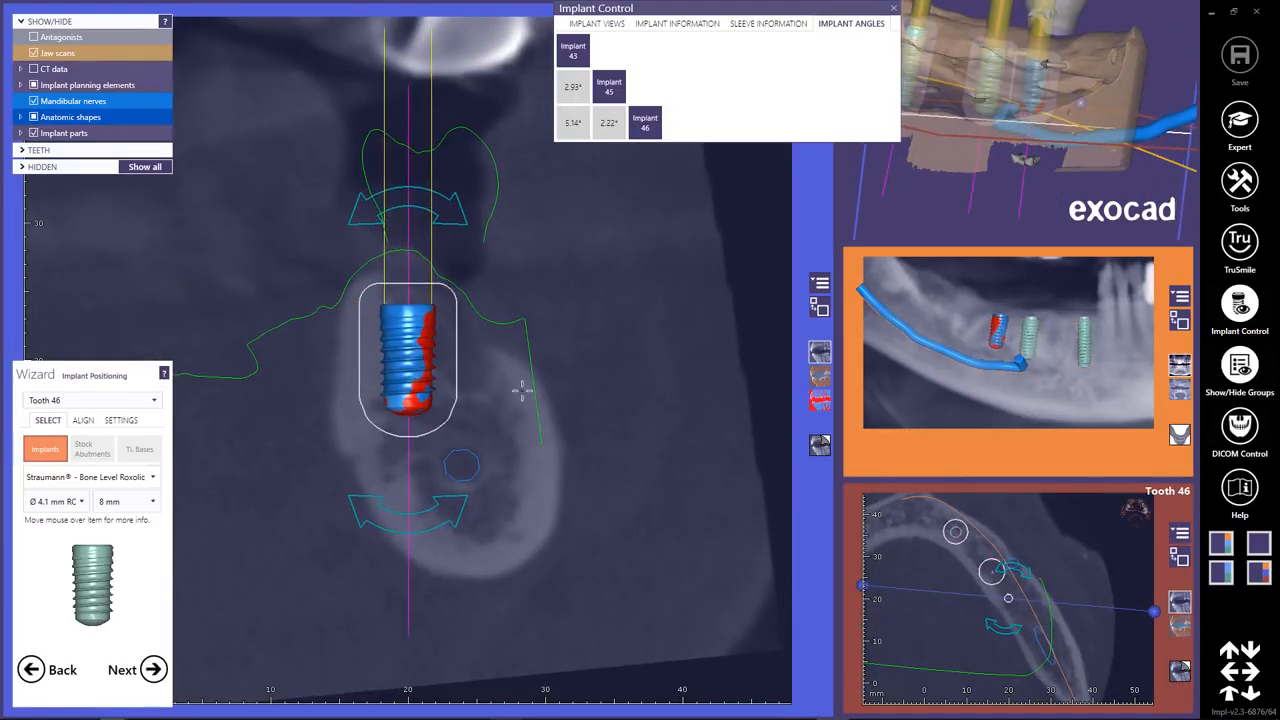
right_drag(522, 391, 338, 391)
right_drag(566, 411, 537, 411)
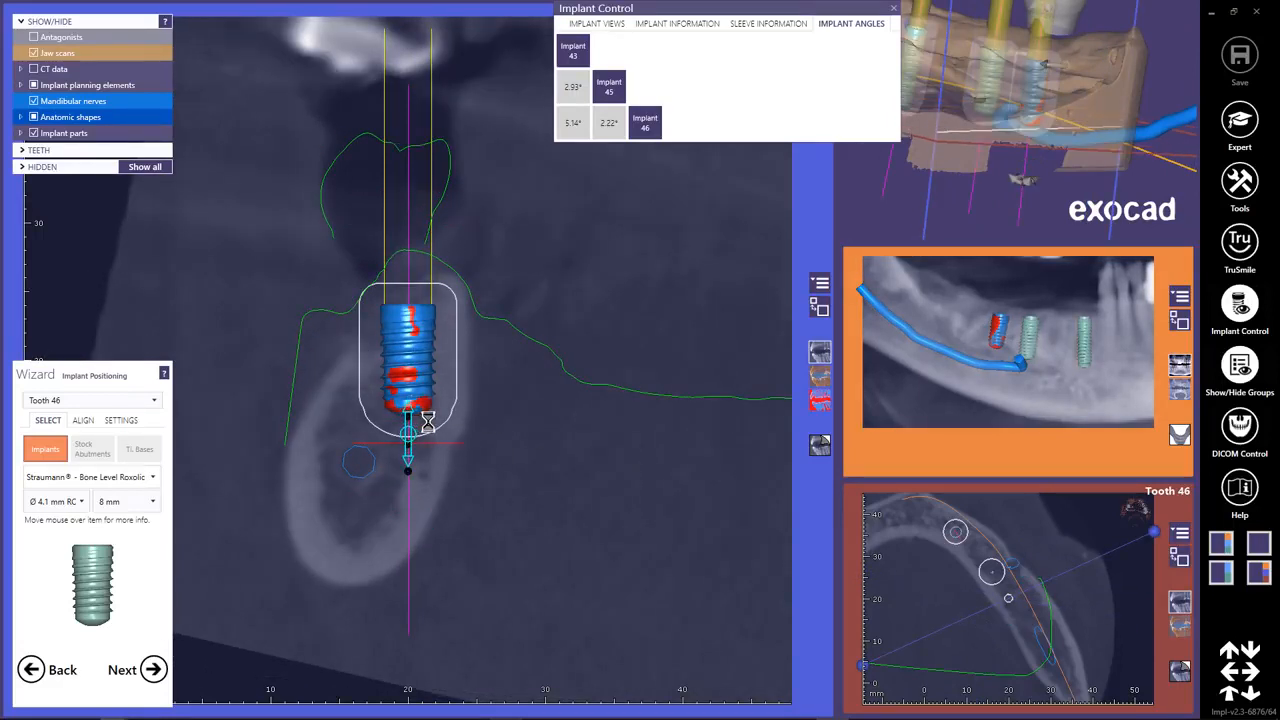
Set implant 46's length to 10 mm and check its distance to the mandibular canal in rotated slices.
right_drag(538, 445, 580, 466)
scroll(408, 360, down, 12)
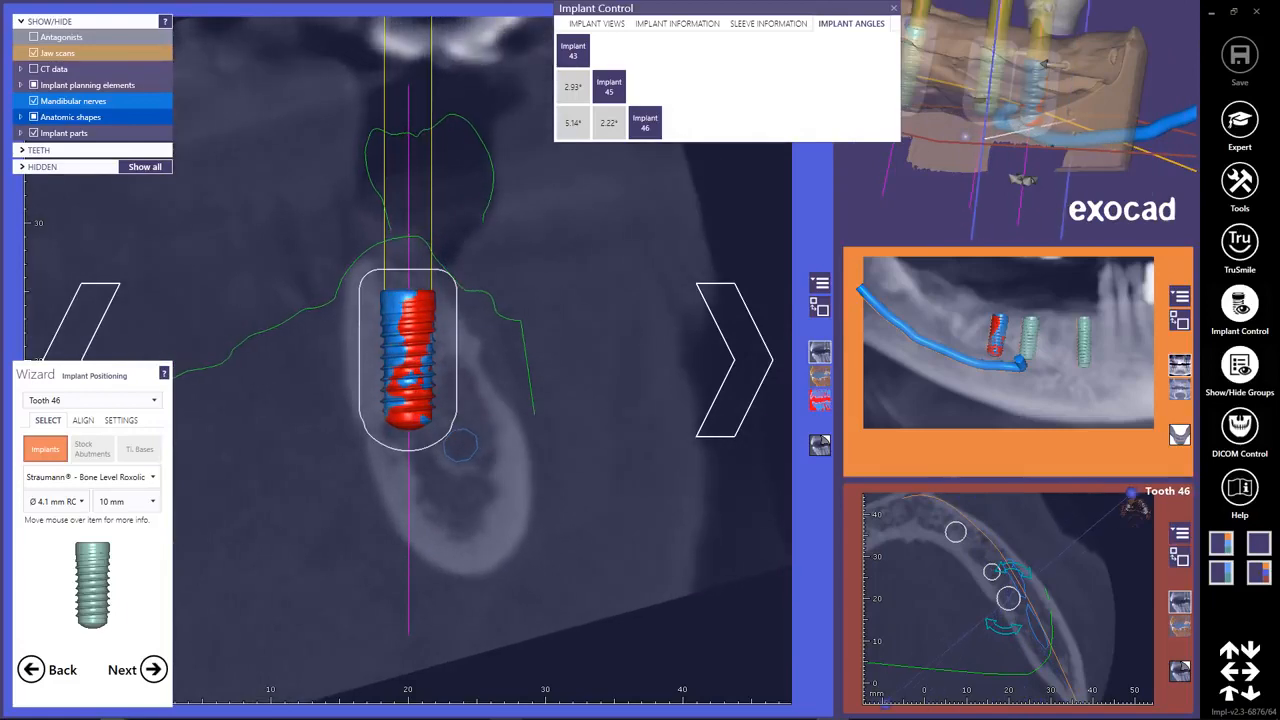
right_drag(566, 467, 611, 469)
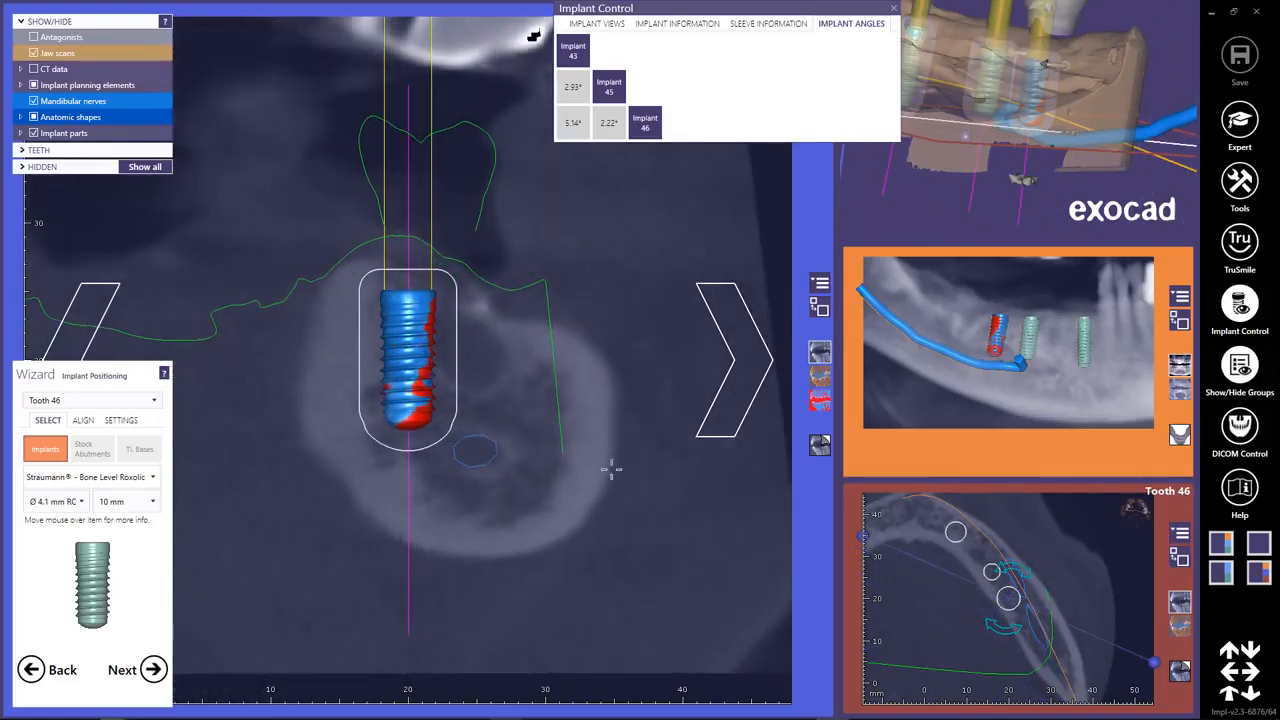
Show all anatomic shapes in the enlarged 3D view to review the implants, and proceed to sleeve placement.
click(820, 308)
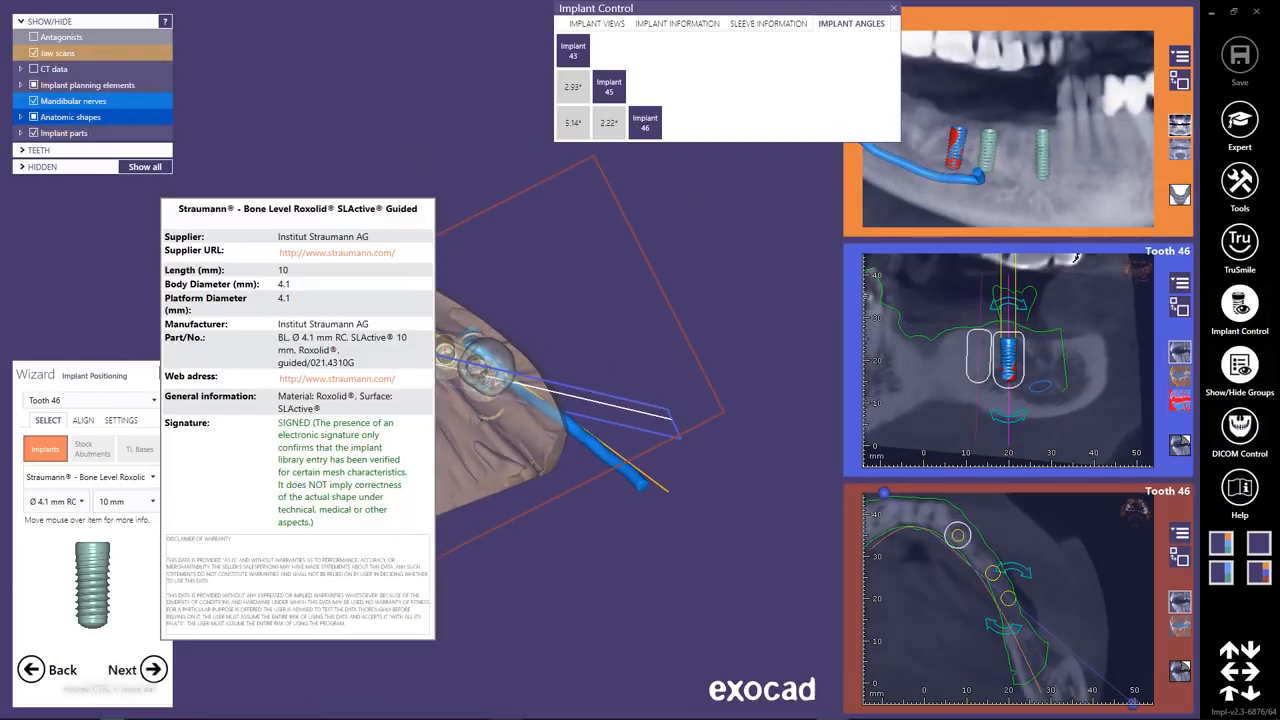
click(35, 118)
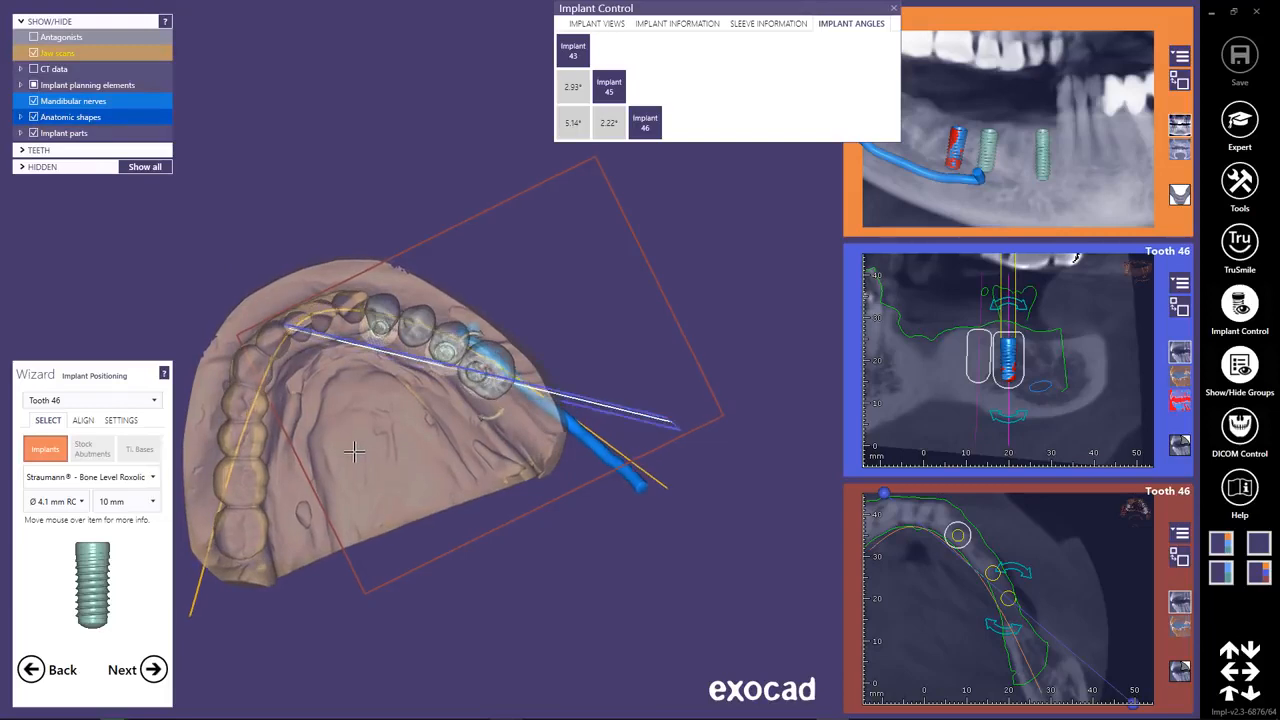
right_drag(354, 452, 357, 430)
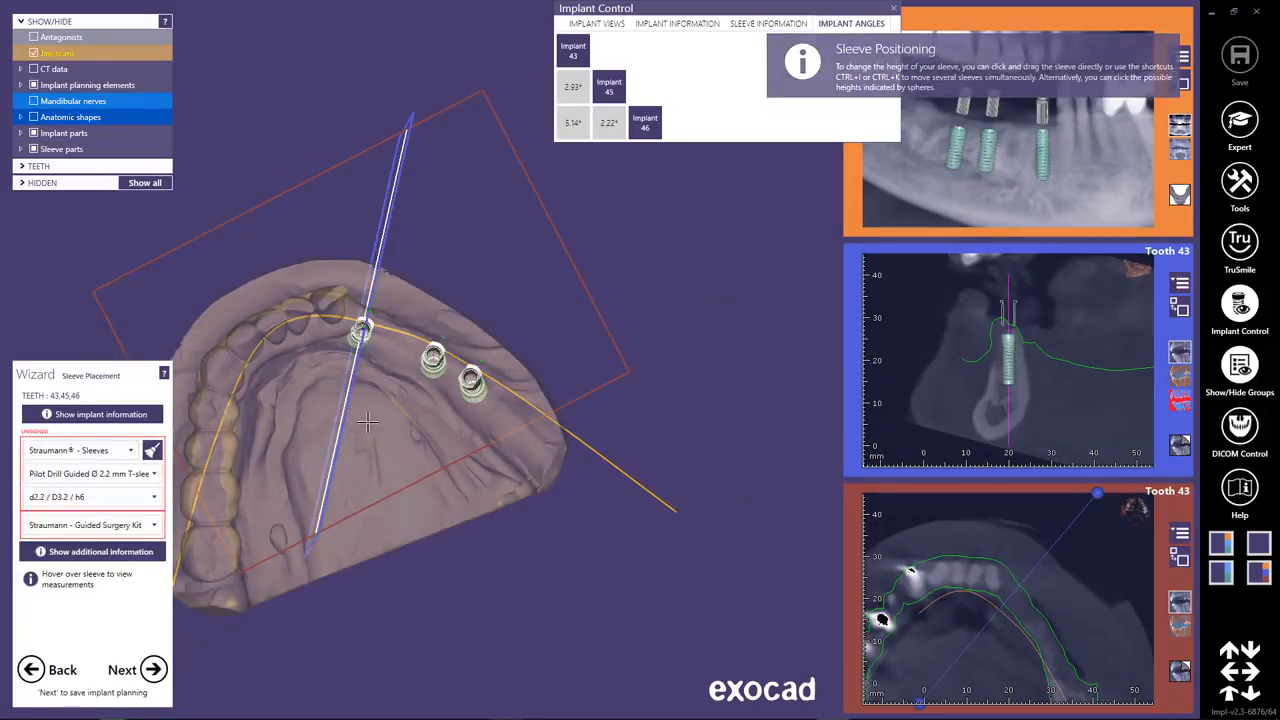
Assign the Fully Guided Ø 5.0 mm T-sleeve to teeth 43, 45 and 46.
mouse_move(370, 418)
right_down()
mouse_move(408, 416)
mouse_move(374, 411)
right_up()
click(393, 386)
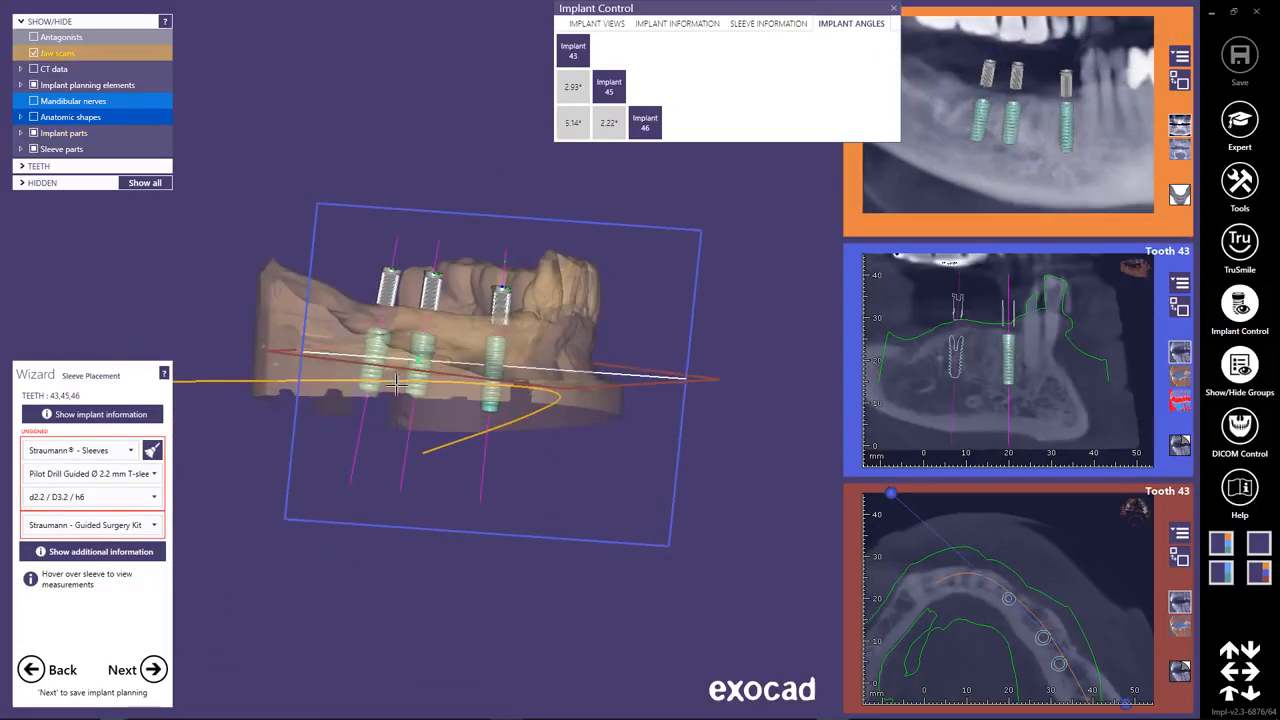
click(155, 475)
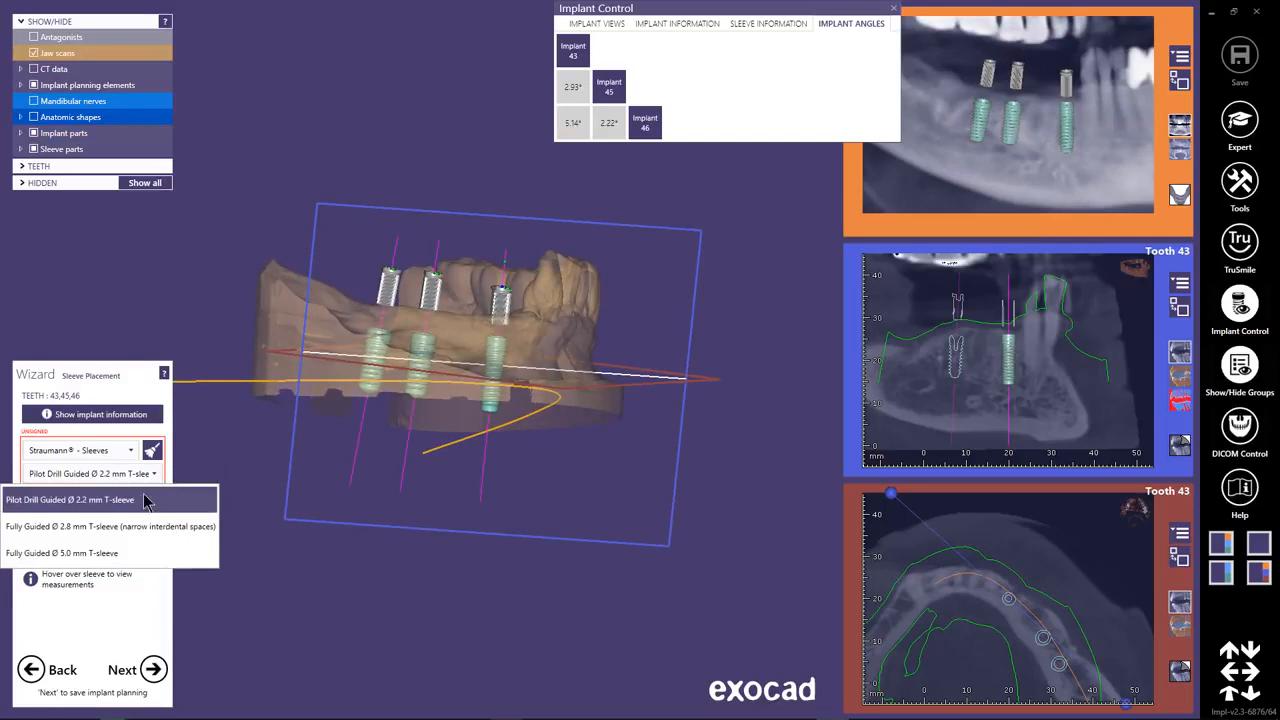
click(116, 555)
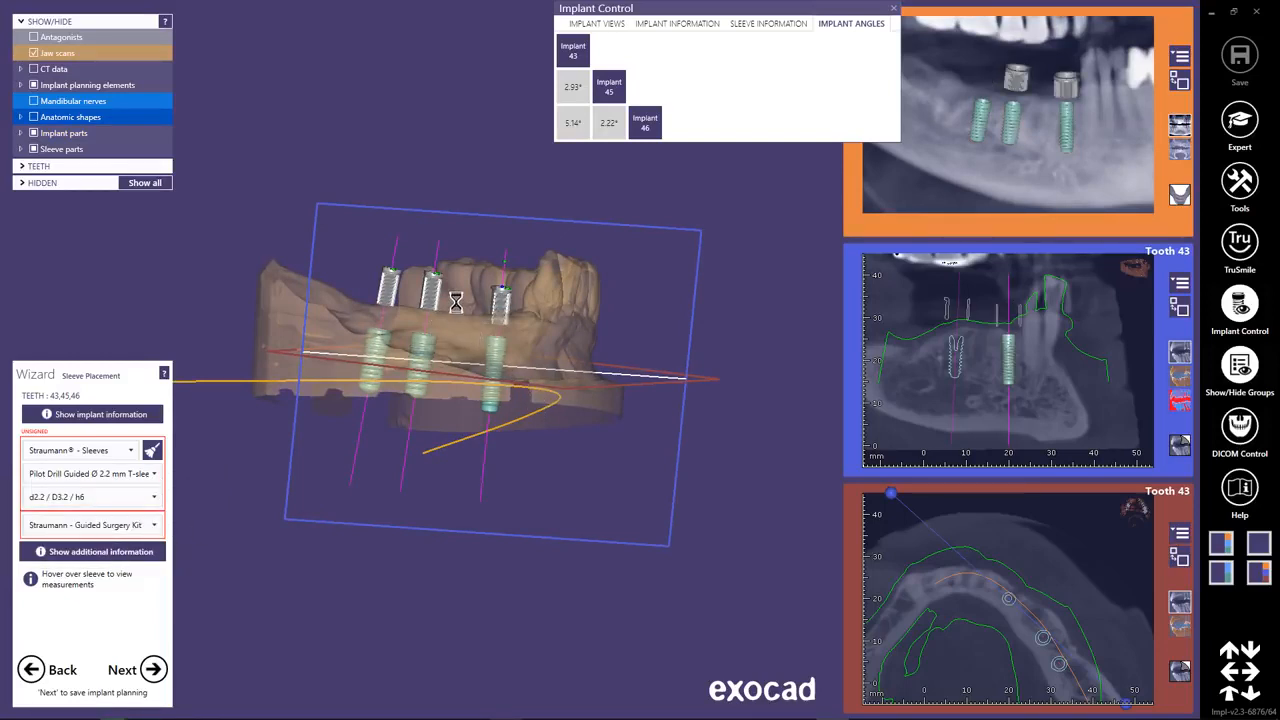
Raise the sleeve of implant 43 to the 12 mm level and adjust the heights of the sleeves at implants 45 and 46.
scroll(462, 311, up, 3)
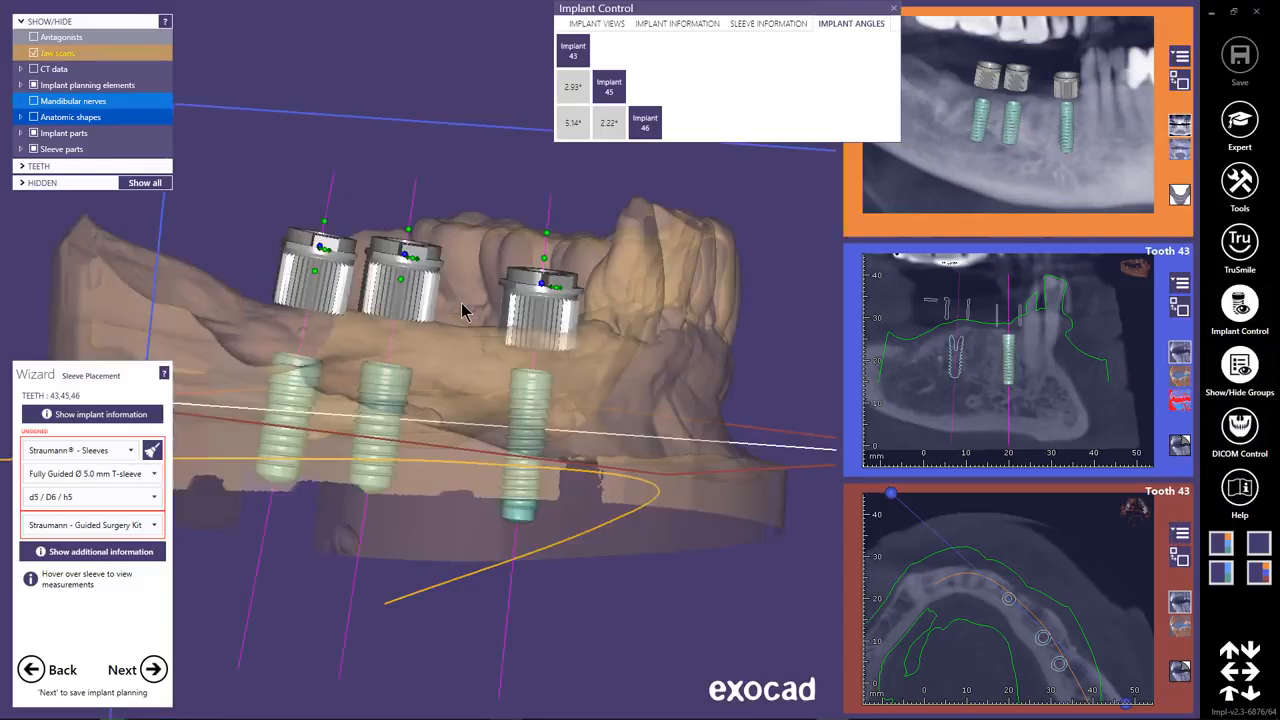
right_drag(467, 305, 578, 390)
mouse_move(555, 283)
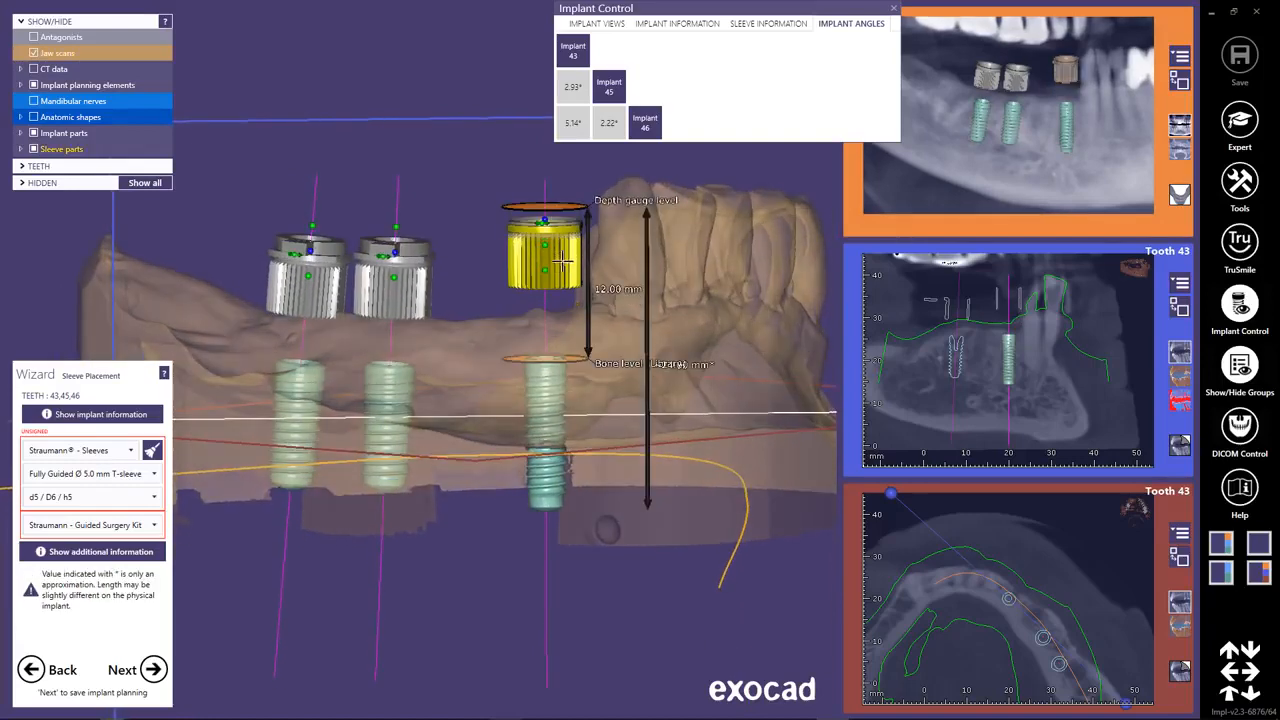
drag(408, 264, 408, 242)
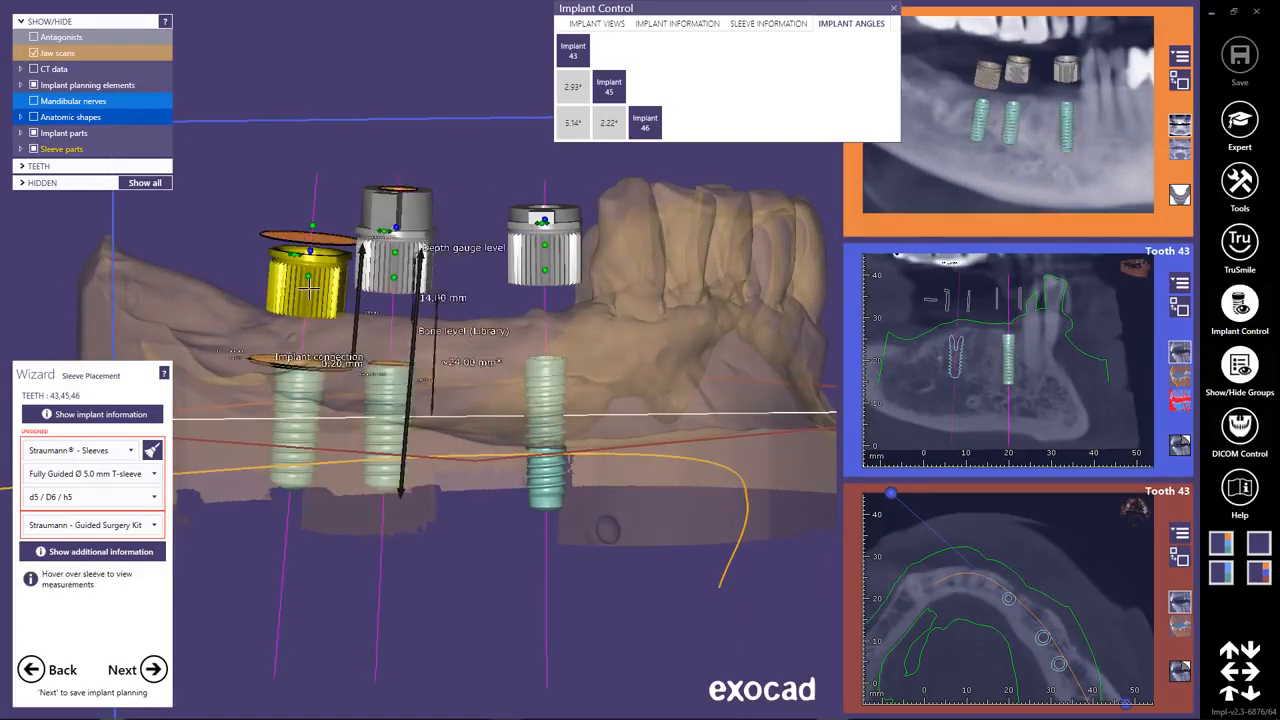
drag(301, 288, 302, 266)
right_drag(382, 348, 368, 318)
drag(338, 258, 326, 284)
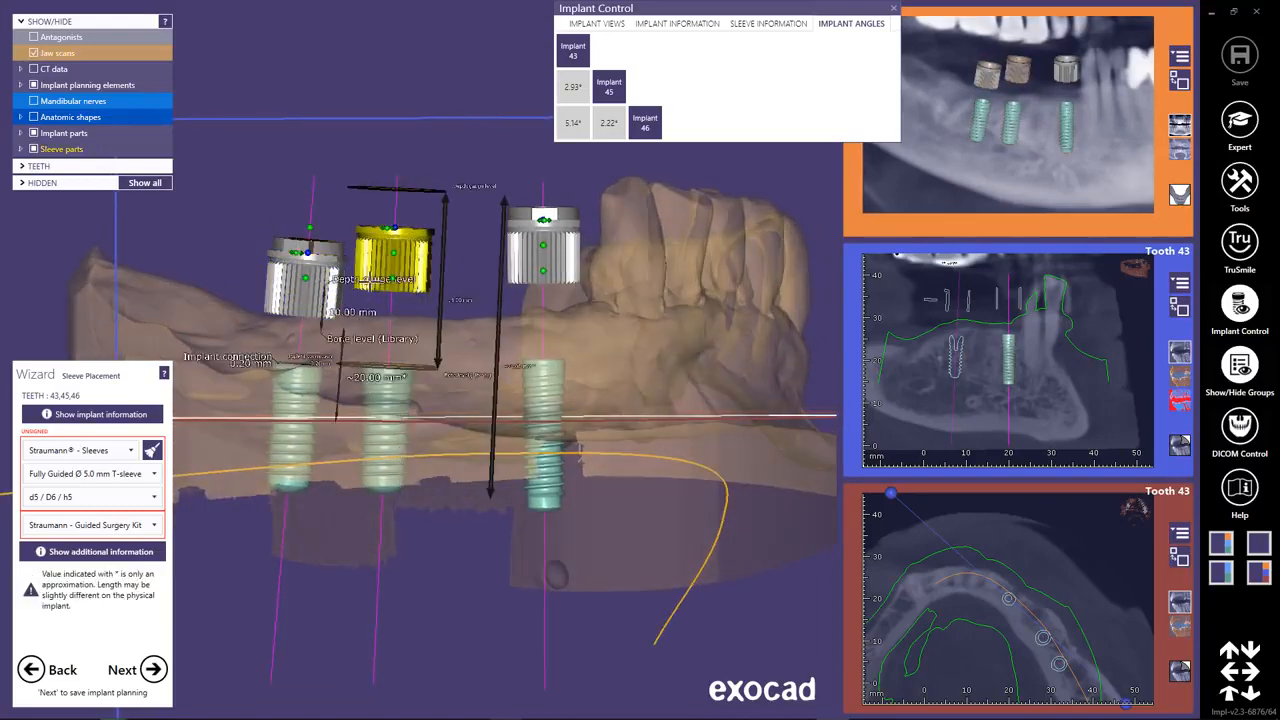
Check and align the rotation of the sleeves at implants 43, 45 and 46, and approve the completed implant planning.
right_drag(313, 288, 333, 400)
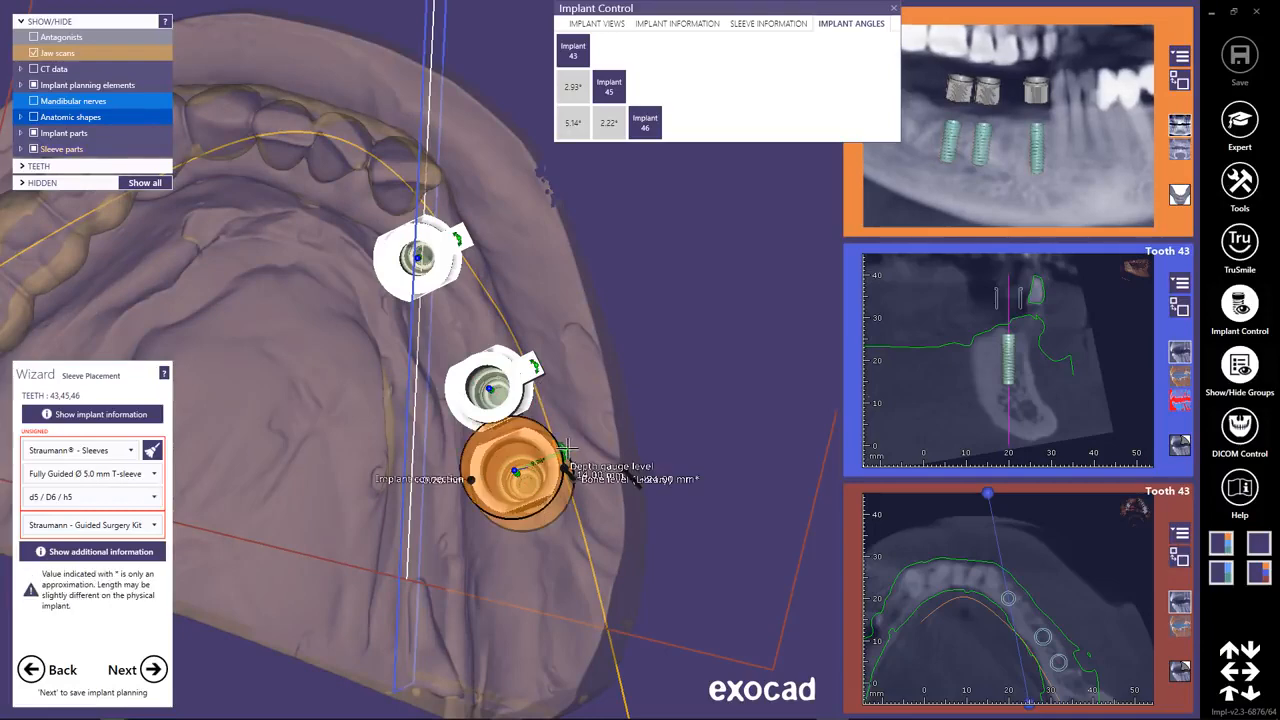
mouse_move(397, 433)
right_down()
mouse_move(387, 411)
mouse_move(393, 430)
right_up()
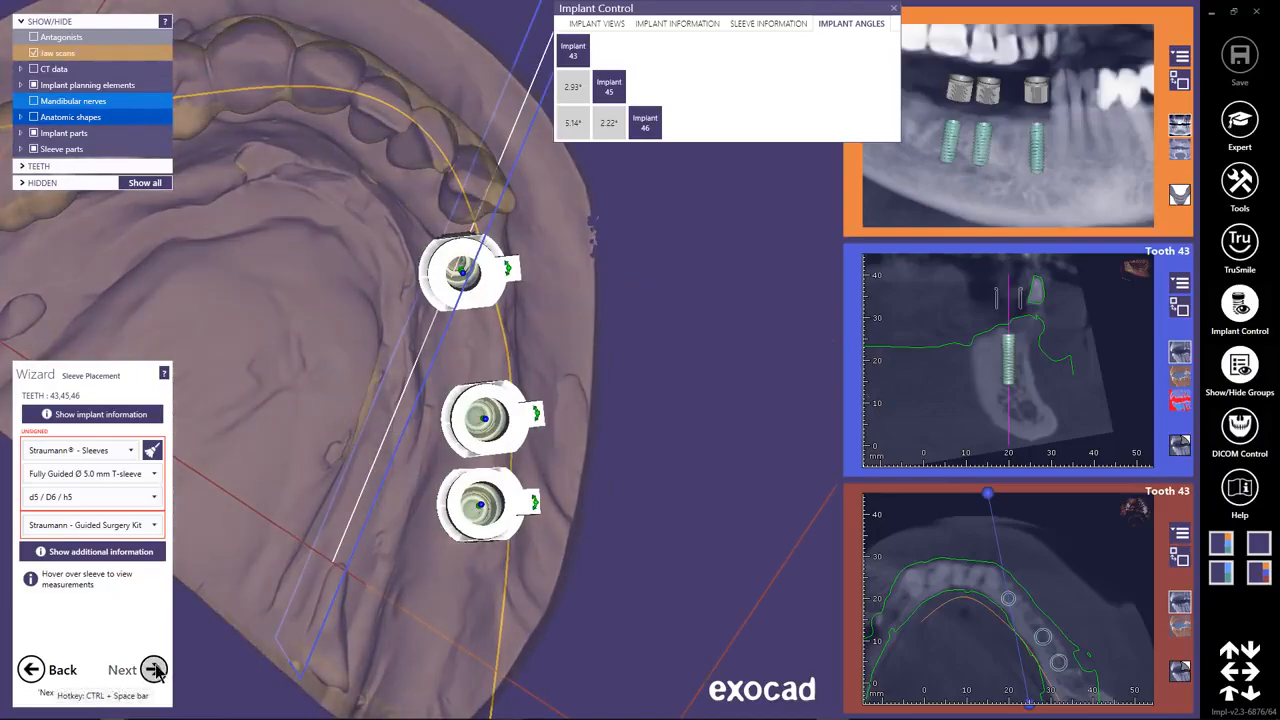
click(154, 670)
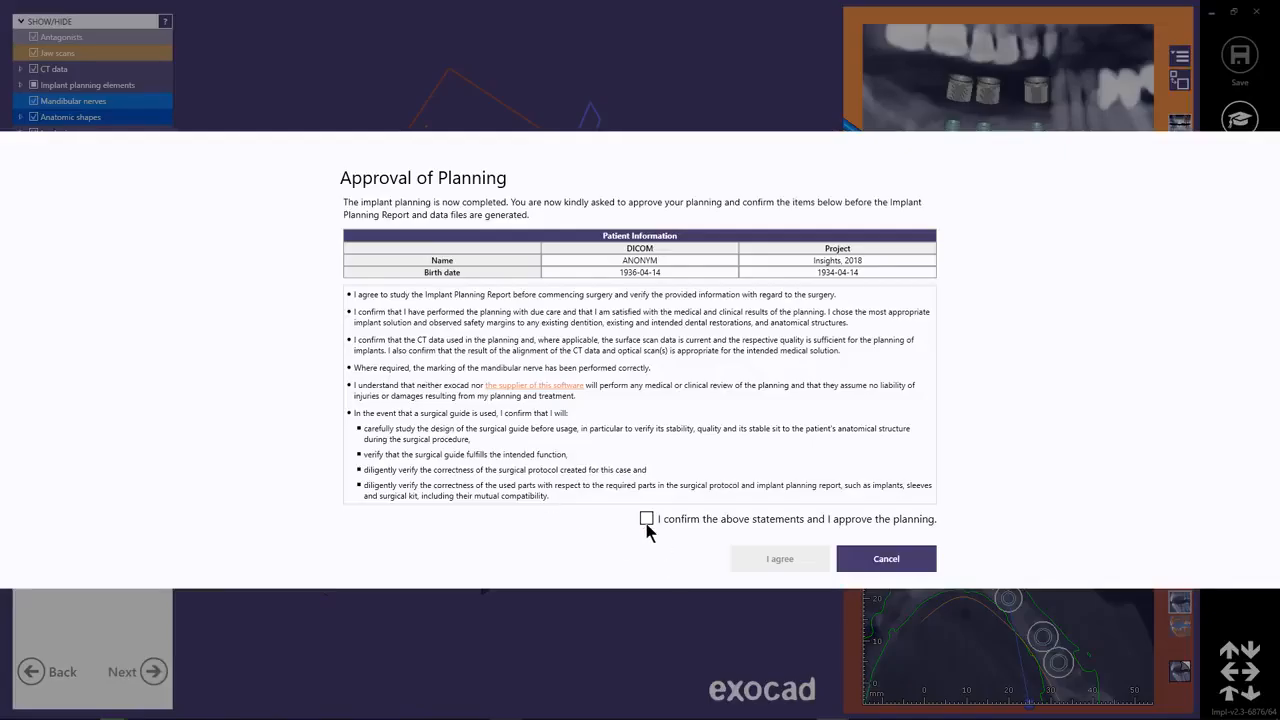
click(646, 519)
click(779, 560)
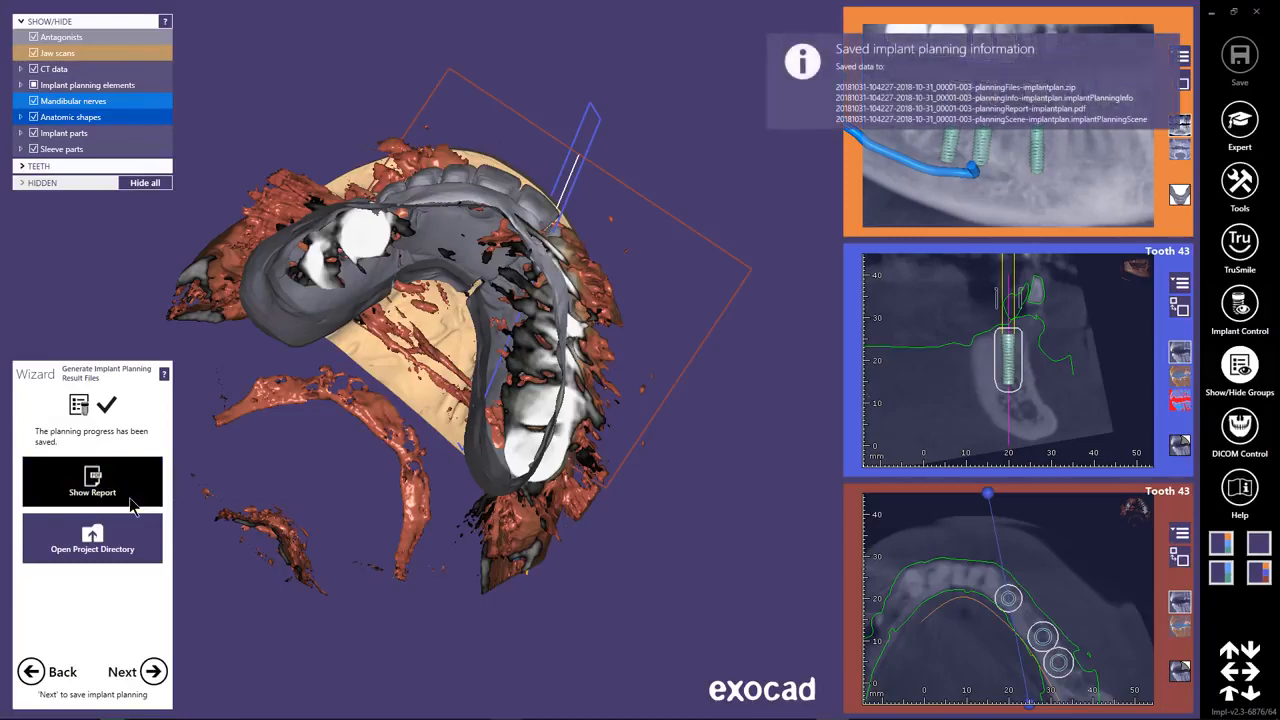
Open the Implant Planning Report, review its implant details and cross-section pages, and close it.
click(132, 505)
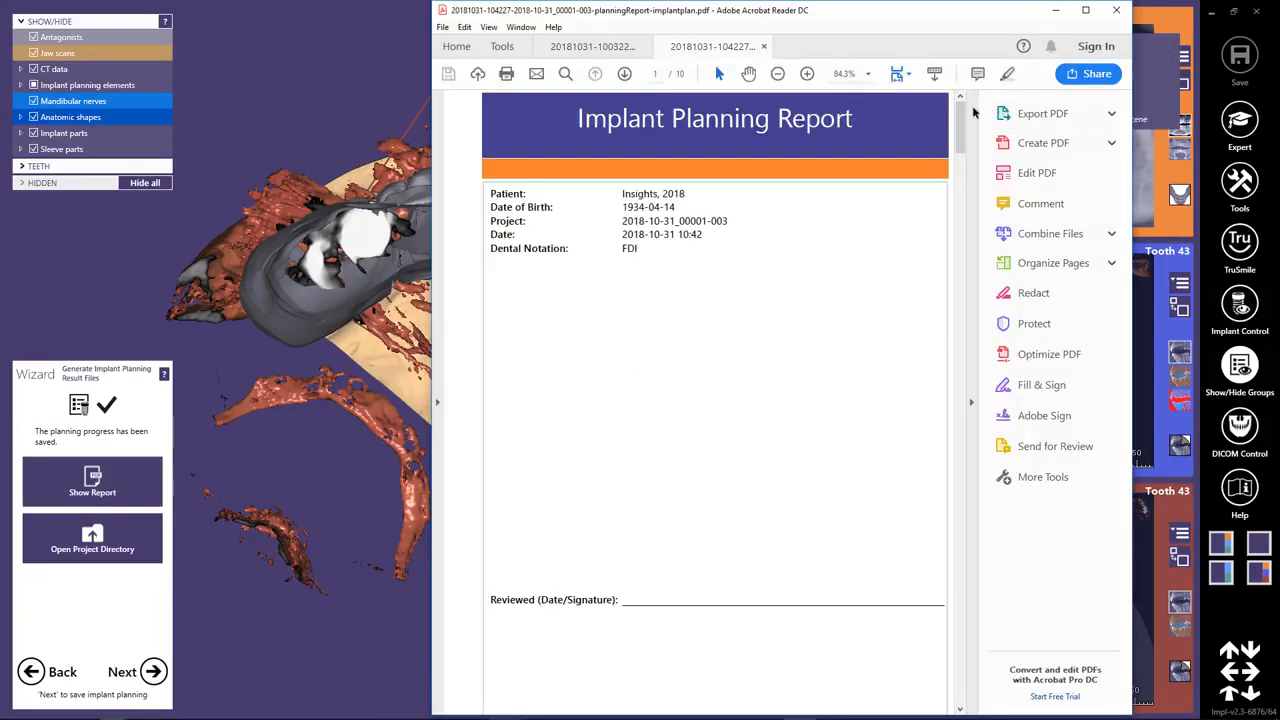
drag(960, 115, 961, 553)
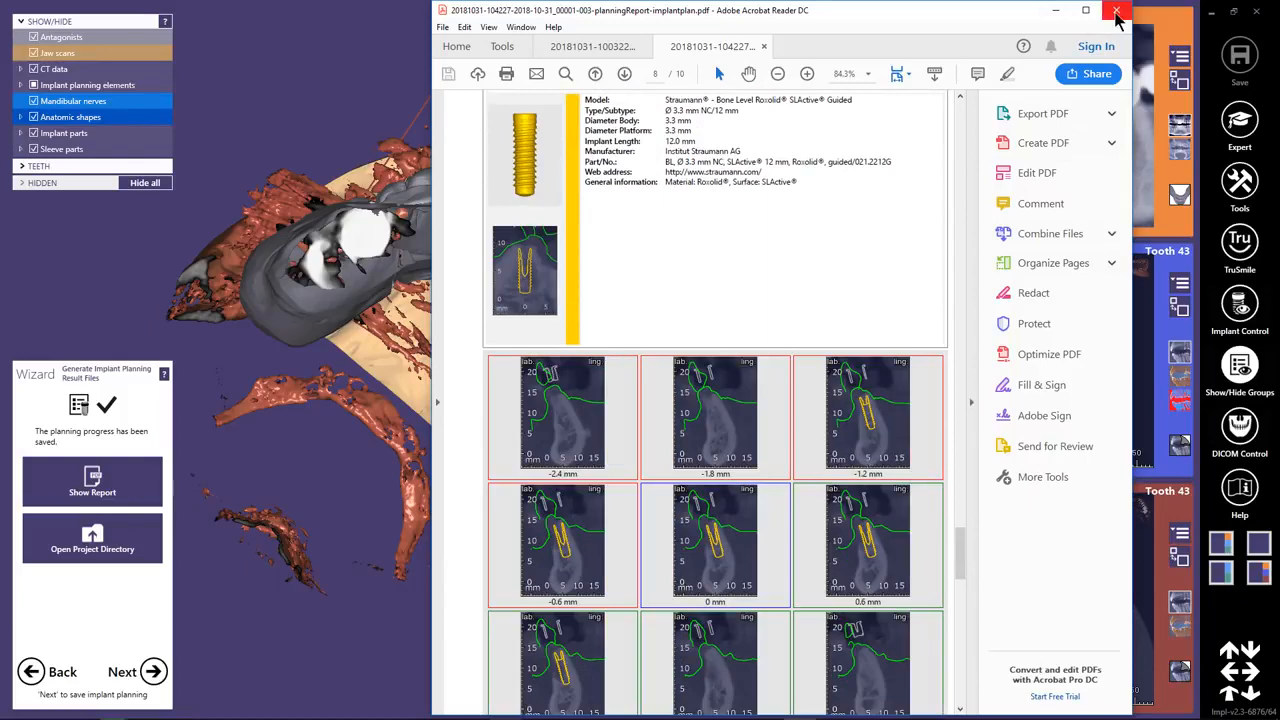
click(1117, 12)
click(722, 392)
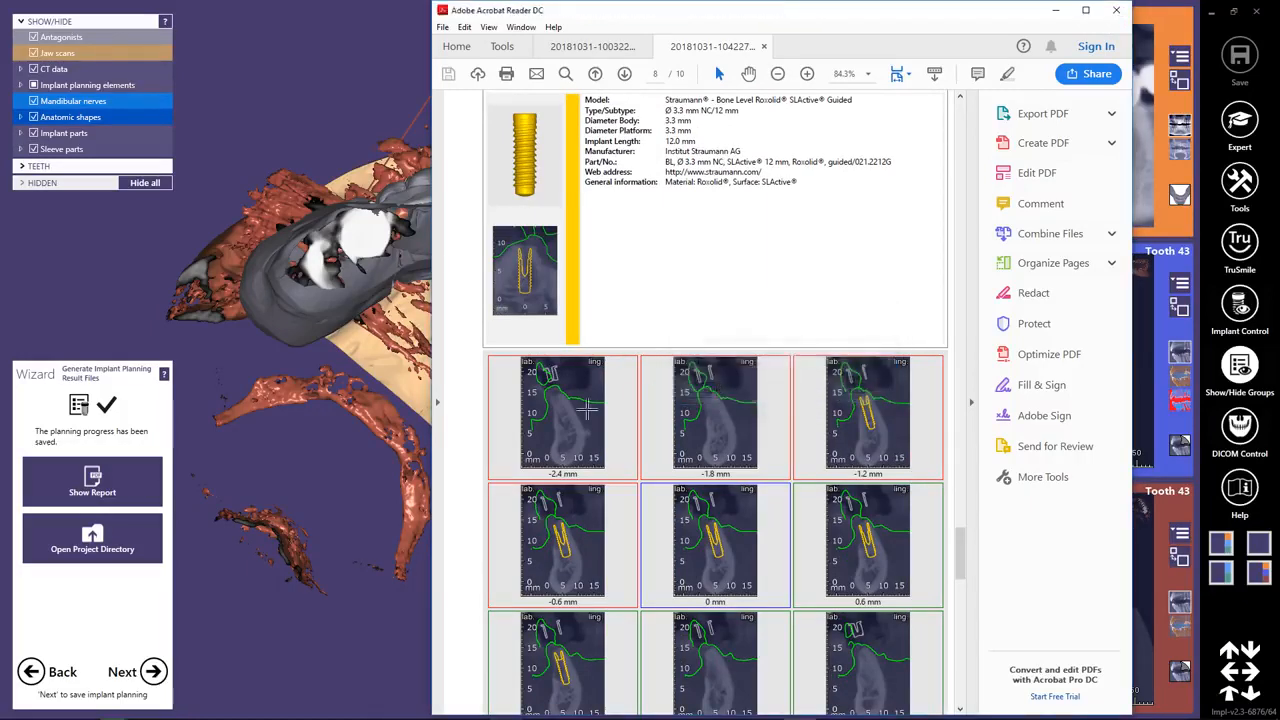
Proceed to the sleeve mount design and set a minimum base thickness of 2 mm and a height of 7 mm.
click(153, 672)
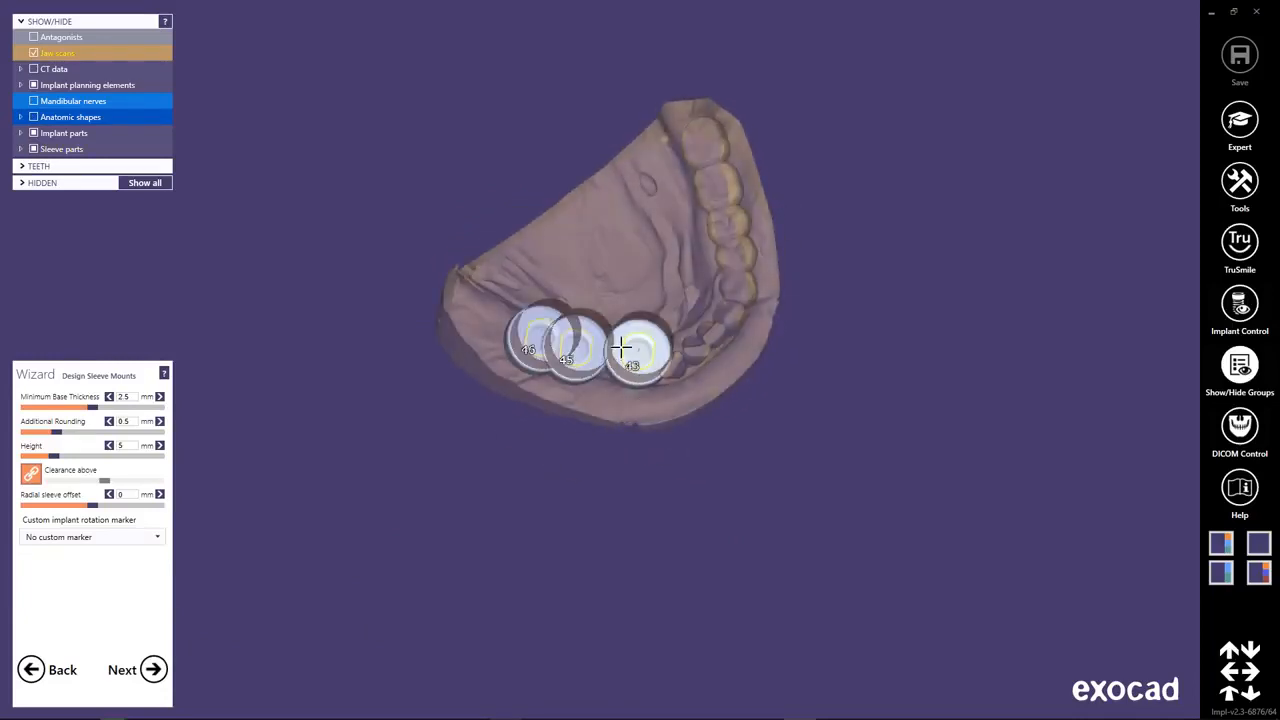
scroll(623, 349, up, 5)
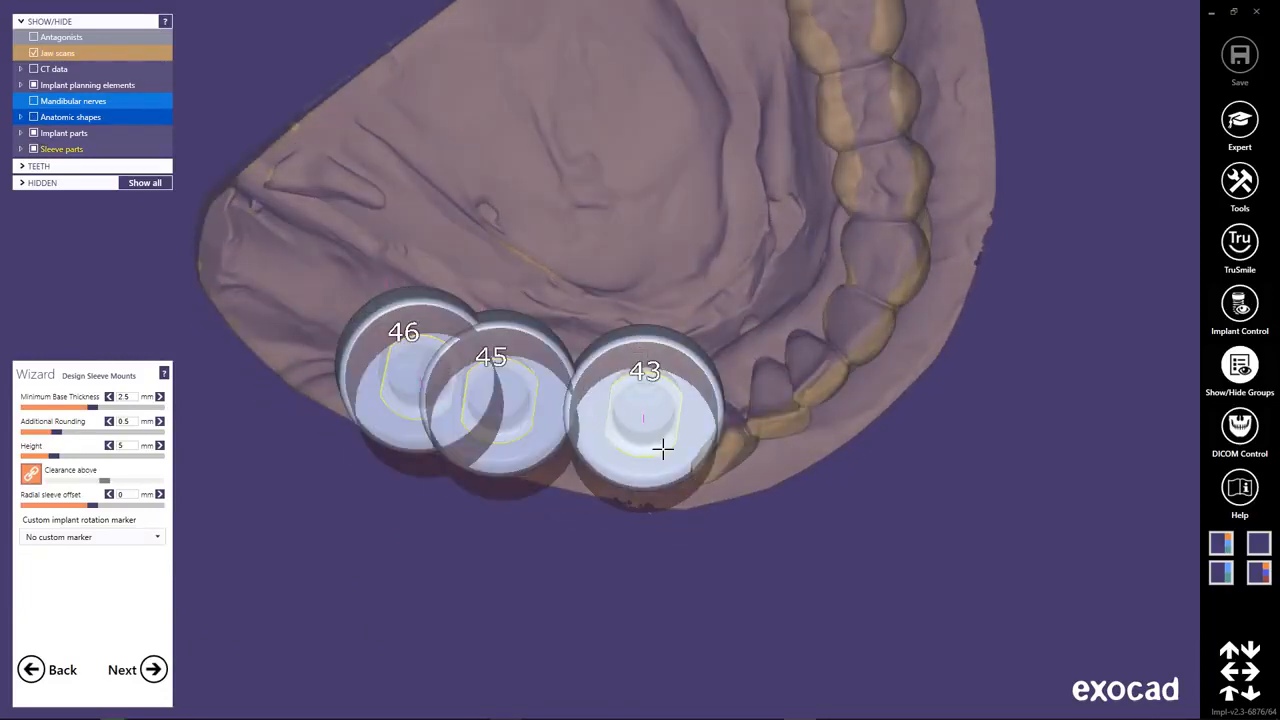
right_drag(663, 449, 625, 420)
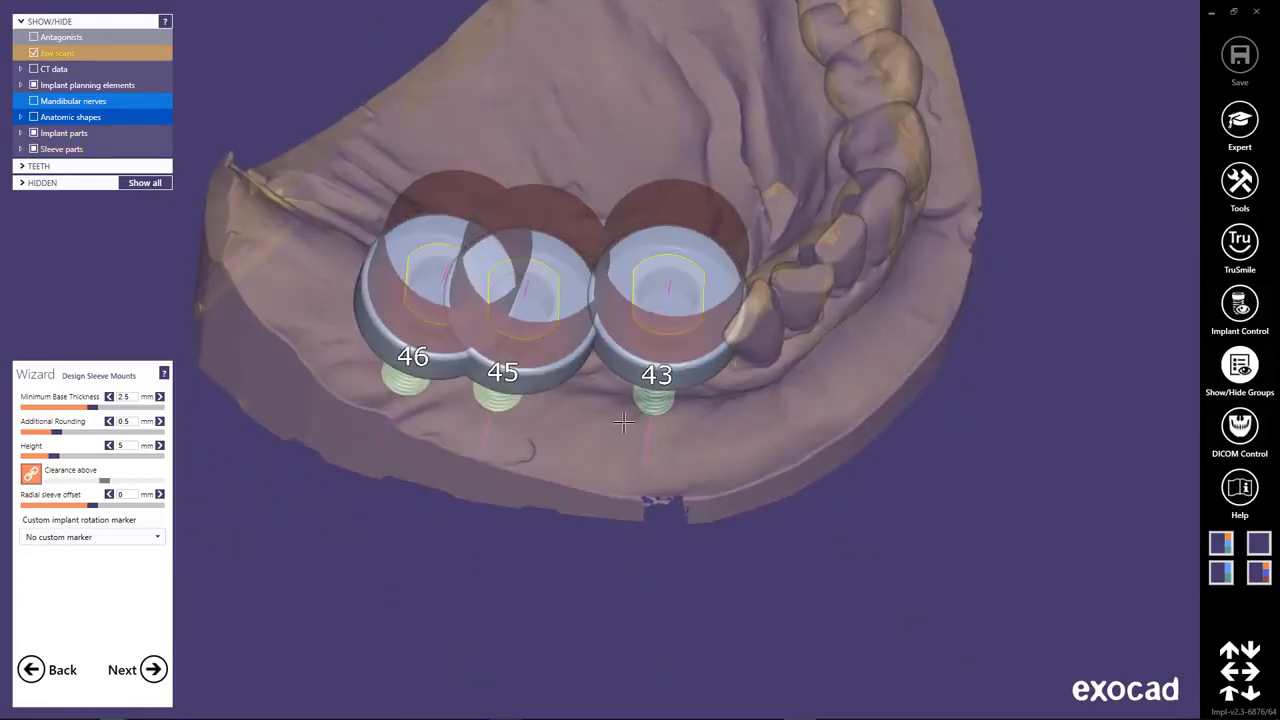
click(121, 397)
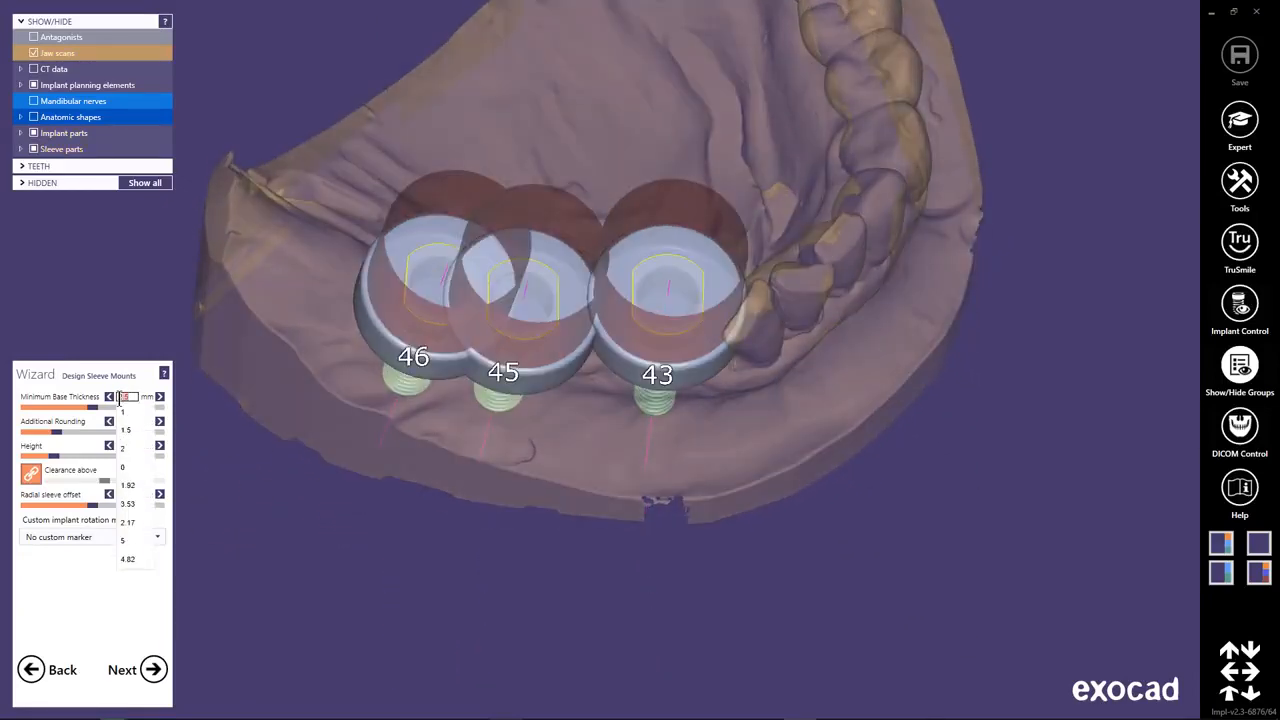
click(131, 447)
right_drag(556, 418, 562, 446)
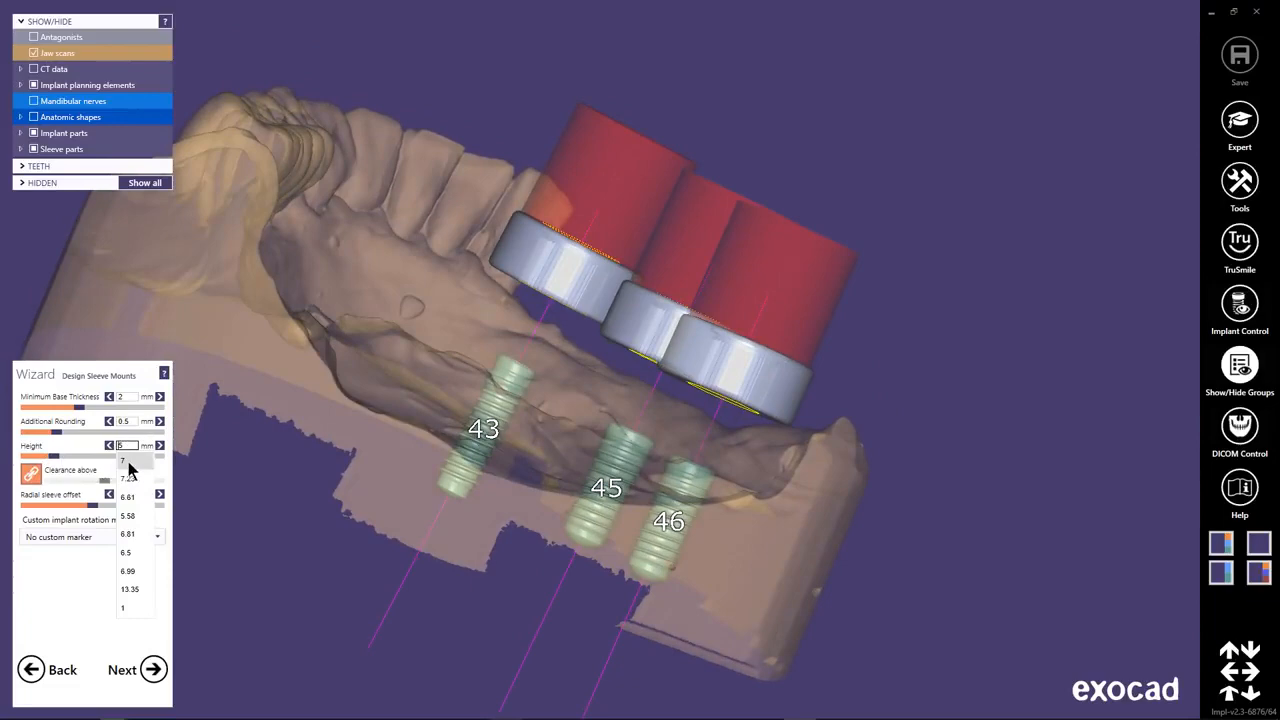
click(127, 462)
Set the clearance above the sleeve mounts to 6.5 mm, independently of the linked default.
right_drag(507, 452, 511, 452)
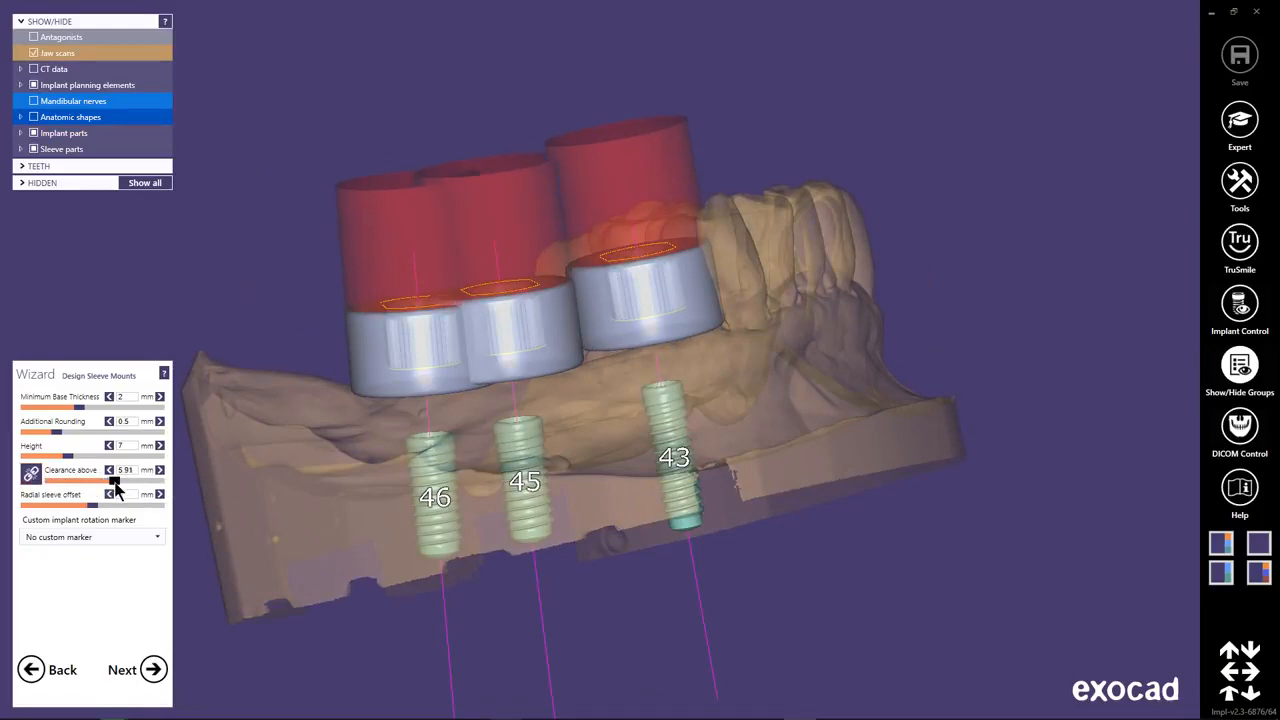
right_drag(700, 333, 701, 334)
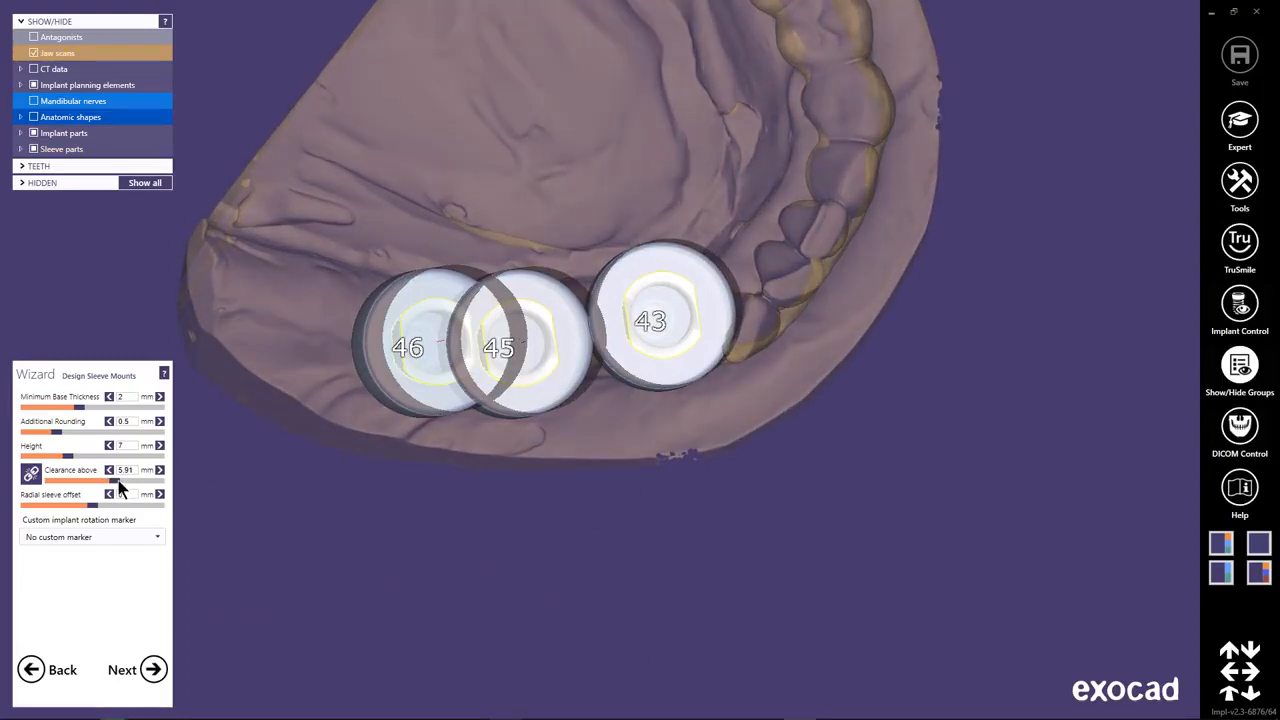
drag(120, 486, 118, 486)
right_drag(606, 297, 630, 358)
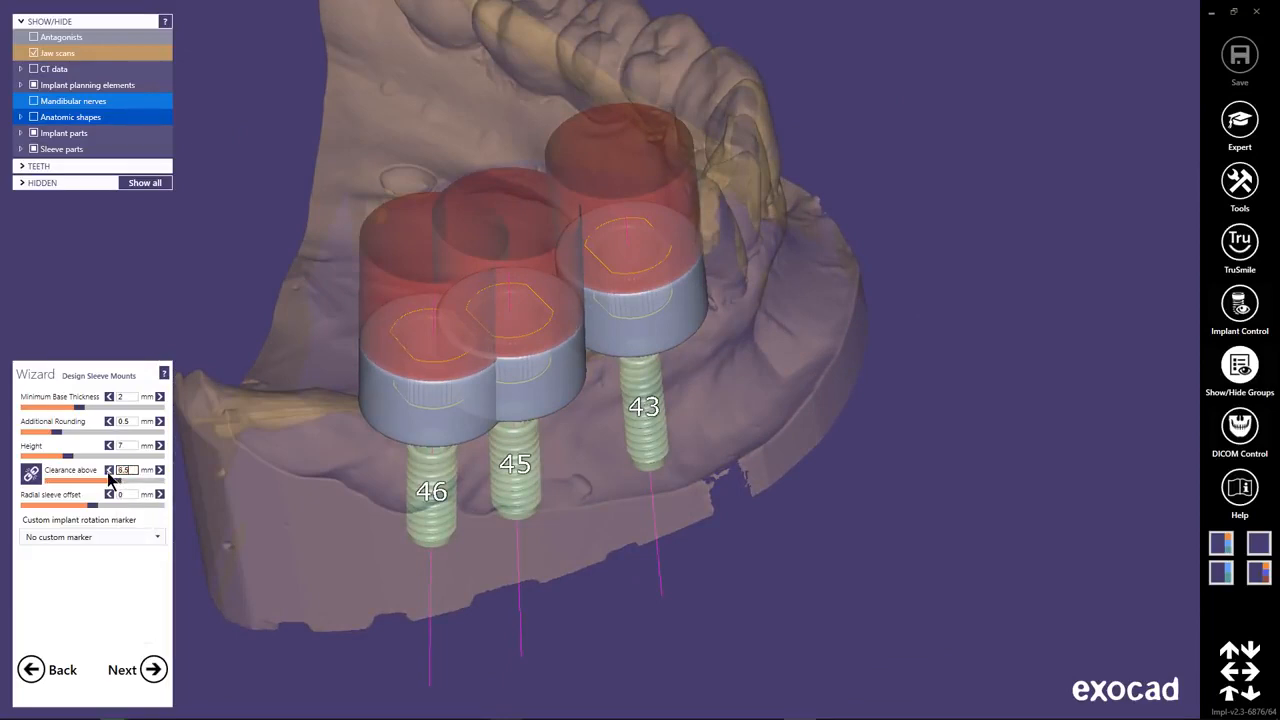
key(Return)
right_drag(705, 276, 776, 285)
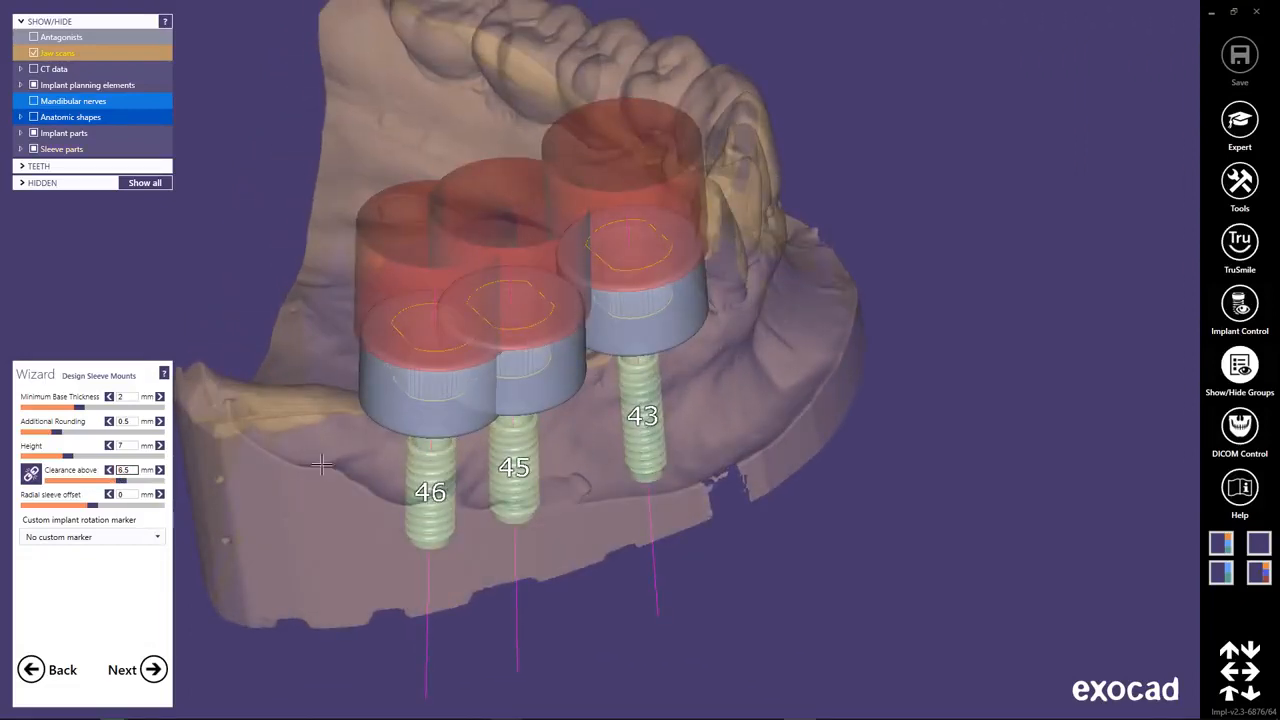
Generate the surgical guide bottom from the current insertion direction with the preset undercut block-out and smoothing values.
click(153, 670)
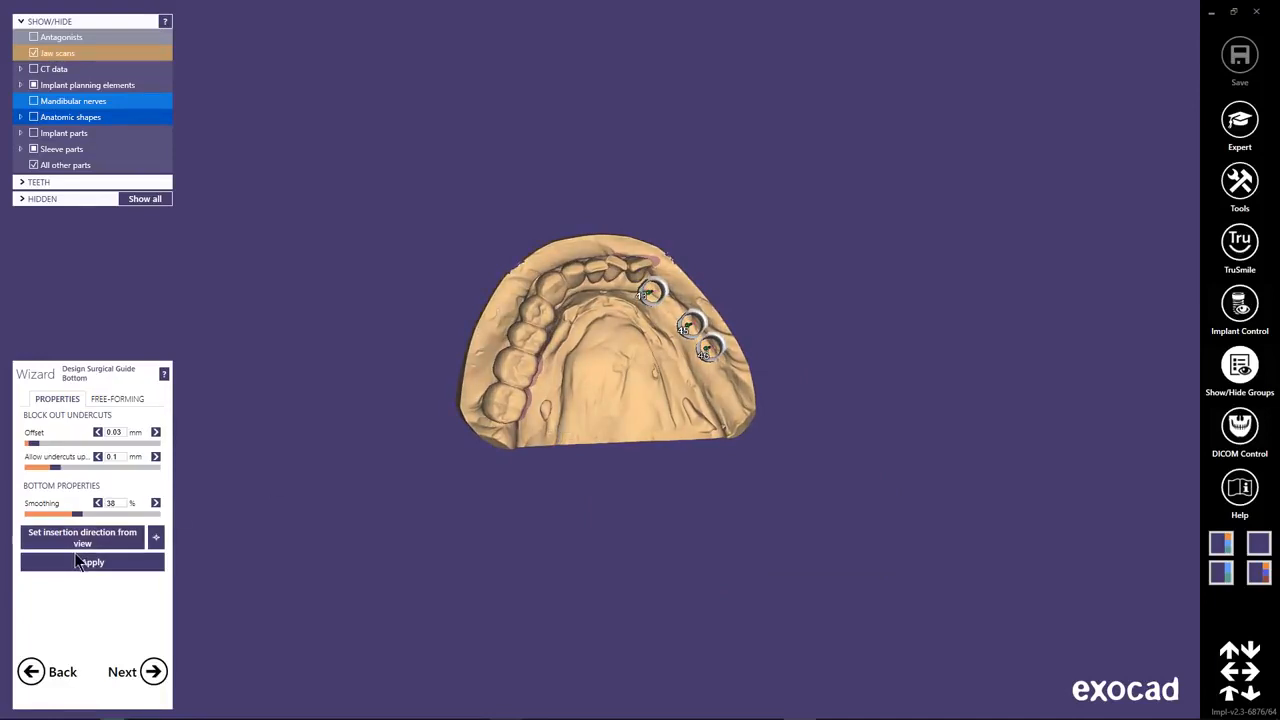
click(127, 564)
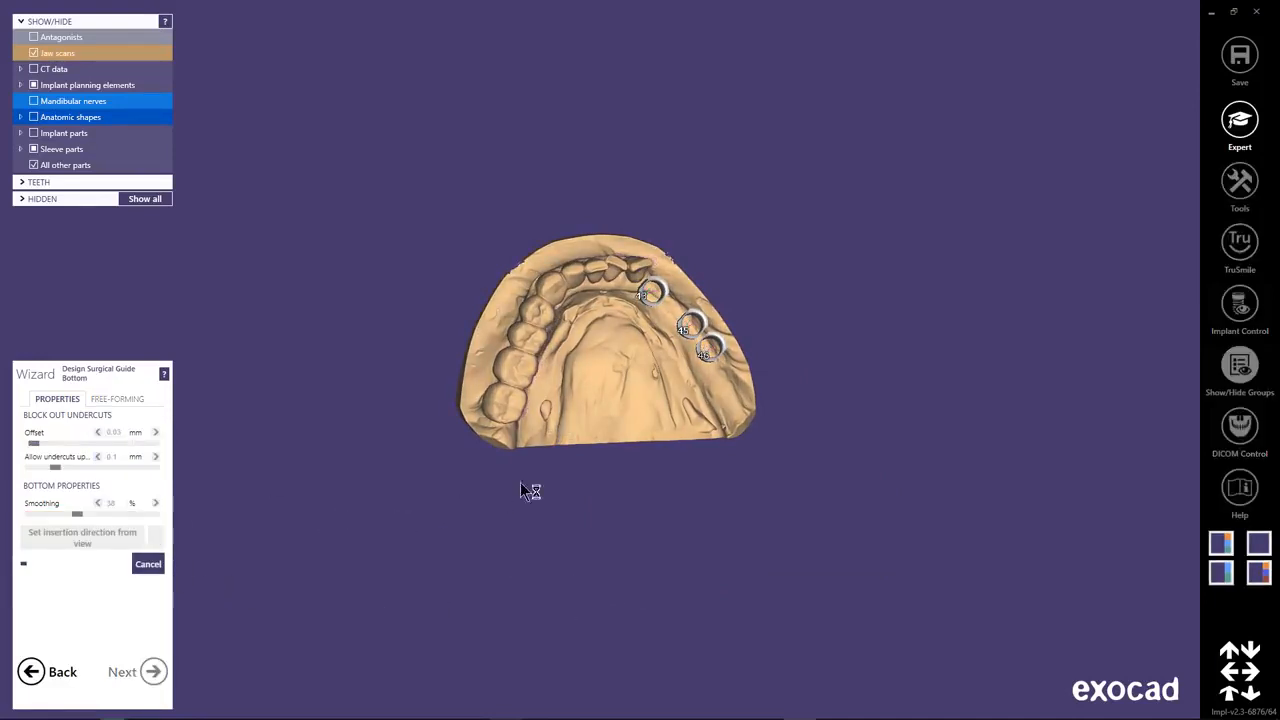
right_drag(522, 418, 670, 342)
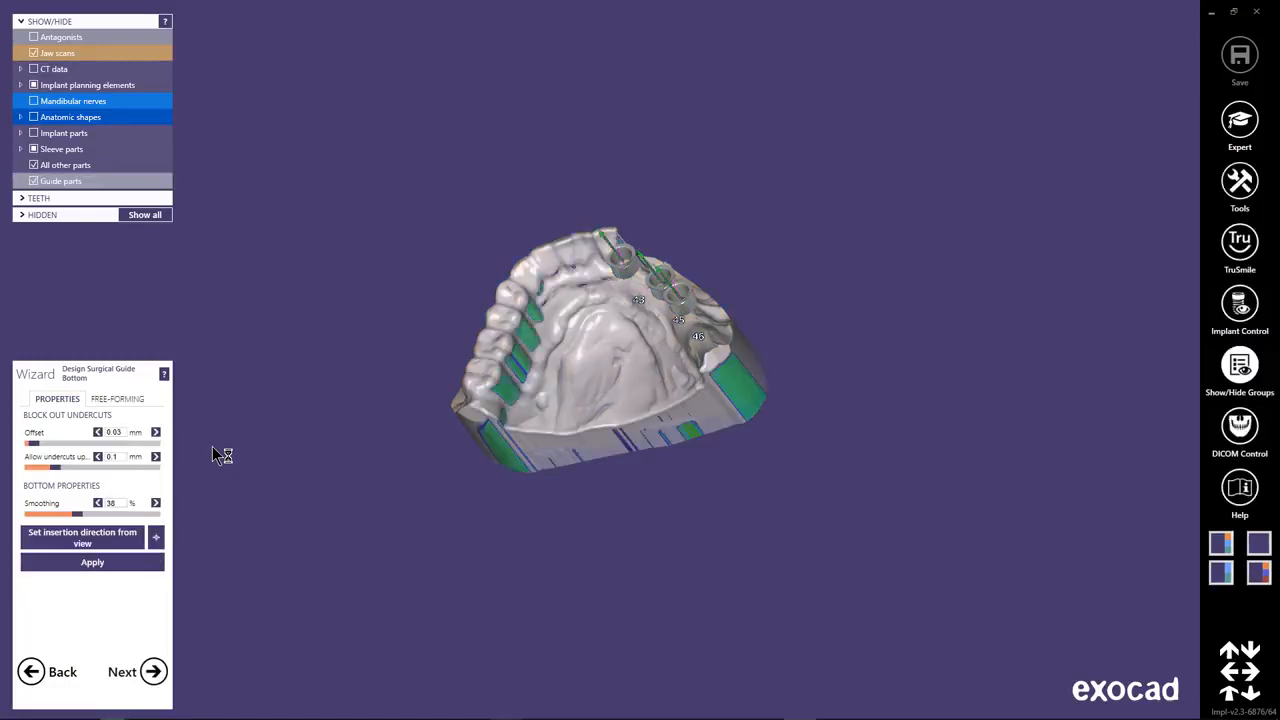
right_drag(680, 350, 564, 382)
Start the surgical guide margin line on the buccal gingiva, running below the sleeve mounts from 46 to 43.
click(151, 671)
scroll(584, 361, up, 5)
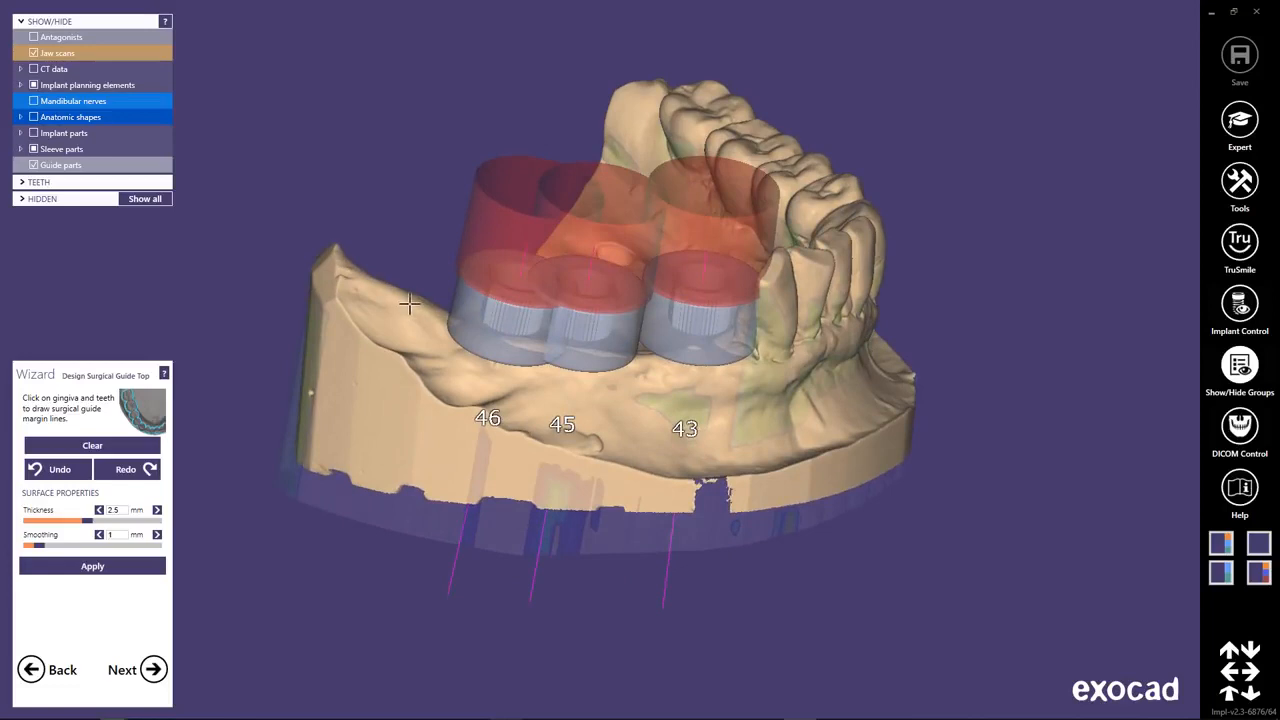
click(441, 352)
click(566, 386)
click(629, 385)
right_drag(681, 381, 674, 375)
click(604, 273)
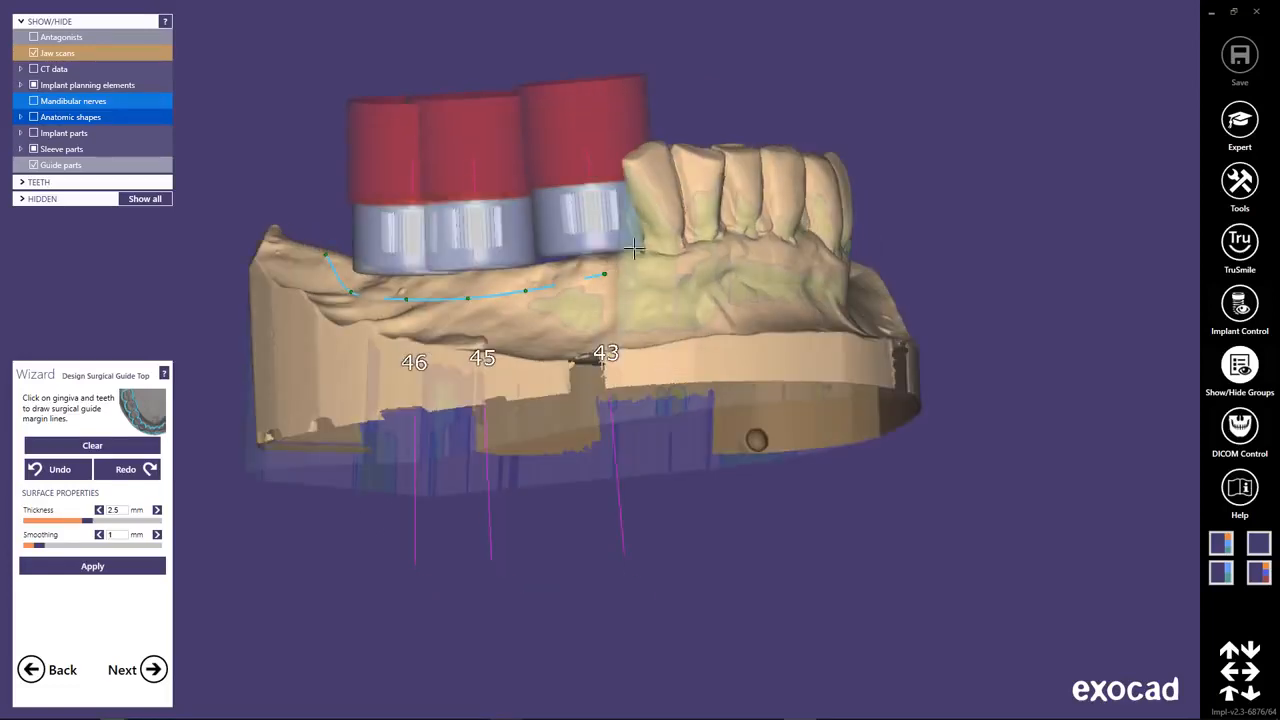
Continue the margin line up onto the front teeth and along the outer tooth surfaces to the last molar.
click(642, 247)
right_drag(724, 200, 628, 214)
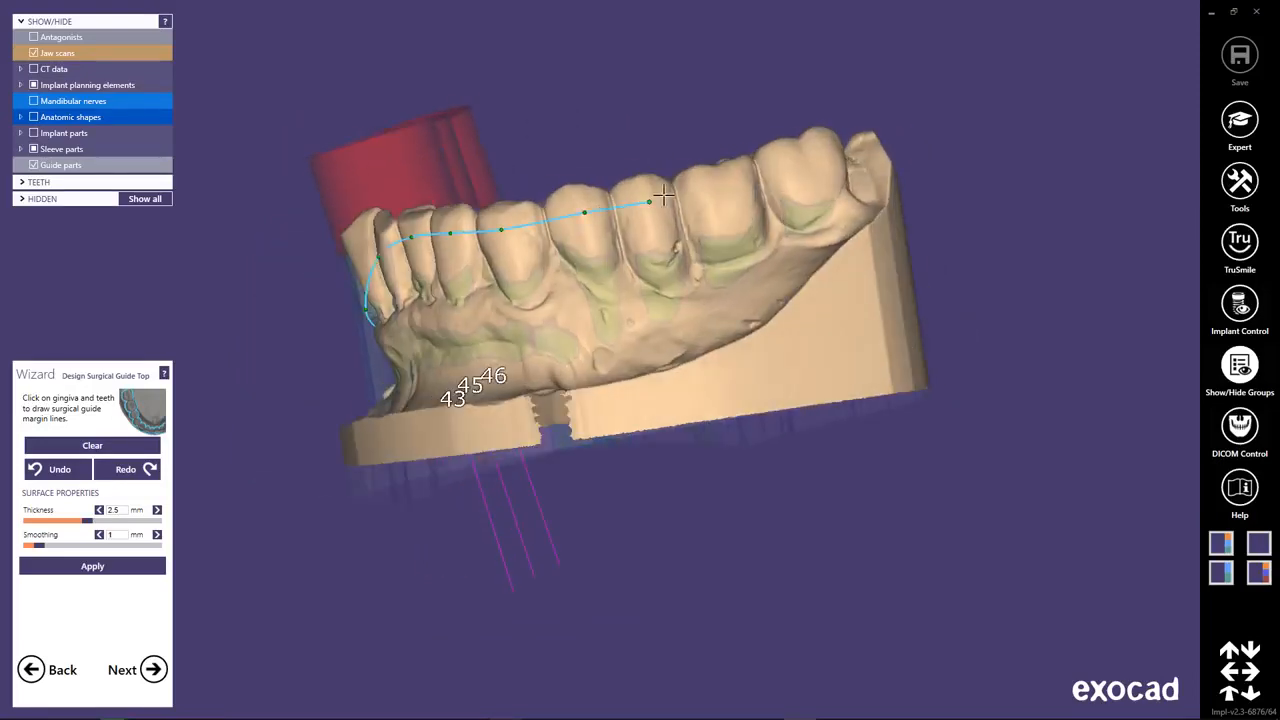
click(731, 181)
right_drag(825, 197, 537, 202)
Lead the margin line around the last molar and back along the lingual tooth surfaces toward implant 43.
click(406, 266)
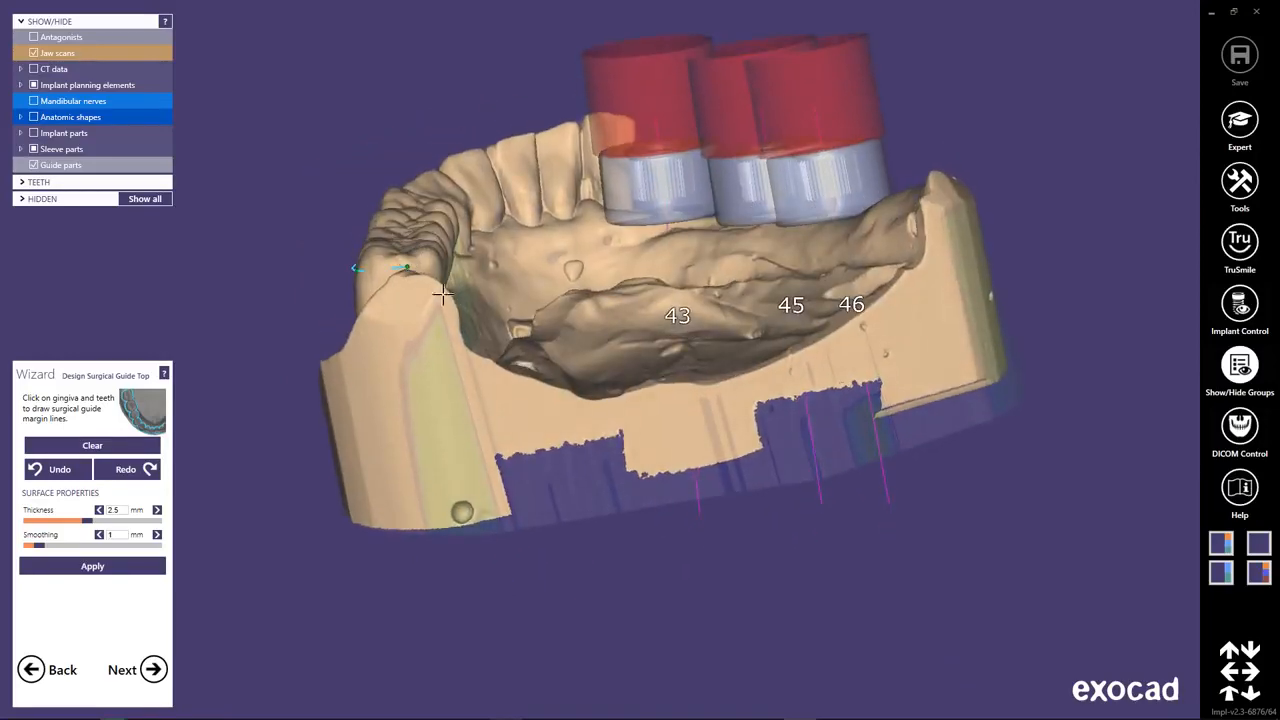
right_drag(550, 312, 405, 312)
click(377, 296)
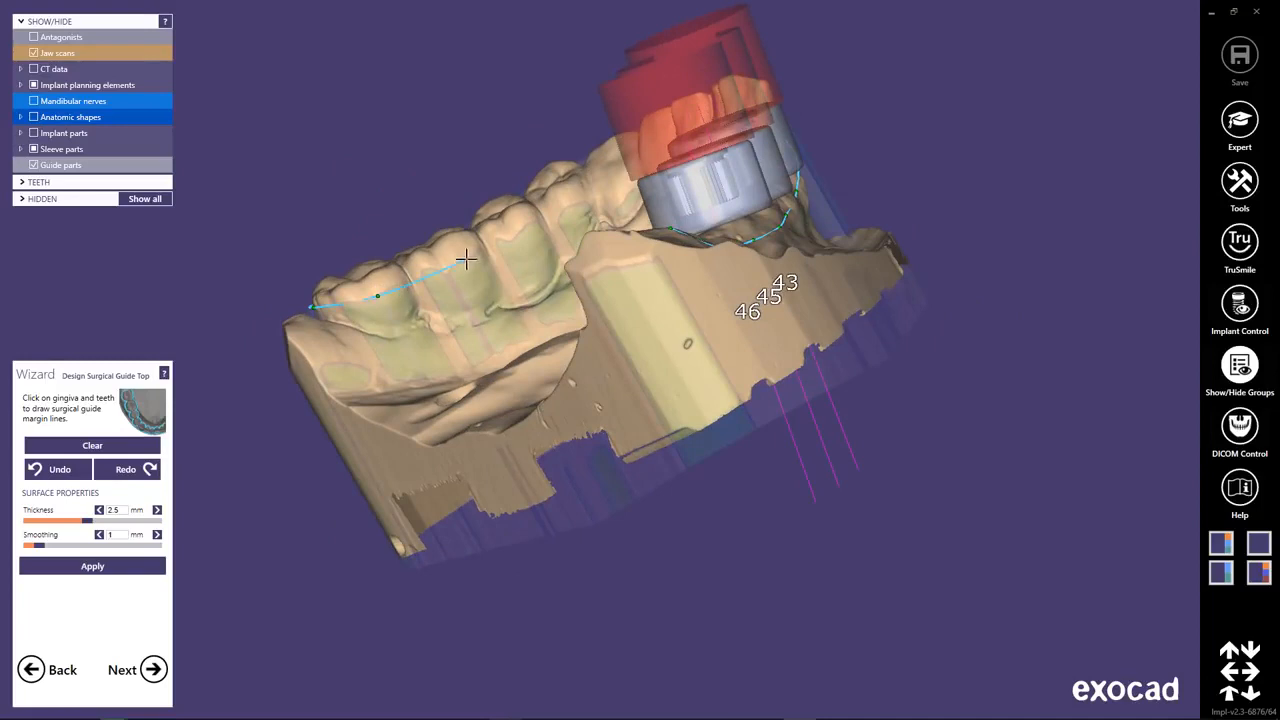
click(569, 204)
right_drag(569, 204, 631, 229)
click(548, 179)
click(602, 178)
click(644, 214)
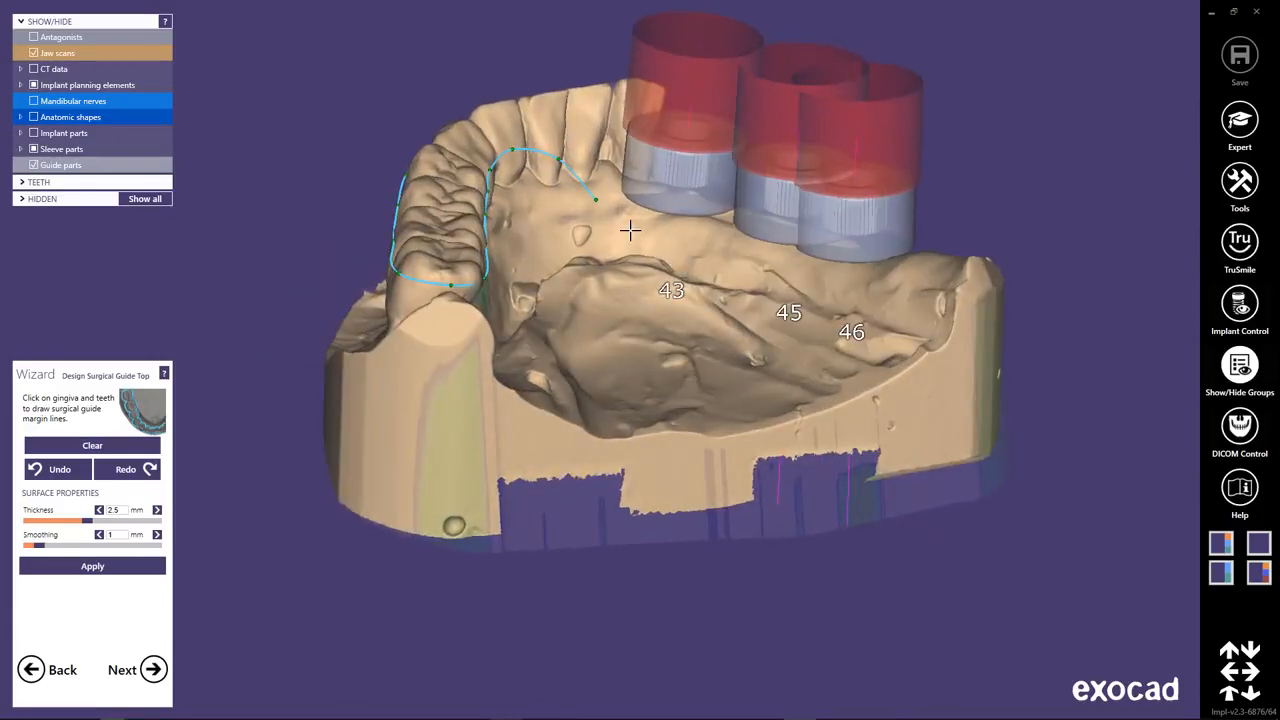
Run the margin line along the lingual gingiva below the sleeve mounts and close it behind implant 46.
click(640, 232)
click(724, 253)
click(766, 262)
click(821, 286)
right_drag(901, 283, 873, 340)
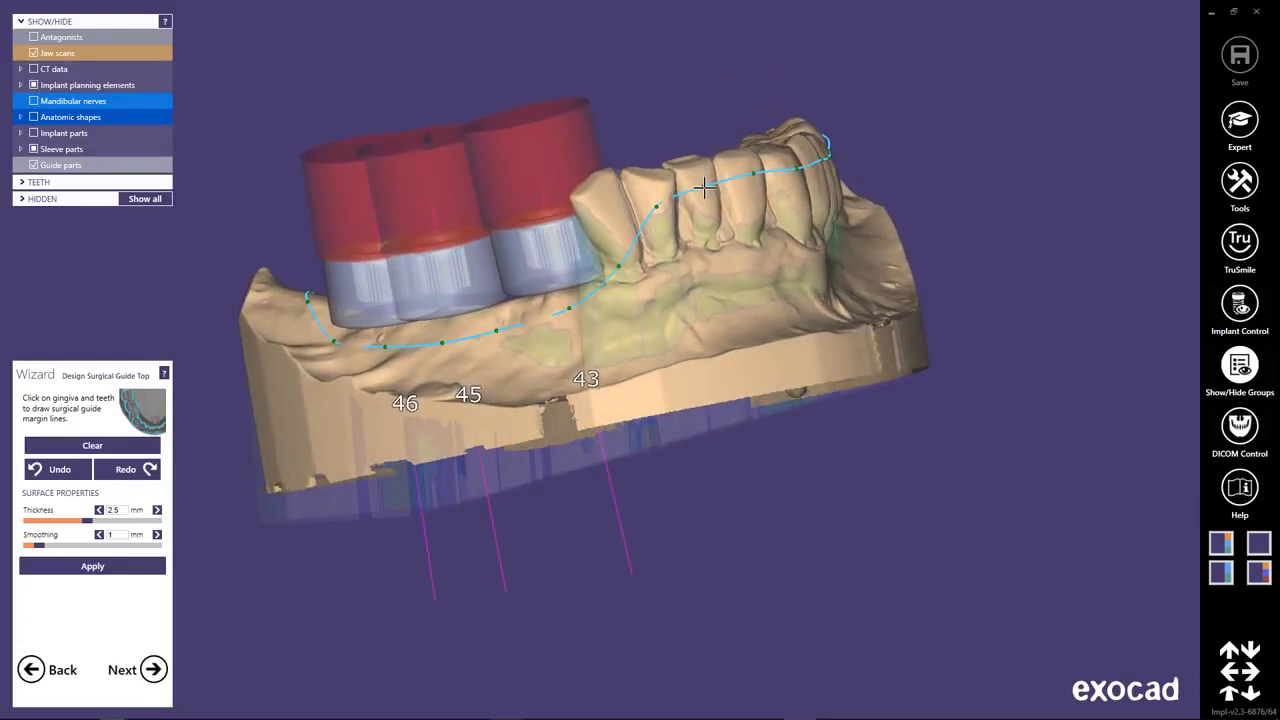
Refine the margin line on the front teeth and generate the guide top with 2.5 mm thickness and 1 mm smoothing.
drag(665, 207, 664, 212)
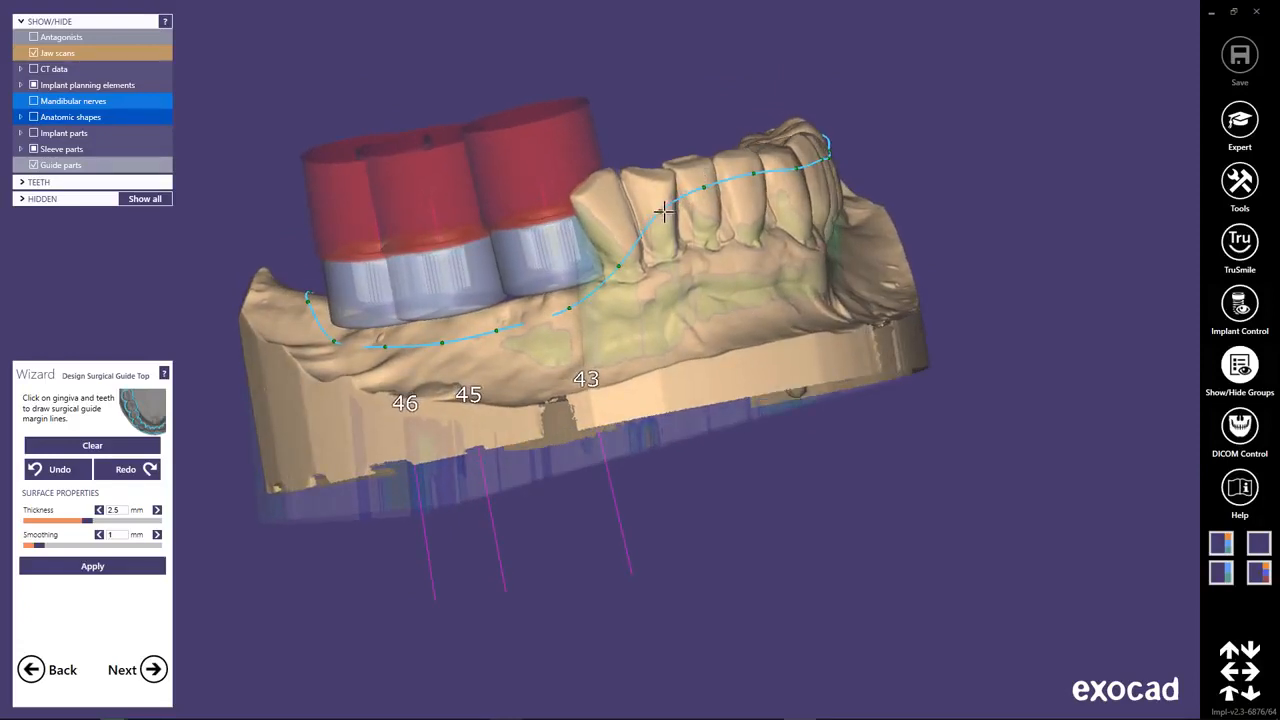
click(76, 568)
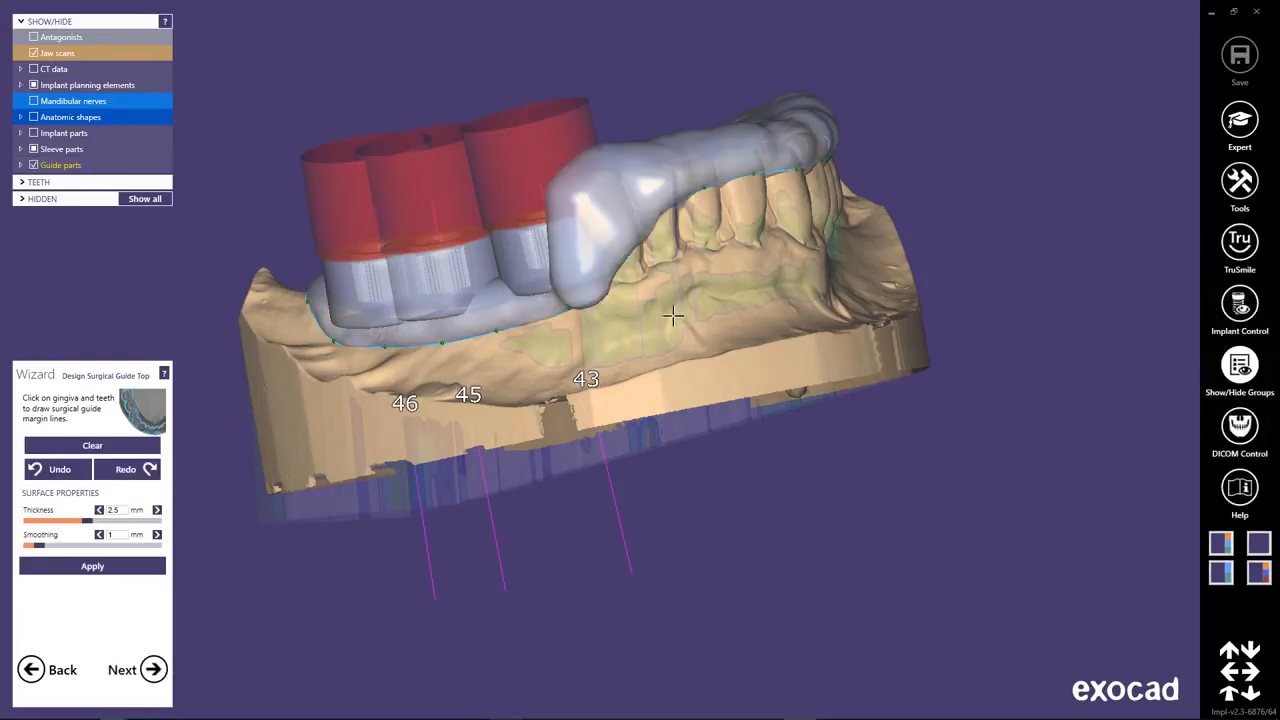
right_drag(670, 353, 644, 365)
Proceed to adding windows, supports and text, and place a 7 mm thick rectangular window across the central front teeth.
click(154, 669)
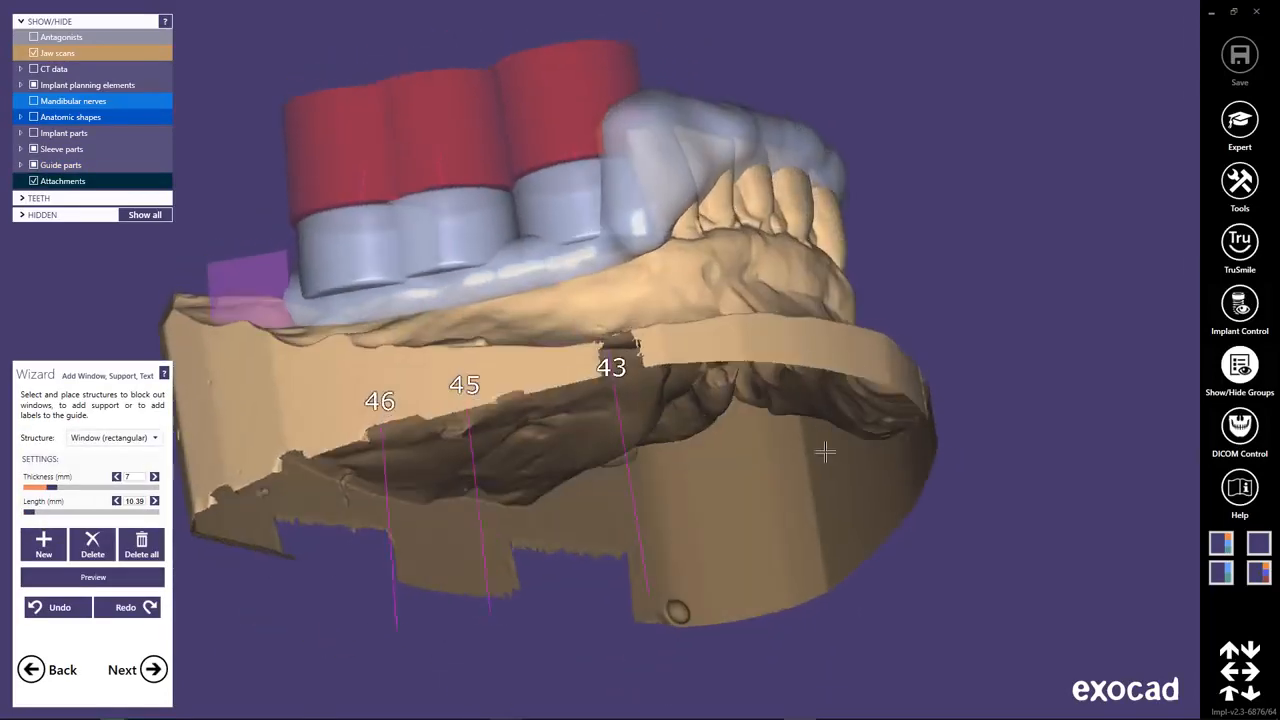
right_drag(825, 452, 818, 445)
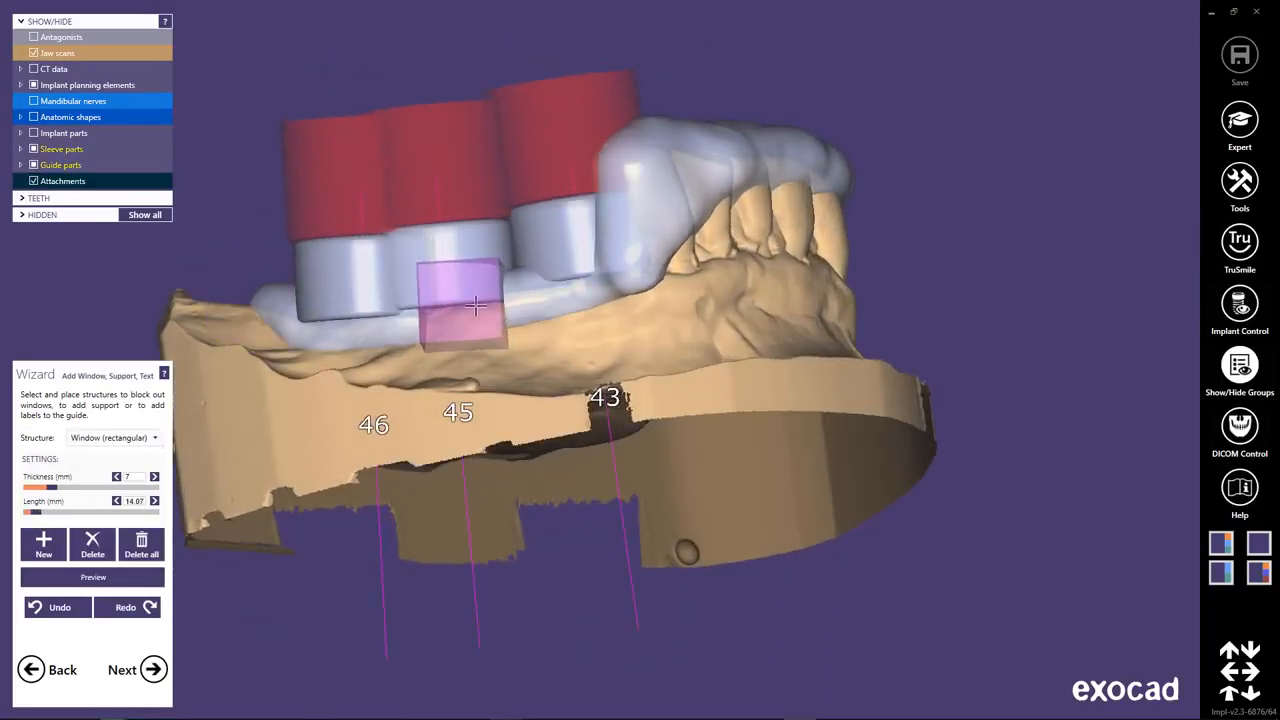
right_drag(630, 408, 629, 410)
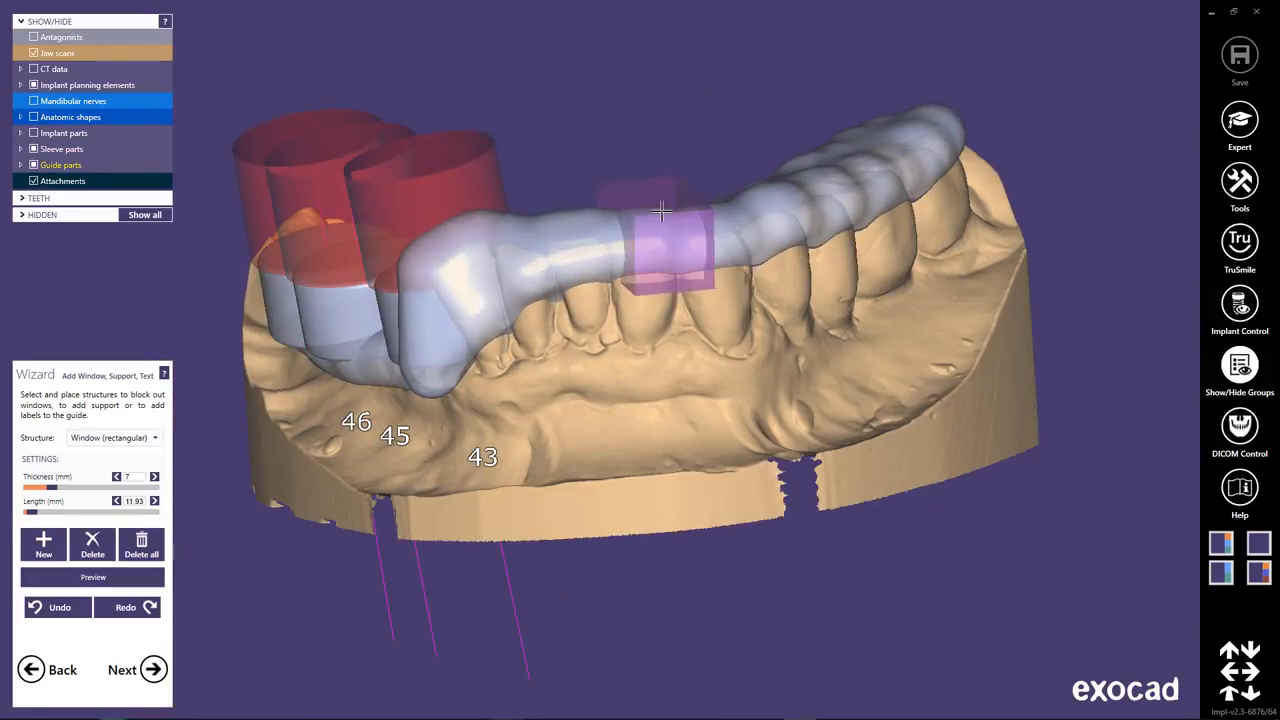
click(668, 212)
right_drag(700, 400, 638, 393)
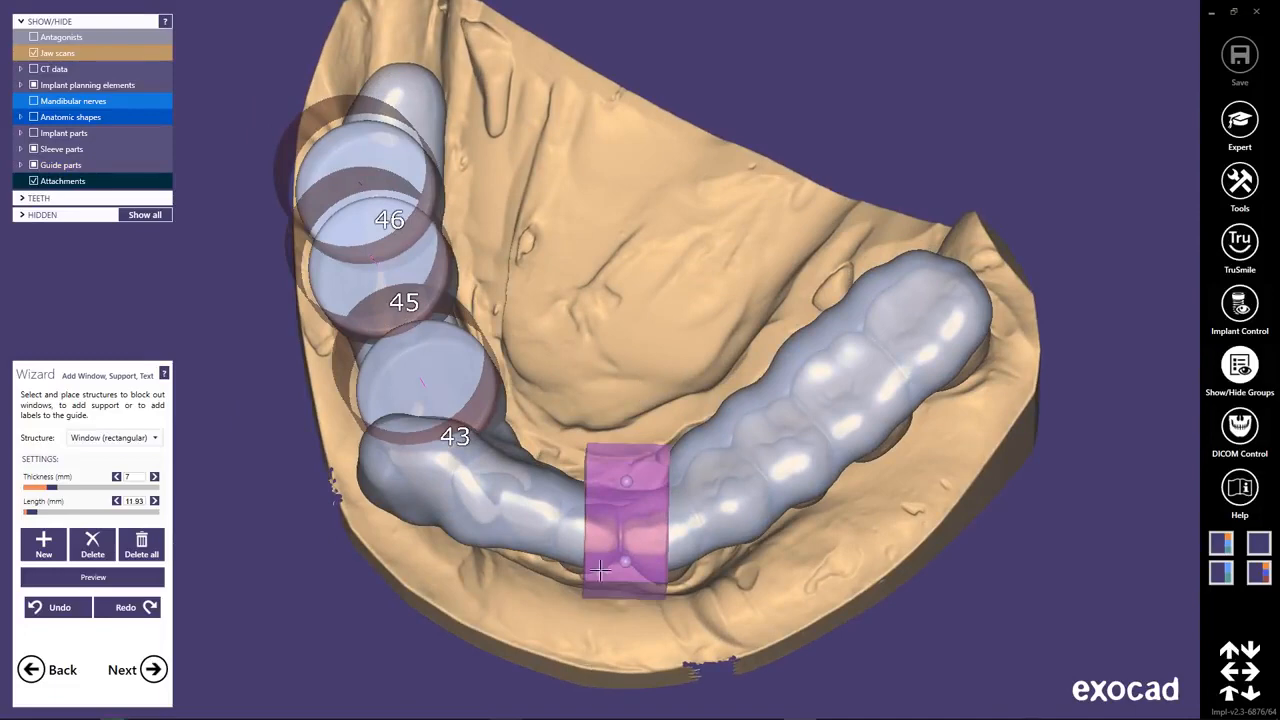
Shift the front-tooth window toward the outer side, rotate it level with the arch and raise it over the incisal edges.
drag(599, 570, 660, 622)
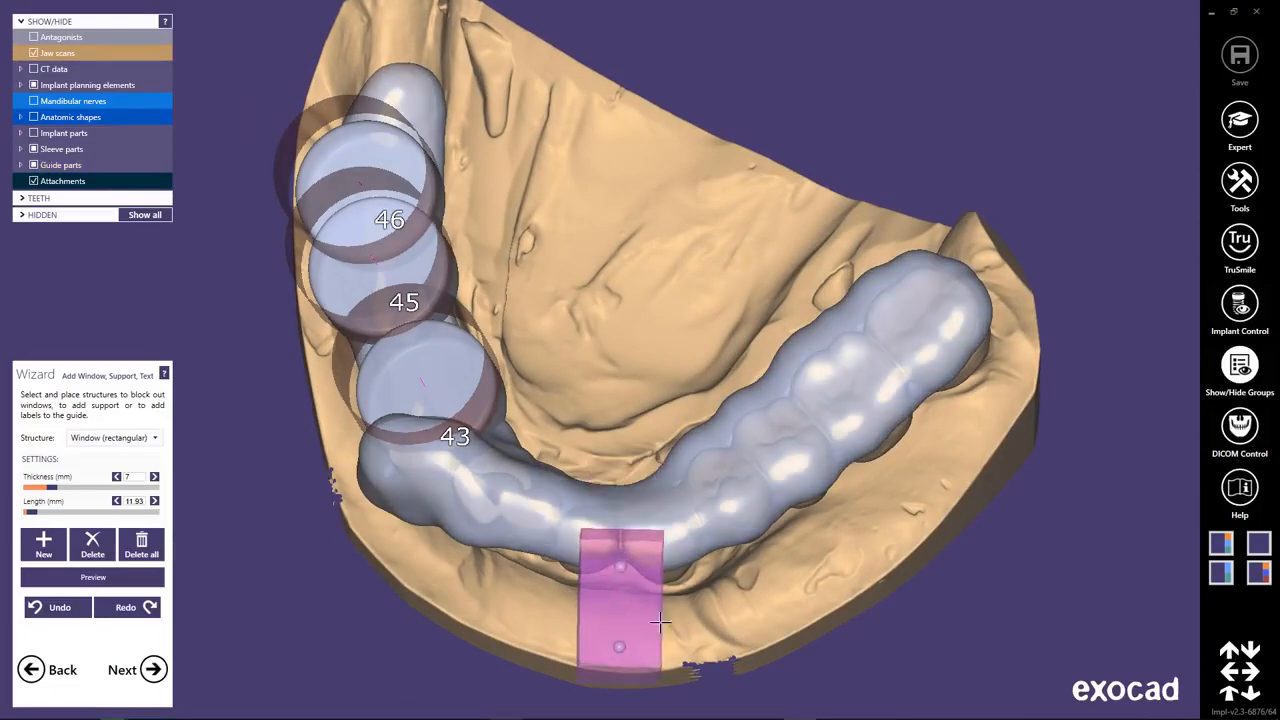
mouse_move(807, 639)
right_down()
mouse_move(804, 602)
mouse_move(806, 622)
right_up()
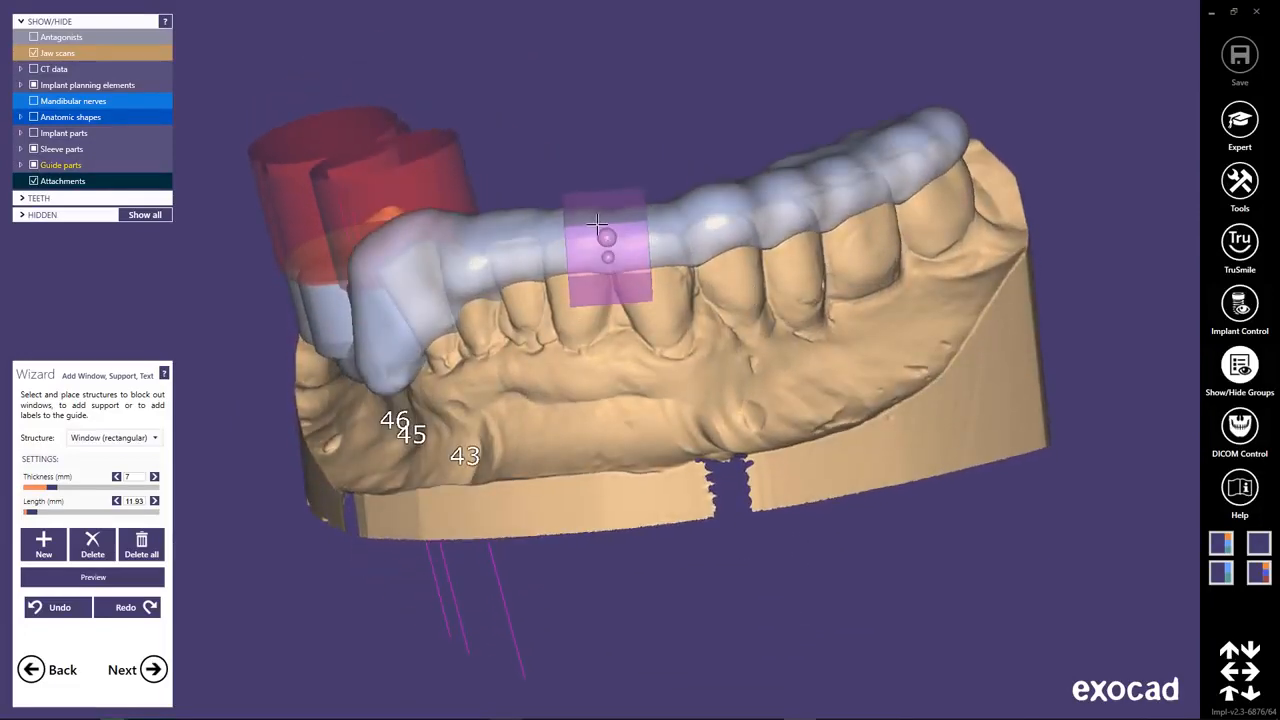
ctrl+drag(638, 222, 640, 202)
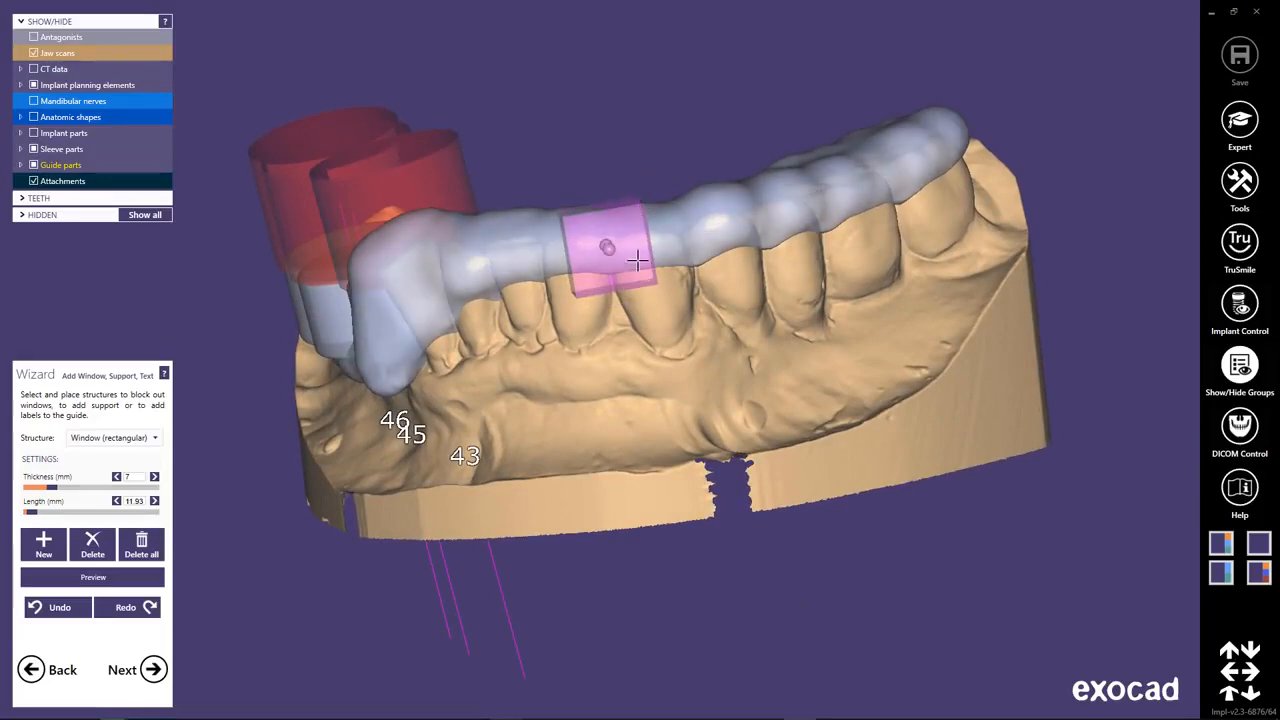
ctrl+drag(594, 295, 577, 287)
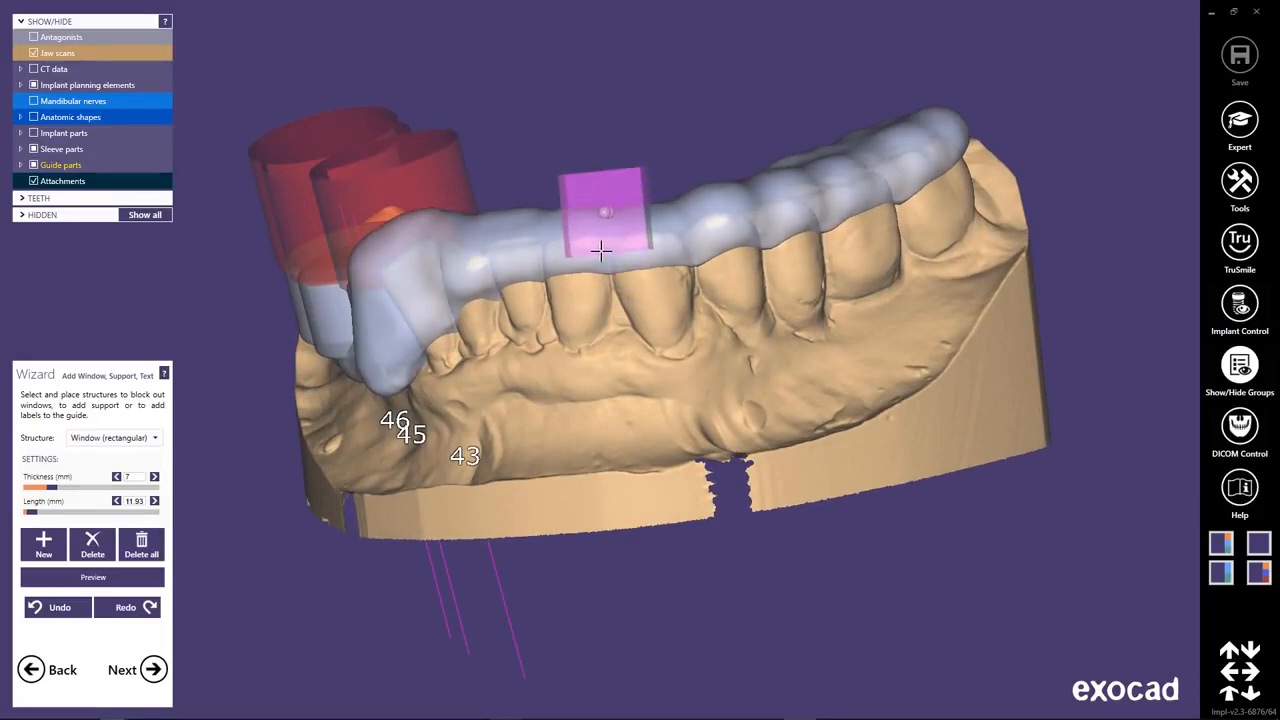
Fine-tune the front window's depth and height at the incisal edges, and preview its cut-out in the guide.
right_drag(604, 270, 630, 519)
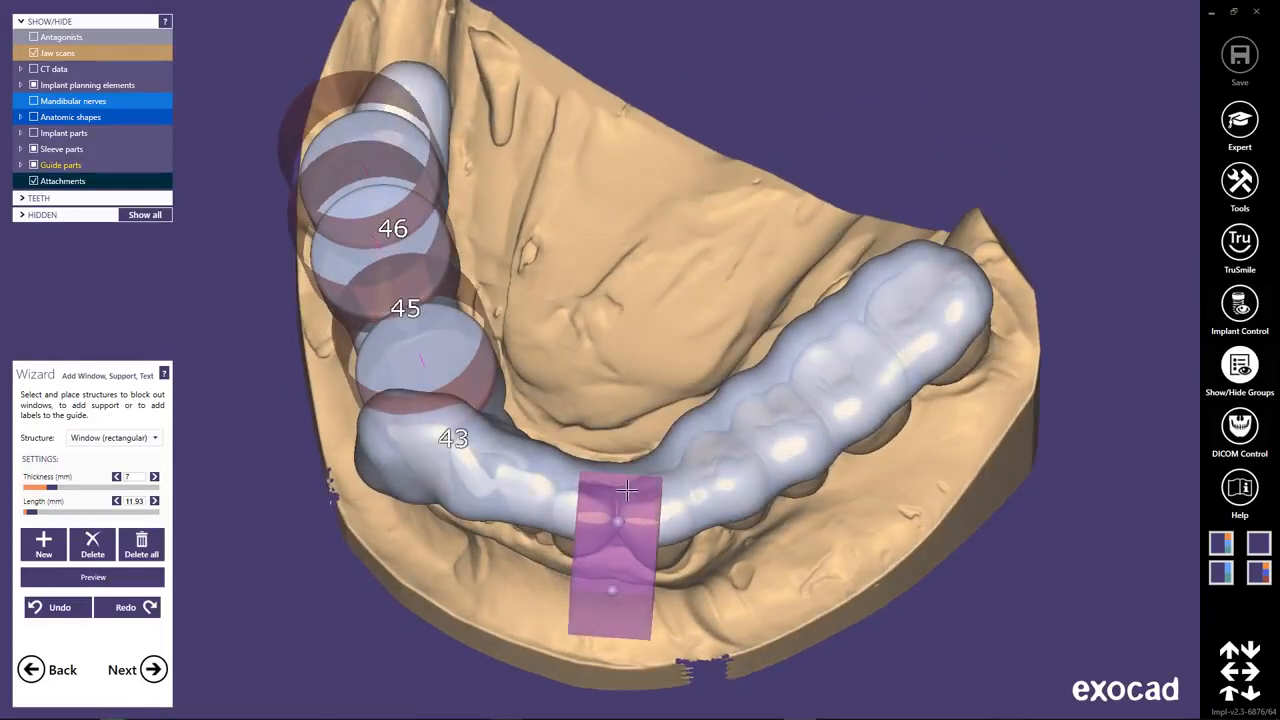
drag(627, 492, 630, 481)
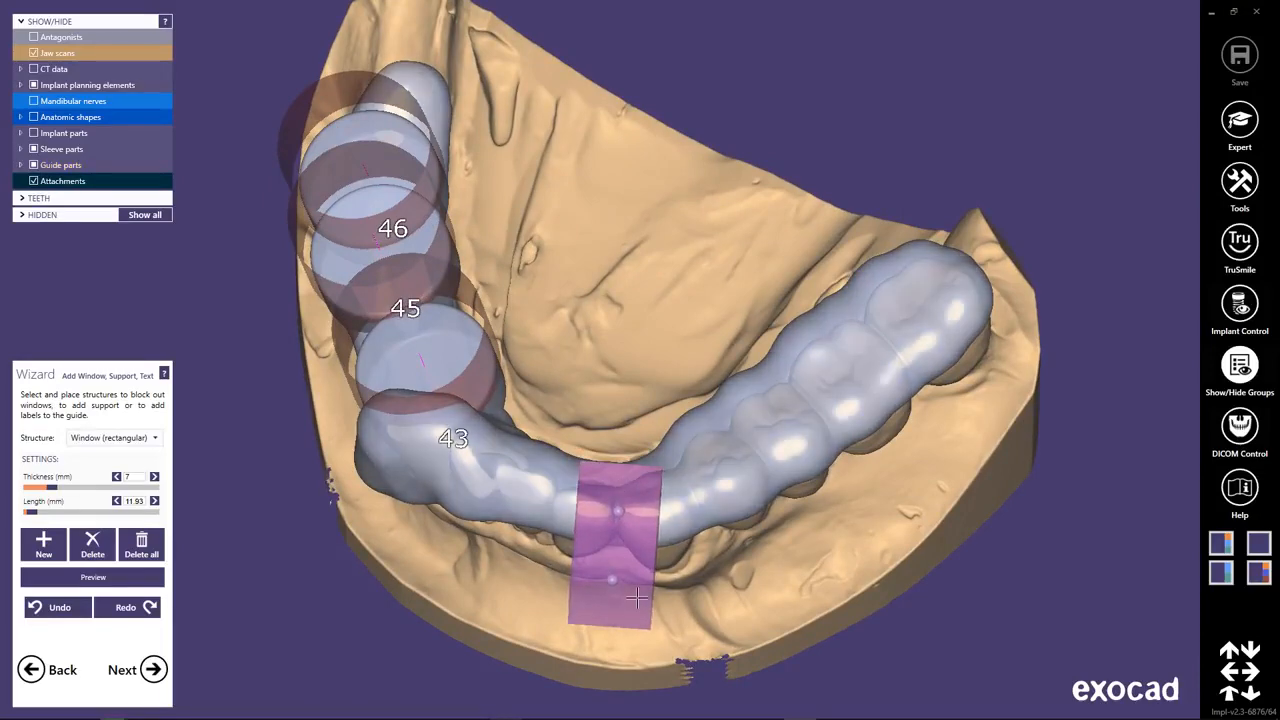
right_drag(717, 565, 961, 284)
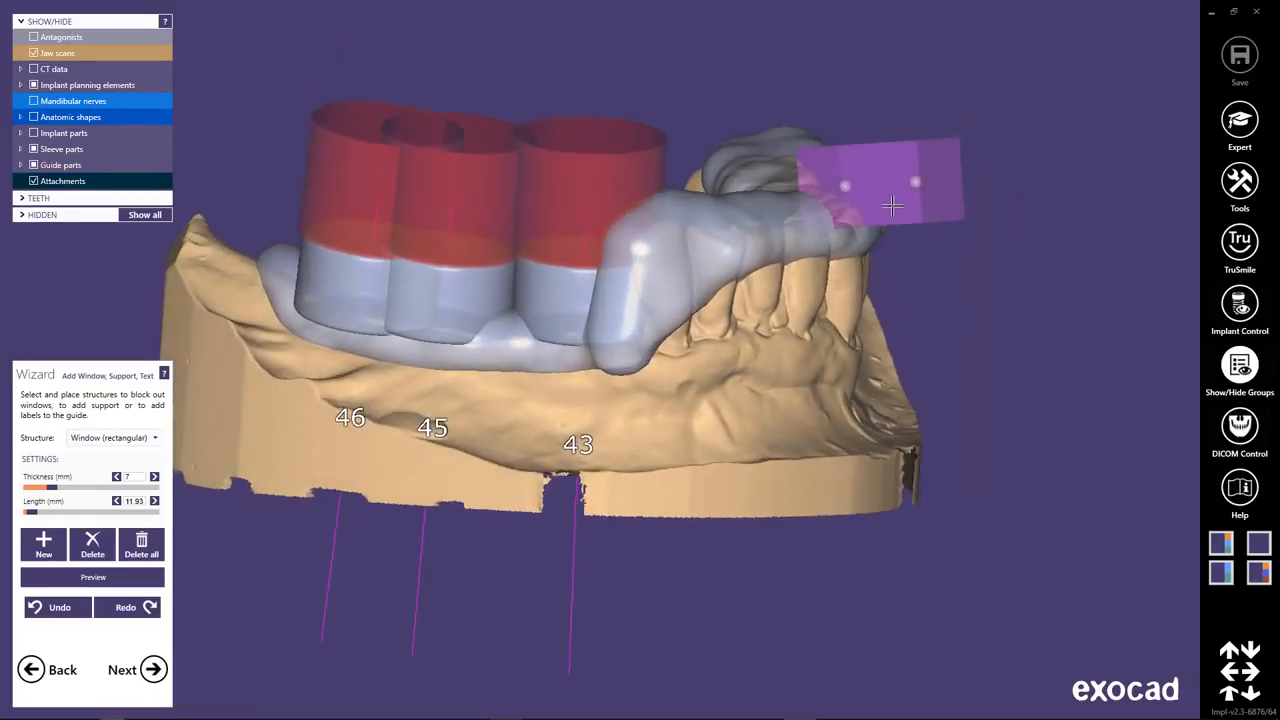
drag(893, 202, 893, 209)
click(93, 577)
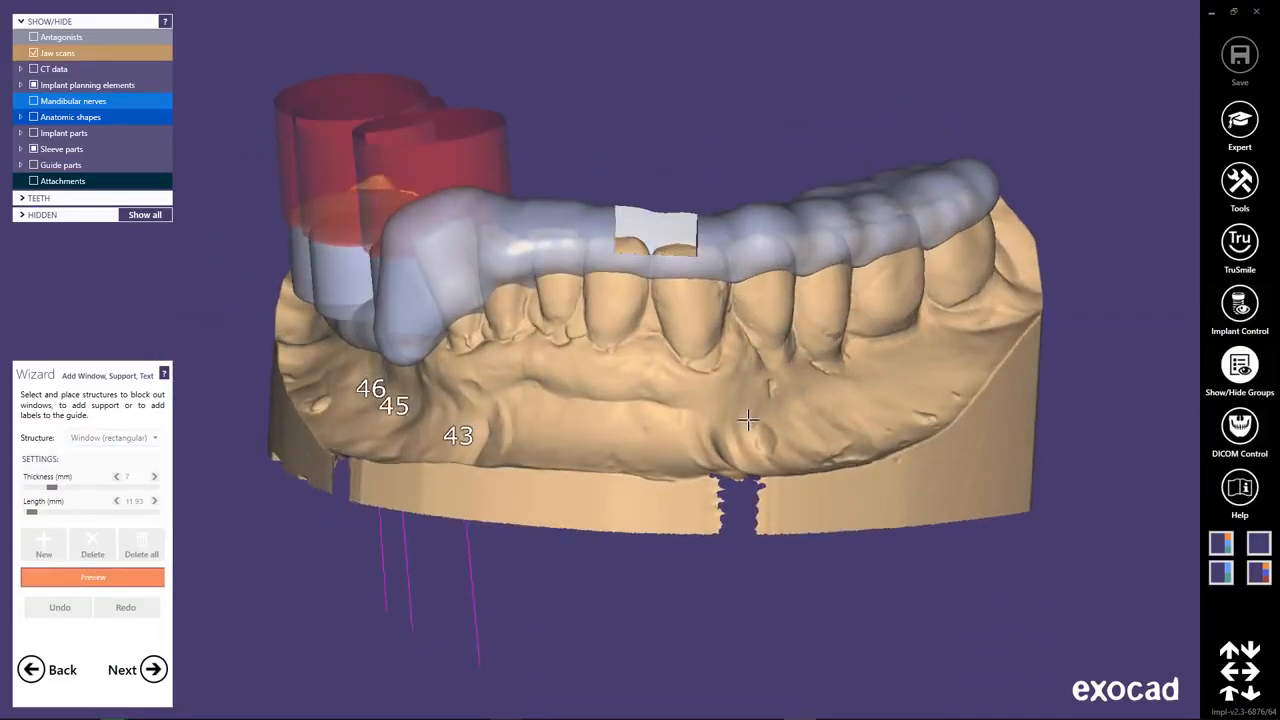
click(152, 576)
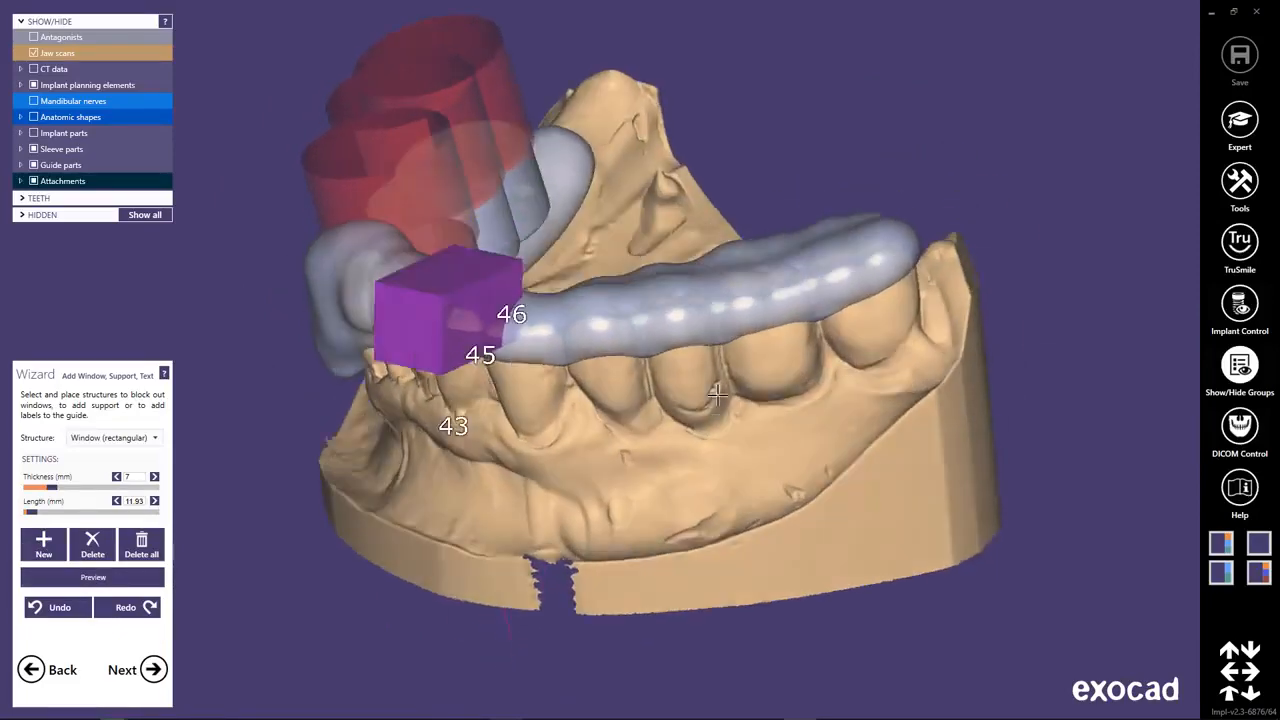
Add a second rectangular window across the rear molars opposite the implants, set its thickness to 4 mm and shift it toward the cheek side.
click(800, 410)
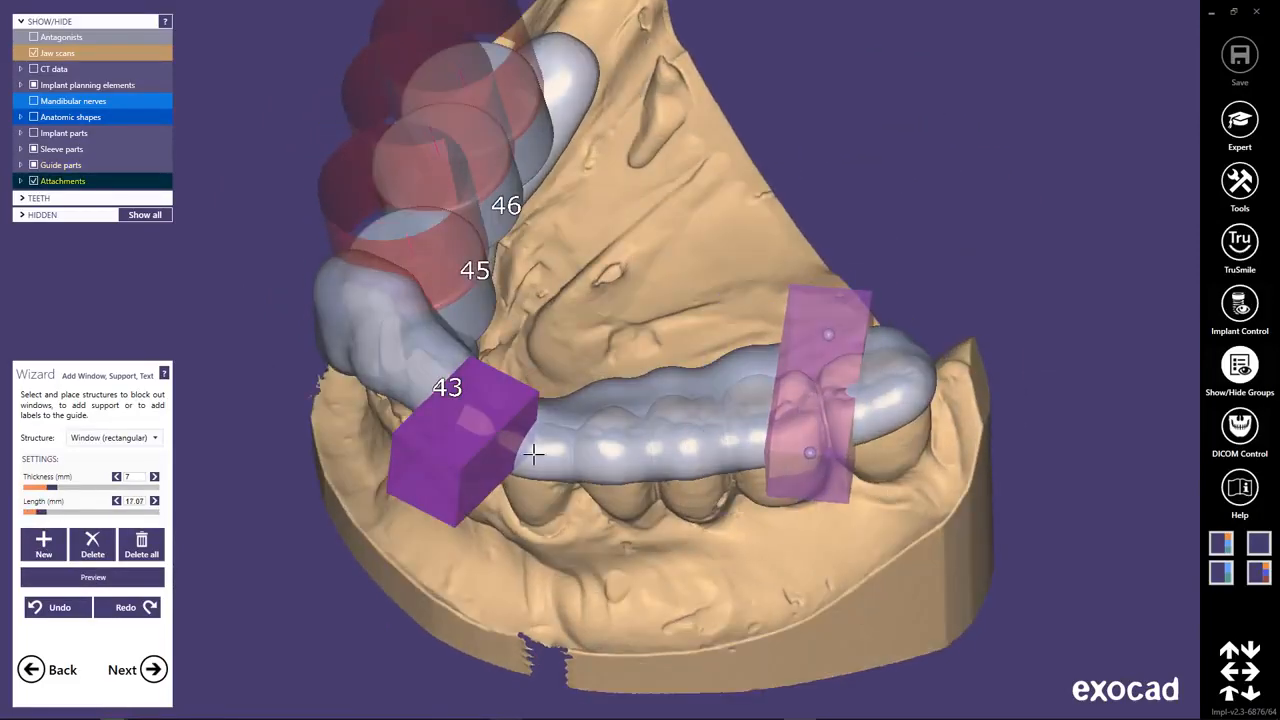
drag(53, 488, 28, 488)
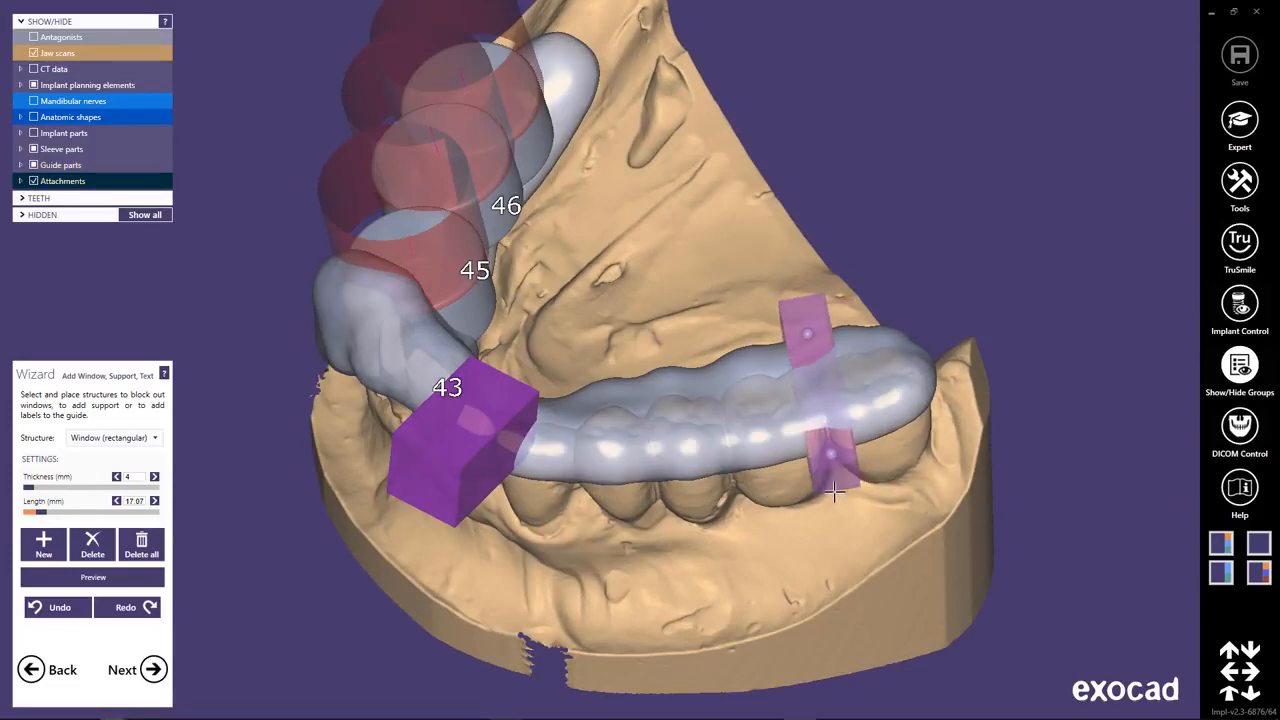
right_drag(805, 488, 784, 621)
drag(958, 500, 968, 484)
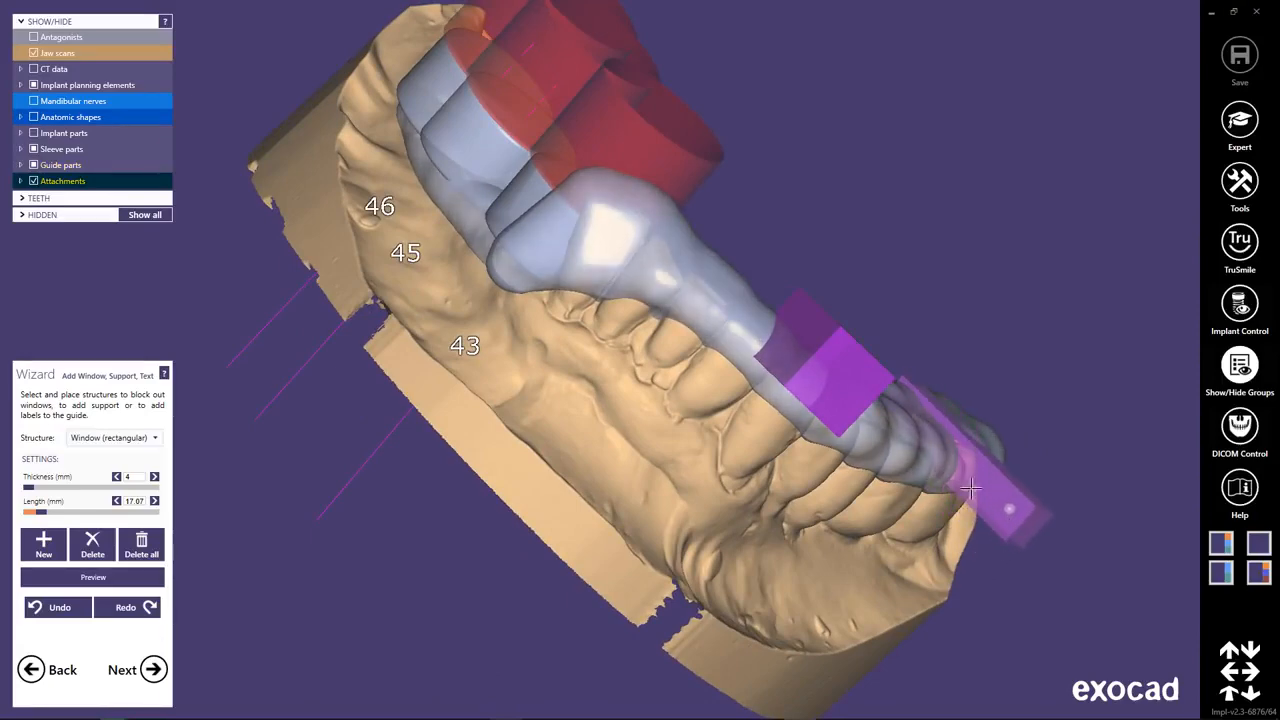
right_drag(1051, 560, 1030, 565)
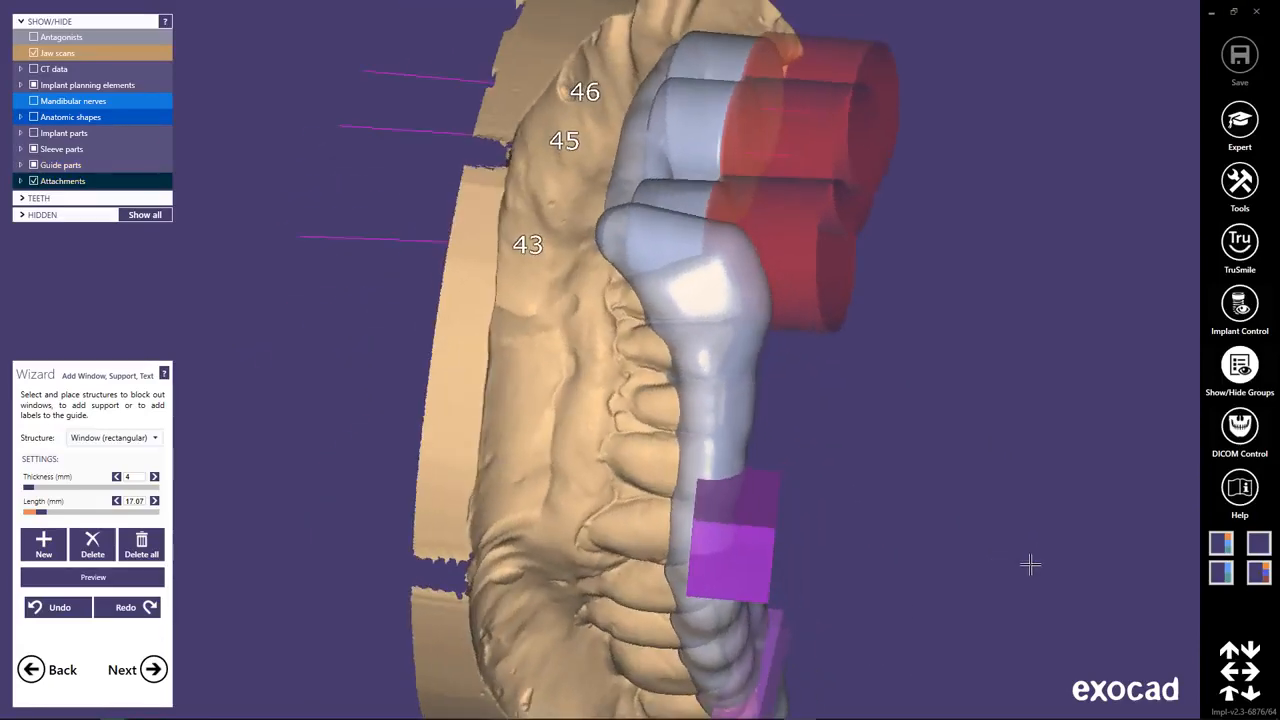
right_drag(619, 690, 970, 227)
click(755, 237)
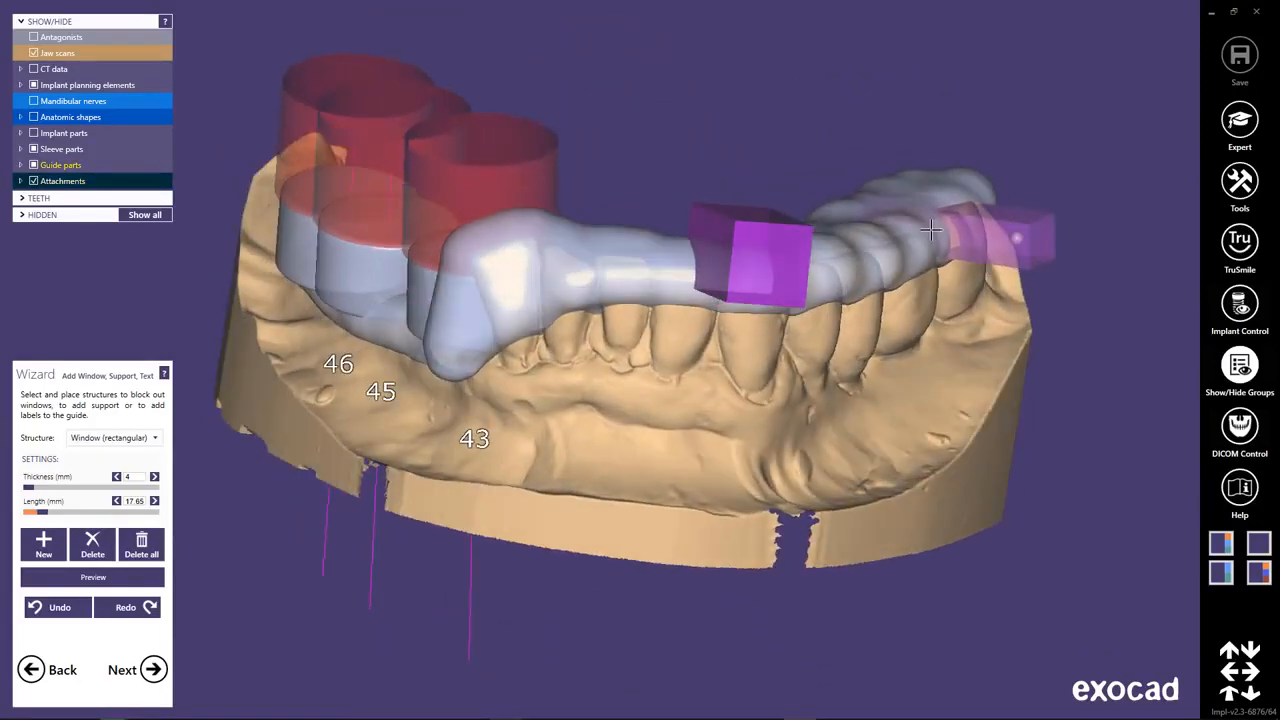
right_drag(955, 300, 957, 356)
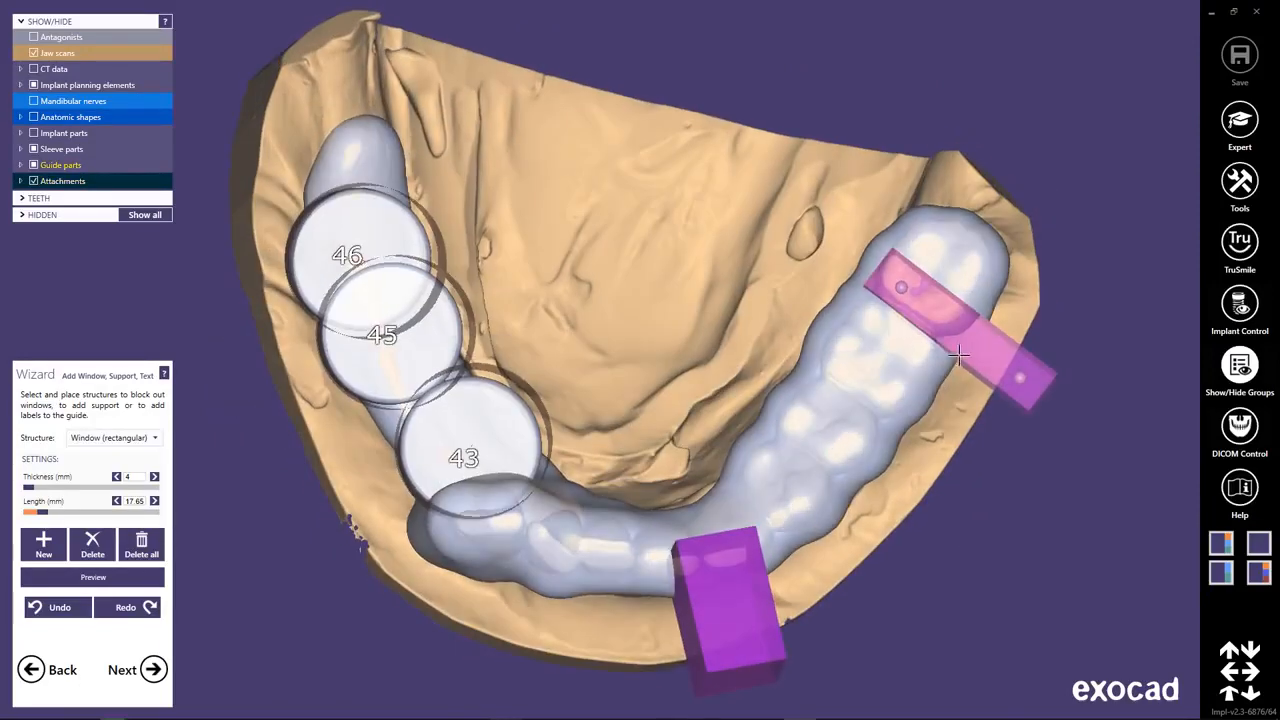
drag(936, 318, 957, 348)
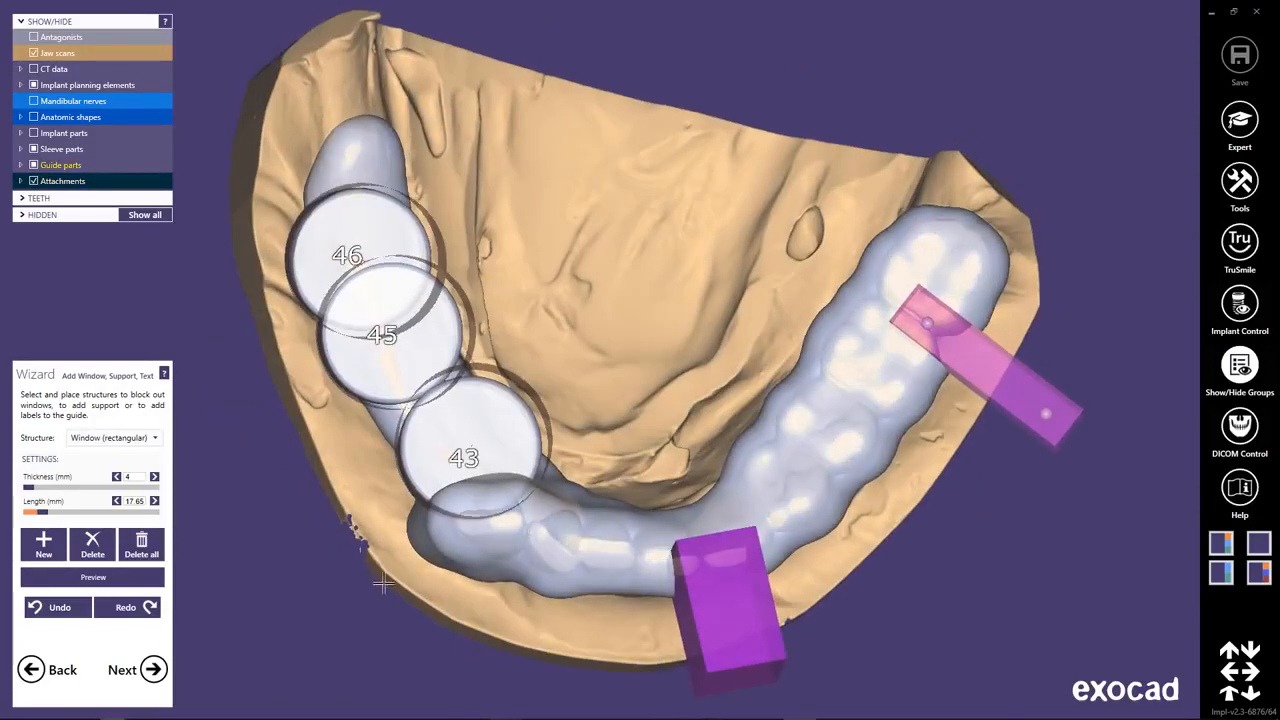
Preview the front and molar window cut-outs in the guide, and return to editing.
click(93, 577)
right_drag(923, 491, 955, 490)
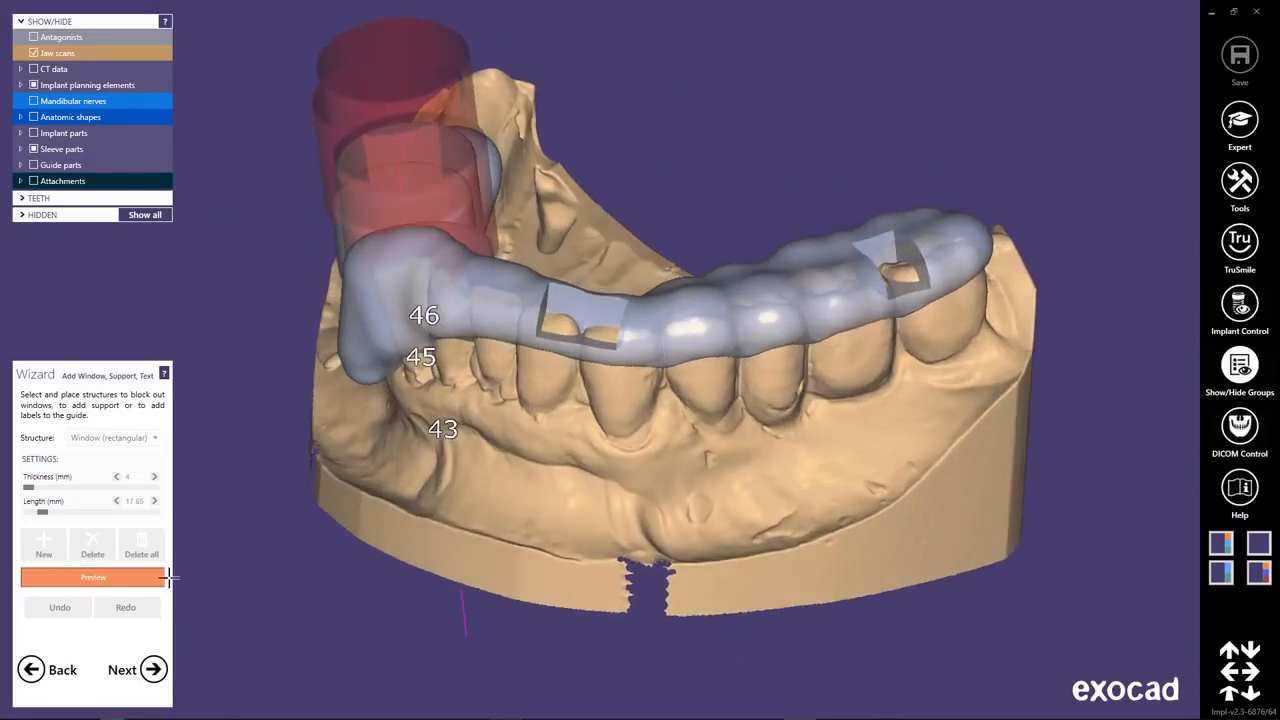
click(132, 580)
Switch the structure to embossed text and place "2018 Insights" on the guide's outer surface between the two windows.
click(155, 440)
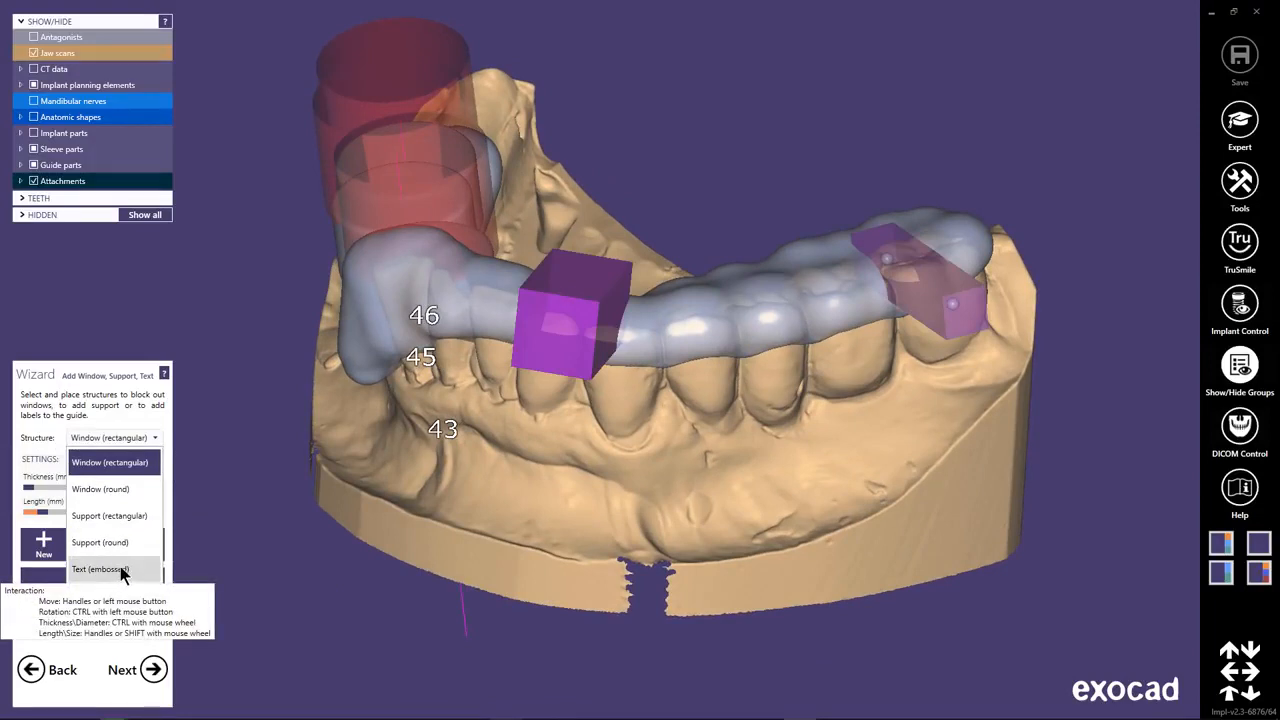
click(118, 568)
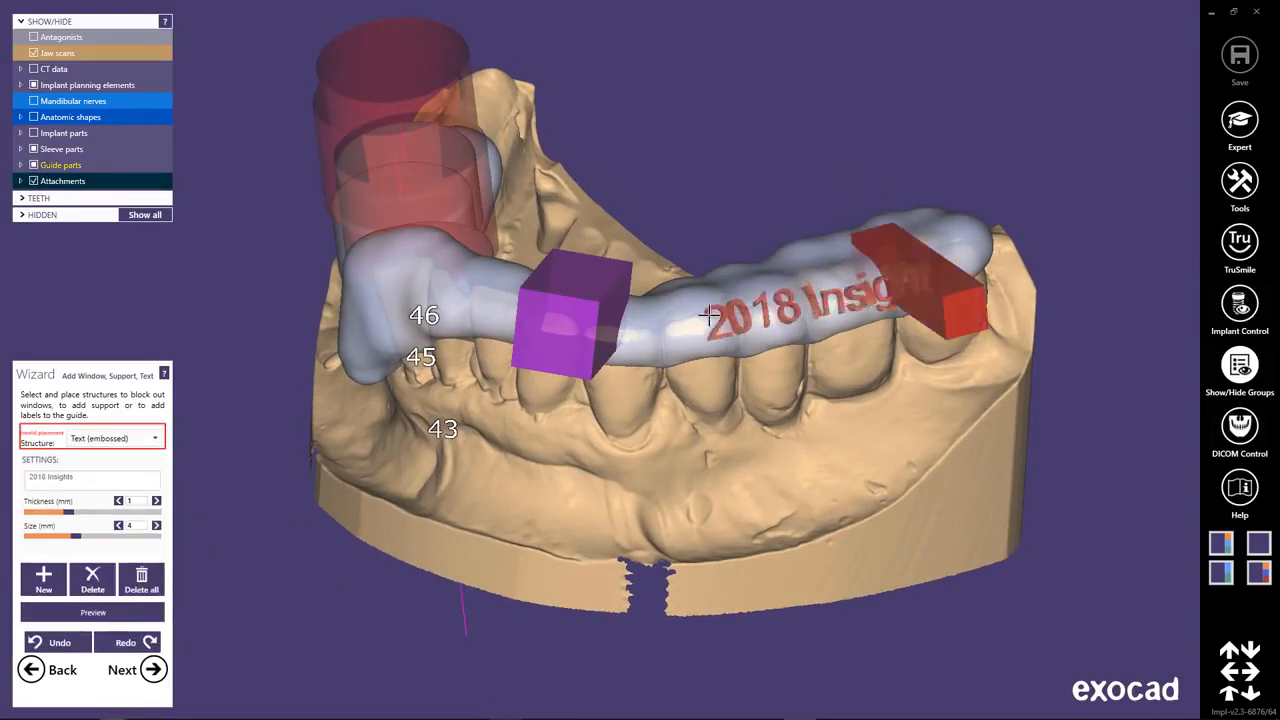
click(655, 320)
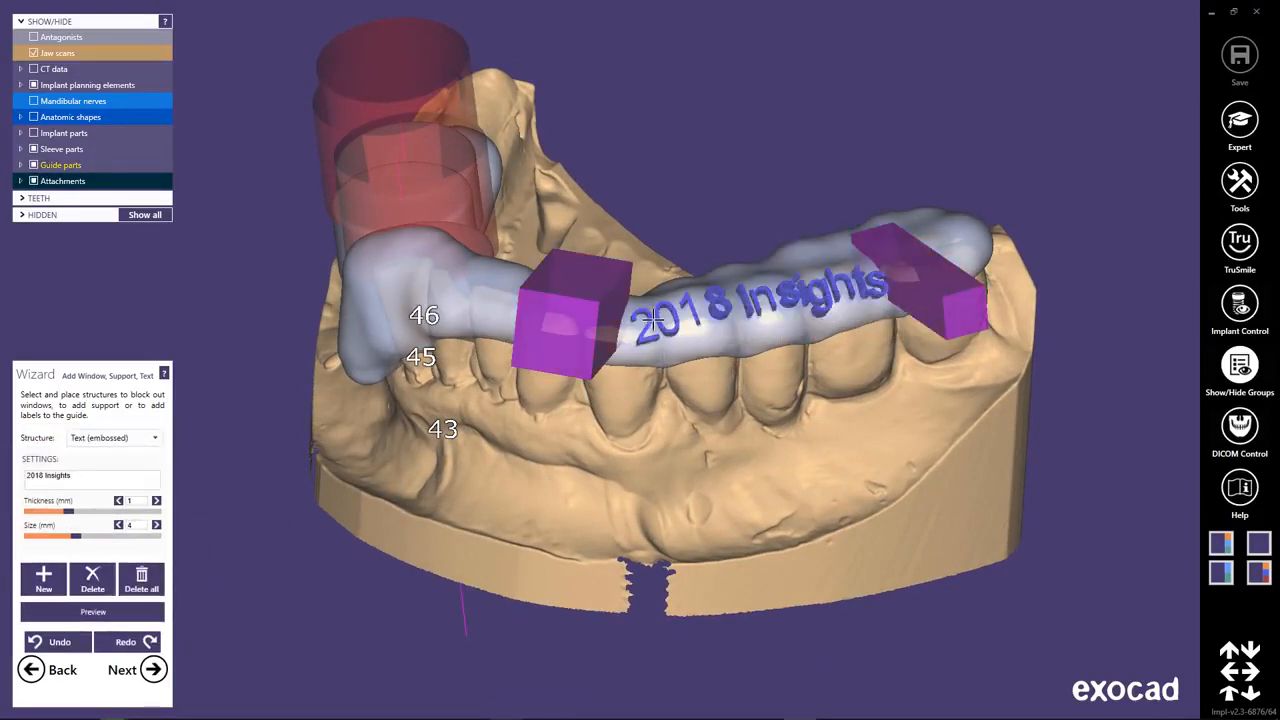
Reduce the embossed text size to 3.2 mm, straighten it along the guide and center it between the windows.
right_drag(912, 440, 566, 470)
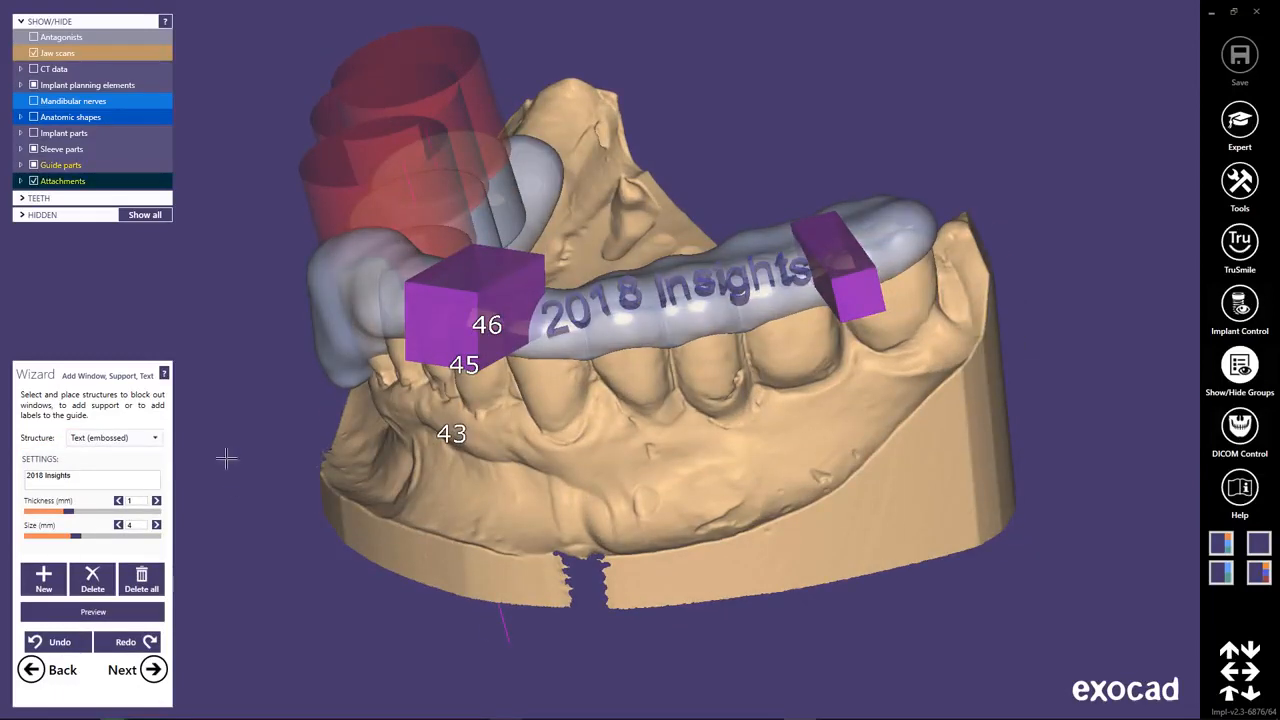
drag(77, 538, 64, 538)
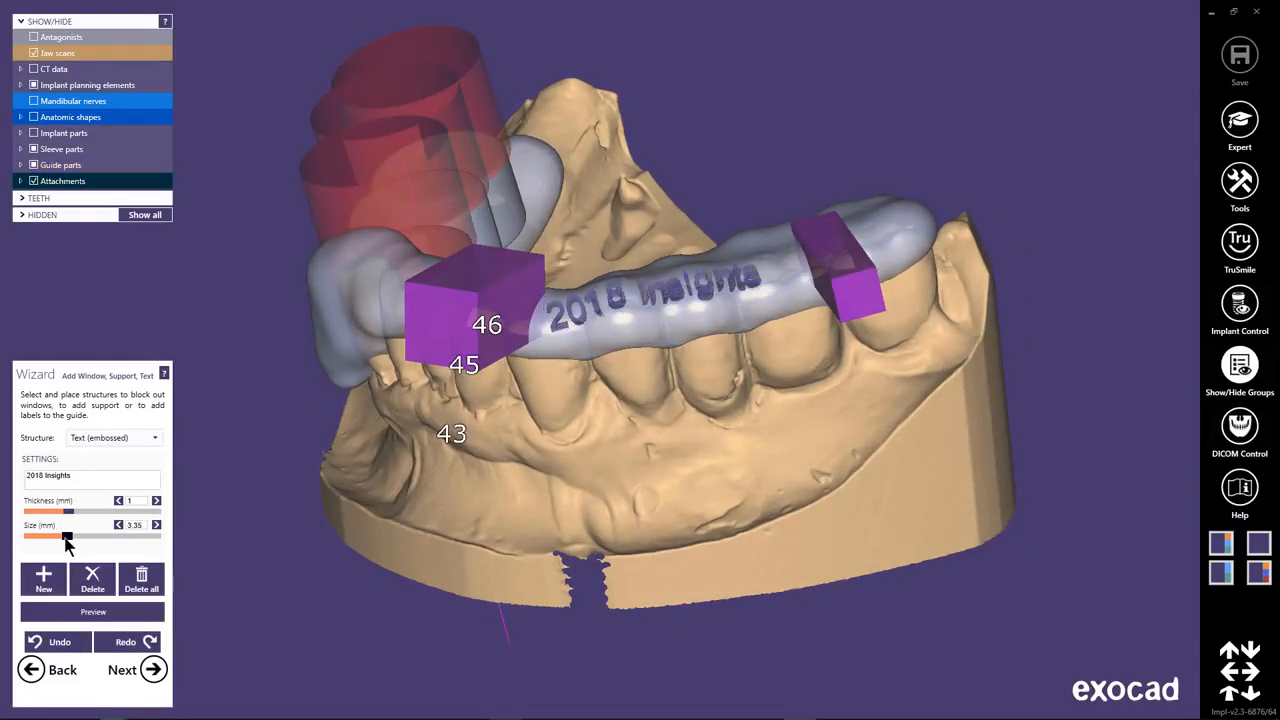
drag(688, 293, 679, 299)
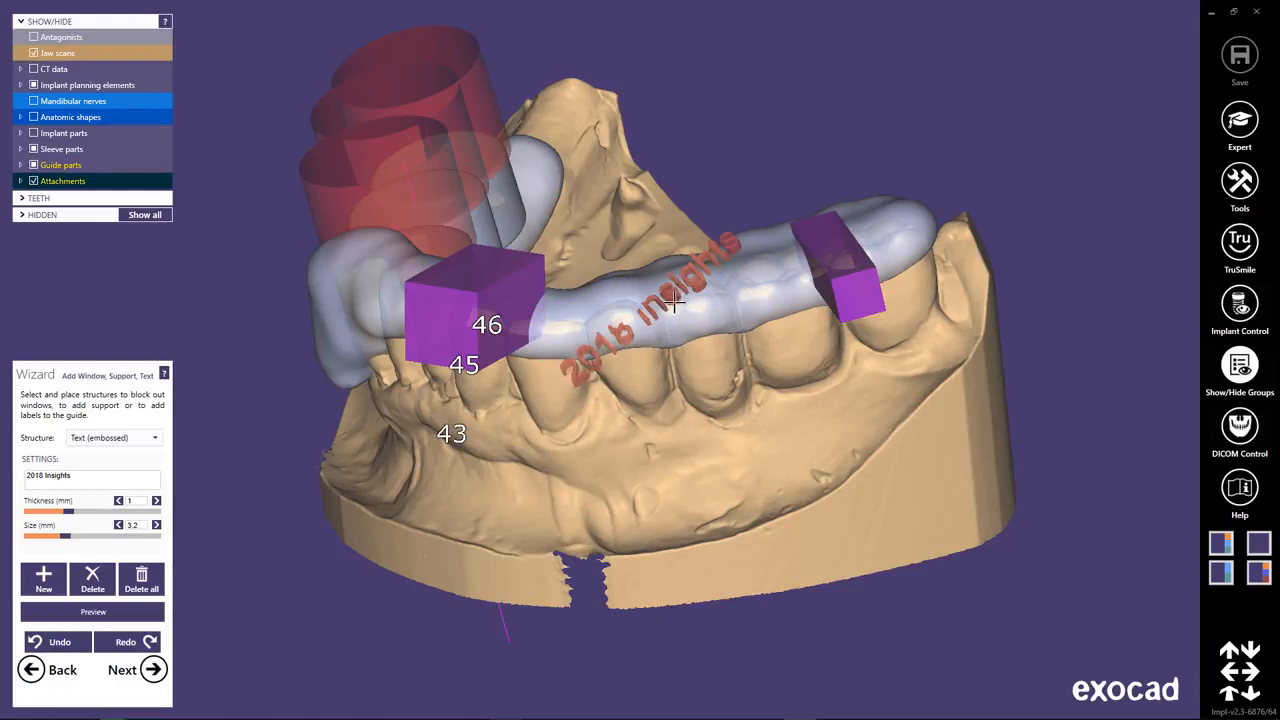
ctrl+drag(576, 369, 569, 318)
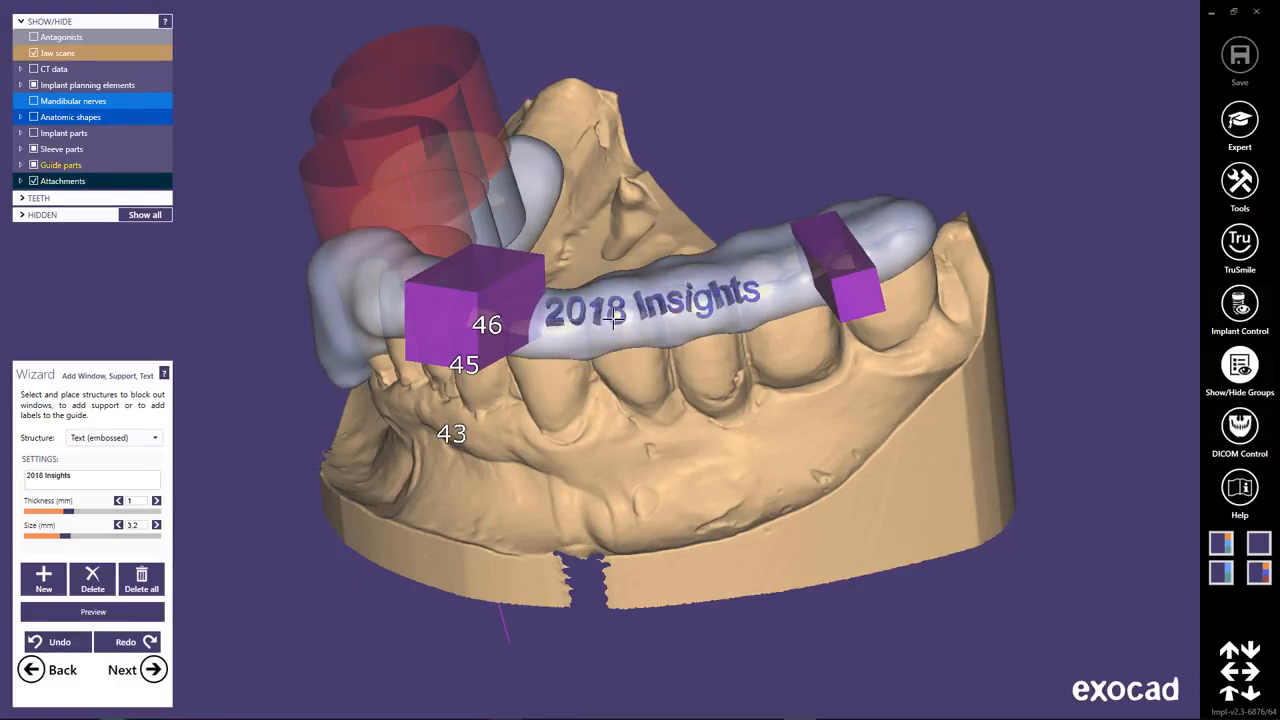
drag(657, 317, 681, 321)
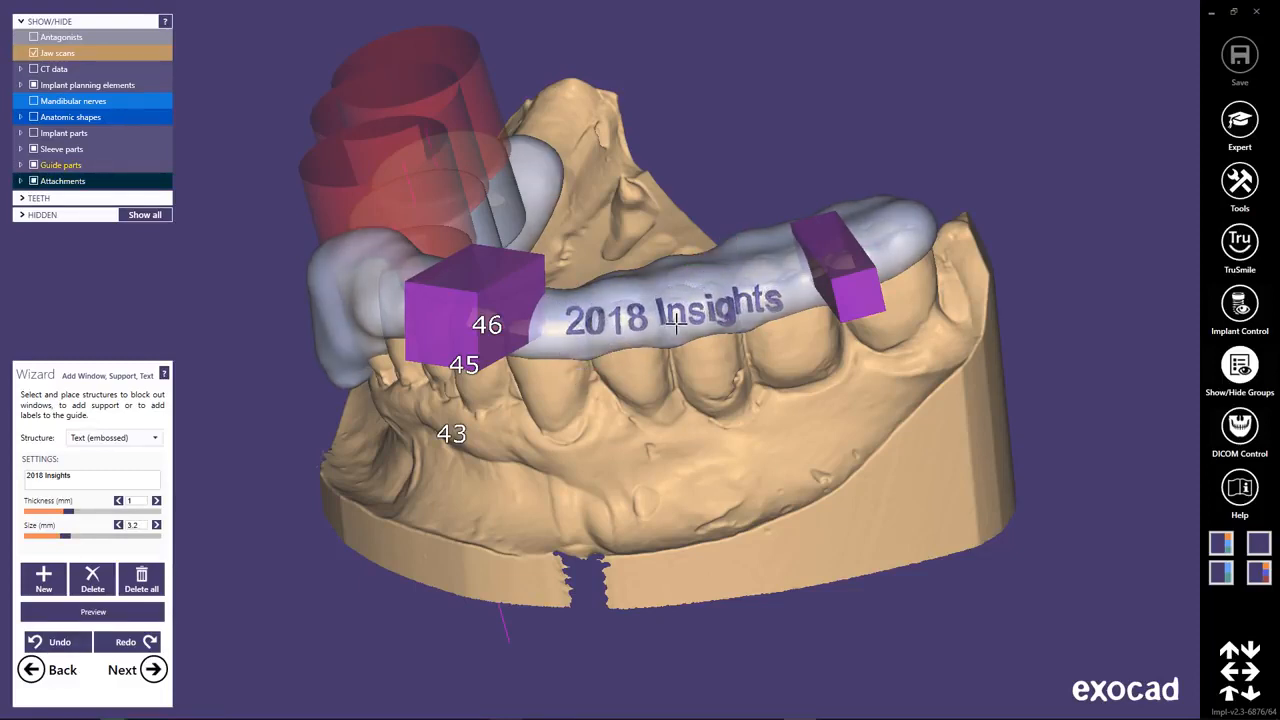
right_drag(780, 412, 426, 449)
Change the embossed label to "Insights 2018" and nudge it into position on the guide's outer surface.
click(31, 484)
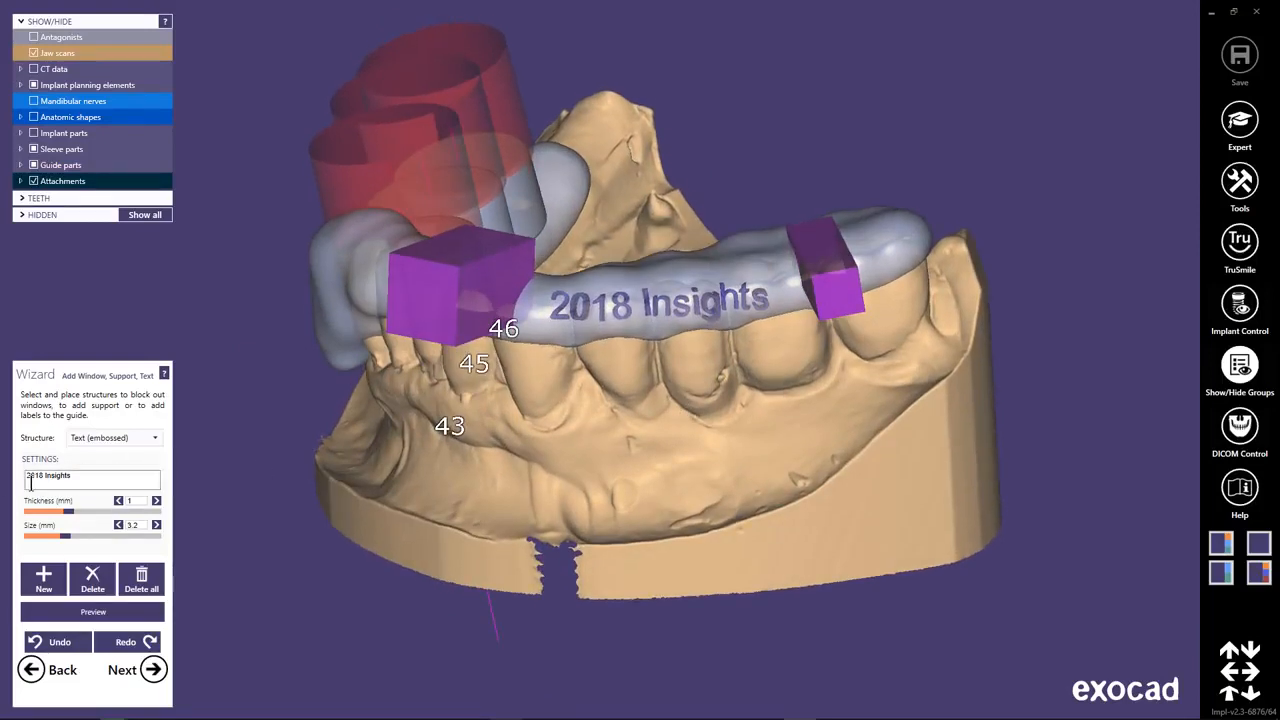
drag(44, 480, 22, 485)
key(BackSpace)
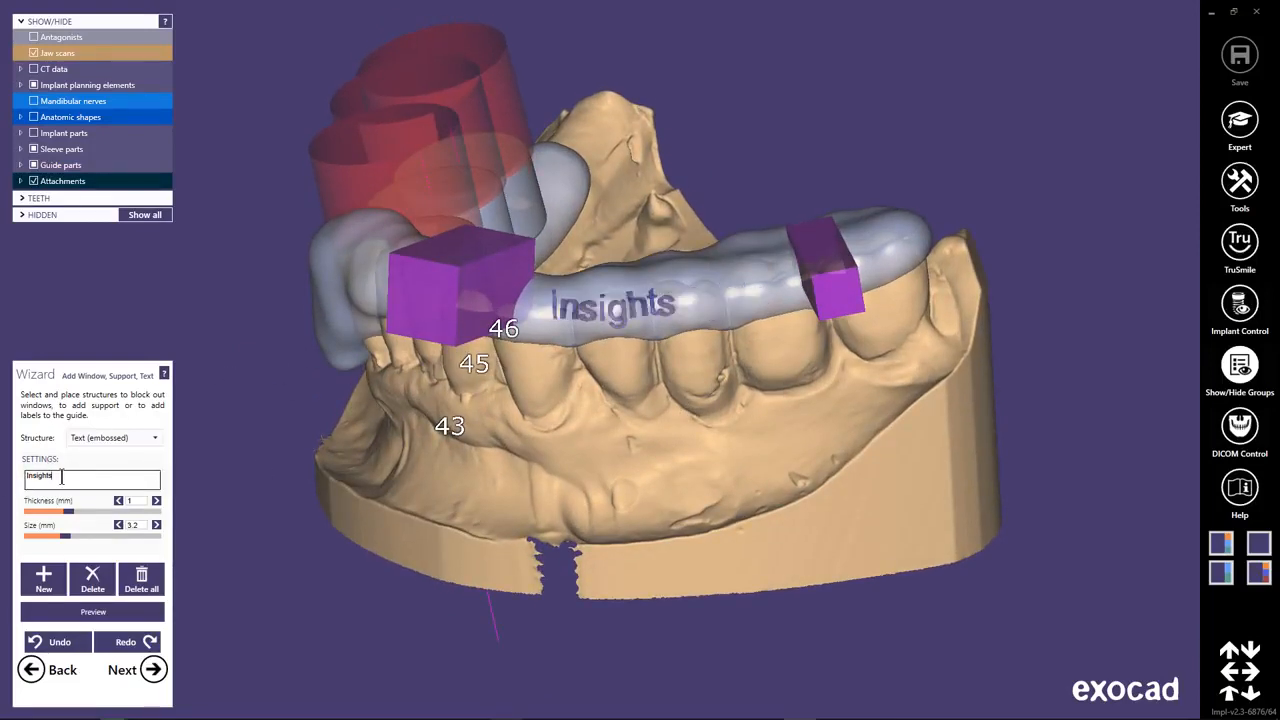
text(2018)
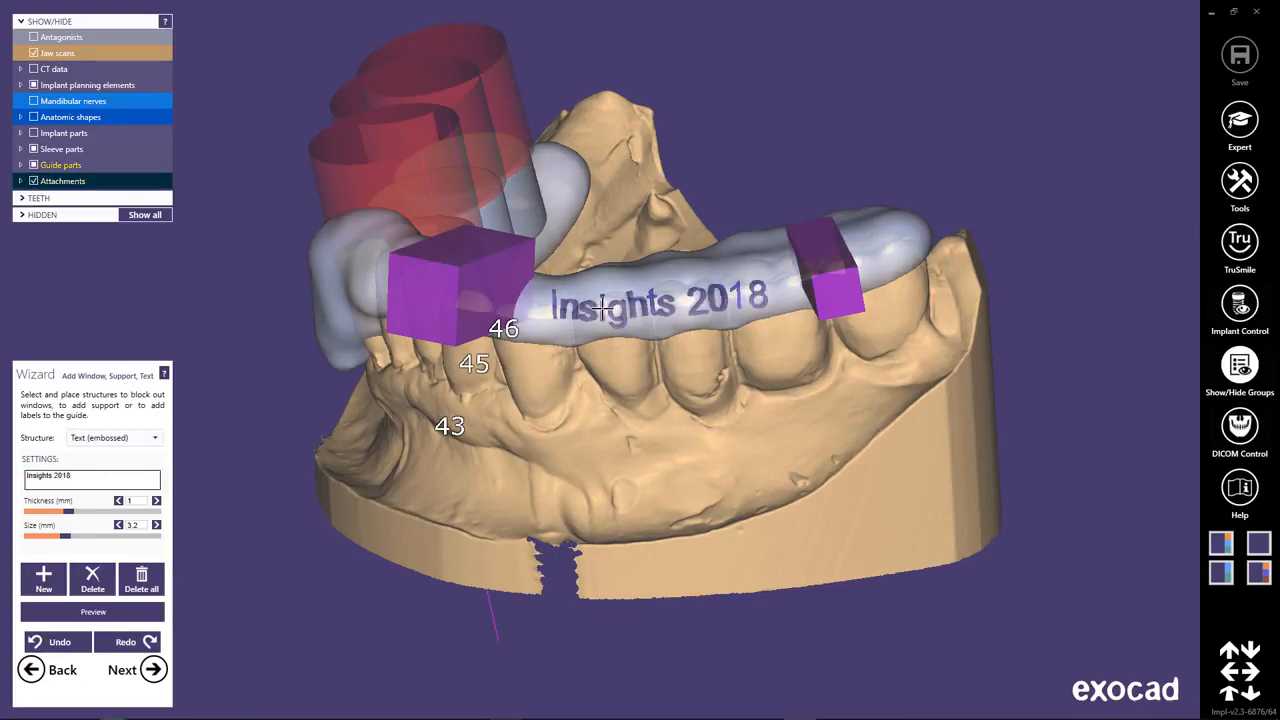
drag(603, 310, 594, 315)
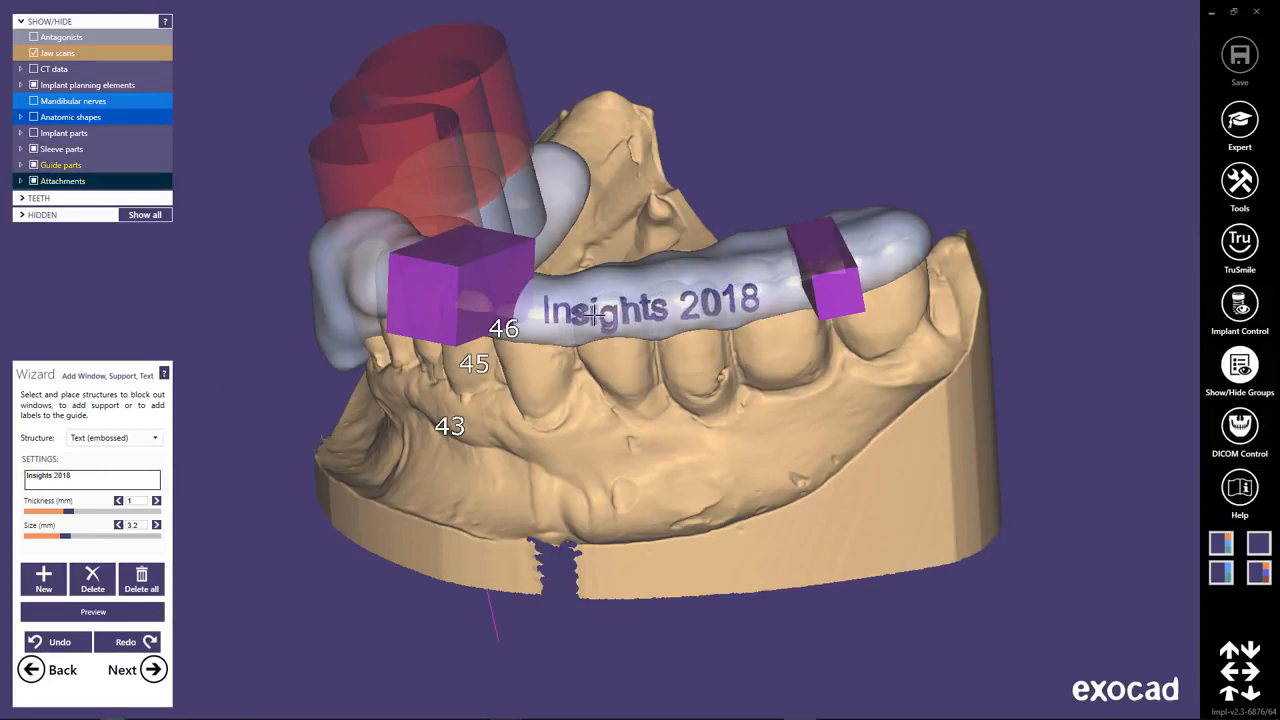
Preview the guide with its windows and embossed label, inspect it from the inner side, and return to editing.
click(129, 615)
right_drag(655, 493, 654, 491)
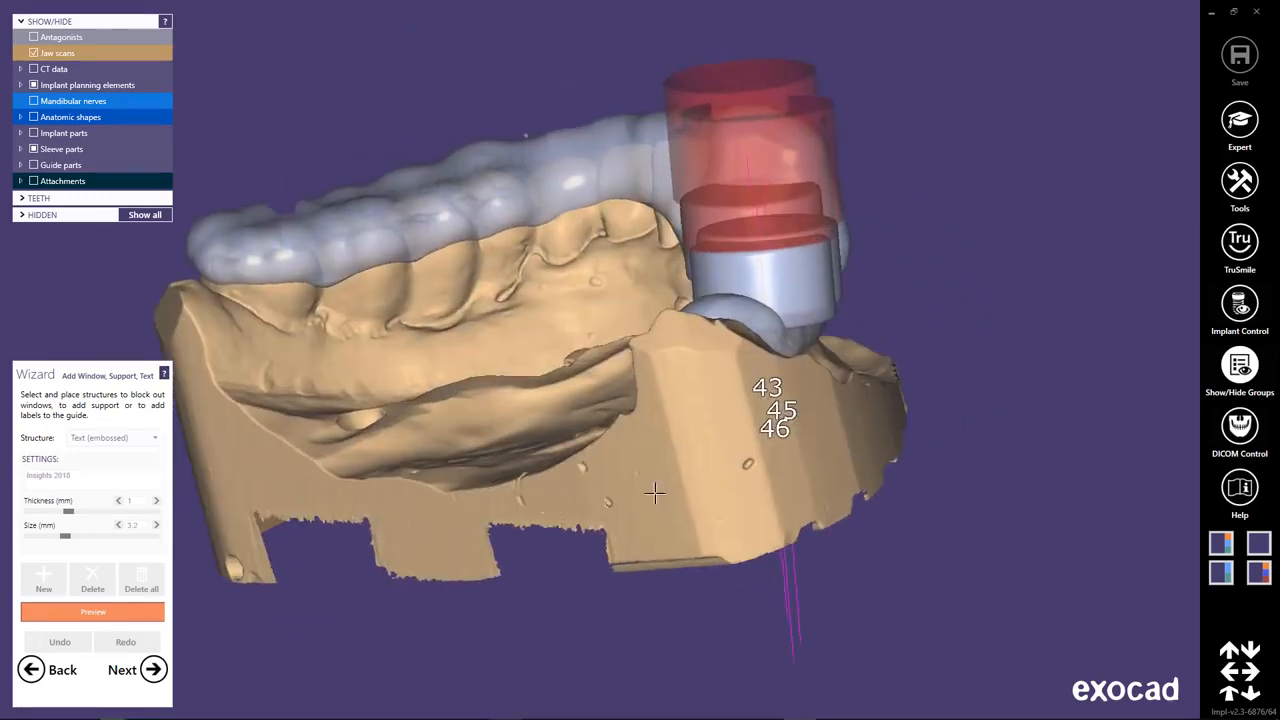
click(104, 614)
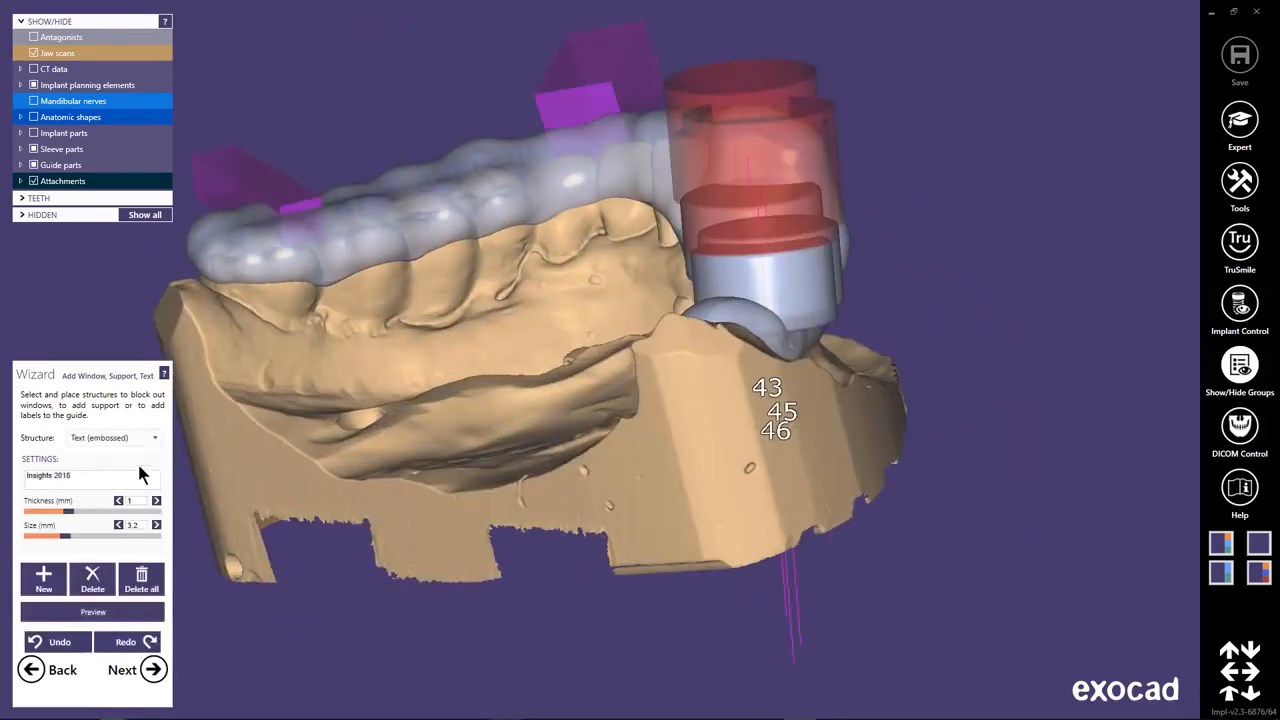
Add a round support 4 mm in diameter and about 11.4 mm long along the guide's inner edge below the tooth 43 sleeve mount, and preview it.
click(155, 438)
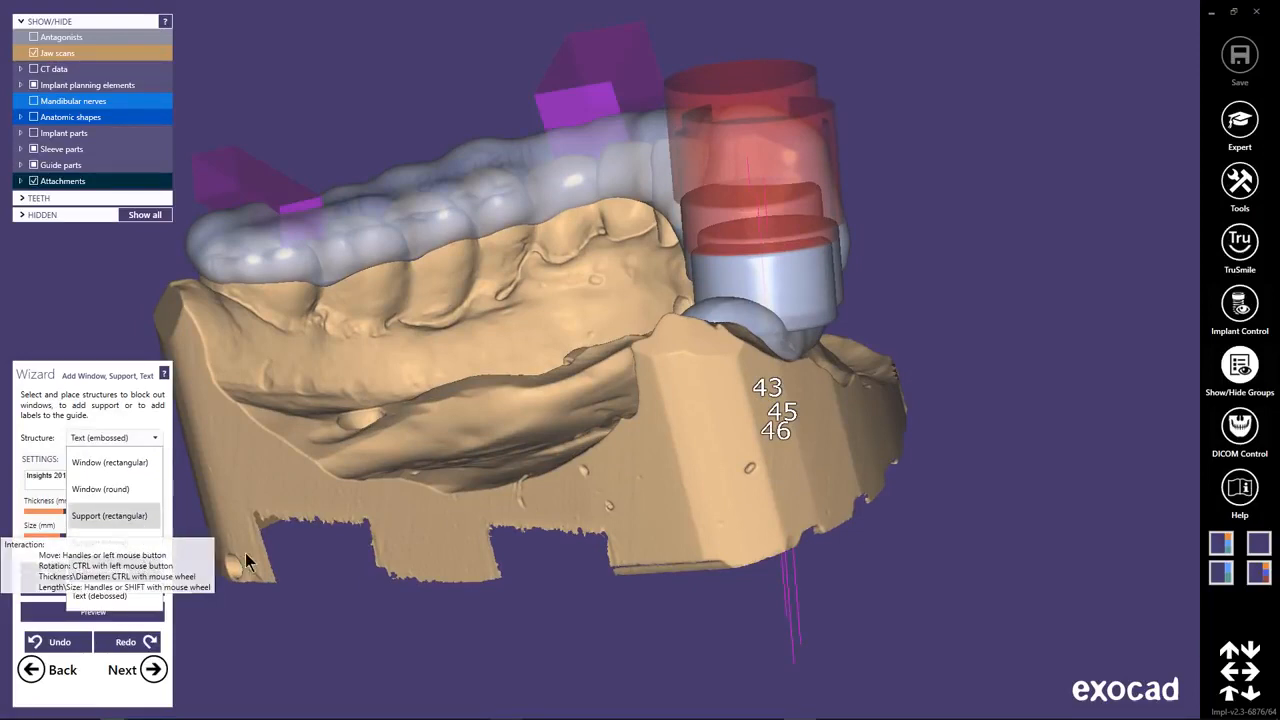
click(97, 541)
right_drag(752, 330, 700, 294)
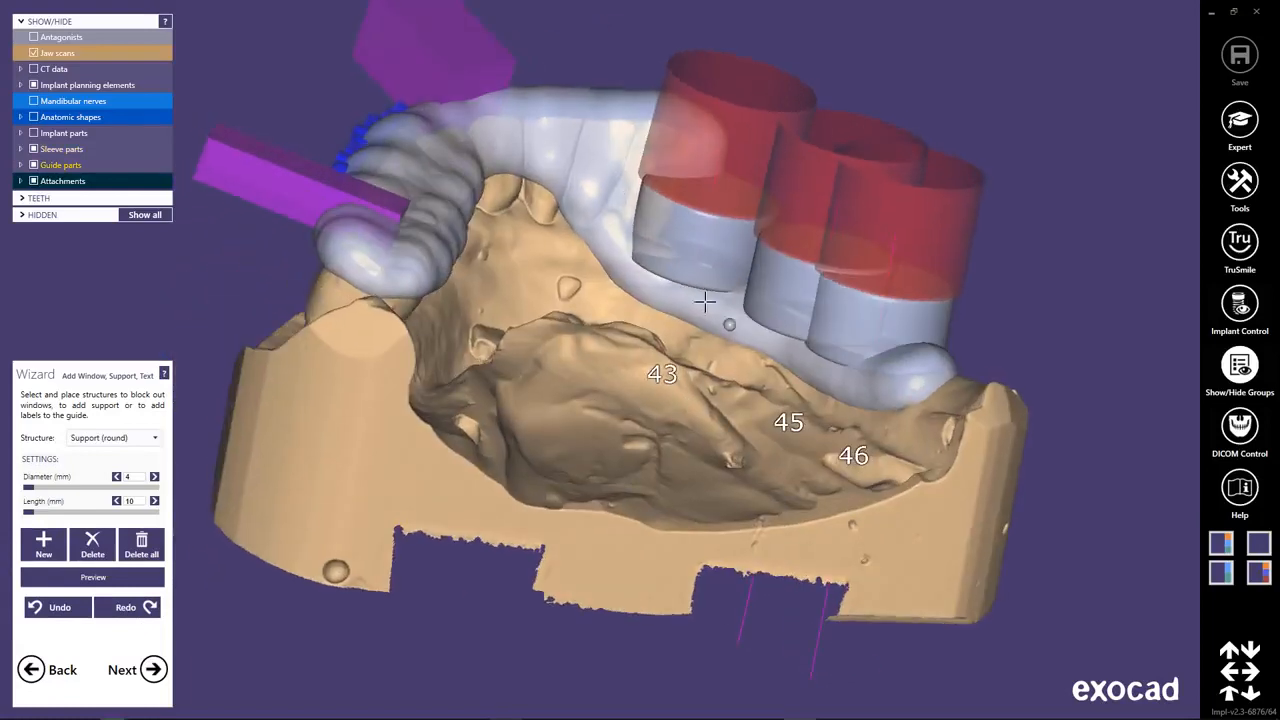
drag(670, 285, 645, 265)
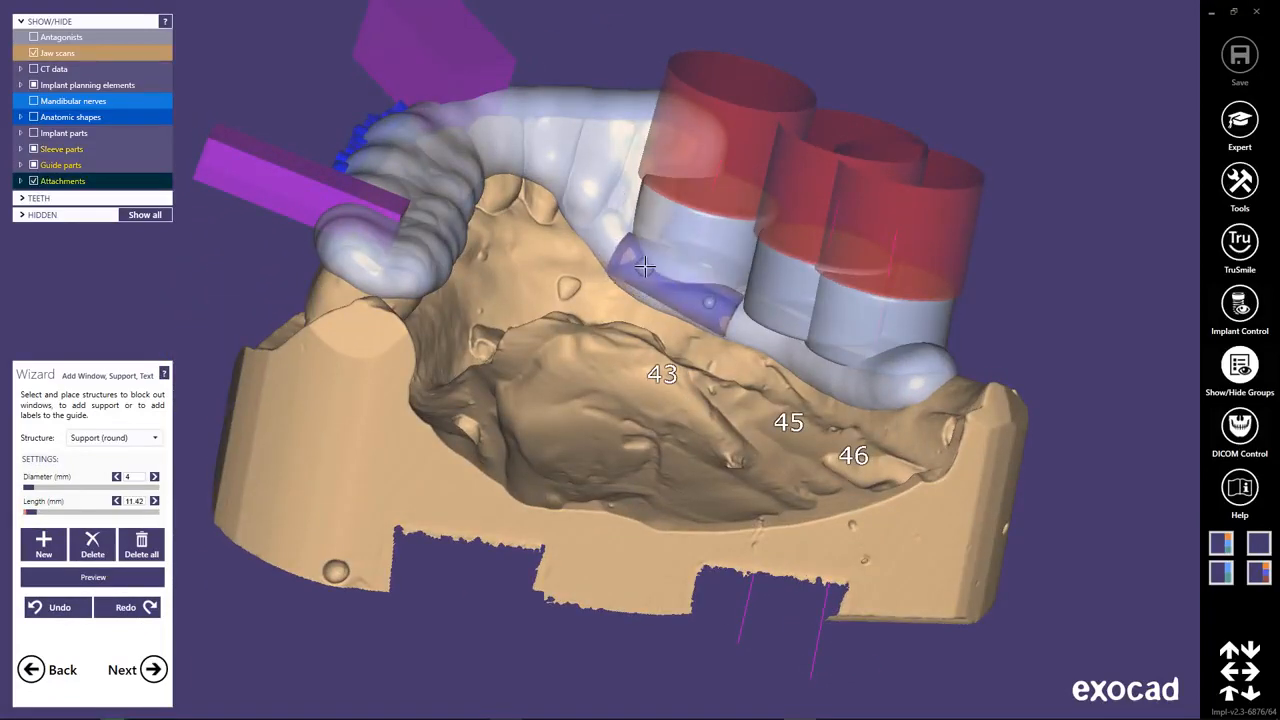
right_drag(645, 265, 710, 445)
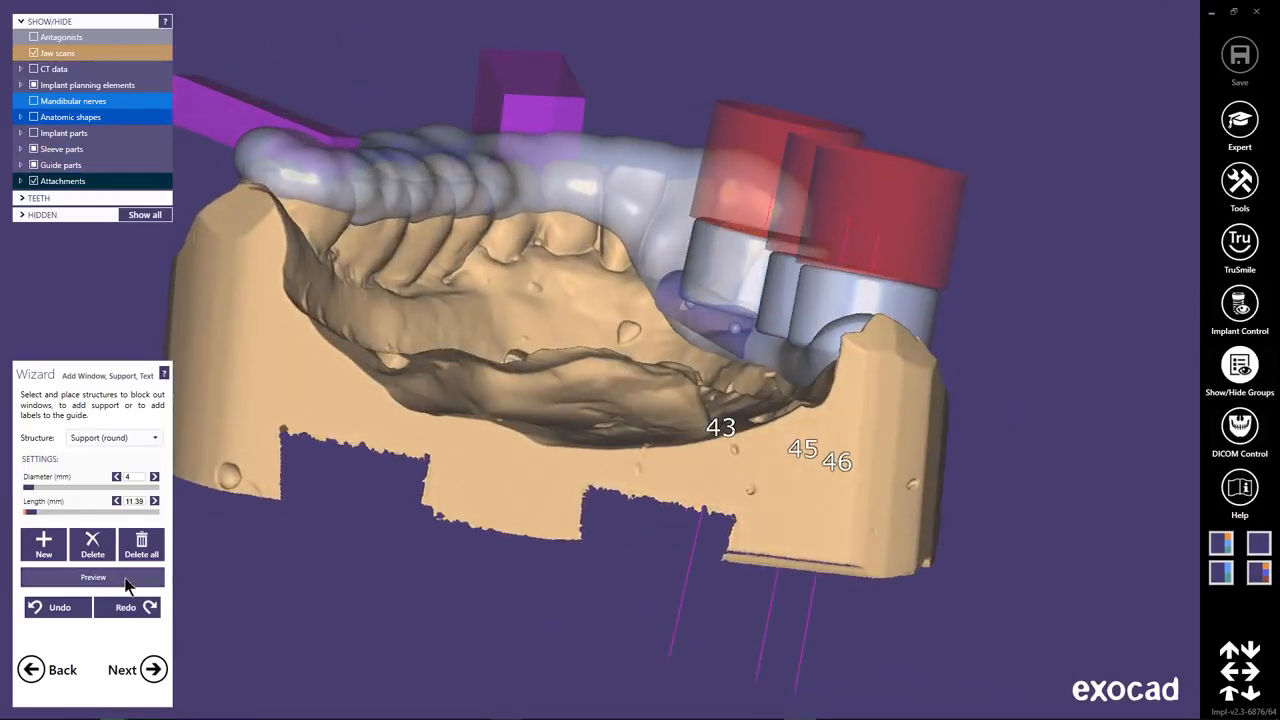
click(117, 580)
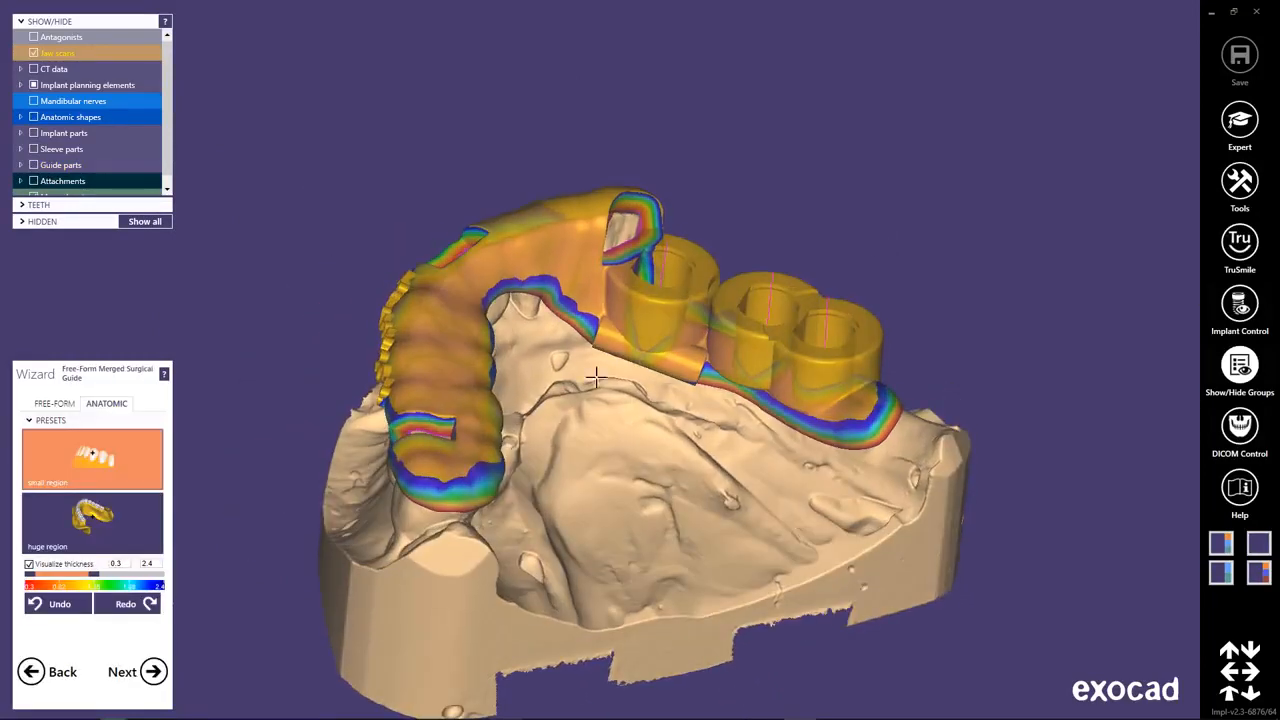
Smooth the transitions between the round support and the guide's inner edge with the free-form Smooth/Flatten brush.
click(55, 403)
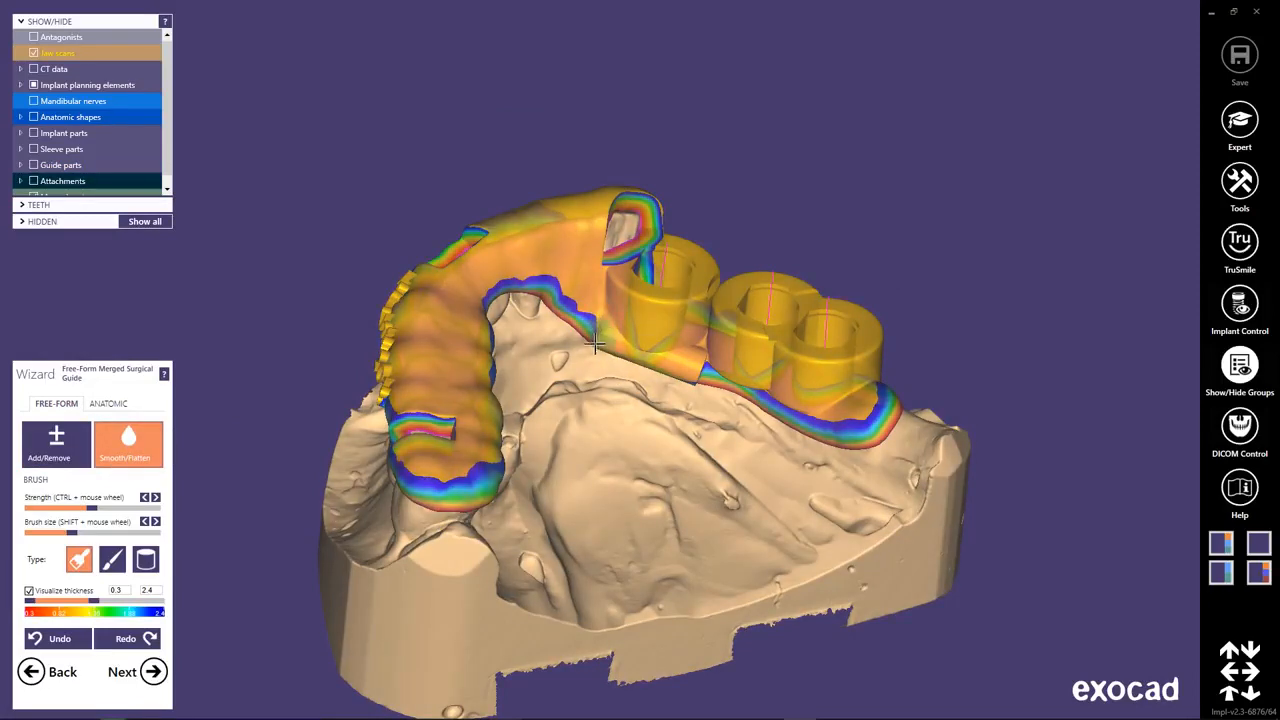
mouse_move(604, 348)
mouse_down()
mouse_move(680, 361)
mouse_move(669, 377)
mouse_move(707, 357)
mouse_move(659, 361)
mouse_up()
right_drag(652, 462, 620, 384)
mouse_move(620, 394)
mouse_down()
mouse_move(677, 421)
mouse_move(634, 410)
mouse_up()
mouse_move(622, 404)
right_down()
mouse_move(654, 460)
mouse_move(674, 428)
right_up()
mouse_move(718, 397)
mouse_down()
mouse_move(705, 405)
mouse_move(790, 410)
mouse_up()
mouse_move(790, 410)
right_down()
mouse_move(666, 449)
mouse_move(658, 430)
right_up()
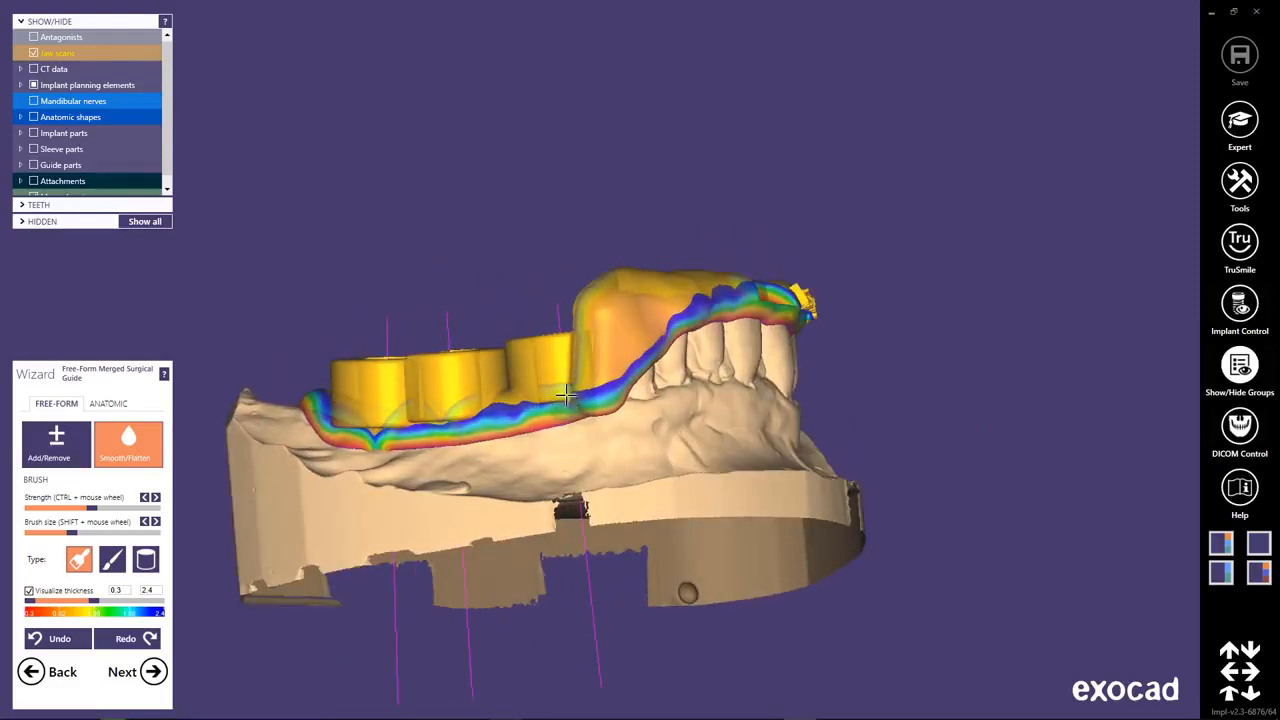
Smooth the guide's outer edge below the sleeve mounts and inspect the areas around the windows and embossed label.
drag(474, 418, 360, 426)
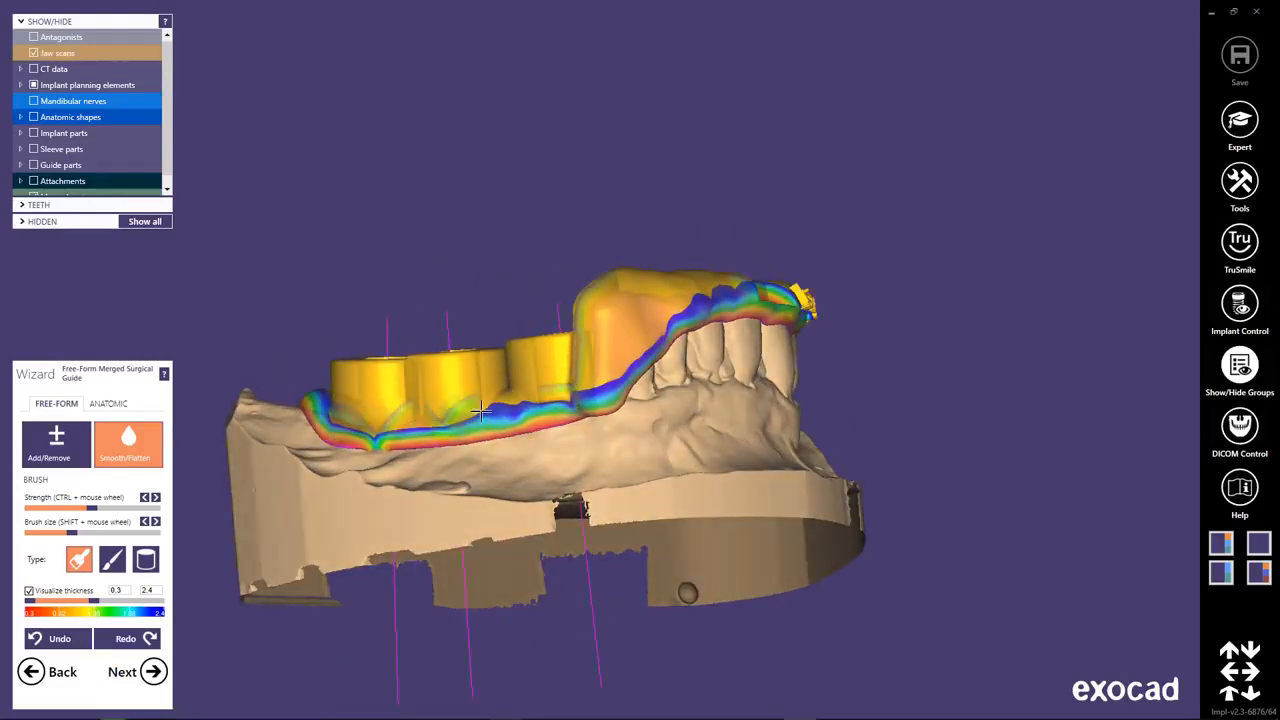
right_drag(475, 413, 506, 424)
drag(597, 360, 666, 362)
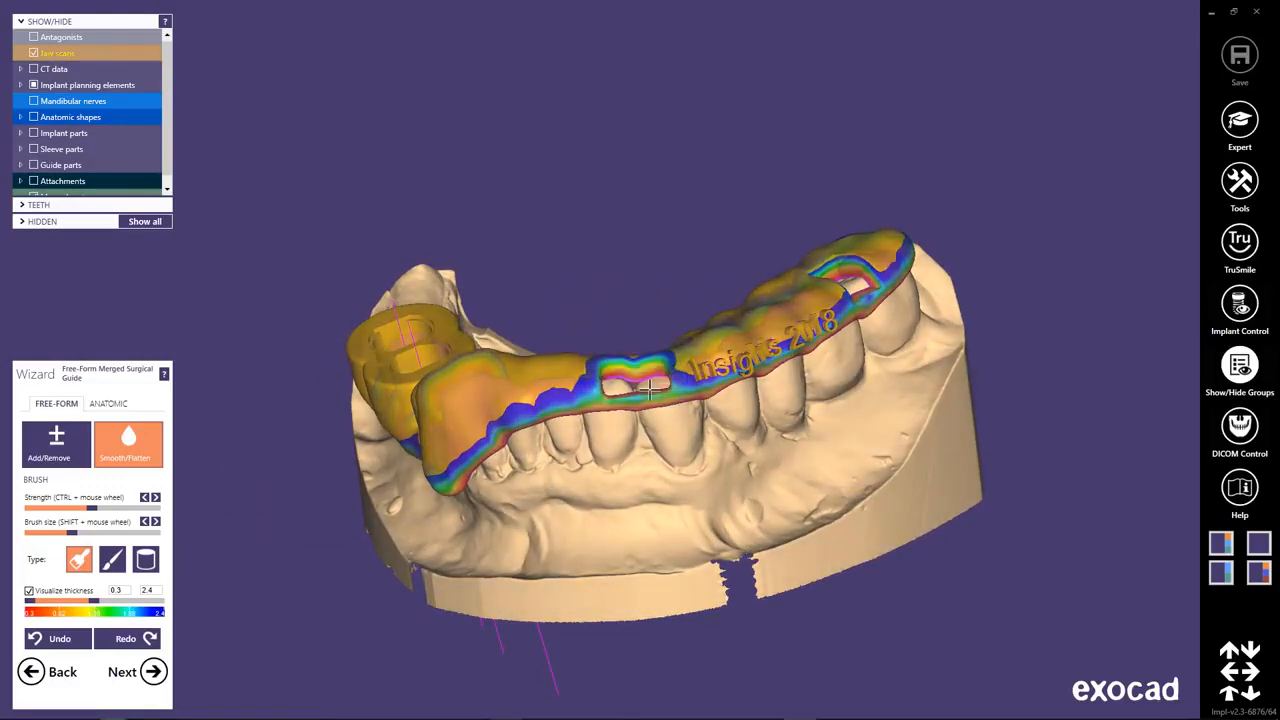
right_drag(631, 471, 801, 285)
drag(801, 285, 785, 262)
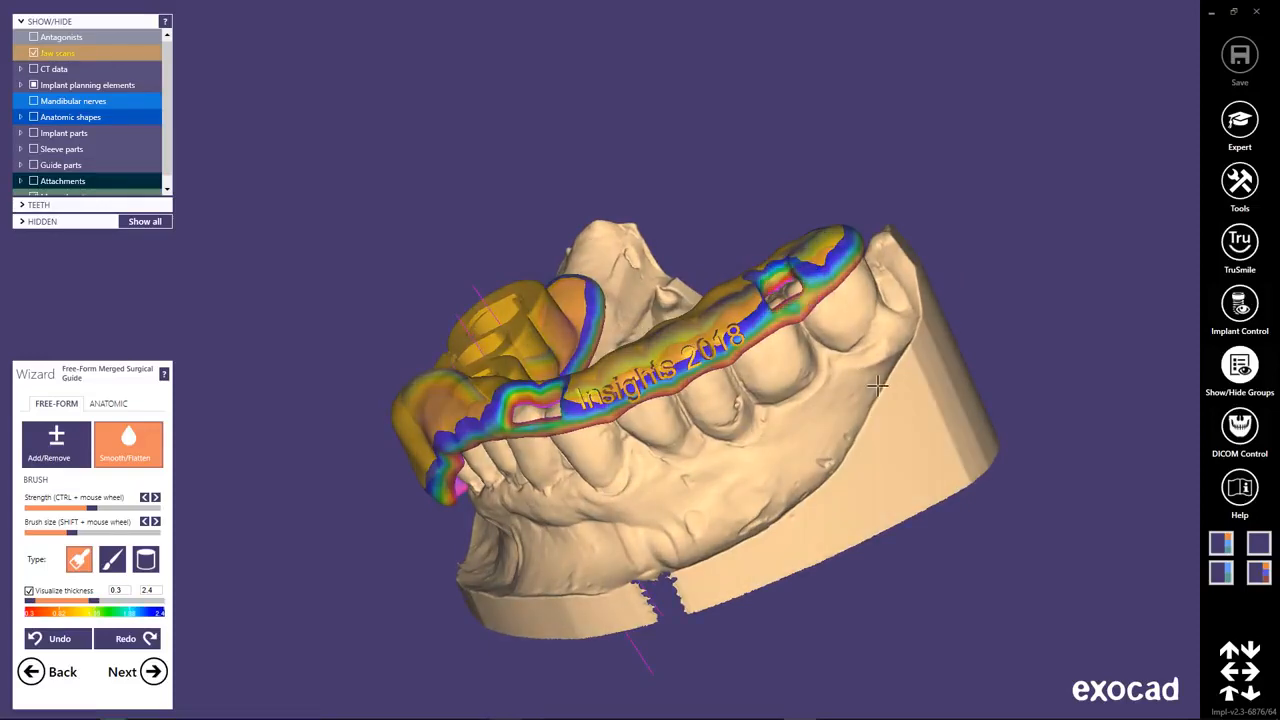
right_drag(800, 295, 537, 488)
Turn off the thickness visualization and touch up the smoothing around the support on the guide's inner side.
click(29, 591)
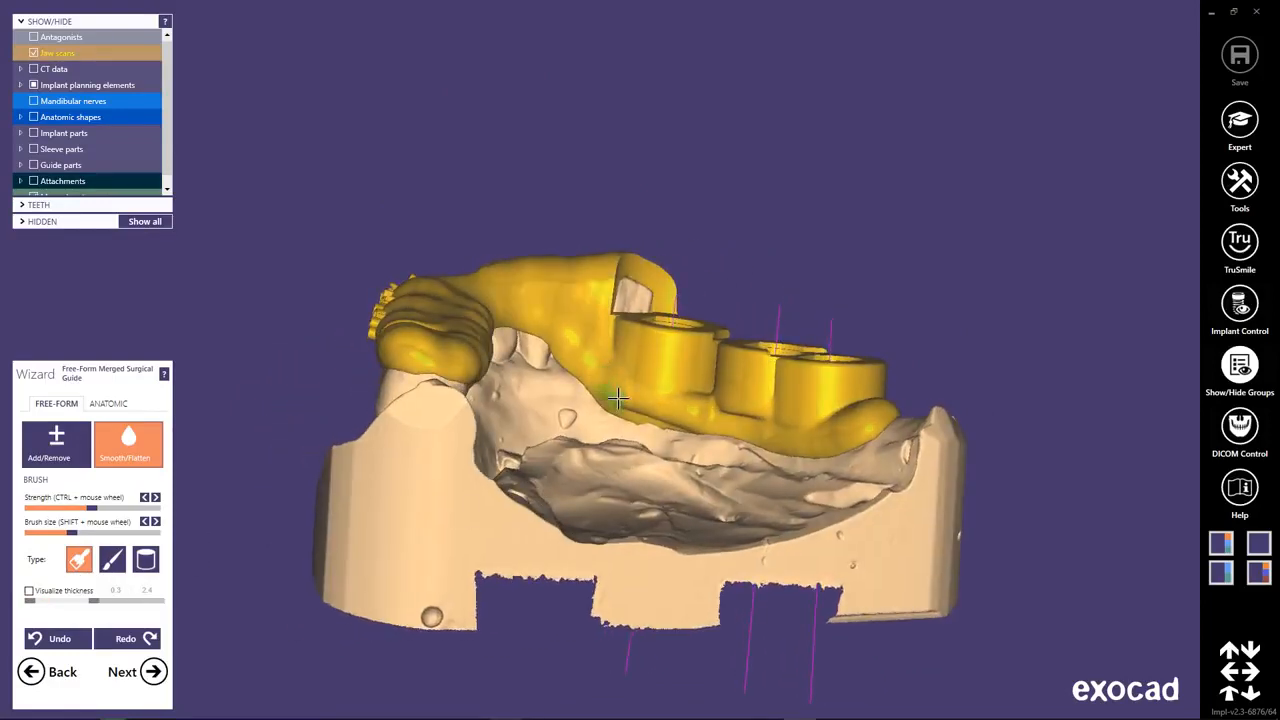
drag(677, 416, 677, 414)
mouse_move(686, 405)
right_down()
mouse_move(626, 406)
mouse_move(654, 452)
mouse_move(652, 480)
right_up()
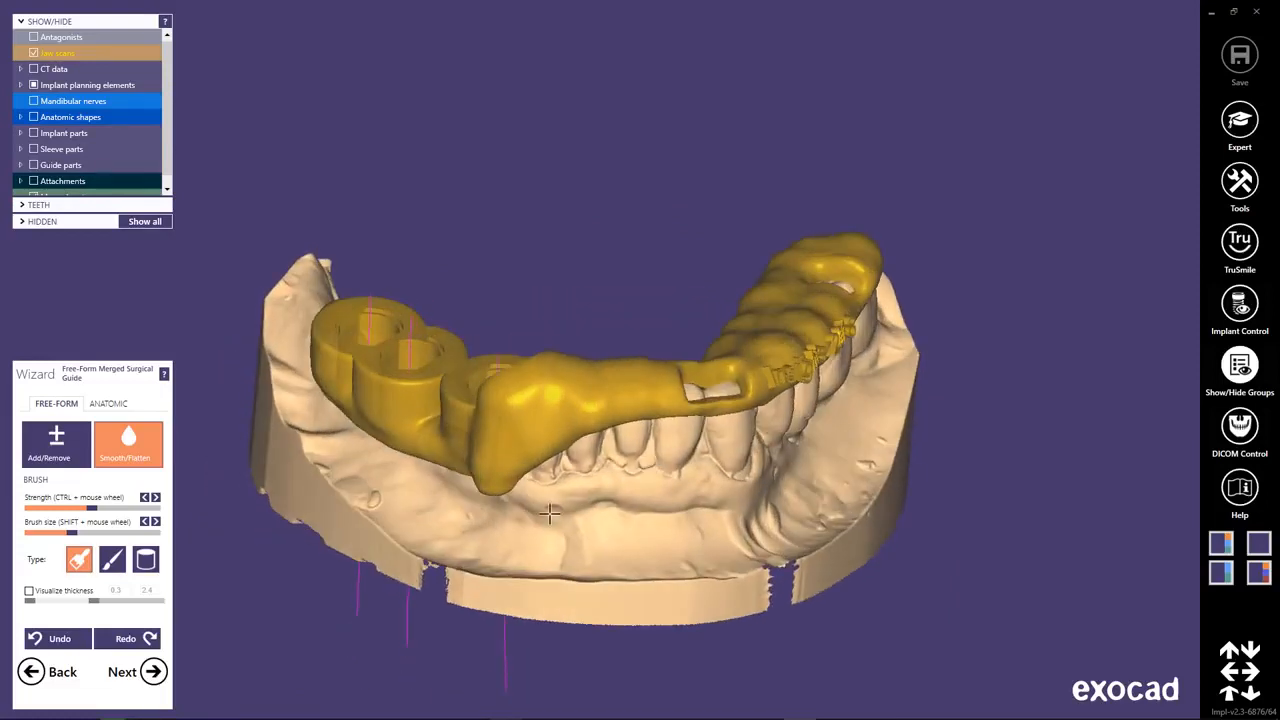
Generate the surgical guide result files and review the implant, sleeve and drill information in the Surgical Protocol PDF.
click(152, 672)
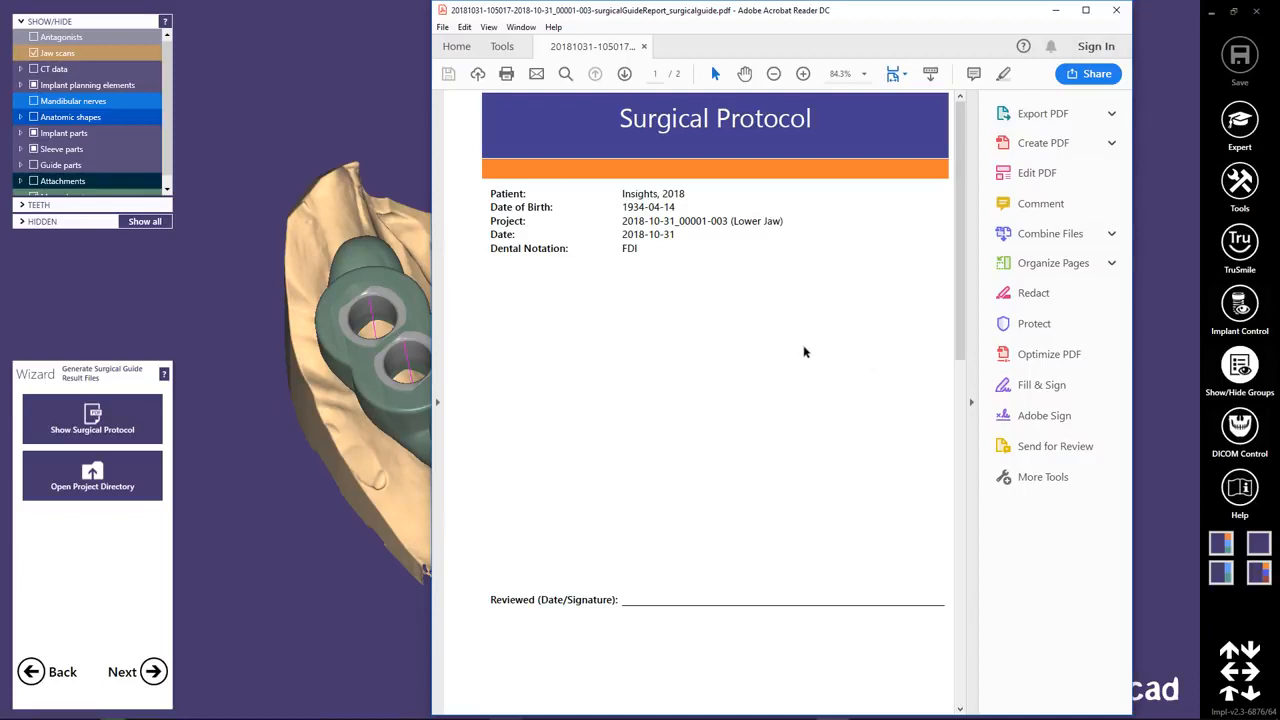
scroll(800, 350, down, 3)
scroll(799, 350, down, 5)
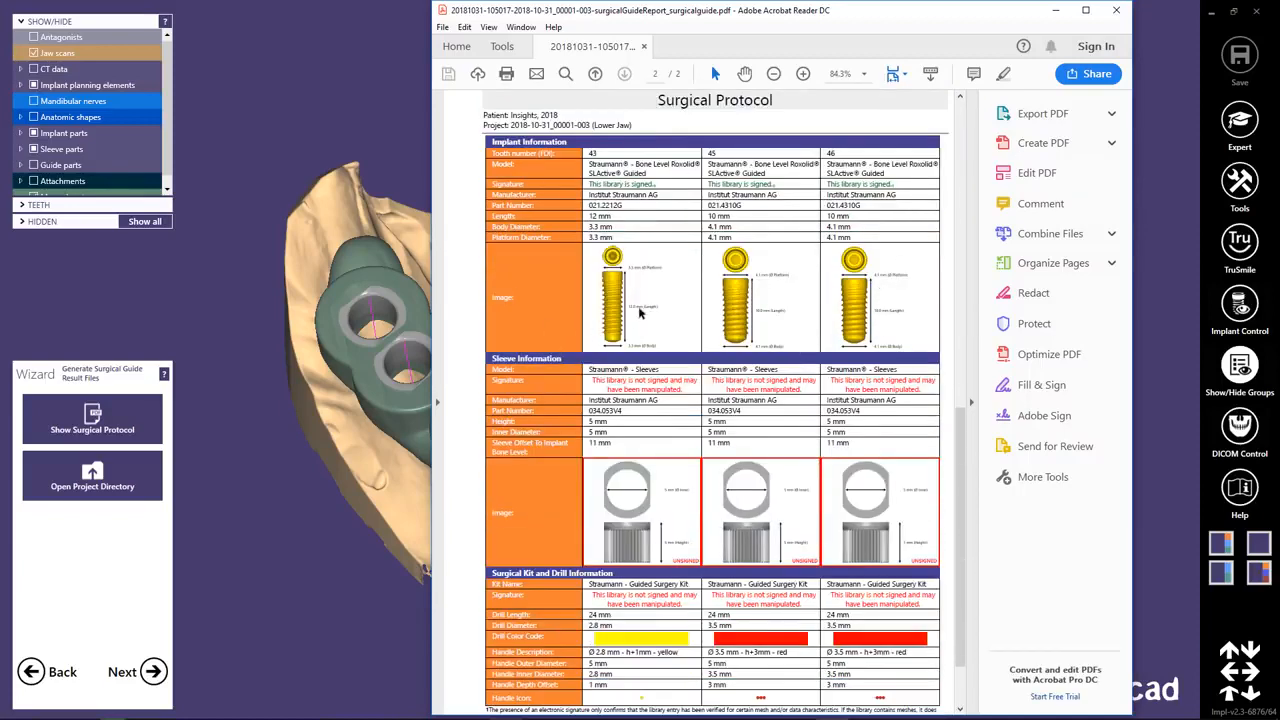
scroll(715, 398, down, 2)
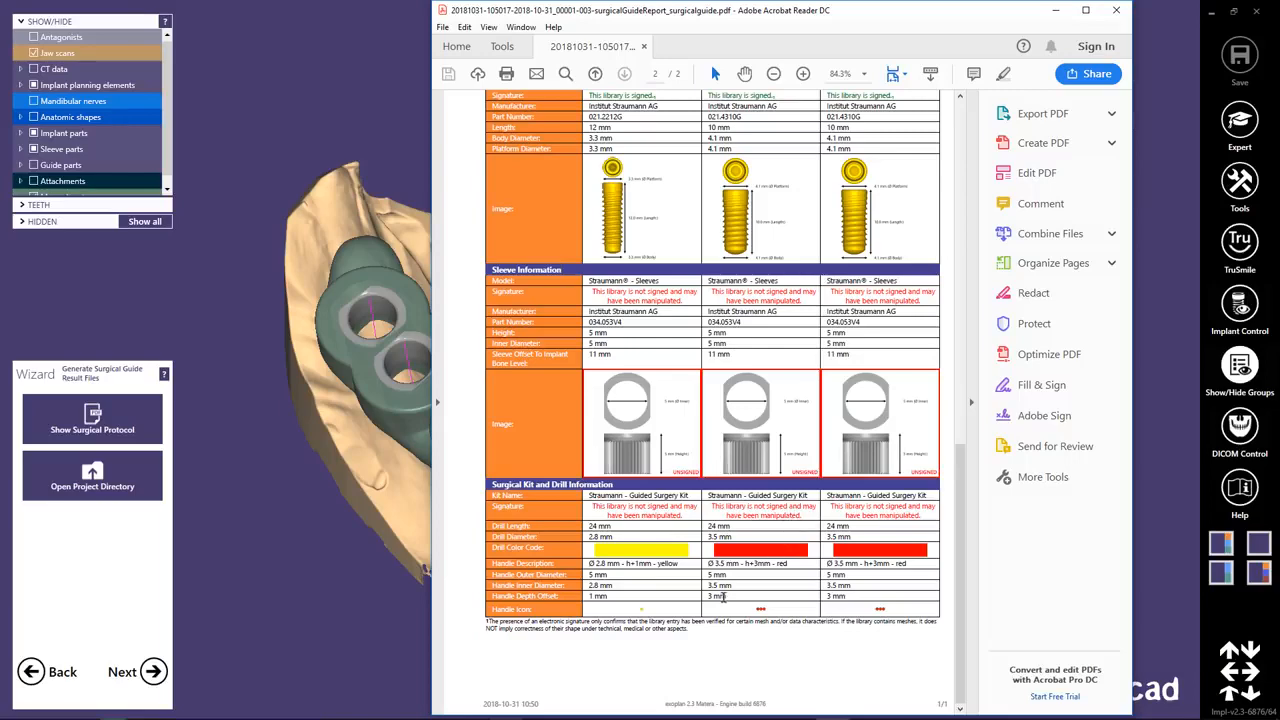
right_click(725, 600)
click(763, 650)
click(298, 624)
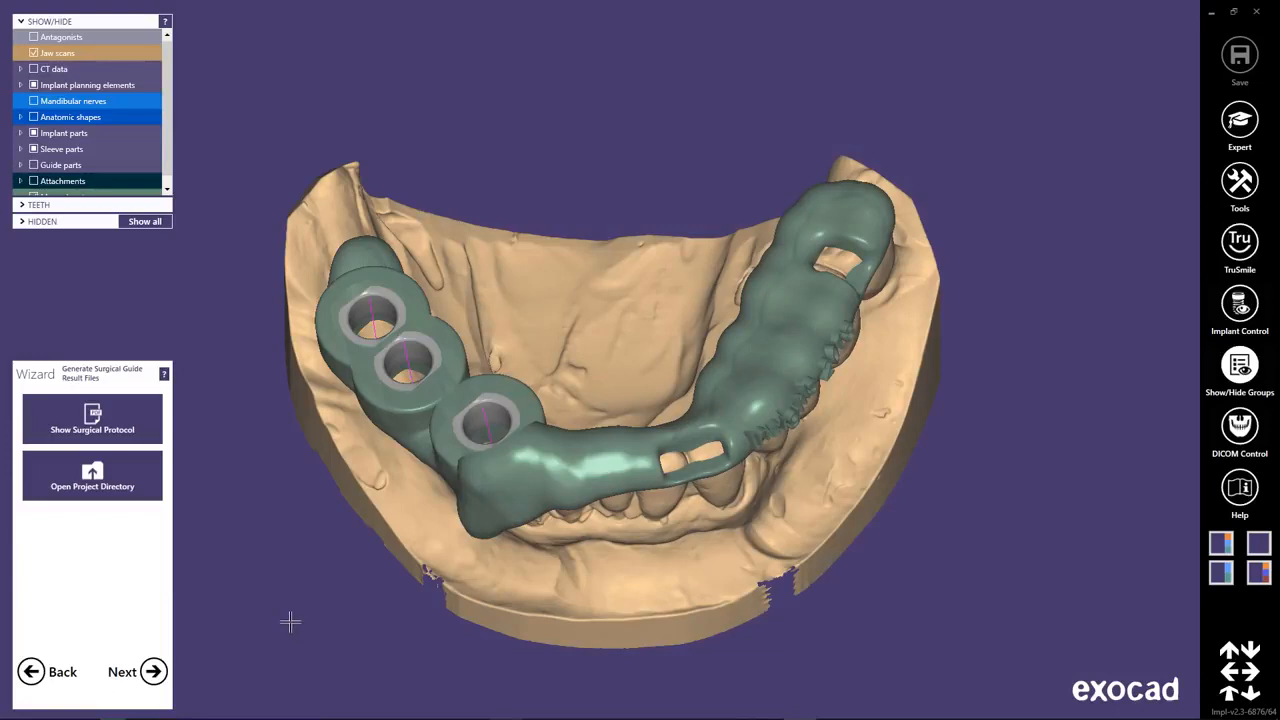
Open the project directory and locate the merged surgical guide STL file for teeth 43, 45 and 46.
click(127, 490)
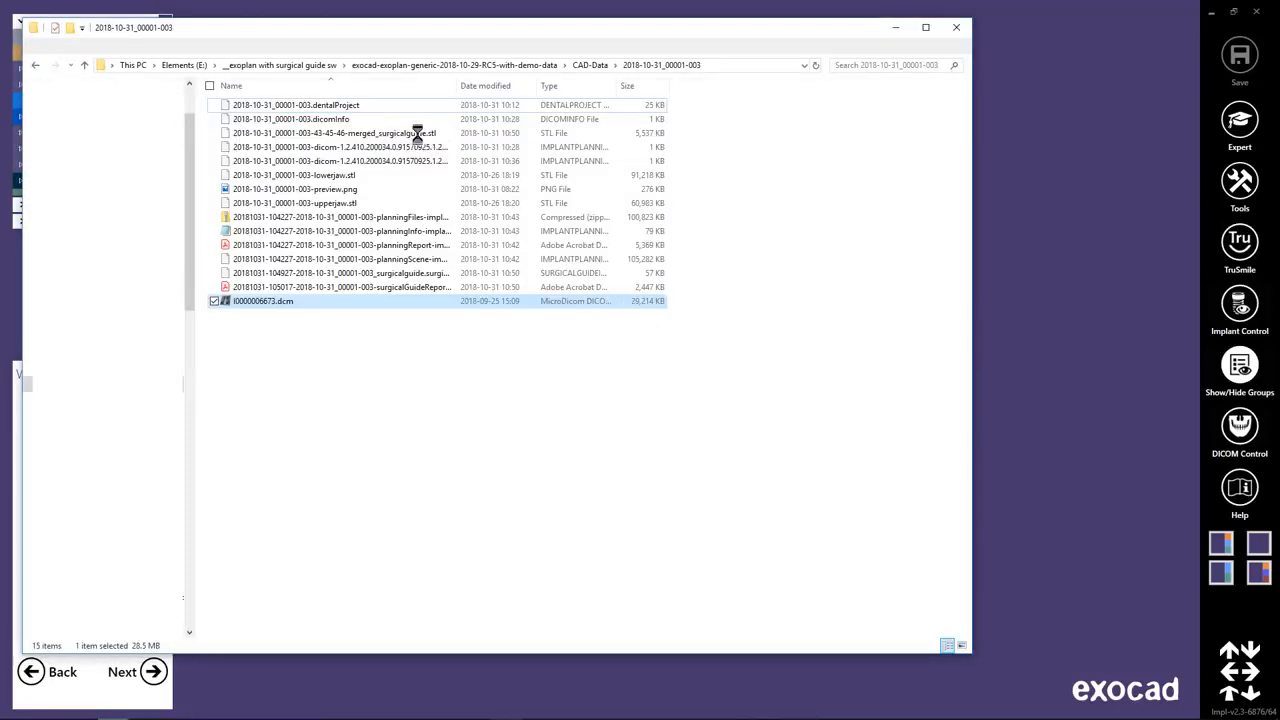
click(366, 134)
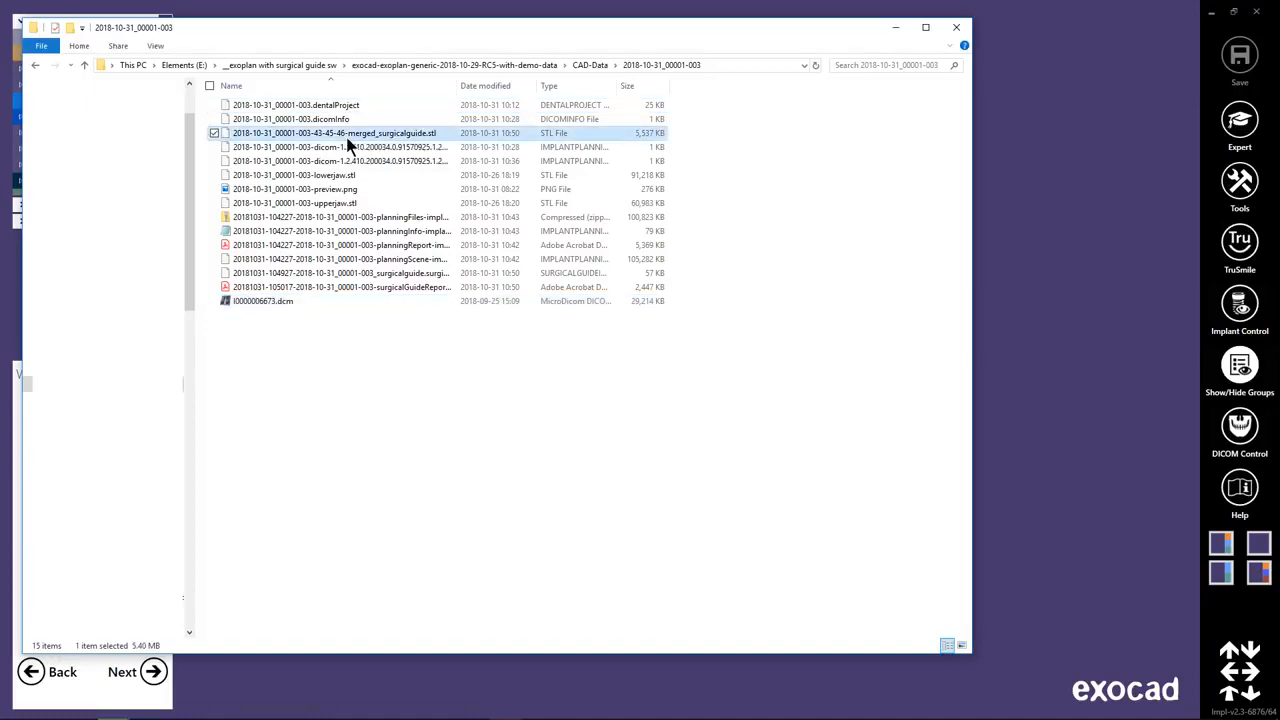
click(897, 28)
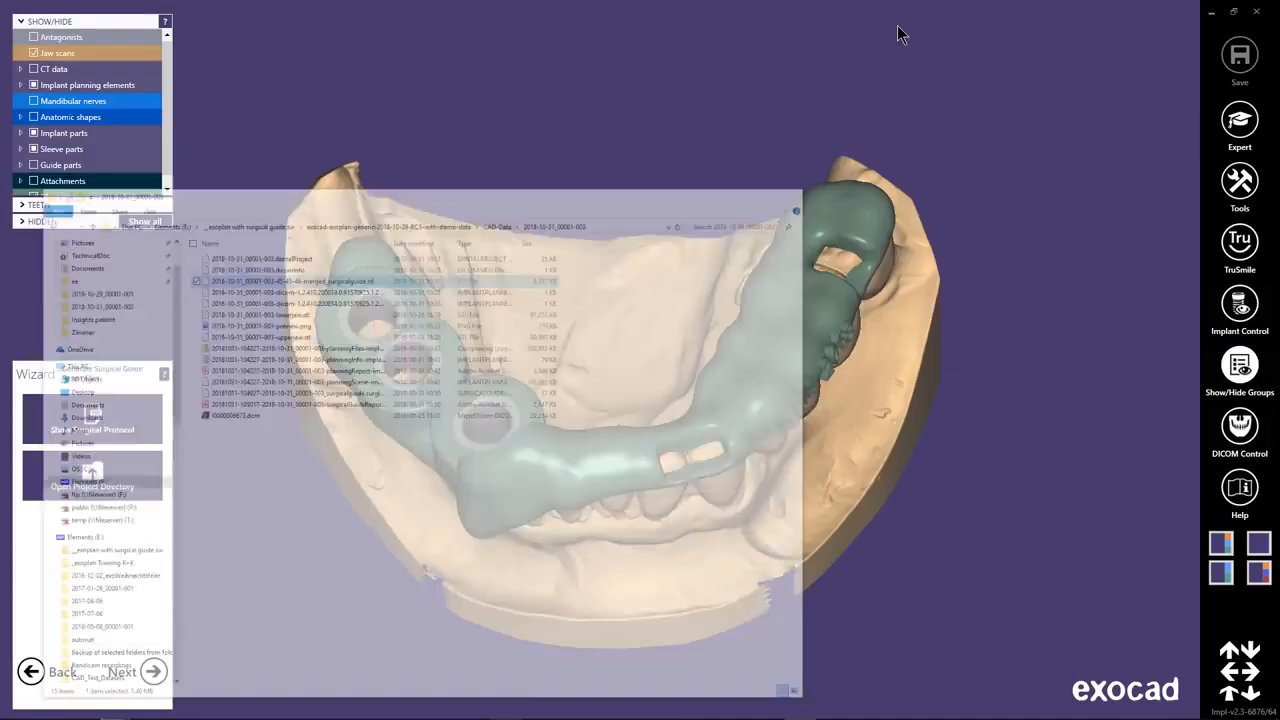
Advance the wizard from the result files to its finished stage.
right_drag(285, 634, 477, 346)
click(153, 672)
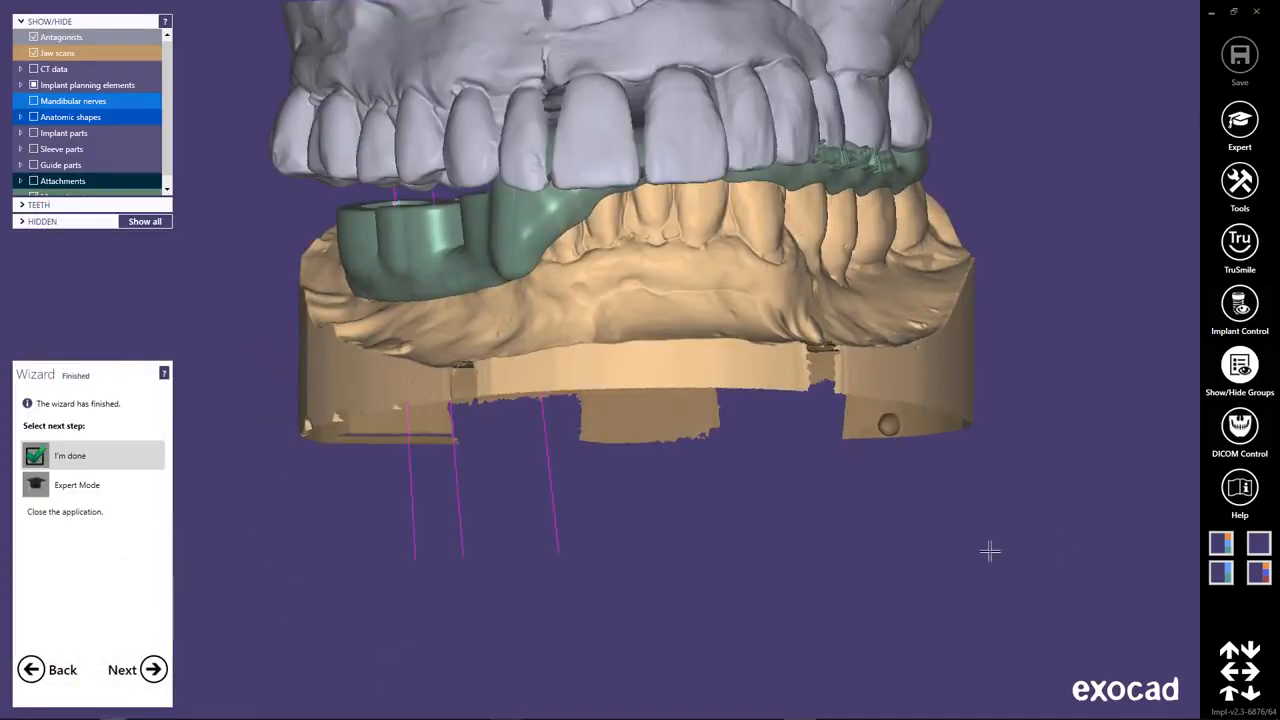